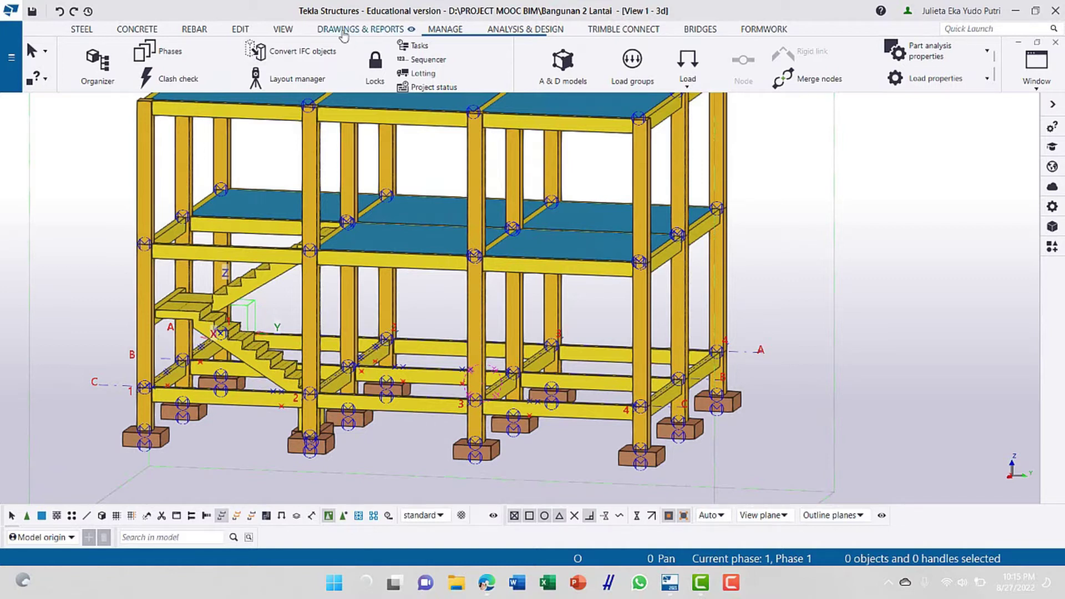
Open the general arrangement drawing properties and name the drawing "Tampak 3D"
click(344, 30)
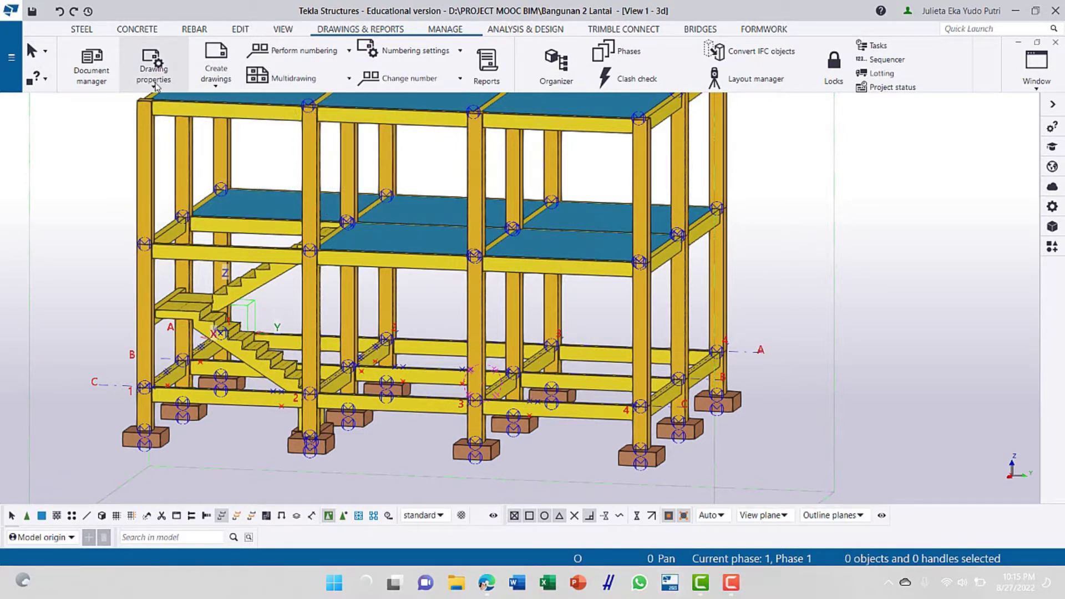
click(154, 85)
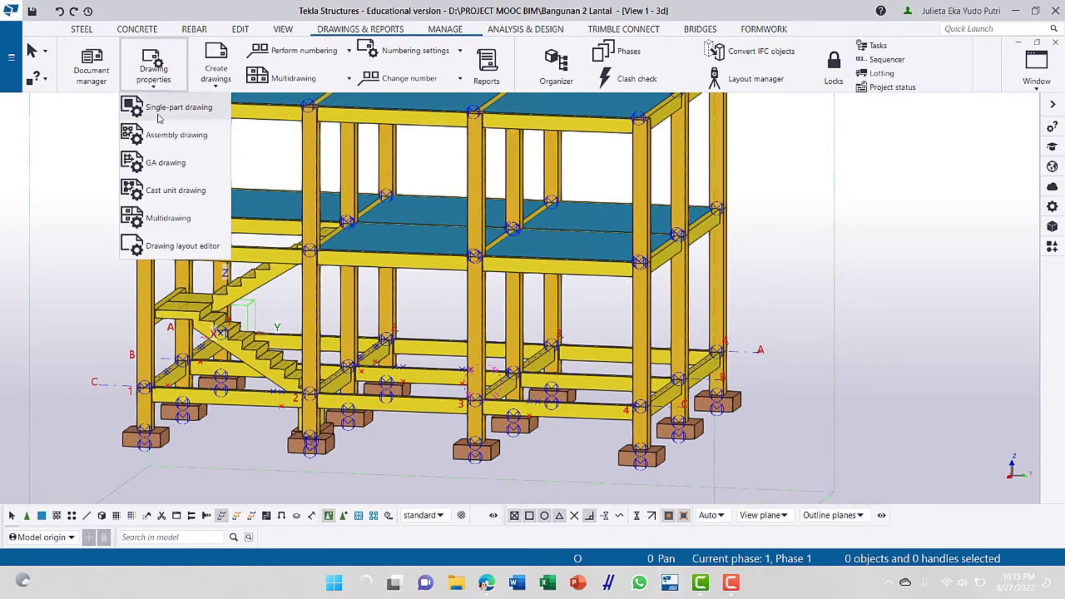
click(170, 162)
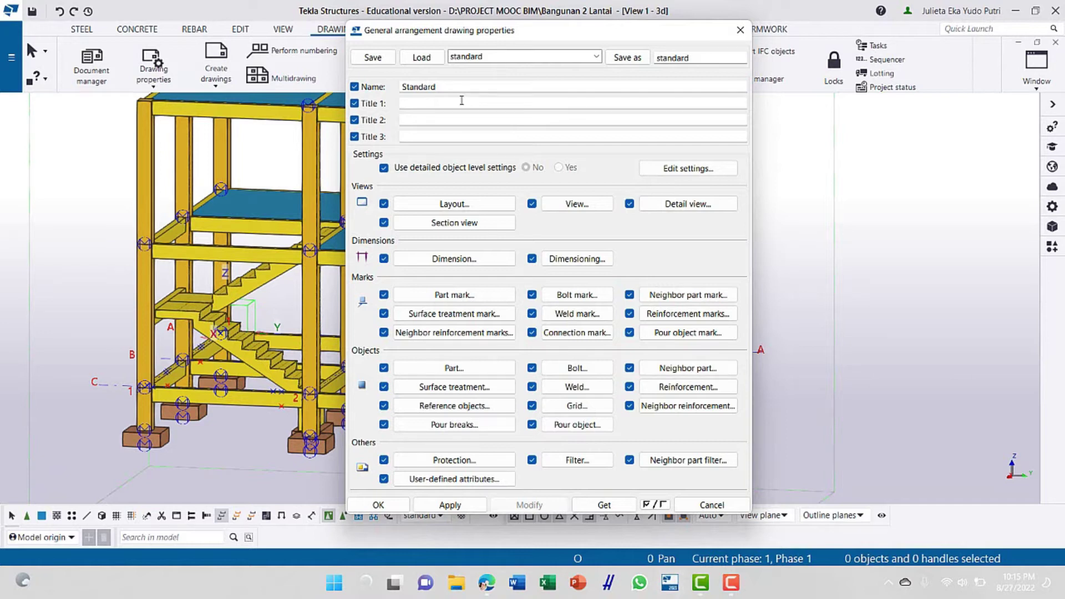
double_click(403, 88)
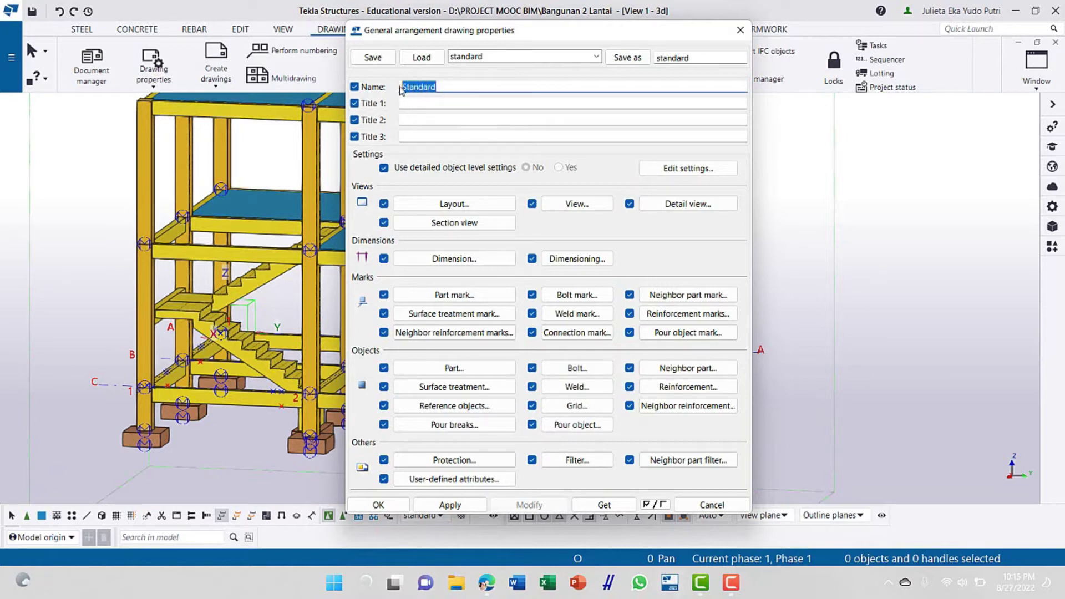
text(Tampak 3D)
Check which layouts are available in the general arrangement drawing's layout properties, keeping the current layout
click(431, 203)
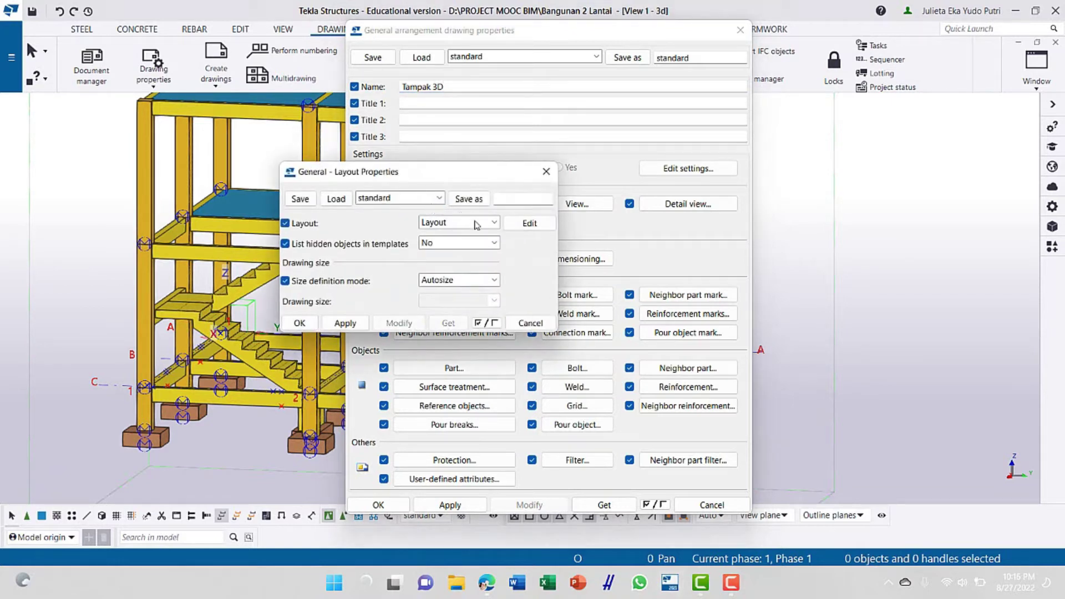
click(476, 222)
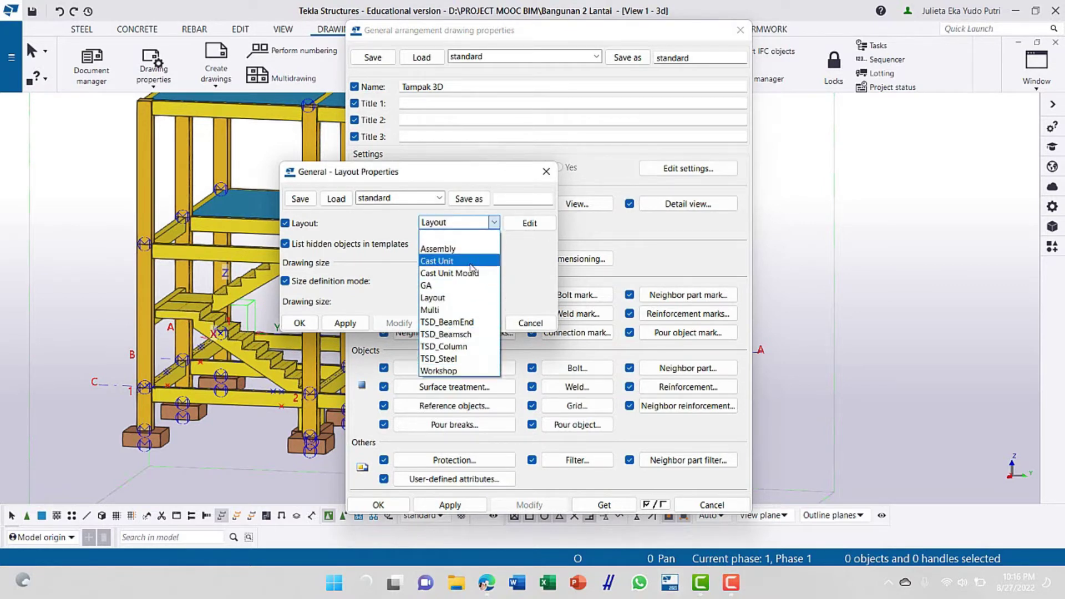
click(530, 278)
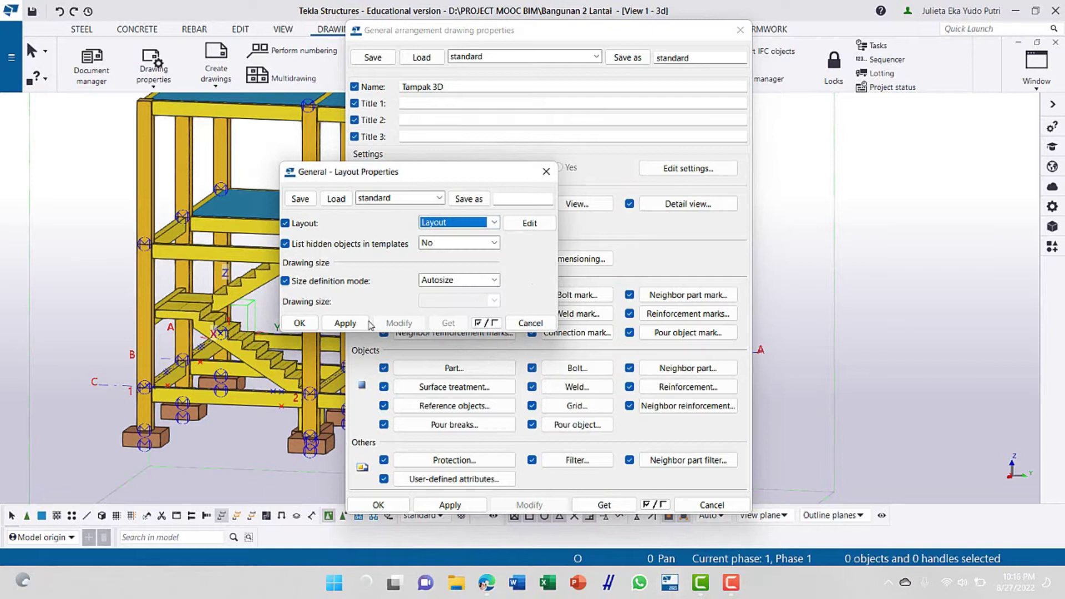
click(308, 325)
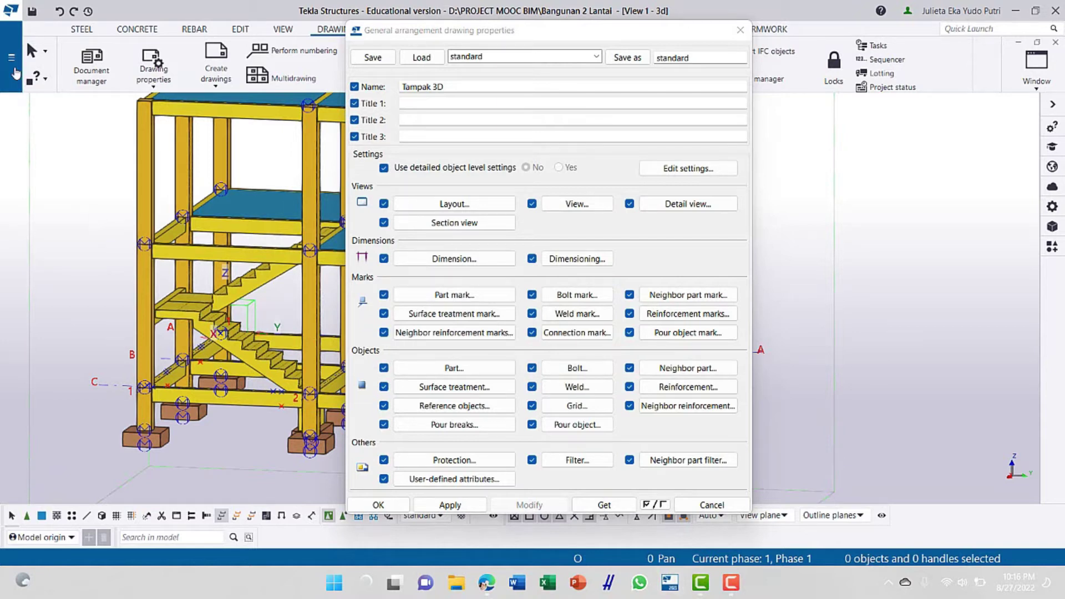
Open the drawing layout editor and inspect the title block and tables of the Assembly layout
click(12, 61)
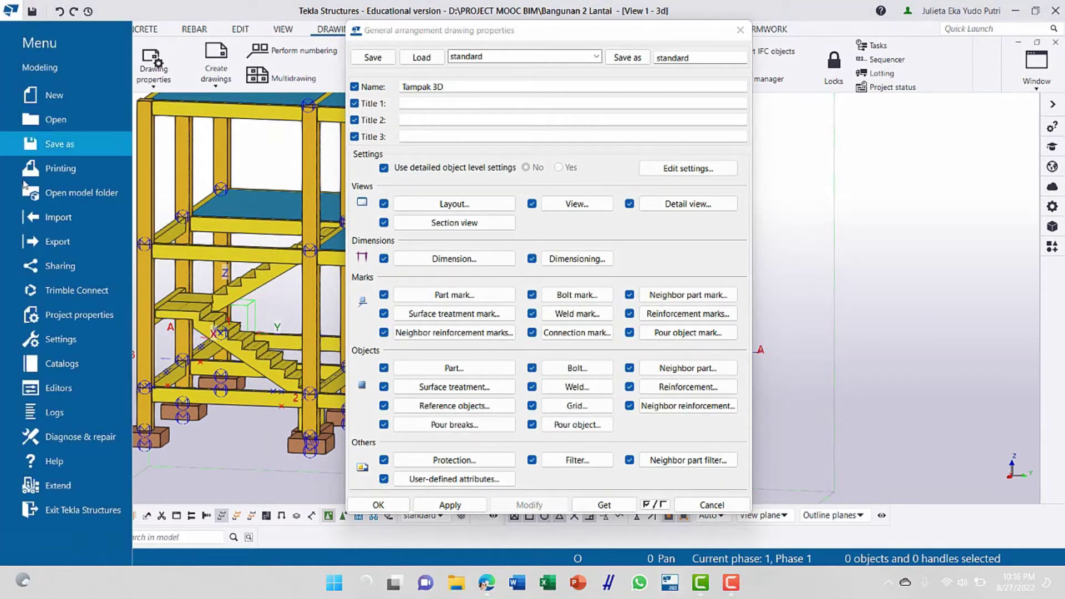
click(94, 387)
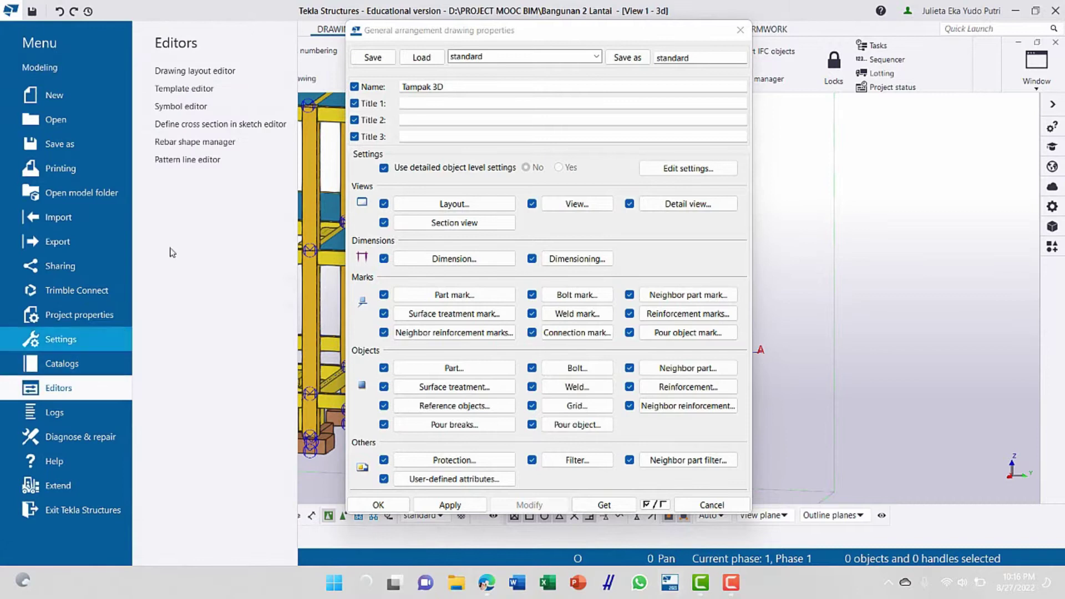
click(194, 70)
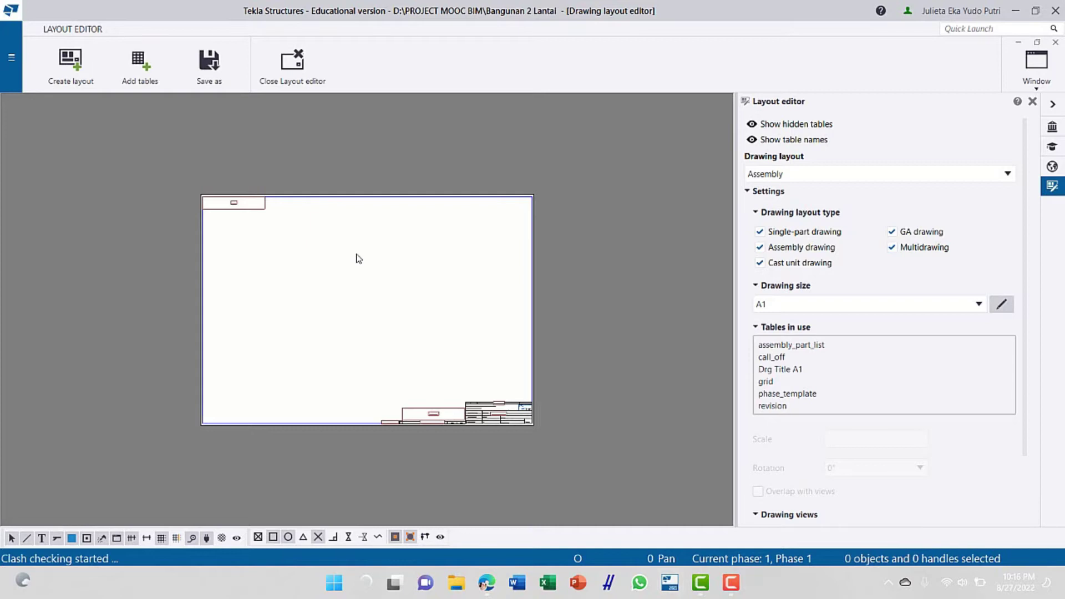
scroll(342, 276, up, 3)
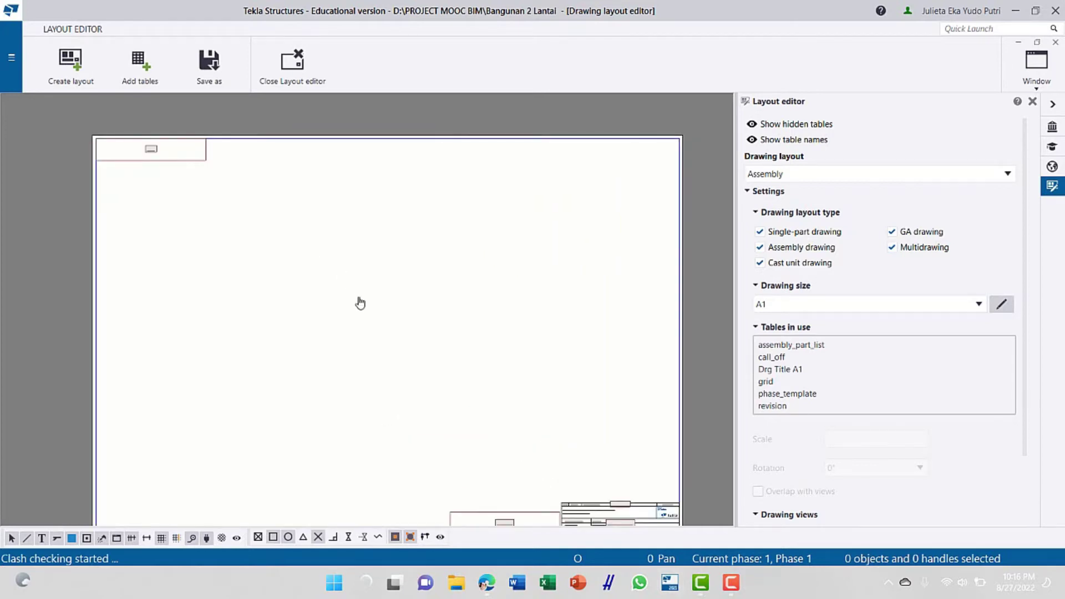
scroll(360, 302, down, 2)
scroll(570, 480, up, 4)
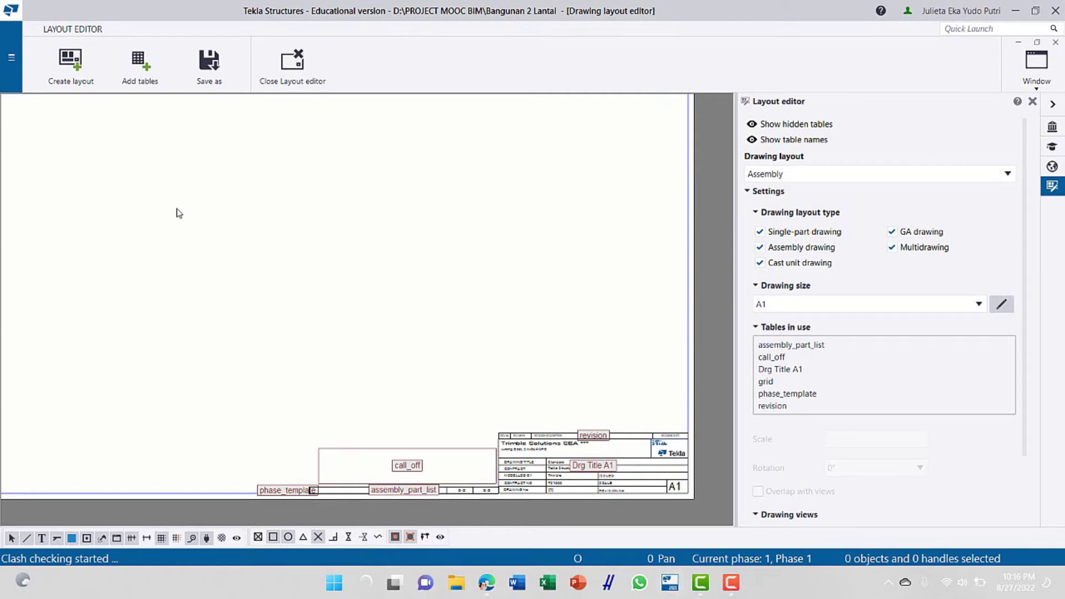
Create a new drawing layout named "Kop Gambar A3" with drawing size A3
click(77, 67)
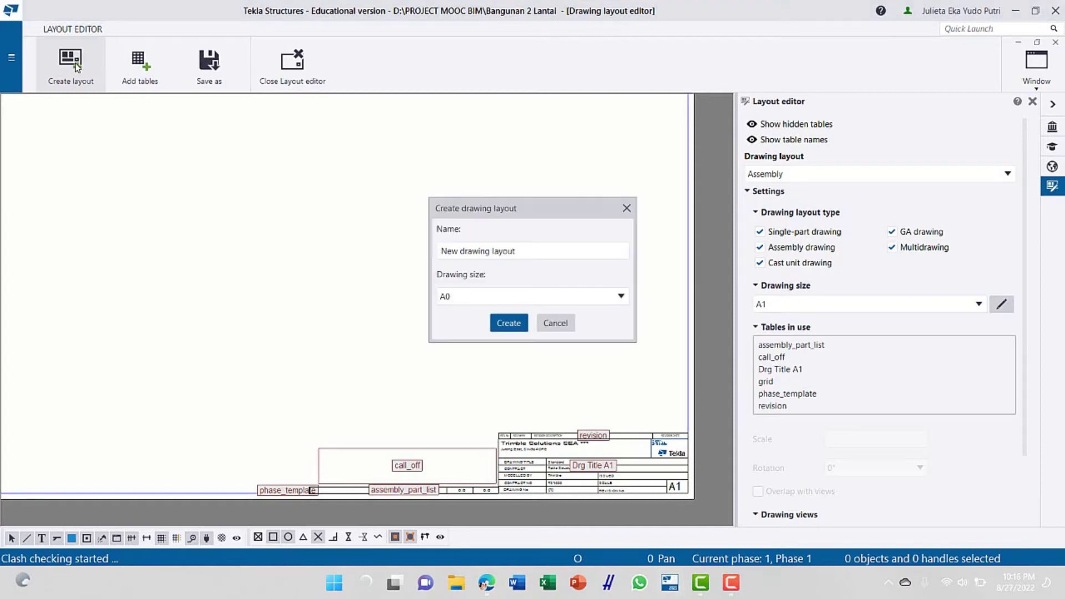
click(494, 253)
key(ctrl+a)
text(K)
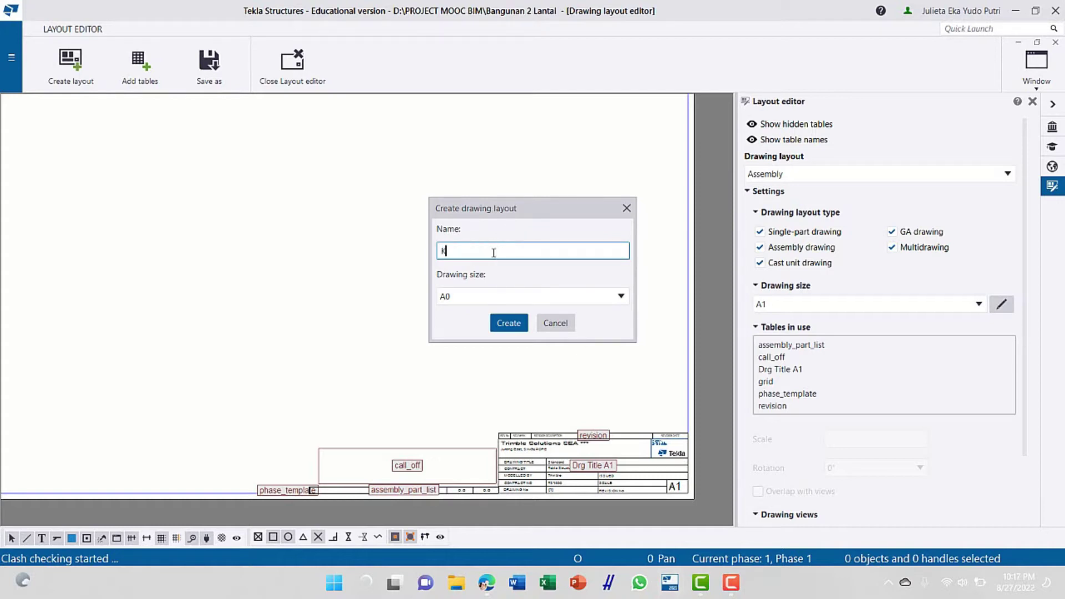
text(op Gambar A3)
click(559, 299)
click(491, 357)
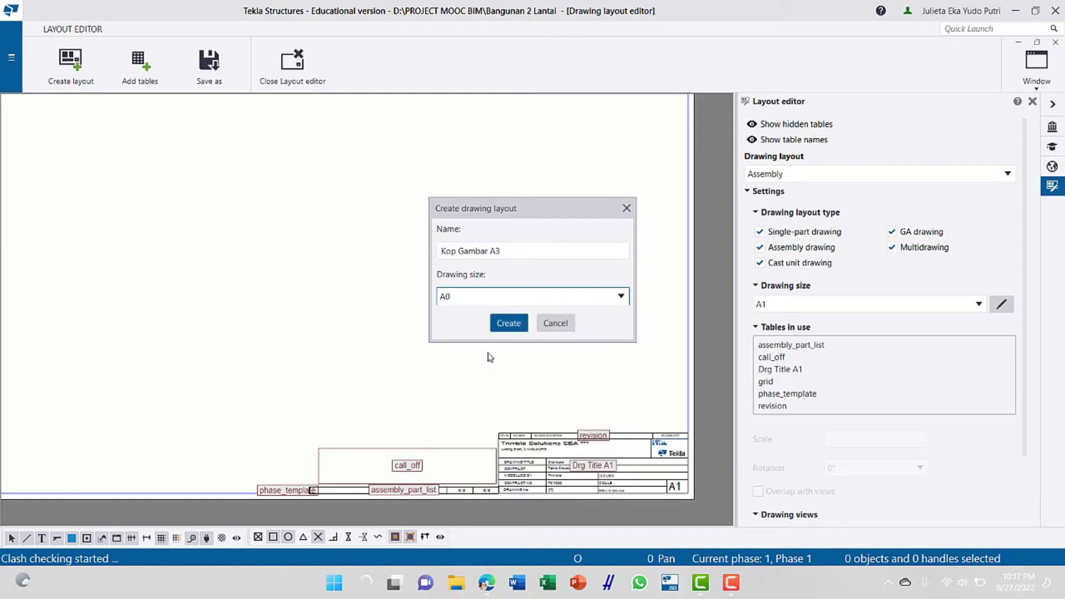
click(508, 323)
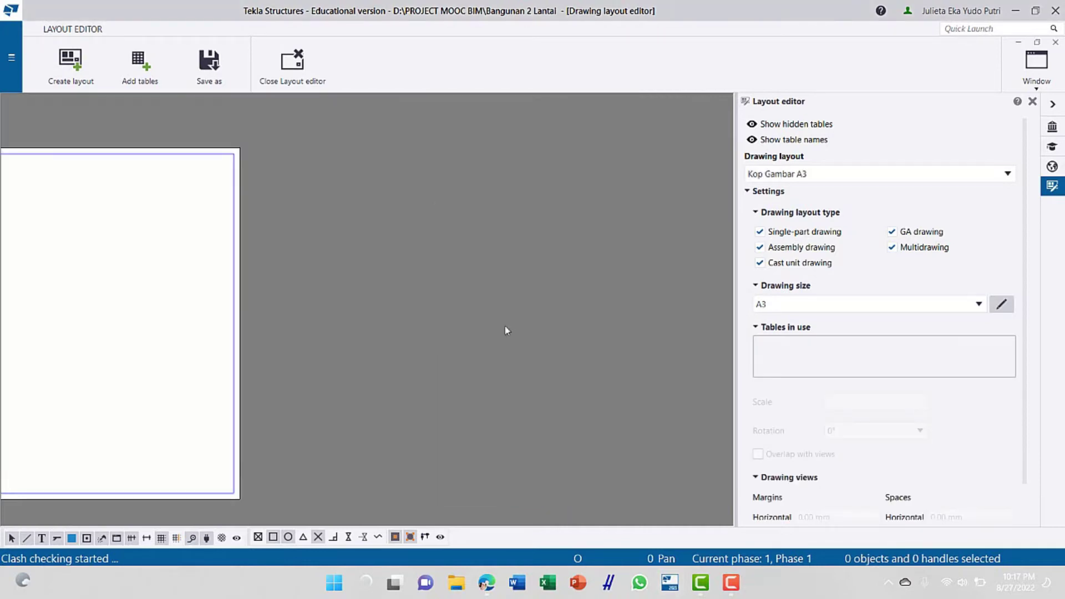
Add the Drawing Title GA table to the layout, inserted at the lower-right corner of the sheet frame
middle_drag(213, 286, 531, 290)
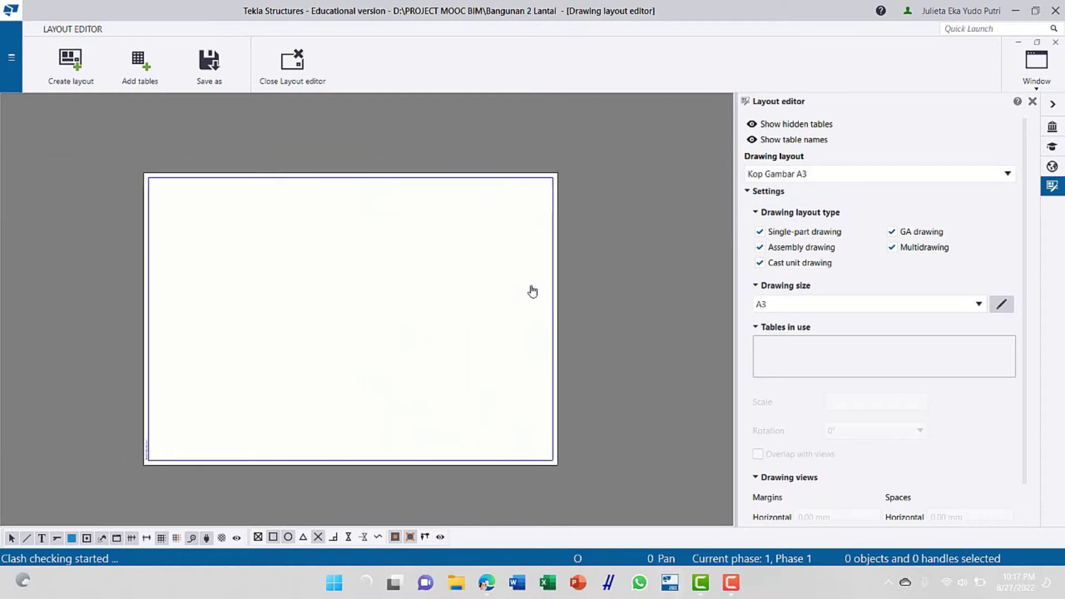
scroll(528, 290, up, 1)
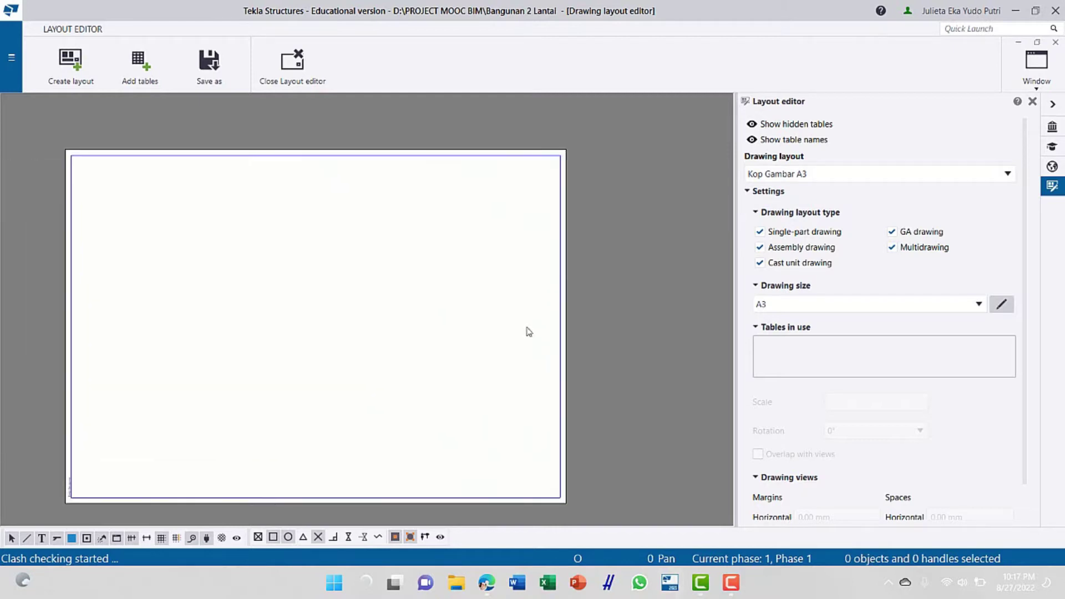
click(140, 68)
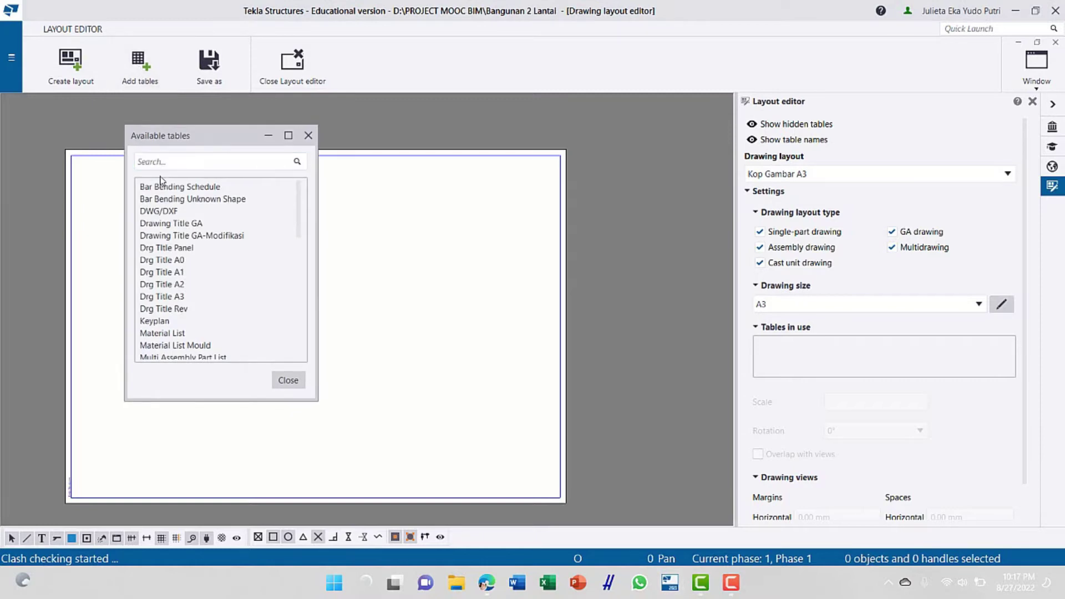
click(174, 224)
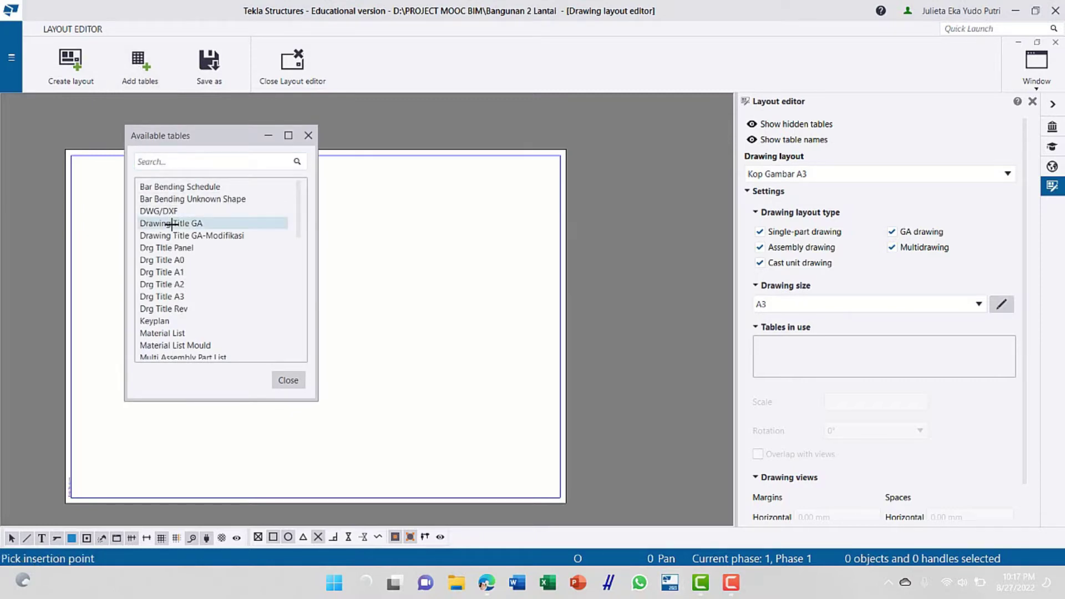
click(558, 494)
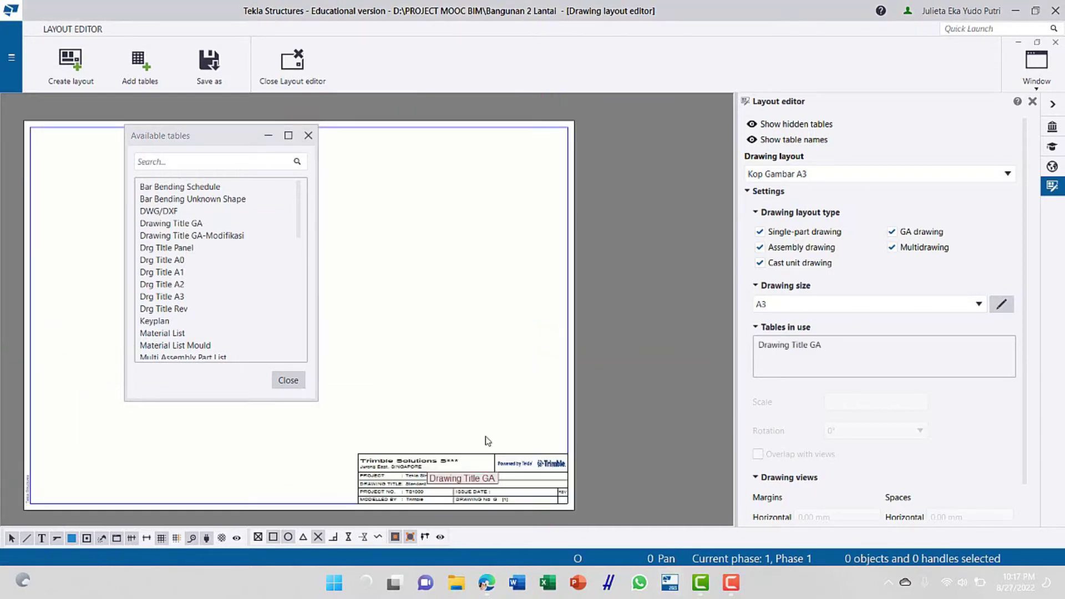
scroll(487, 439, up, 3)
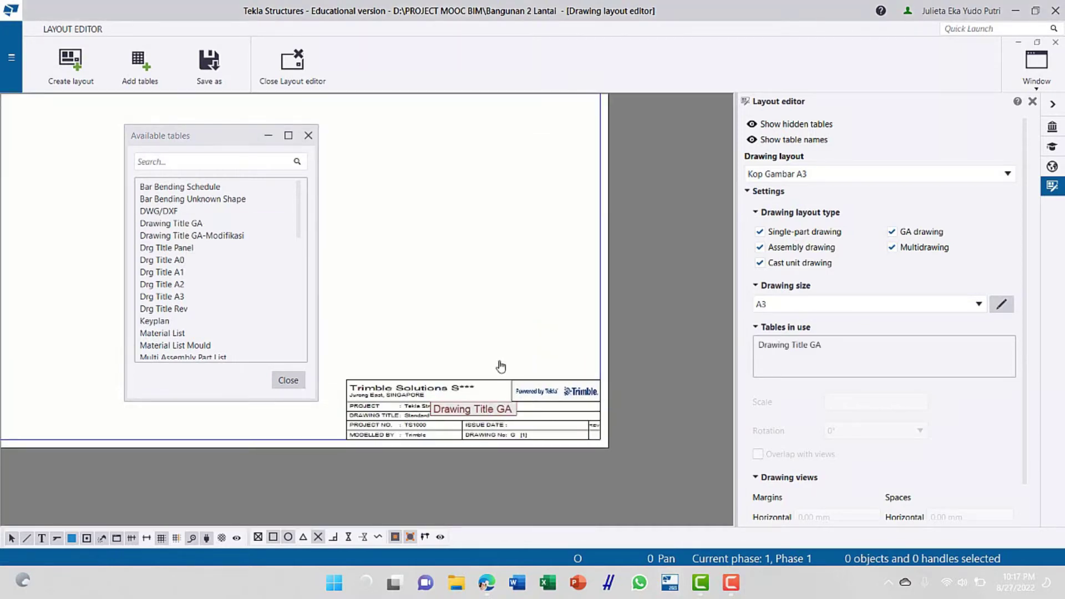
click(287, 380)
Open the placed Drawing Title GA table for editing in the Template Editor
scroll(435, 484, up, 2)
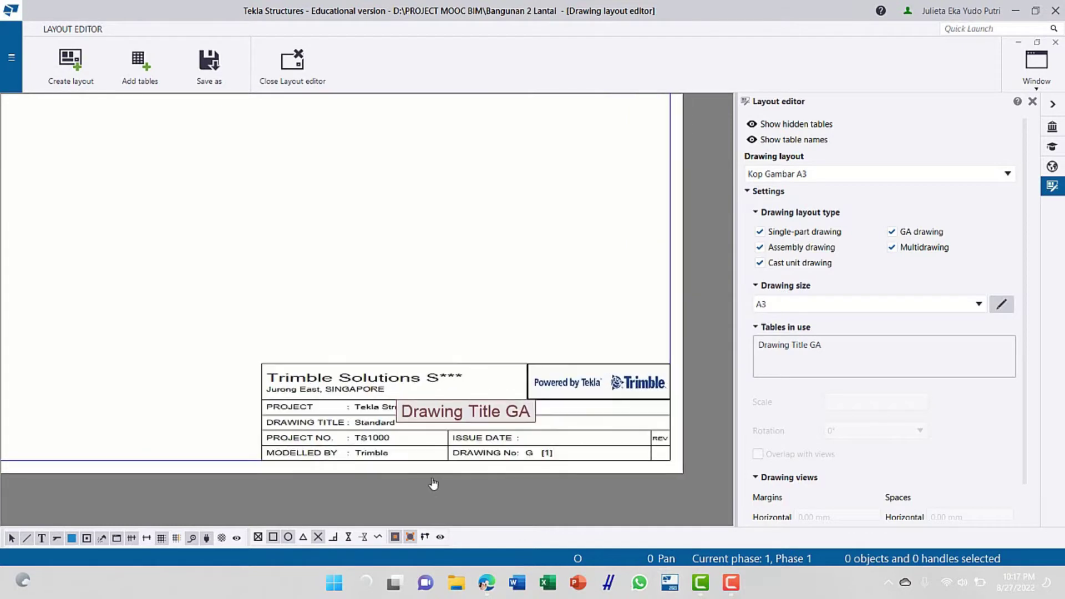
middle_drag(435, 484, 434, 482)
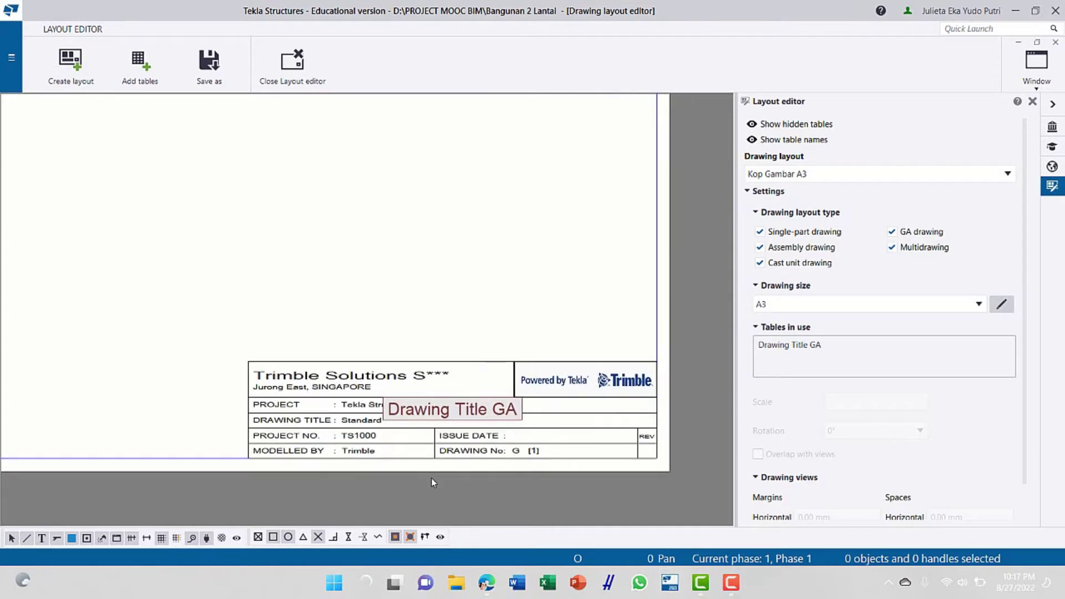
click(456, 364)
double_click(456, 363)
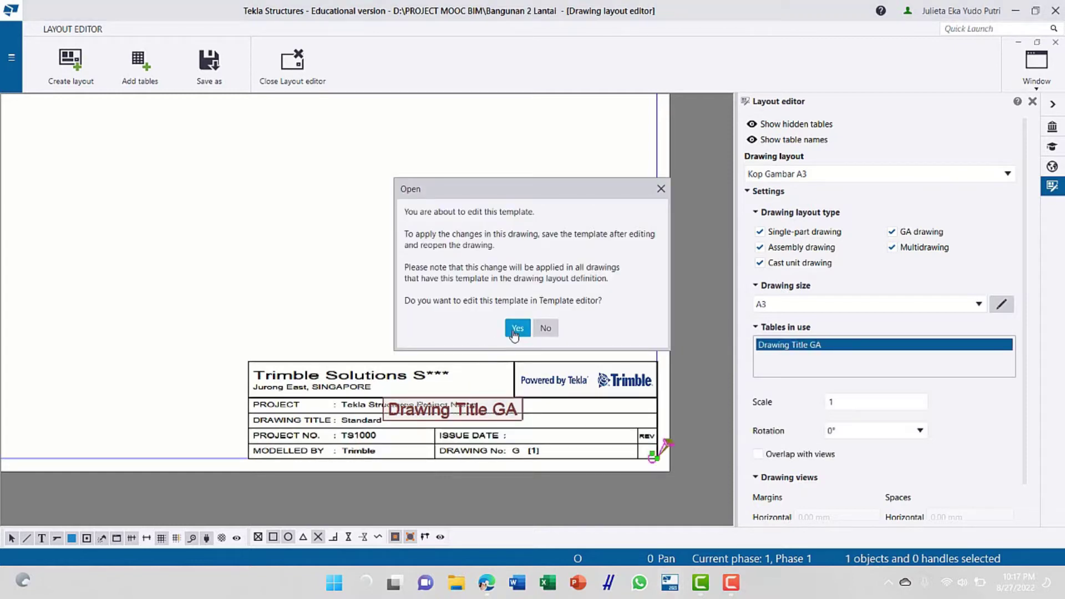
click(517, 329)
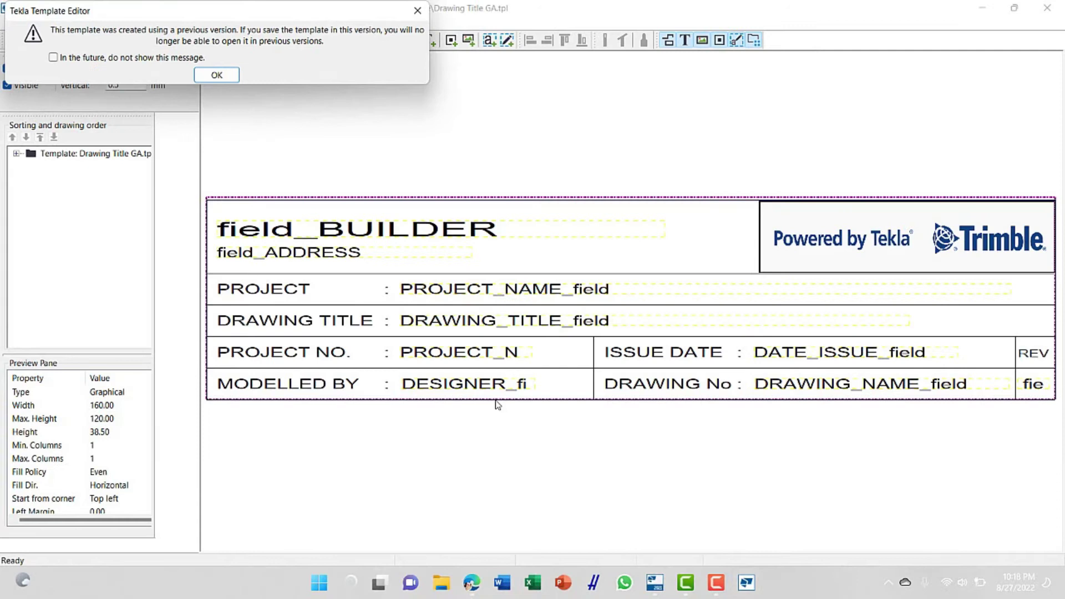
click(217, 75)
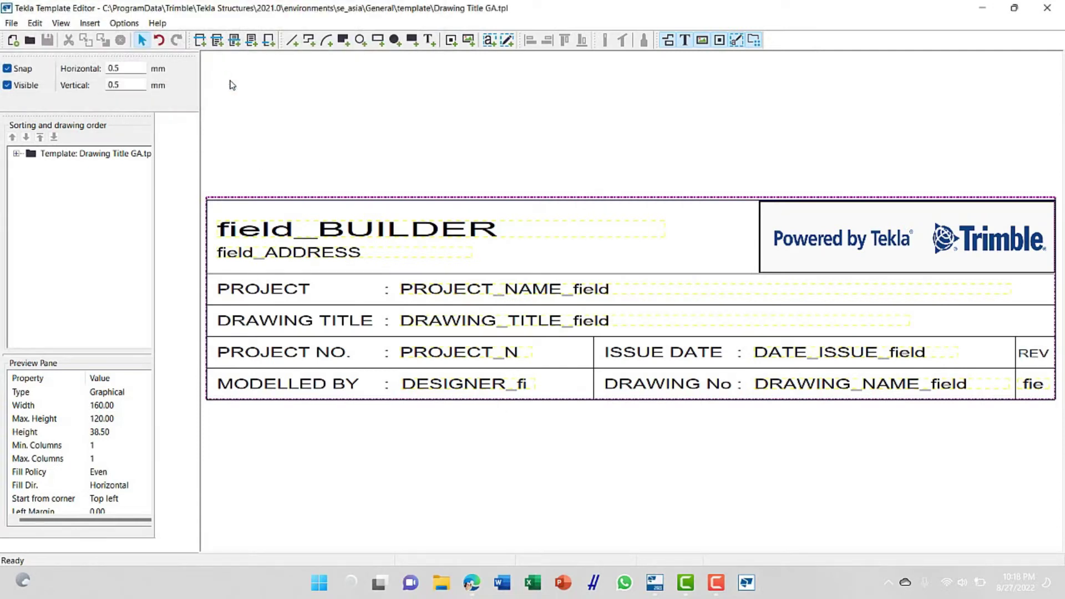
Delete the field_BUILDER and field_ADDRESS value fields from the top row of the title block template
click(335, 245)
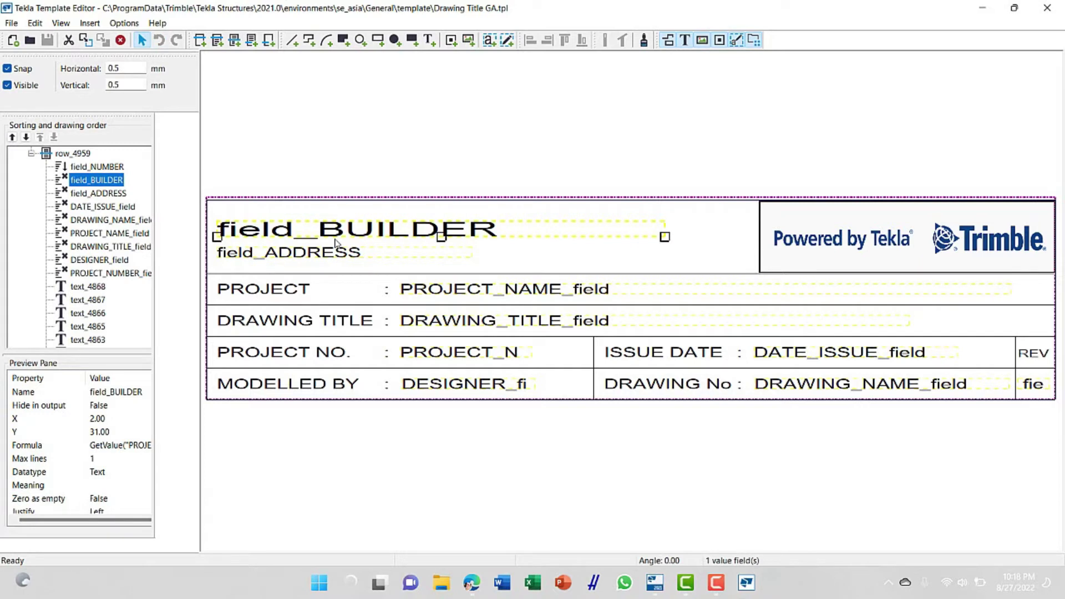
key(Delete)
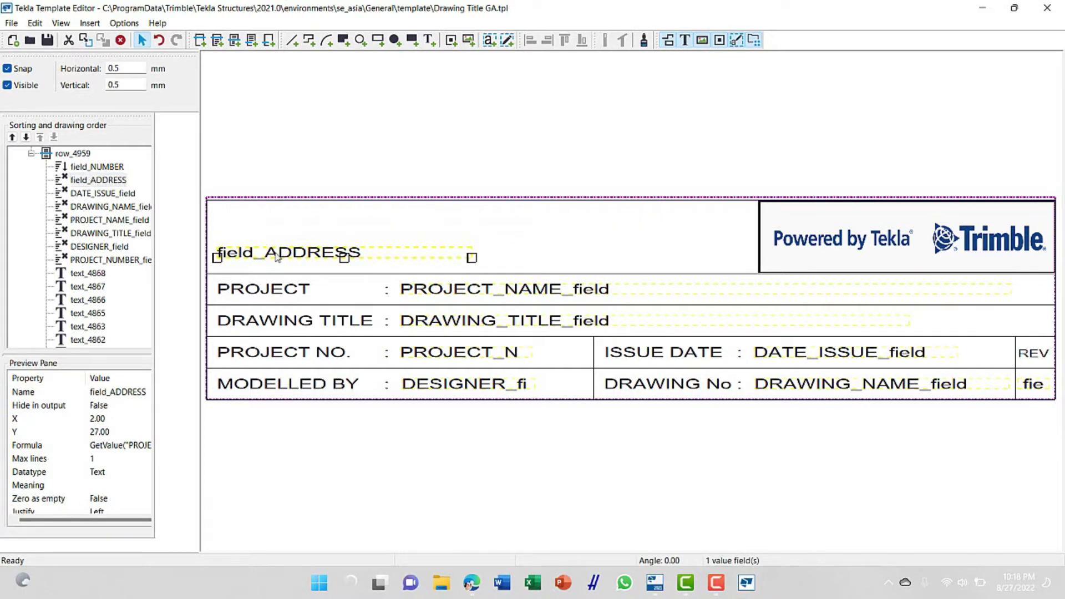
key(Delete)
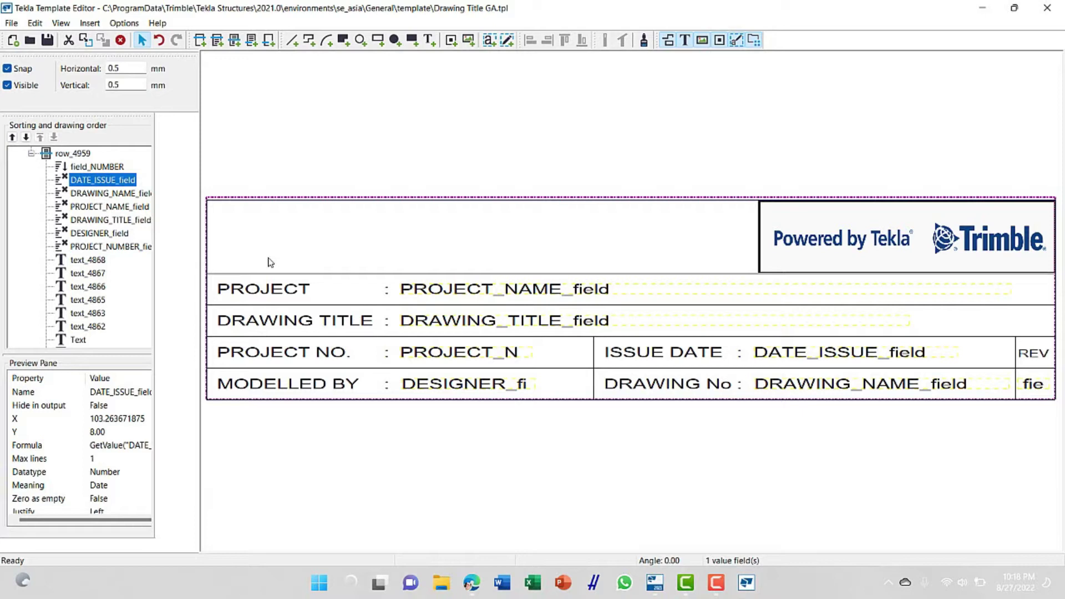
Change the PROJECT label's text to NAMA PROJEK and its font to Times New Roman
click(277, 293)
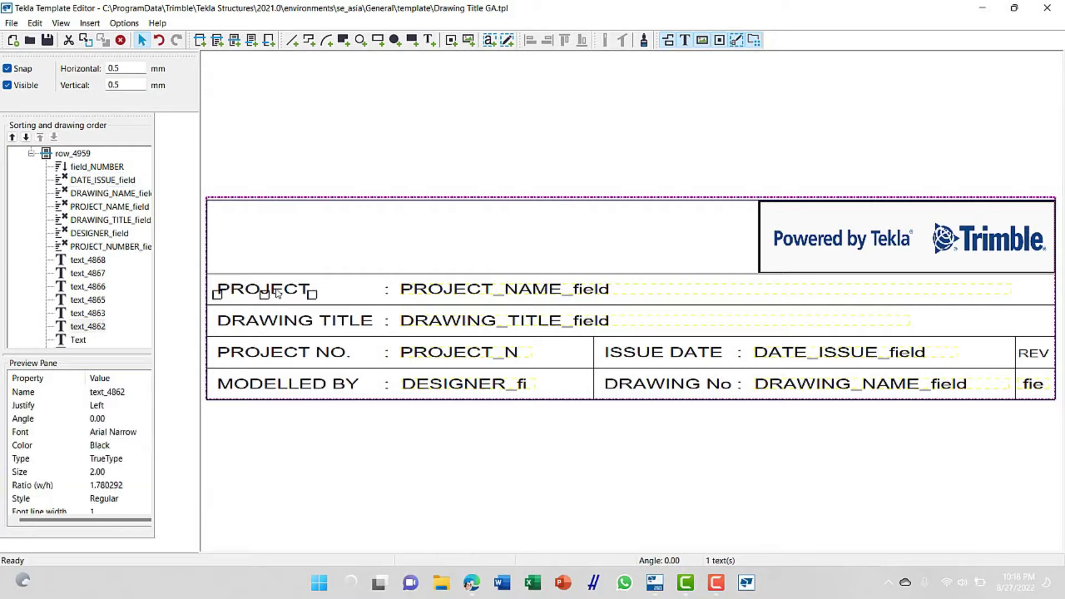
double_click(278, 293)
text(NAMA PROJEK)
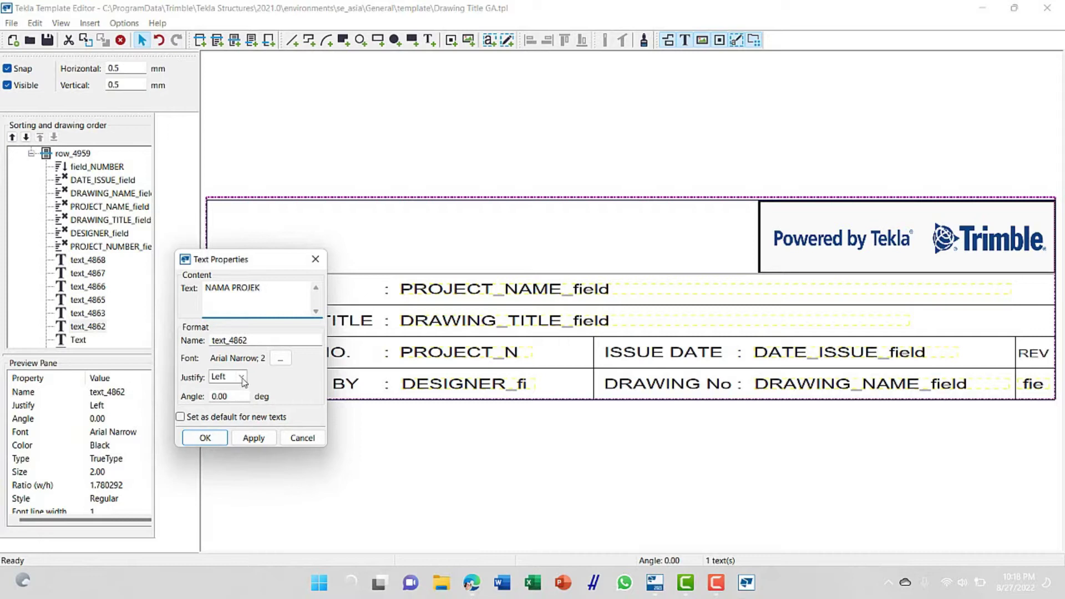
click(280, 358)
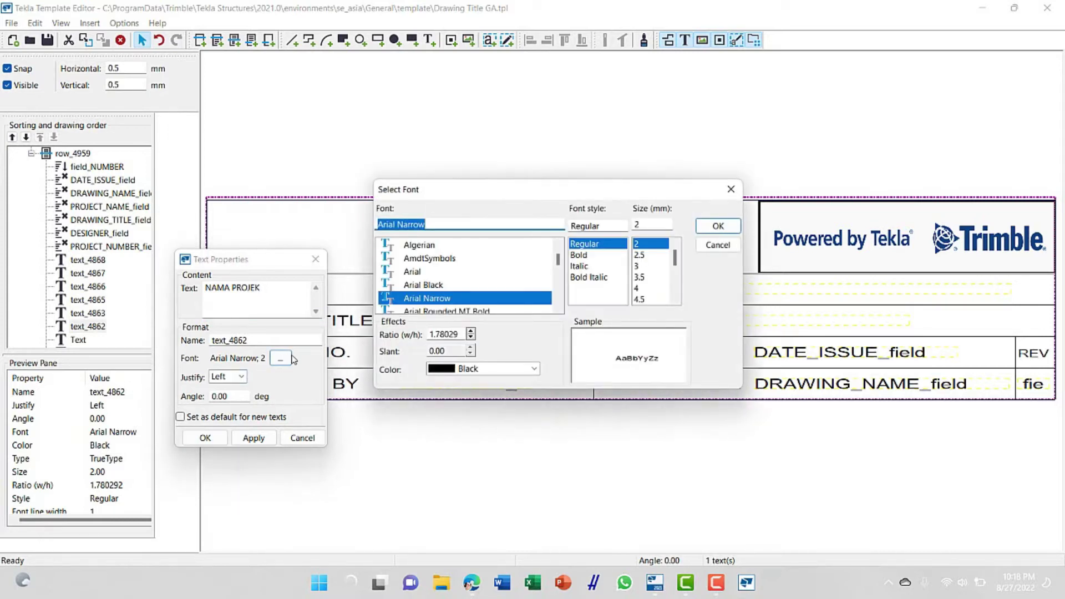
text(TIM)
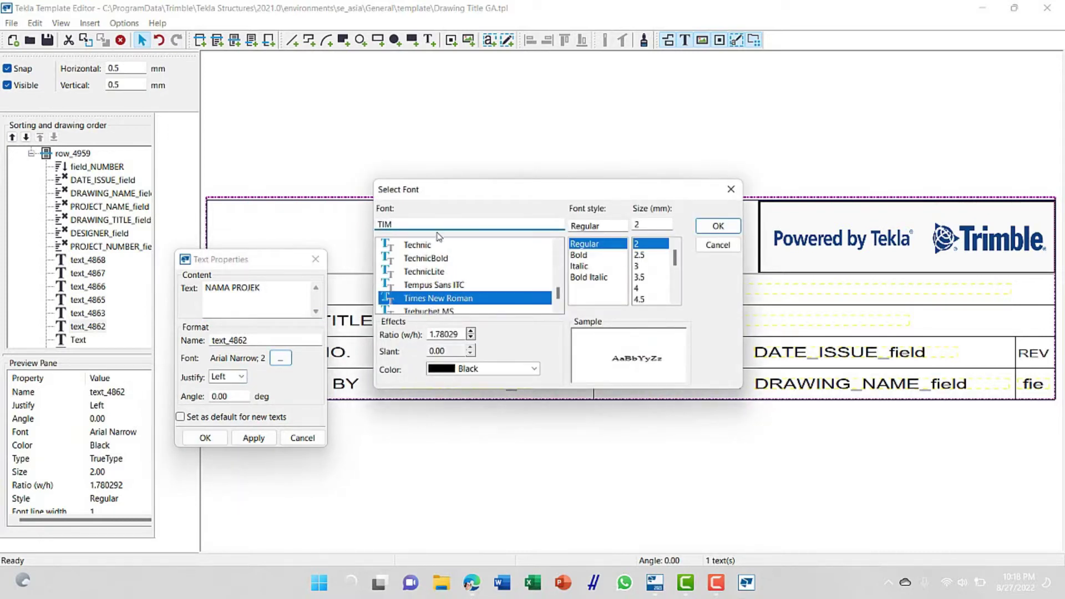
key(Return)
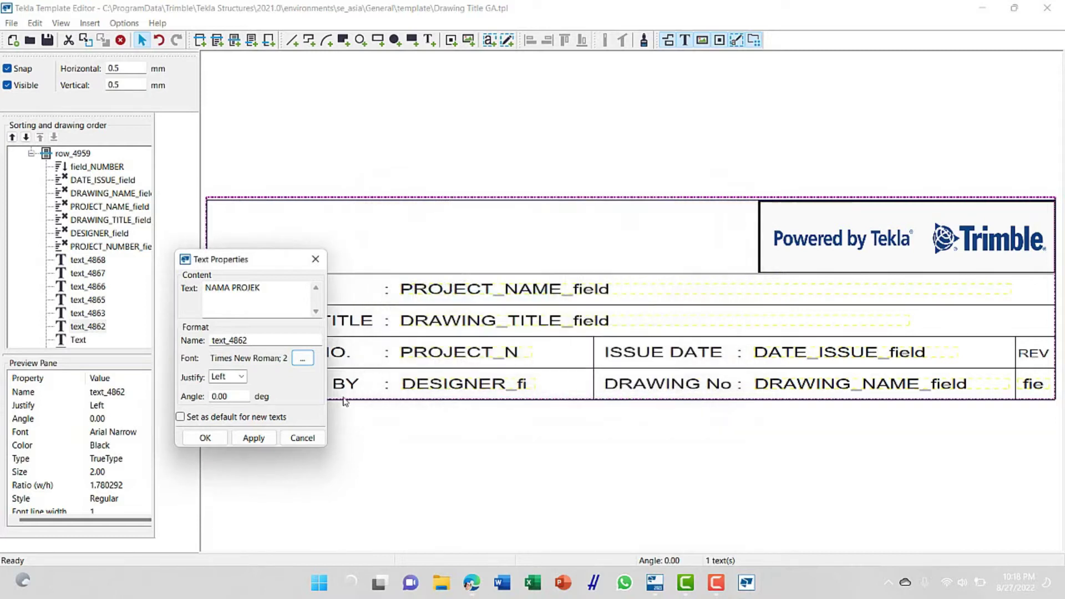
Set the NAMA PROJEK label's width-to-height ratio to 1 and its font style to Bold
click(303, 359)
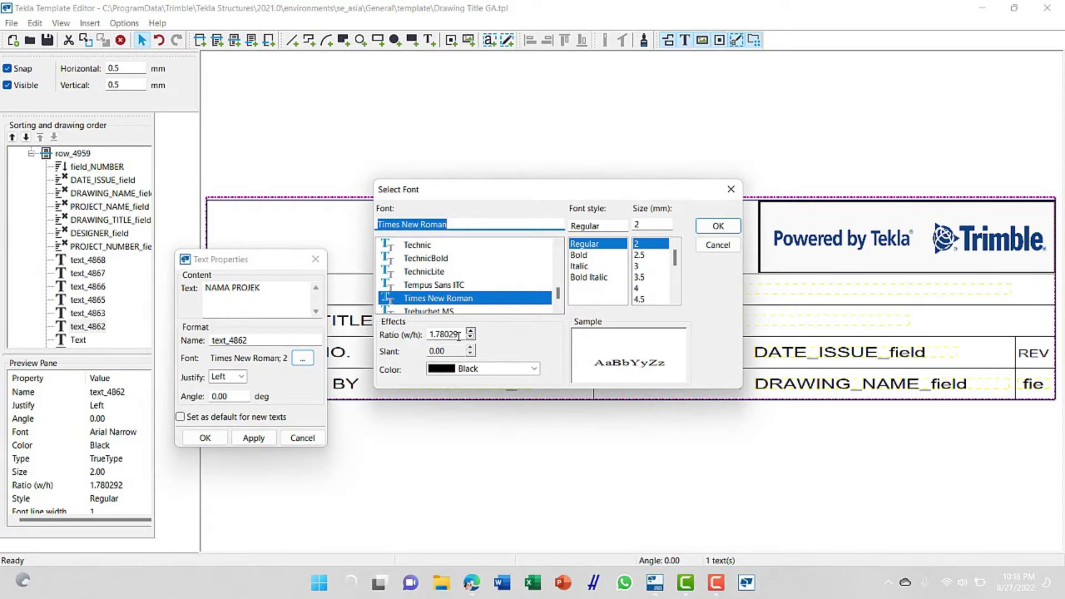
drag(459, 336, 430, 334)
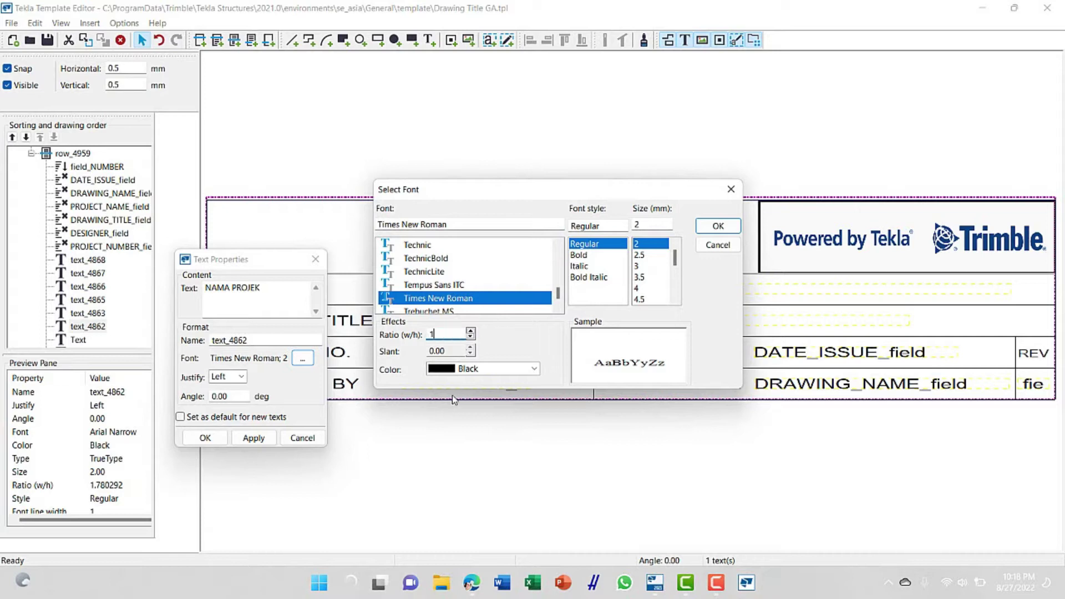
click(717, 227)
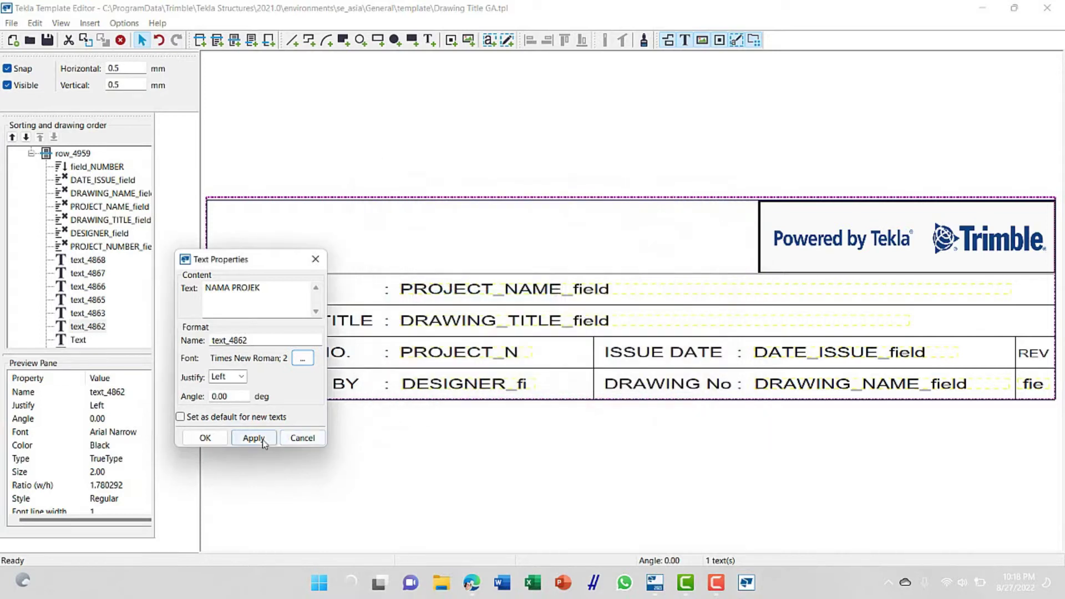
click(261, 439)
drag(279, 273, 585, 269)
click(607, 355)
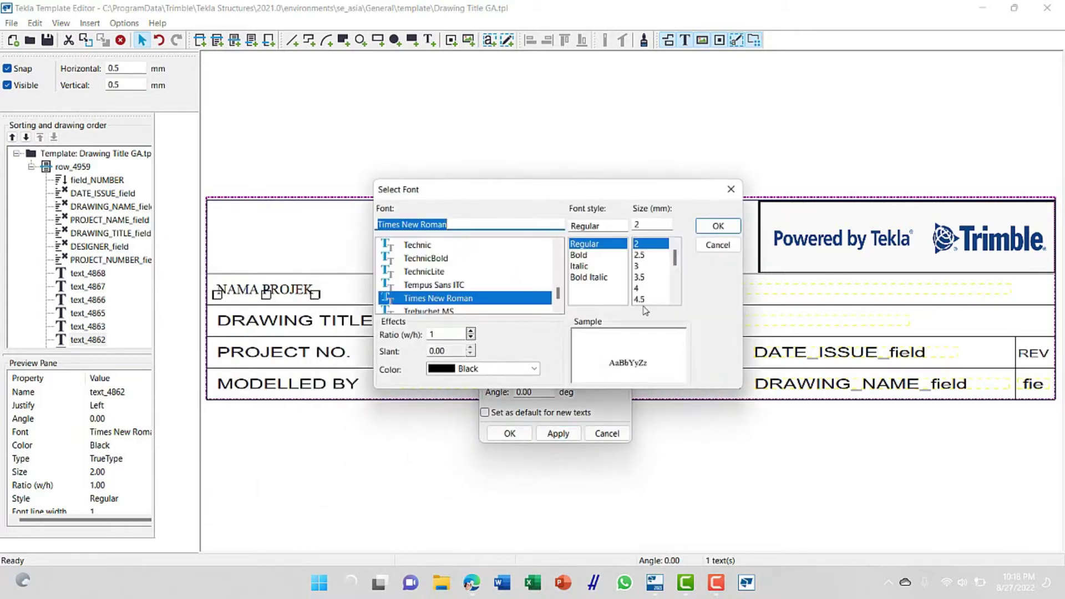
click(597, 256)
click(714, 228)
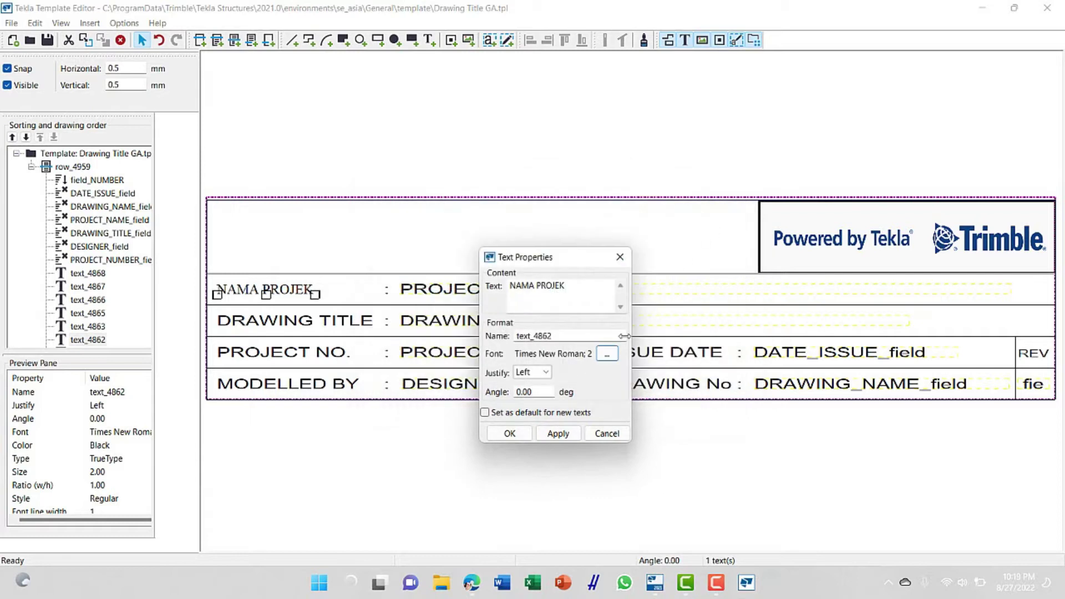
click(558, 433)
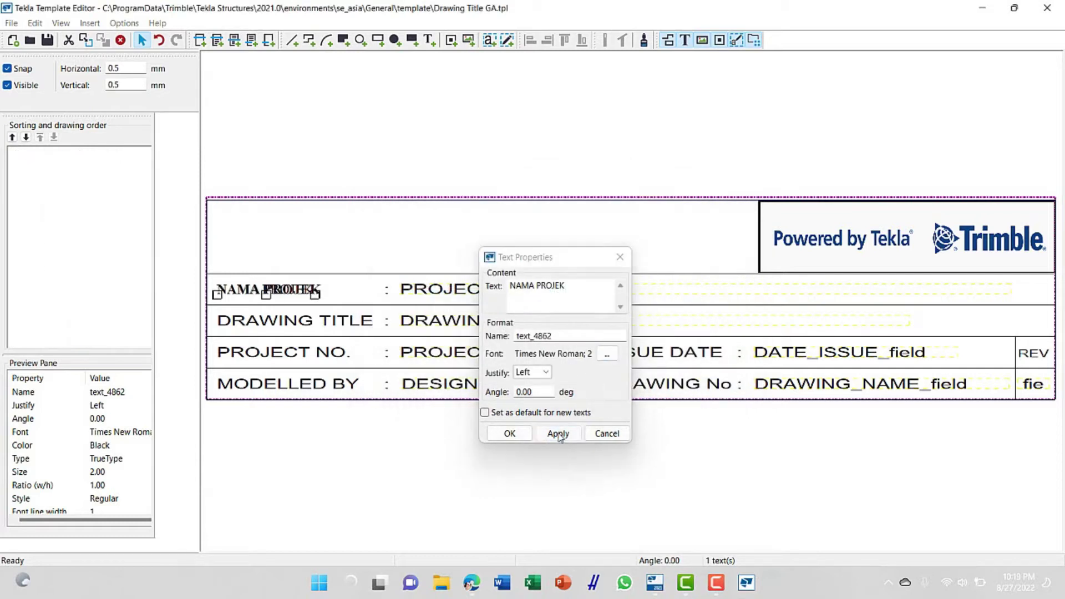
click(507, 434)
click(427, 459)
Change the DRAWING TITLE label's text to JUDUL GAMBAR, with Bold style and a width-to-height ratio of 1
double_click(280, 325)
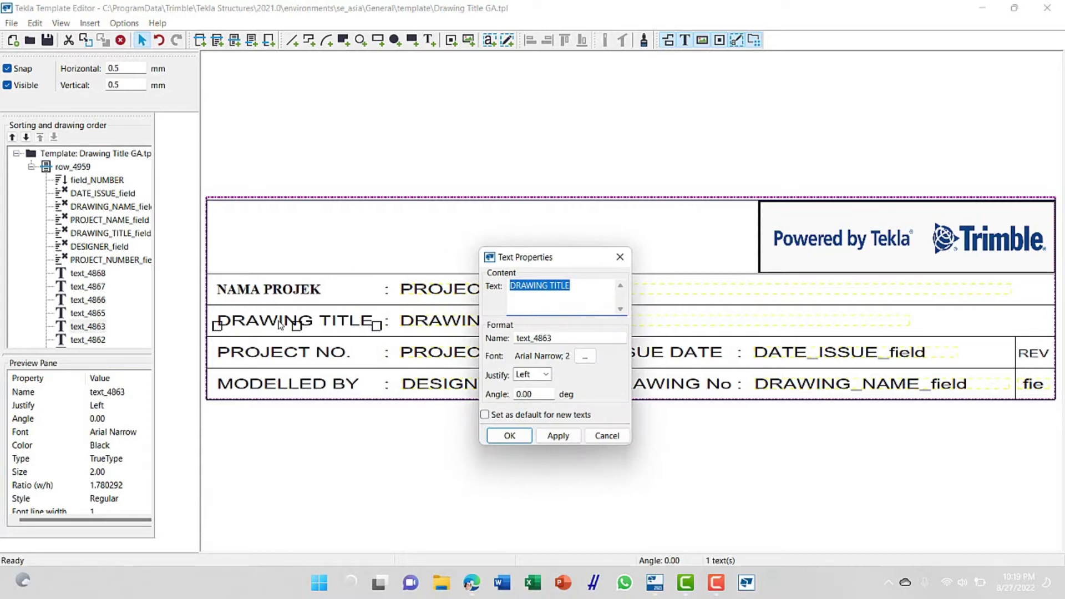
text(H)
text(JUDUL GAMBAR)
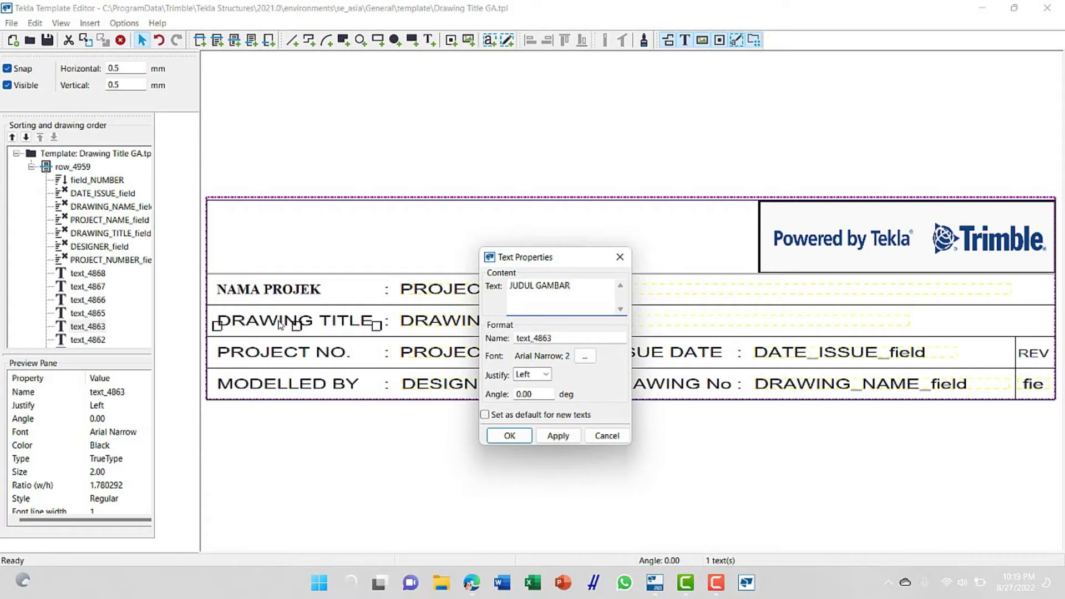
click(585, 356)
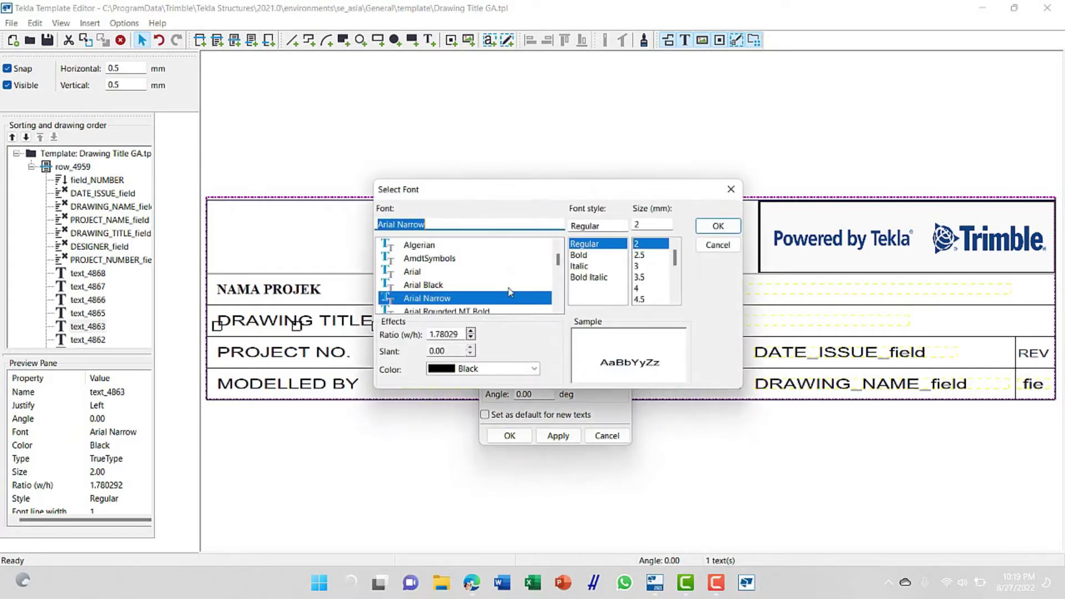
text(TI)
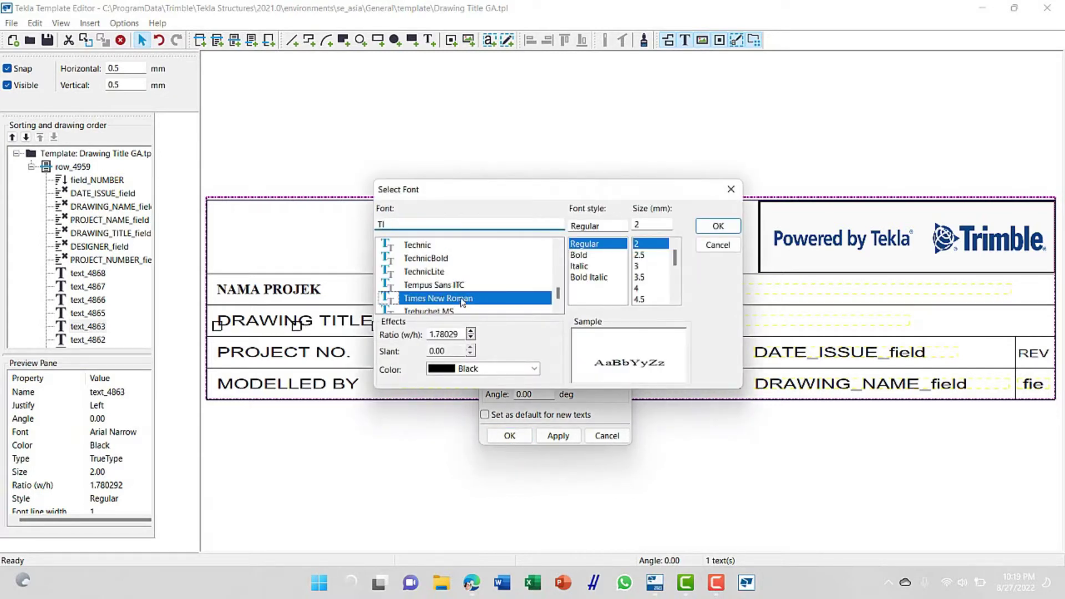
click(580, 256)
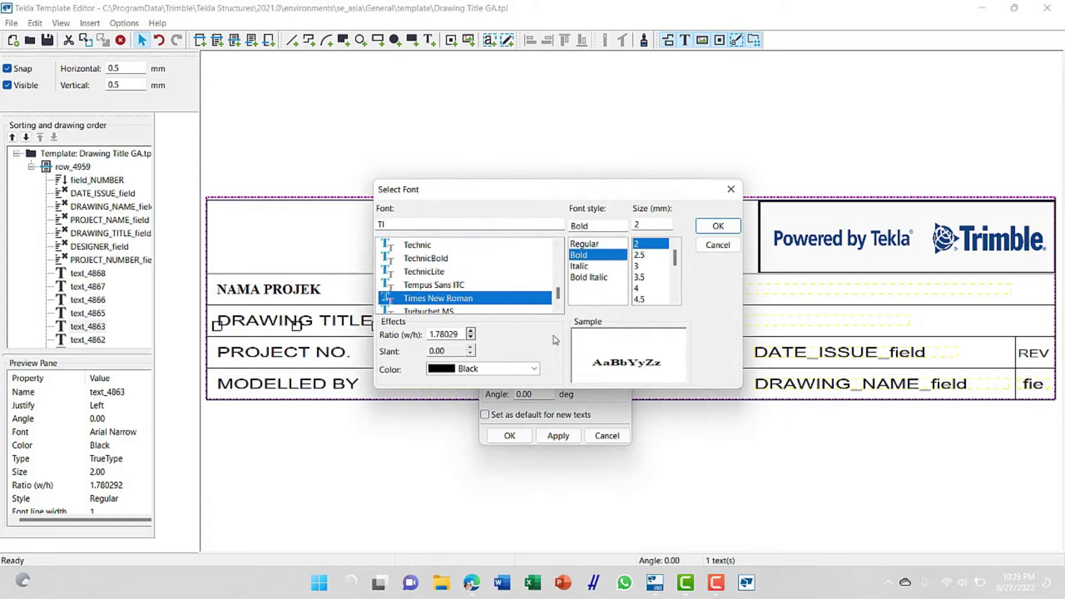
double_click(443, 335)
text(1)
click(717, 226)
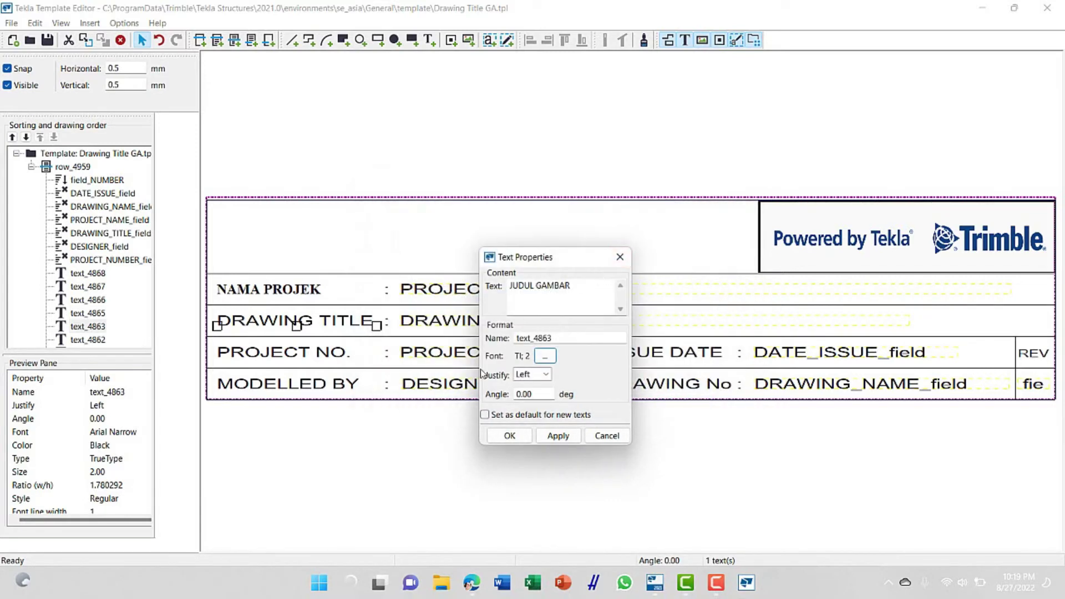
Set the JUDUL GAMBAR label's font to Times New Roman and apply the text properties
click(545, 357)
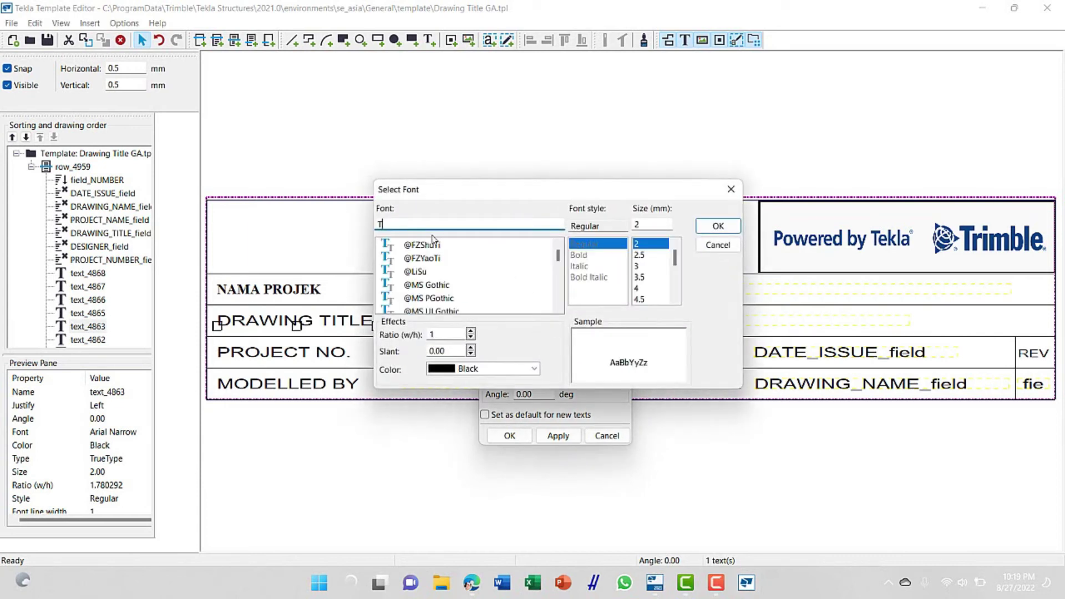
text(I)
double_click(441, 302)
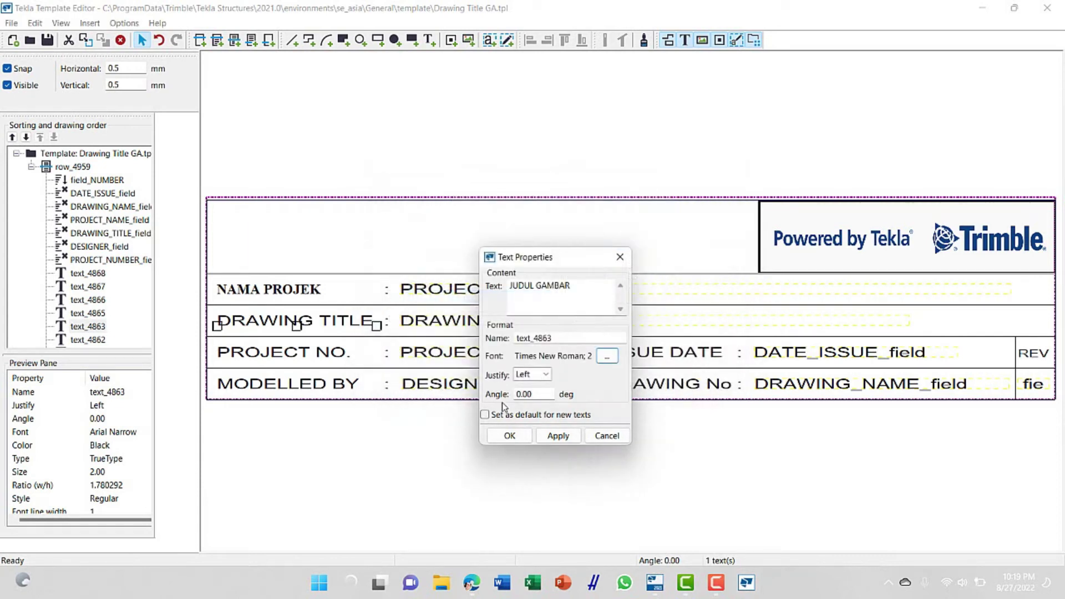
click(557, 435)
click(522, 441)
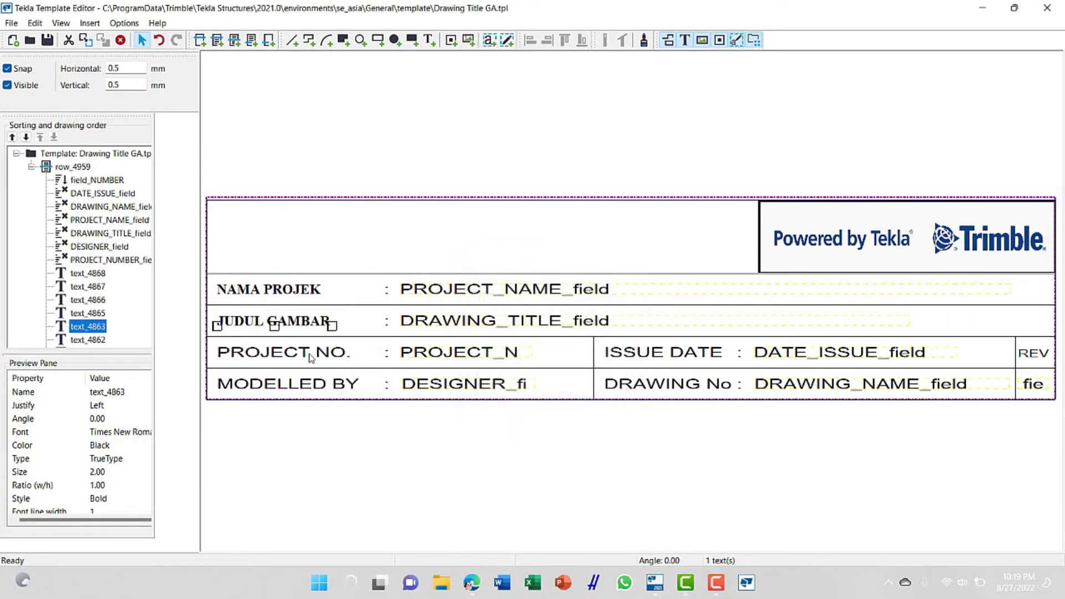
Change the PROJECT NO. label's text to NOMOR PROJEK
click(311, 357)
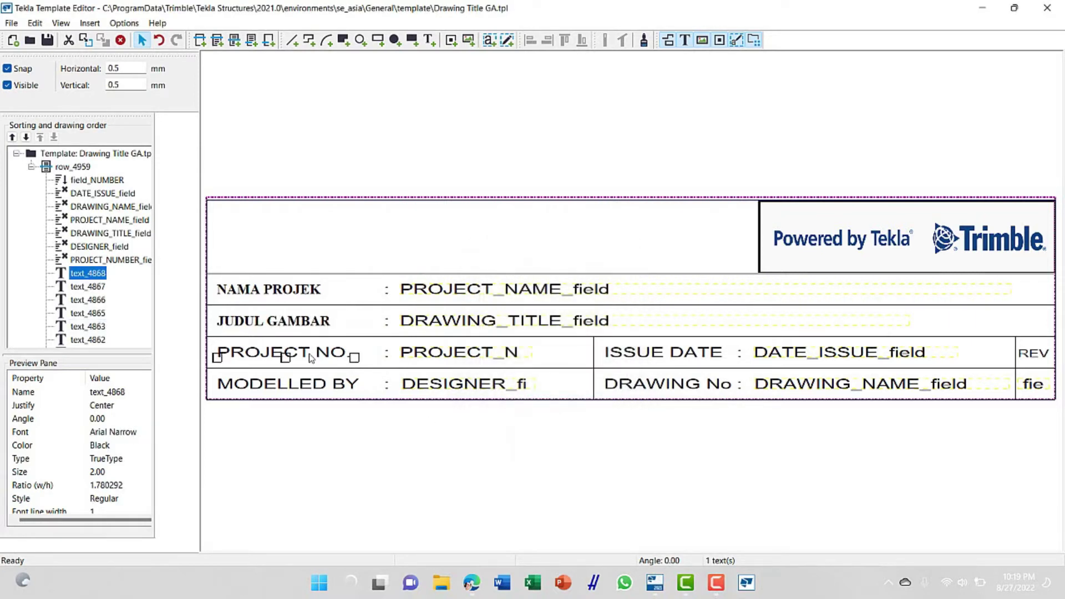
right_click(311, 358)
click(350, 345)
text(NOMOR PROJEK)
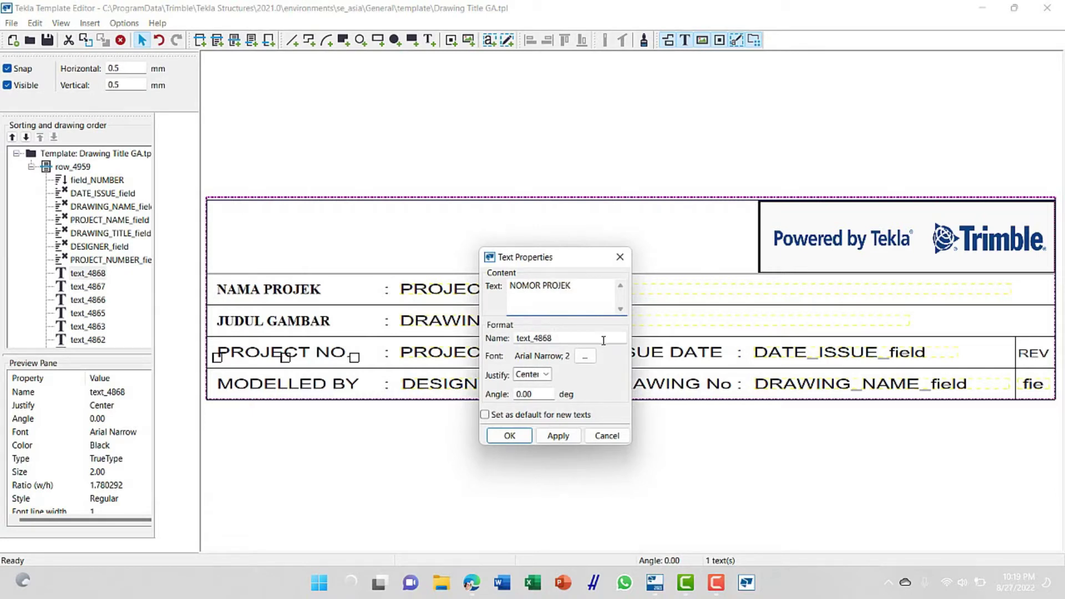
Format the NOMOR PROJEK label in Times New Roman Bold with a width-to-height ratio of 1
click(585, 356)
text(TIM)
click(469, 302)
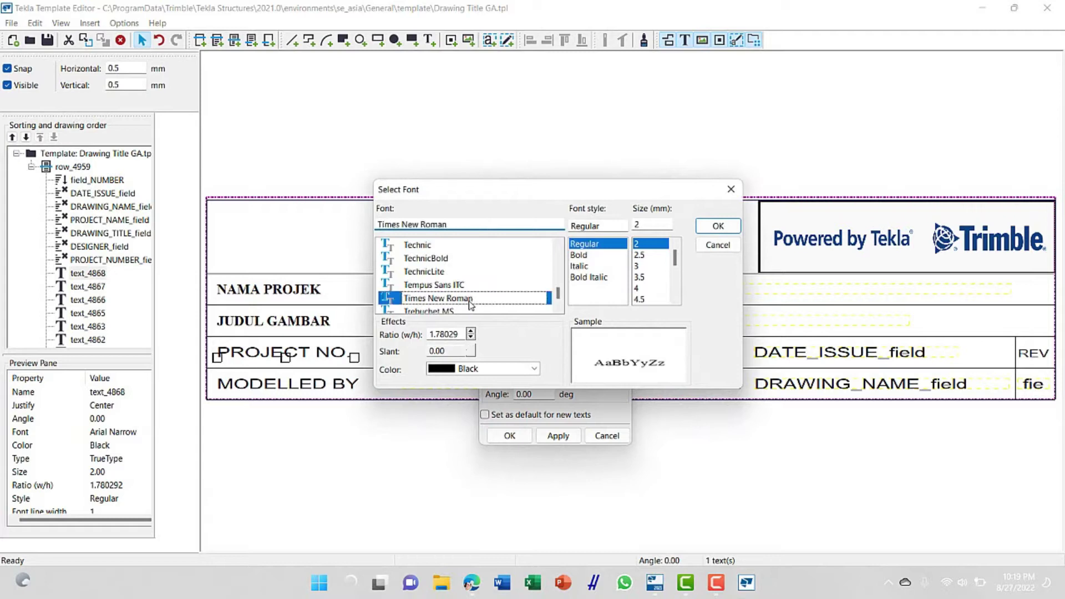
click(580, 255)
drag(461, 334, 425, 335)
text(1)
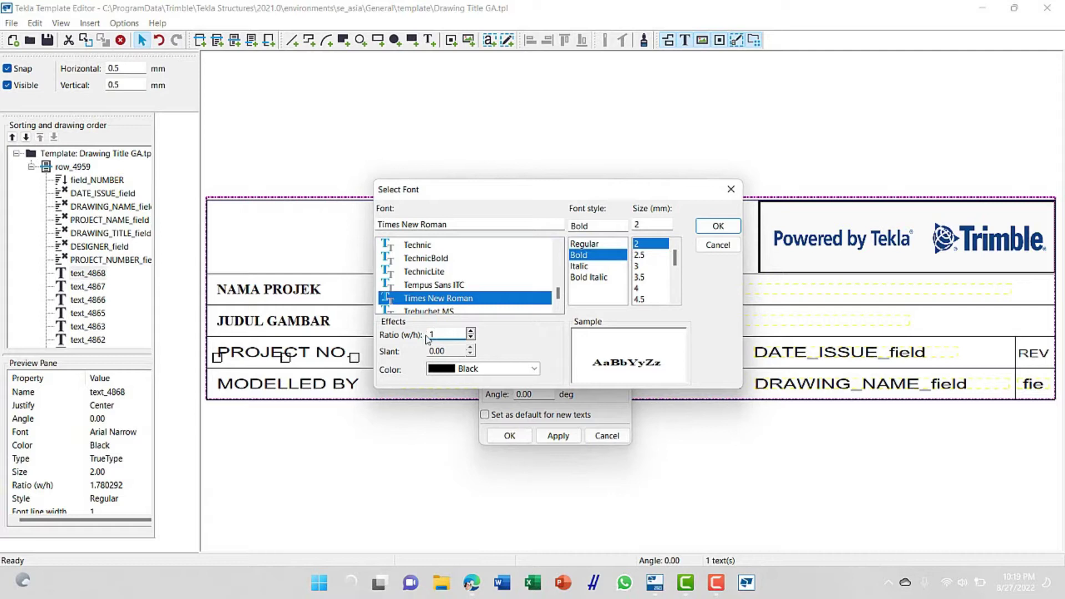
click(718, 225)
click(558, 436)
click(510, 436)
Change the MODELLED BY label's text to PEMBUAT and its font to Times New Roman
click(319, 387)
double_click(319, 387)
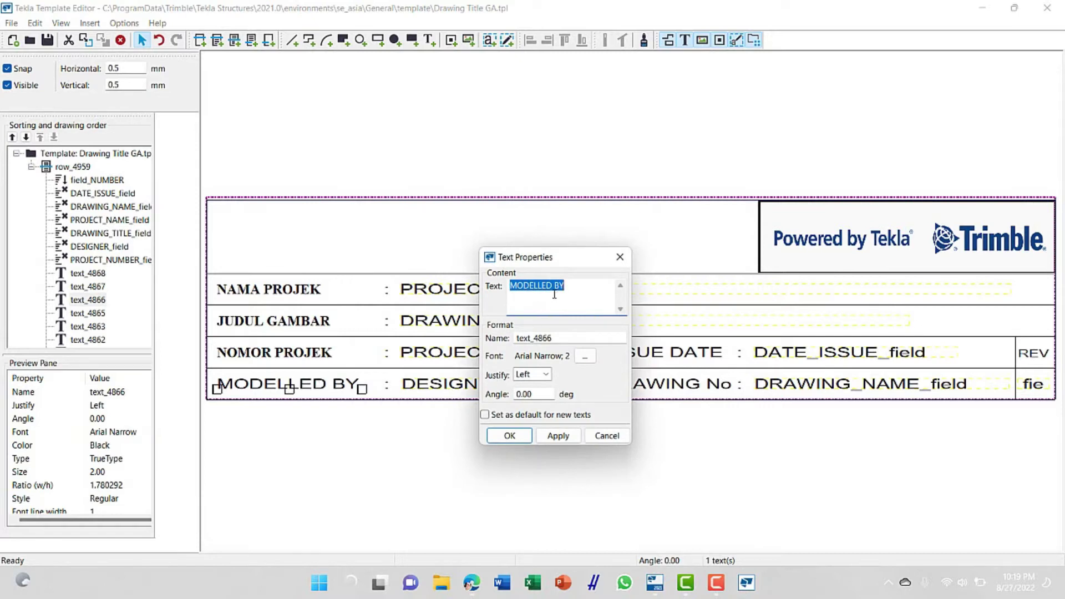
text(PEMBUAT)
click(586, 356)
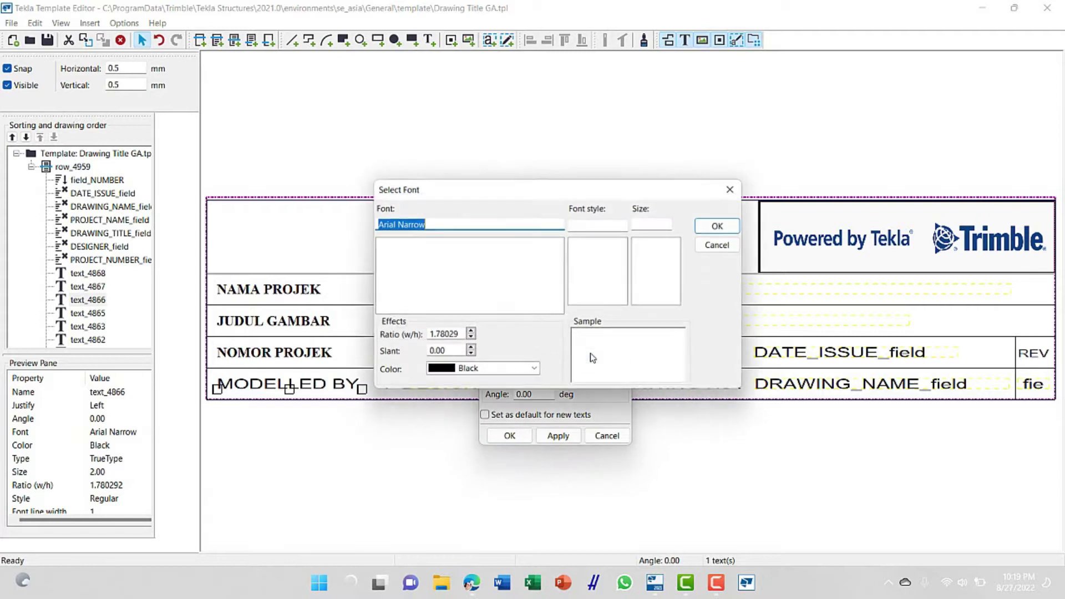
text(TIM)
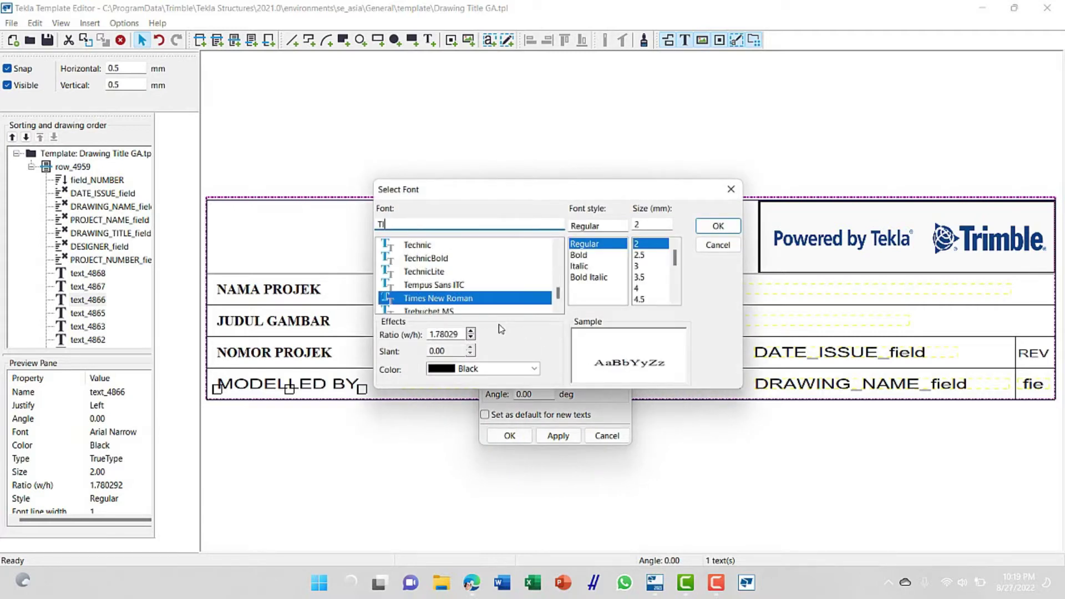
double_click(454, 299)
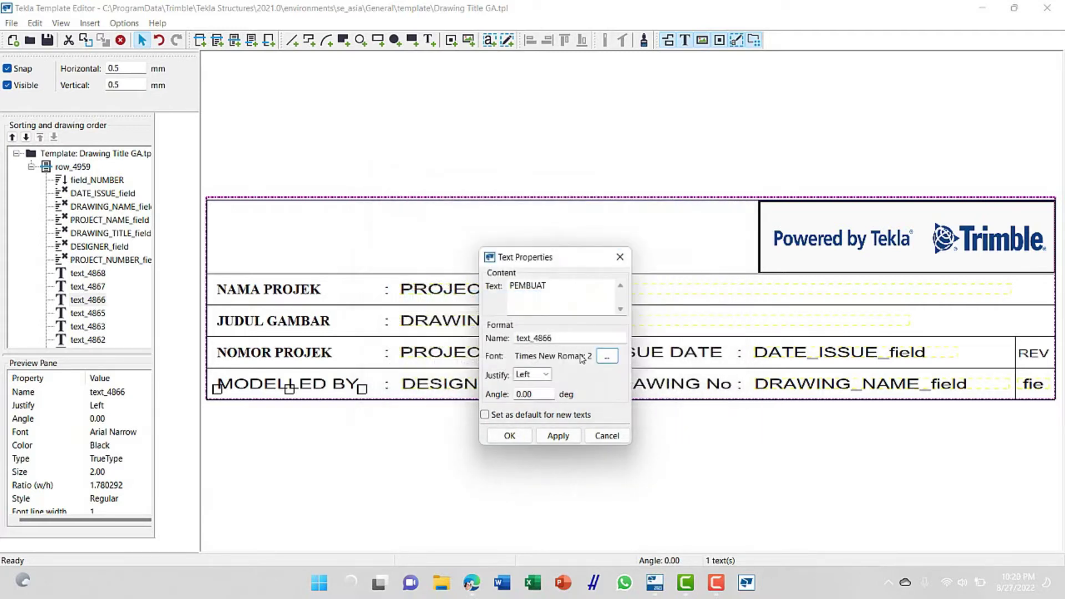
Set the PEMBUAT label's font style to Bold and its width-to-height ratio to 1
click(607, 356)
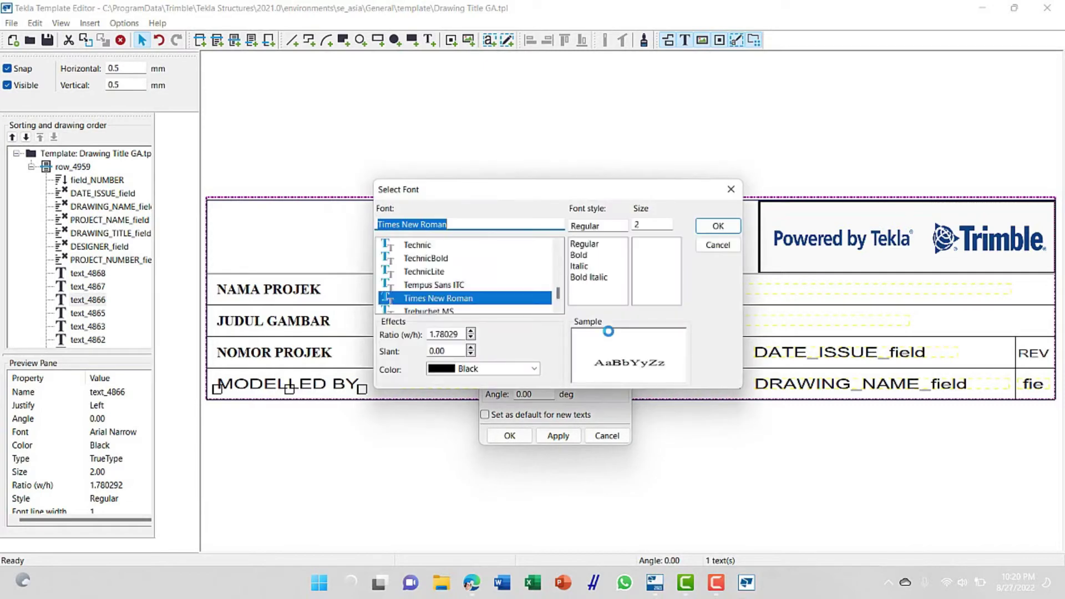
click(592, 256)
double_click(463, 333)
text(1)
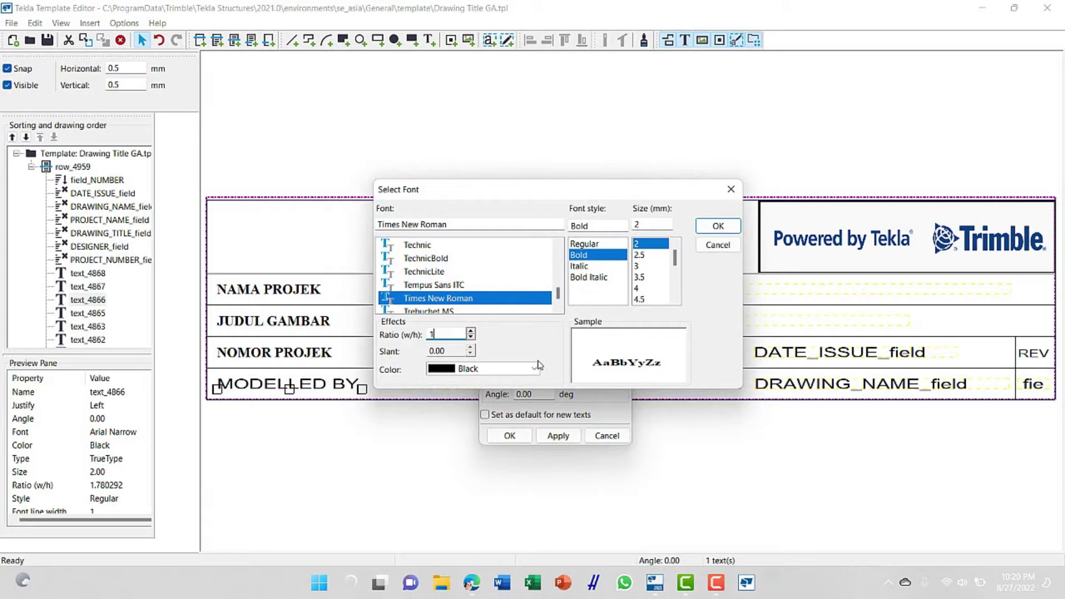
click(724, 226)
click(556, 435)
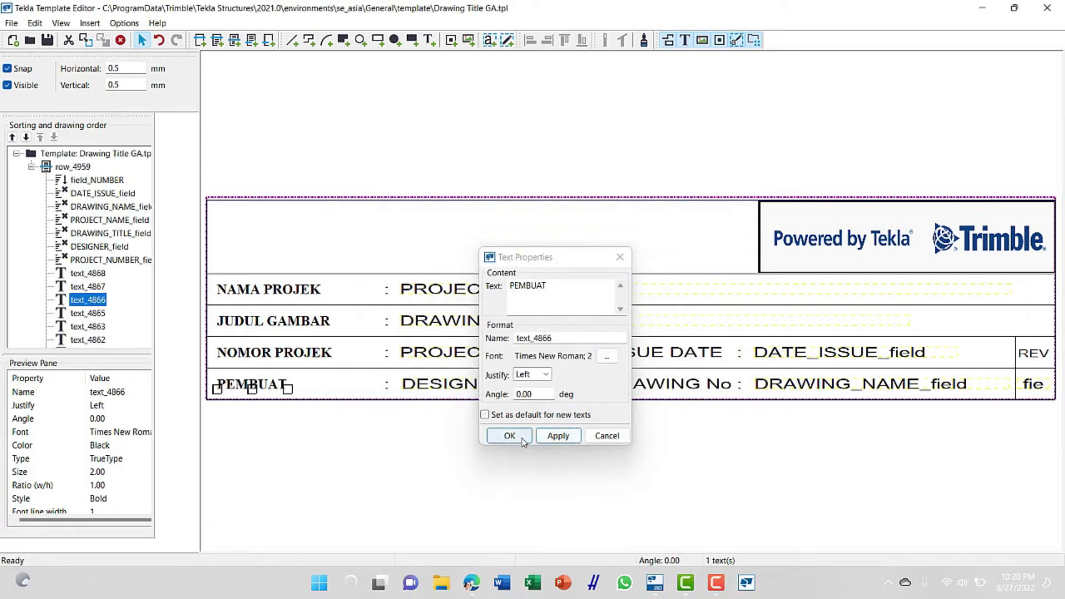
click(521, 437)
click(450, 468)
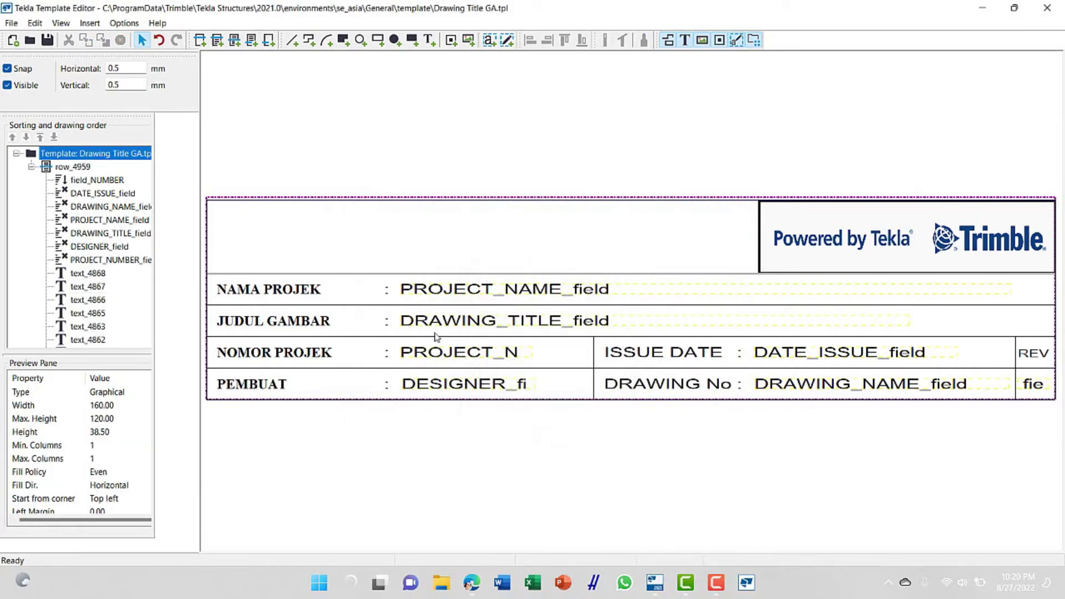
Delete the PROJECT_NAME_field value field from the project name row and select the NAMA PROJEK label
click(449, 293)
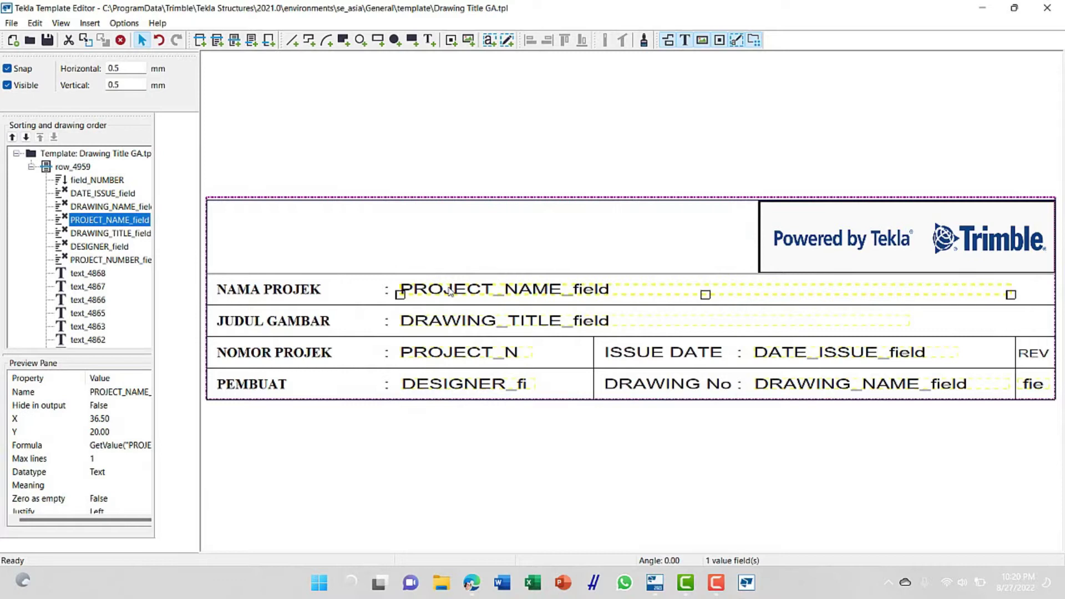
key(Delete)
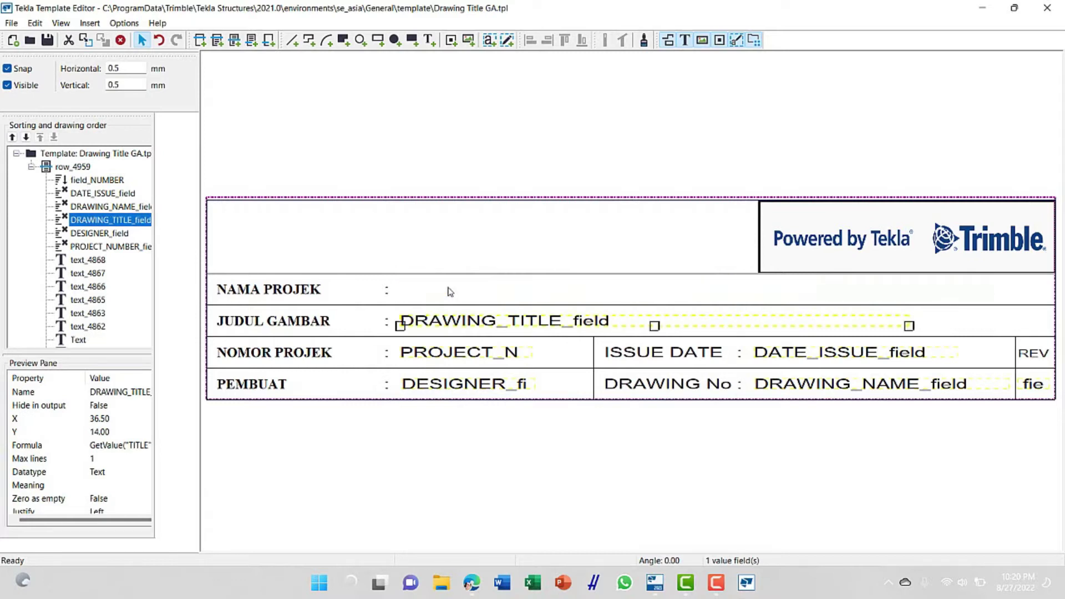
click(304, 293)
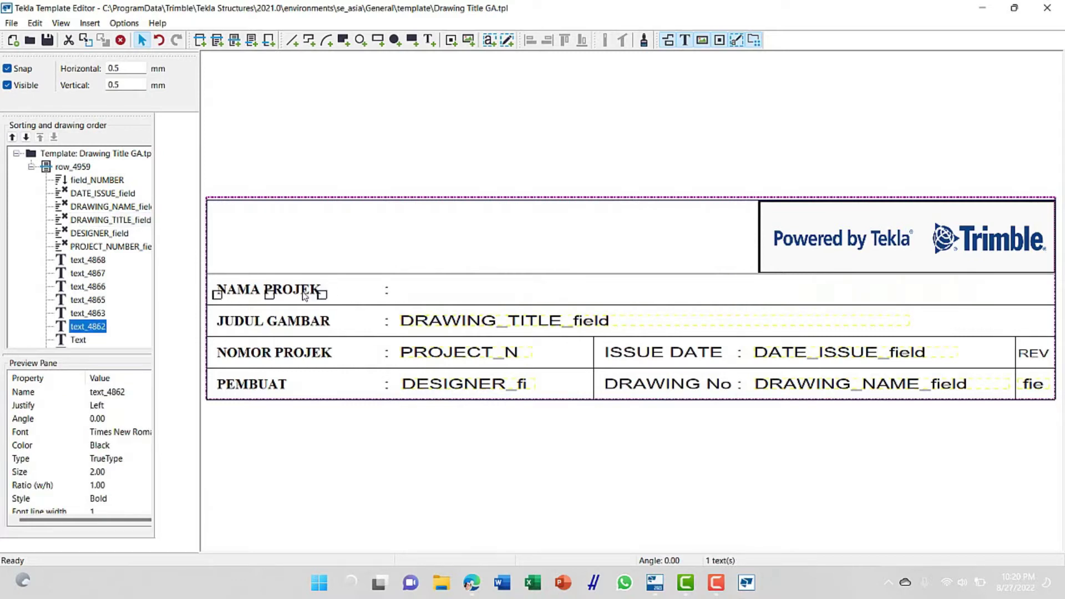
Place a copy of the NAMA PROJEK label after the colon in the project name row
double_click(304, 296)
key(ctrl+v)
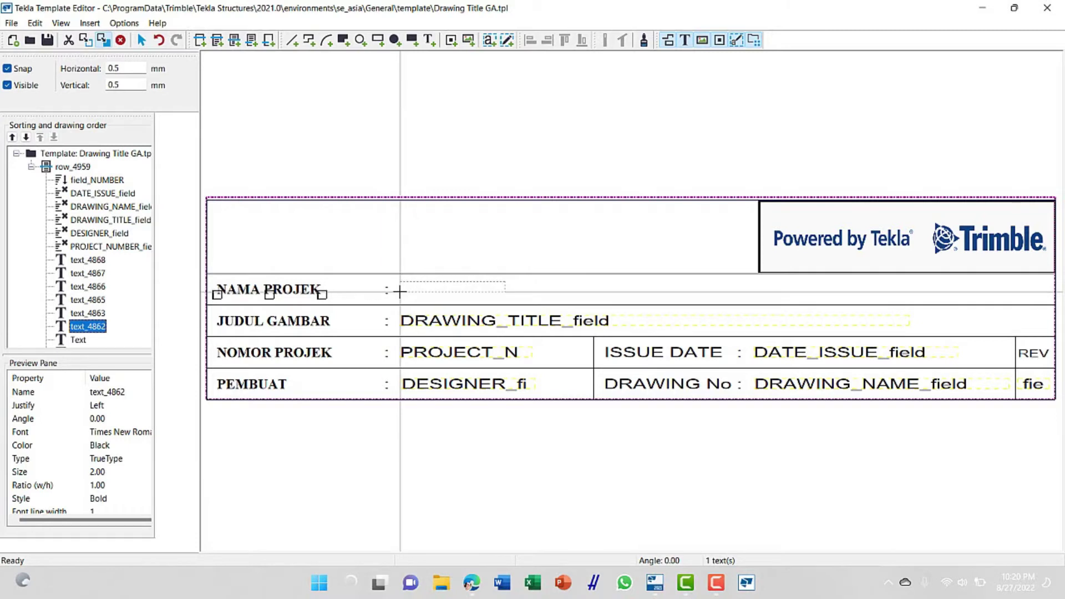
click(400, 292)
Change the copied label's text to Bangunan 2 Lantai
double_click(423, 291)
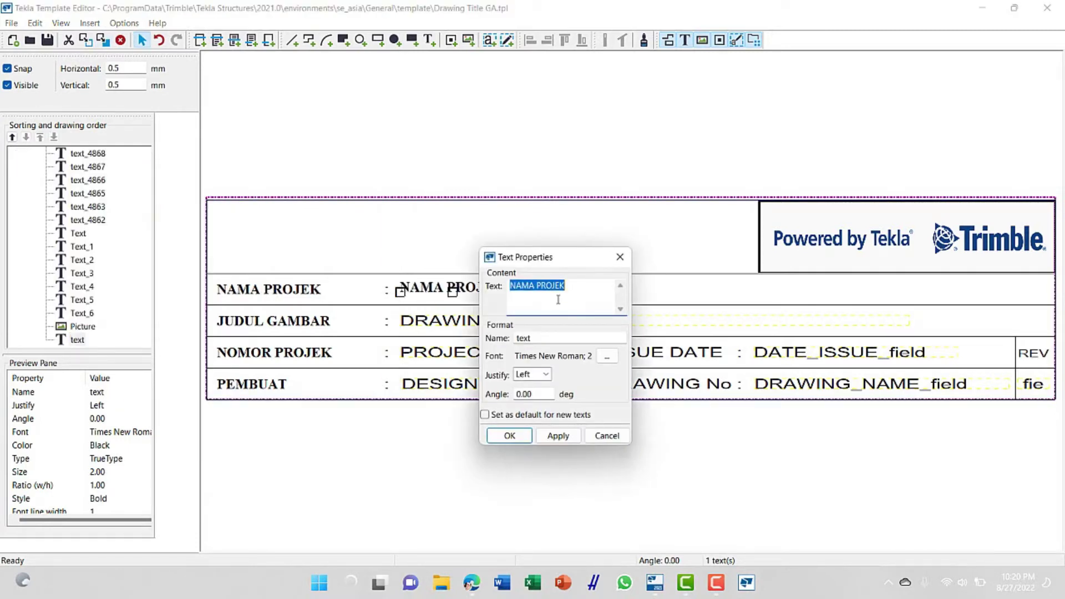
key(BackSpace)
text(Bang)
click(556, 436)
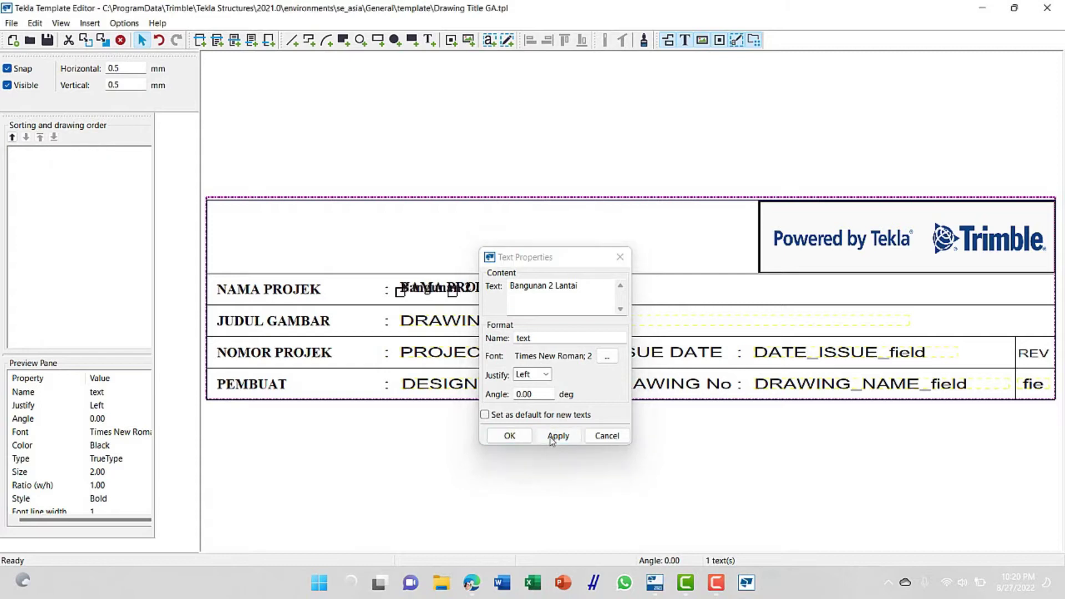
click(508, 436)
click(491, 474)
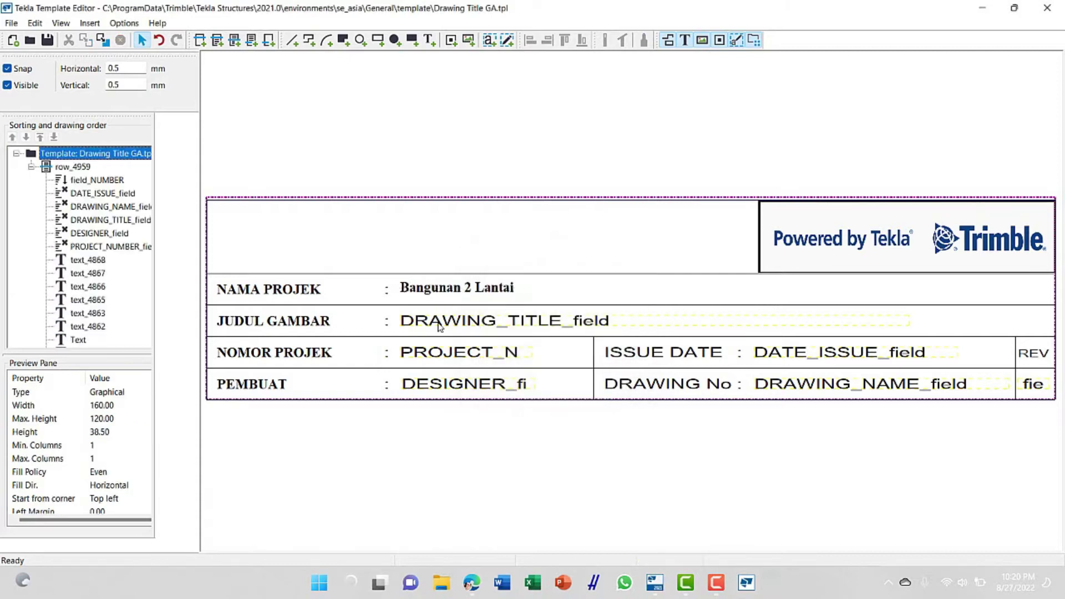
Change the font of the DRAWING_TITLE_field value field to Times New Roman
click(439, 327)
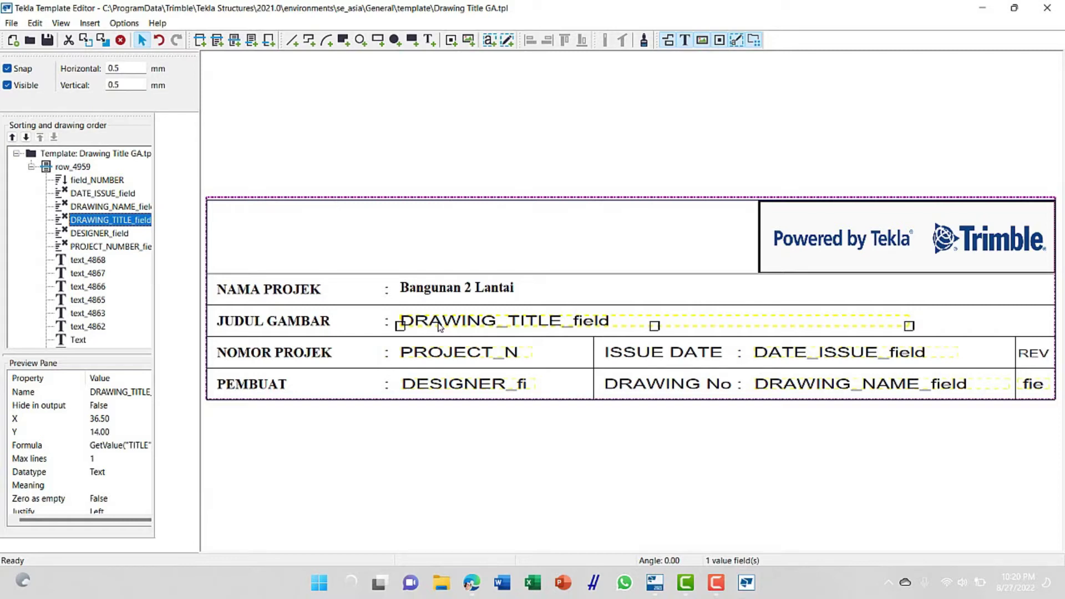
double_click(439, 328)
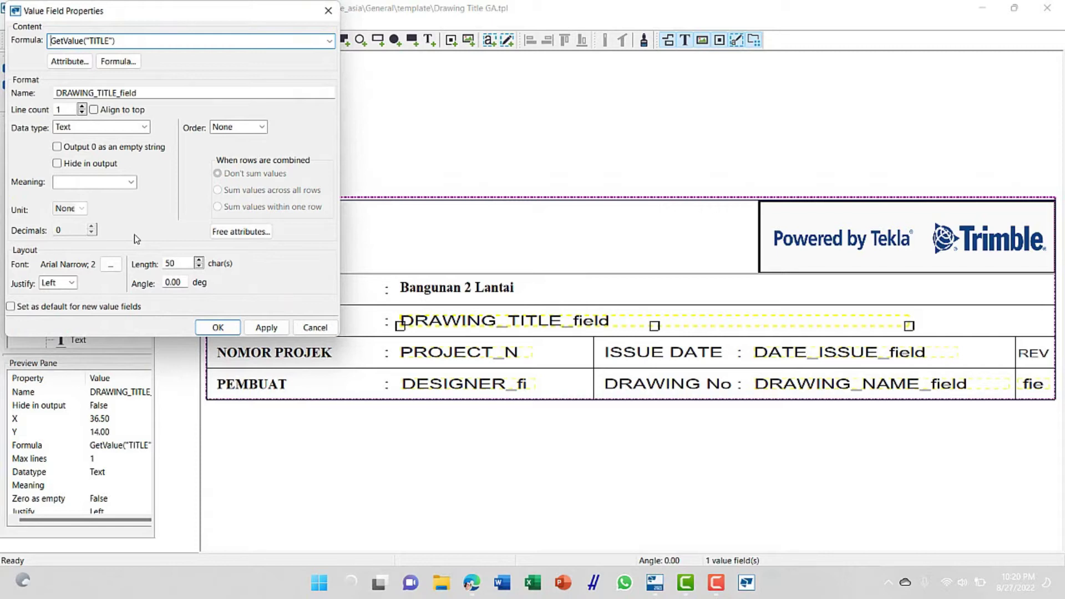
click(111, 264)
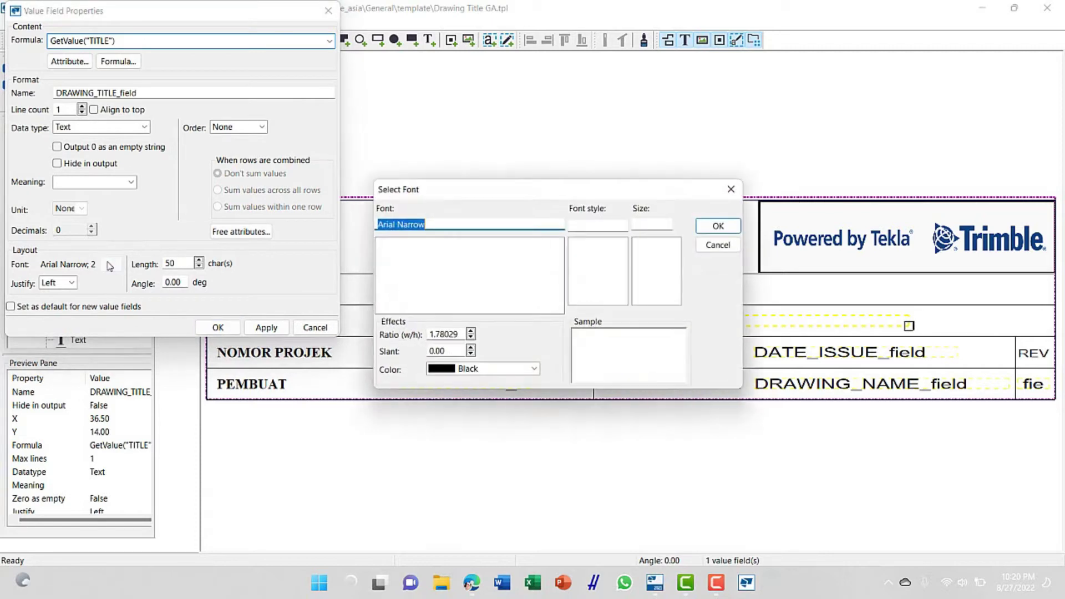
text(tim)
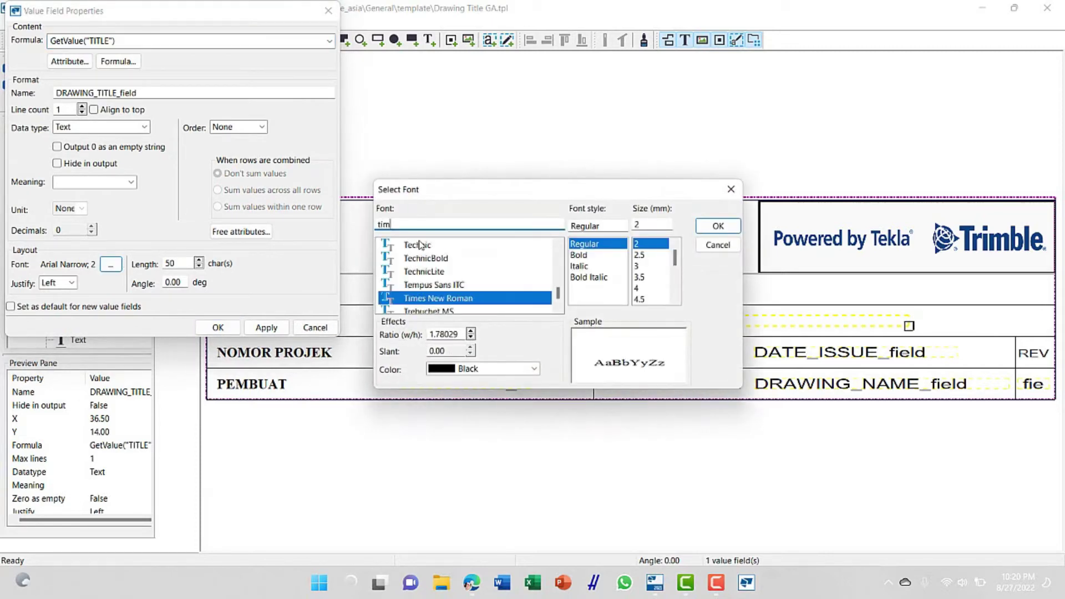
click(452, 299)
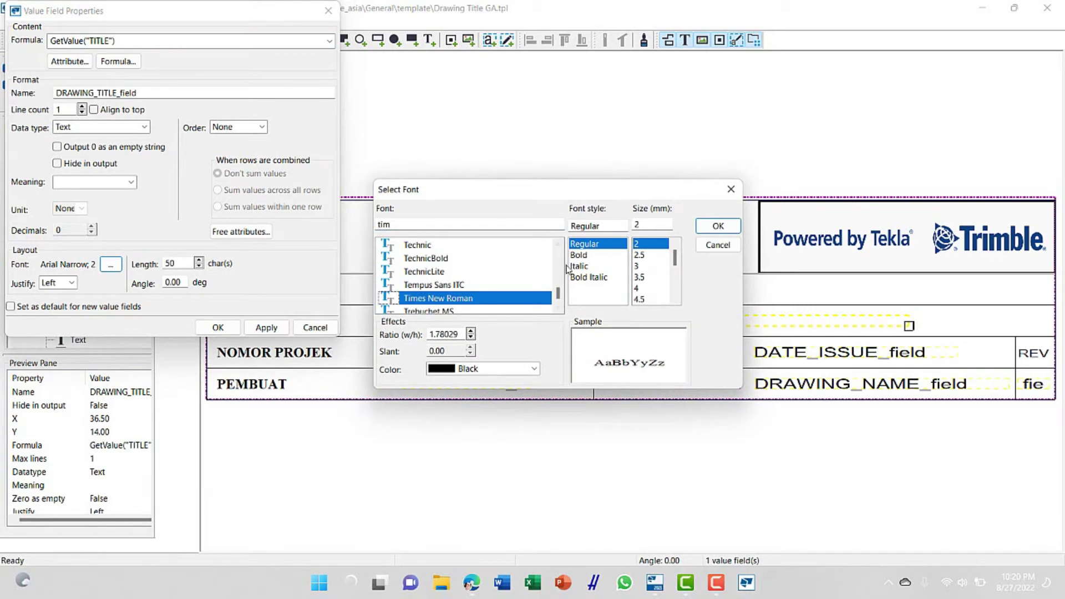
double_click(504, 299)
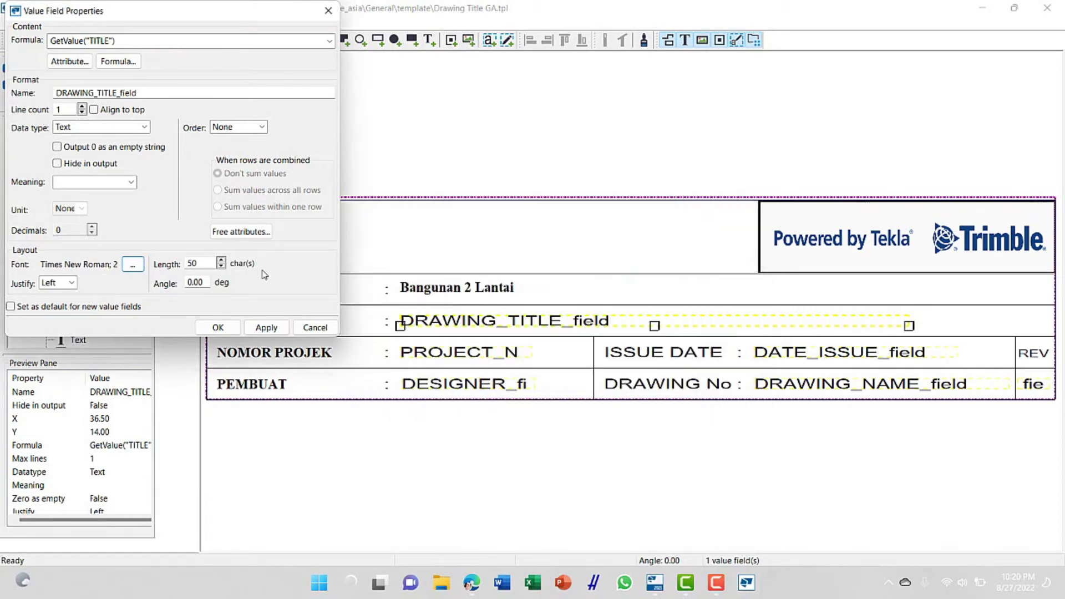
Set the DRAWING_TITLE_field font's width-to-height ratio to 1 and apply the field changes
click(133, 264)
drag(468, 334, 398, 334)
text(1)
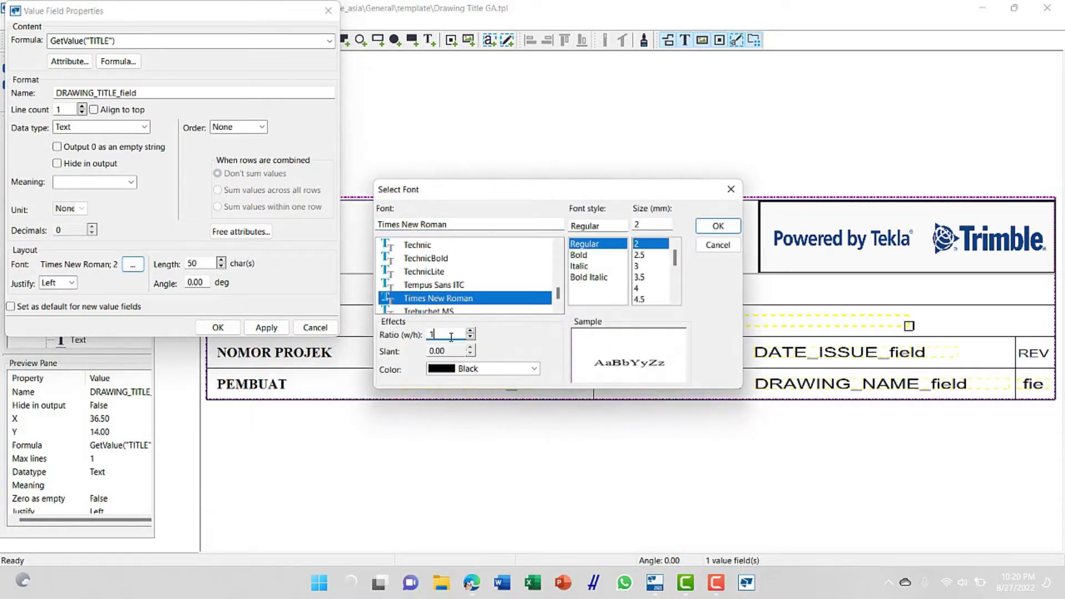
click(729, 227)
click(266, 327)
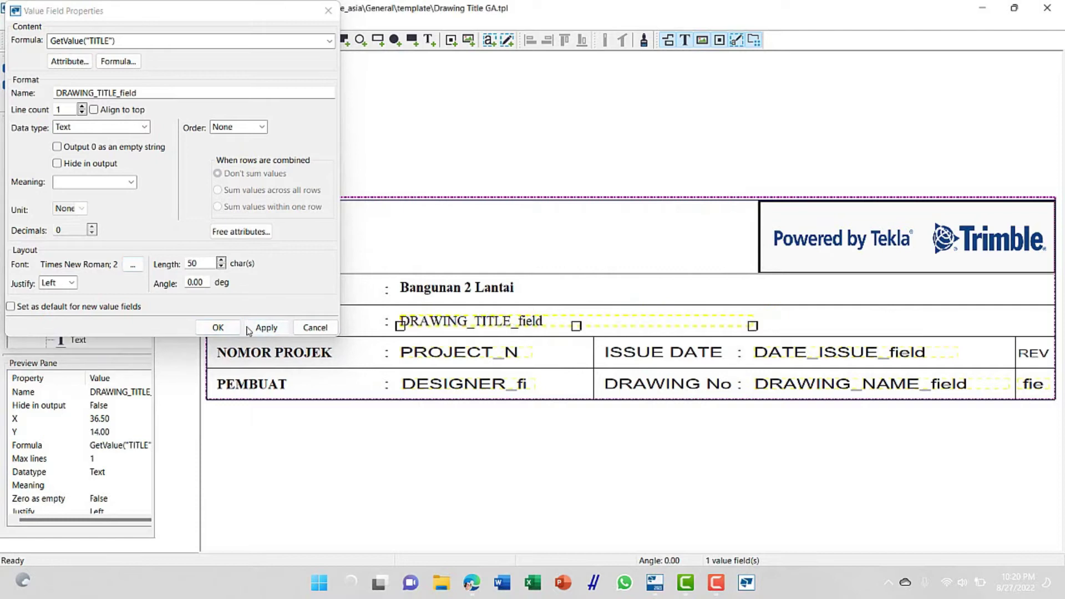
click(217, 327)
Format the PROJECT_NUMBER_field value field in Times New Roman with a width-to-height ratio of 1
click(441, 356)
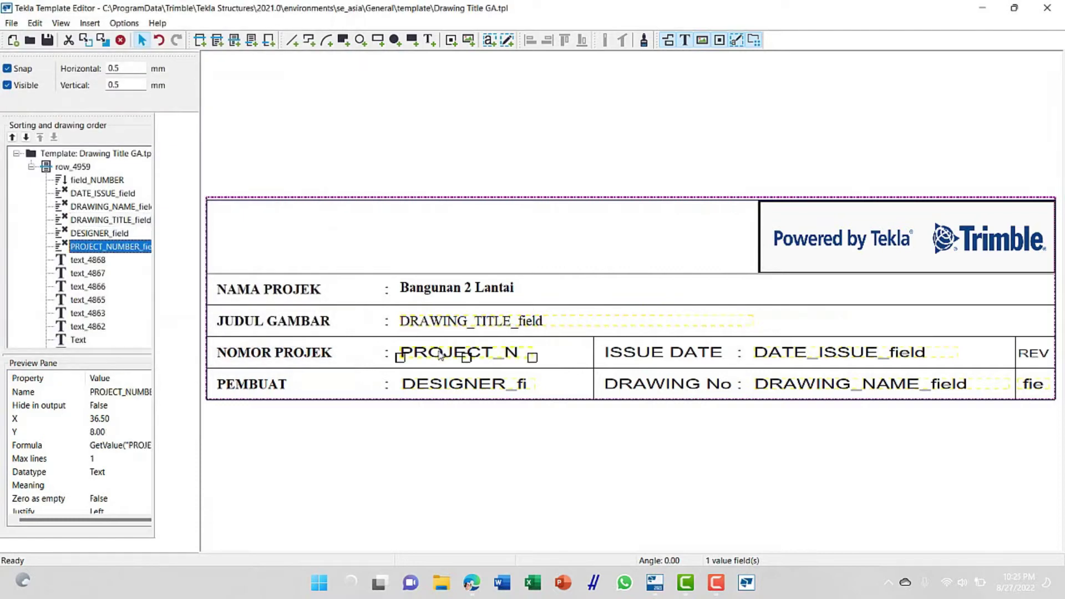
double_click(441, 355)
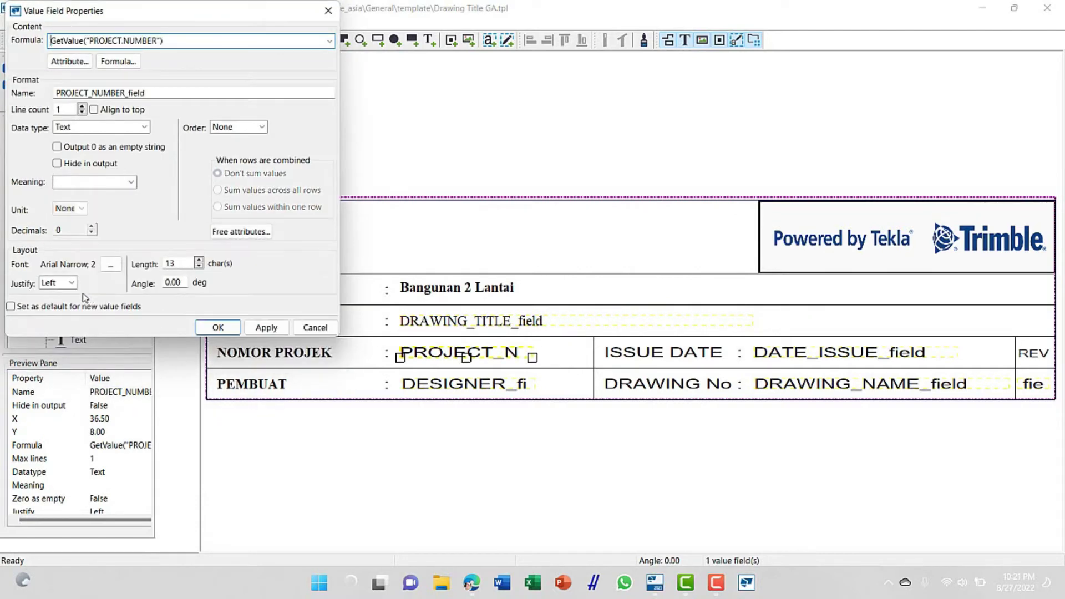
click(110, 266)
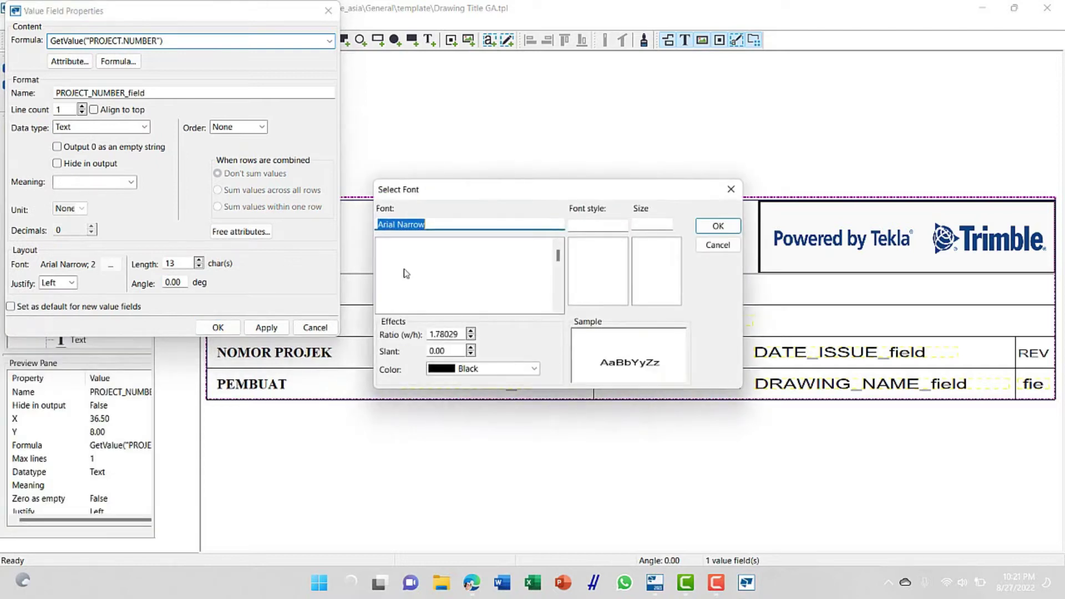
double_click(449, 333)
text(1)
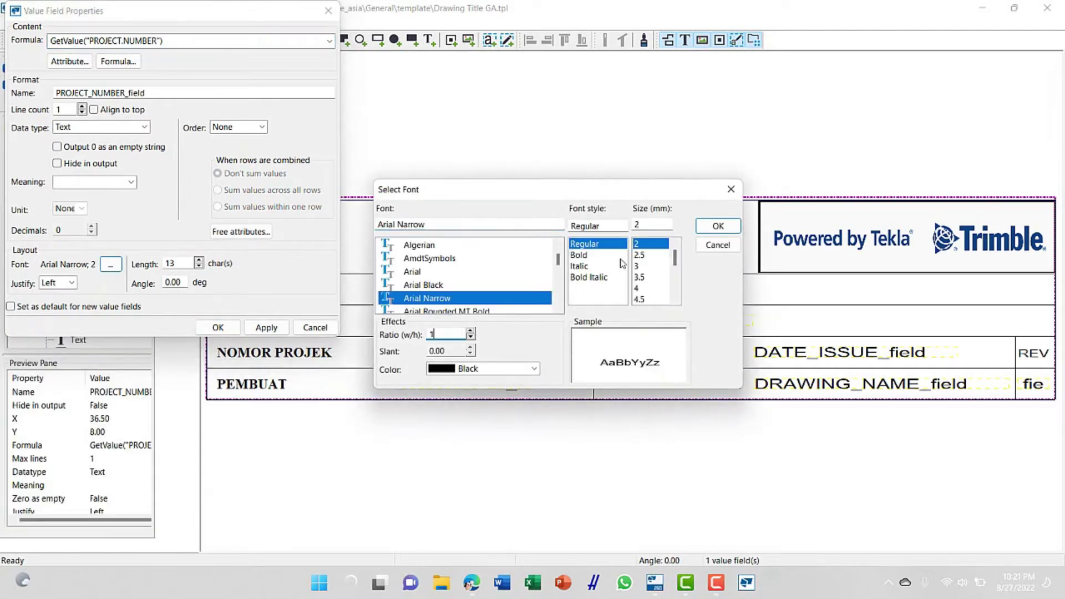
drag(435, 225, 351, 226)
text(tim)
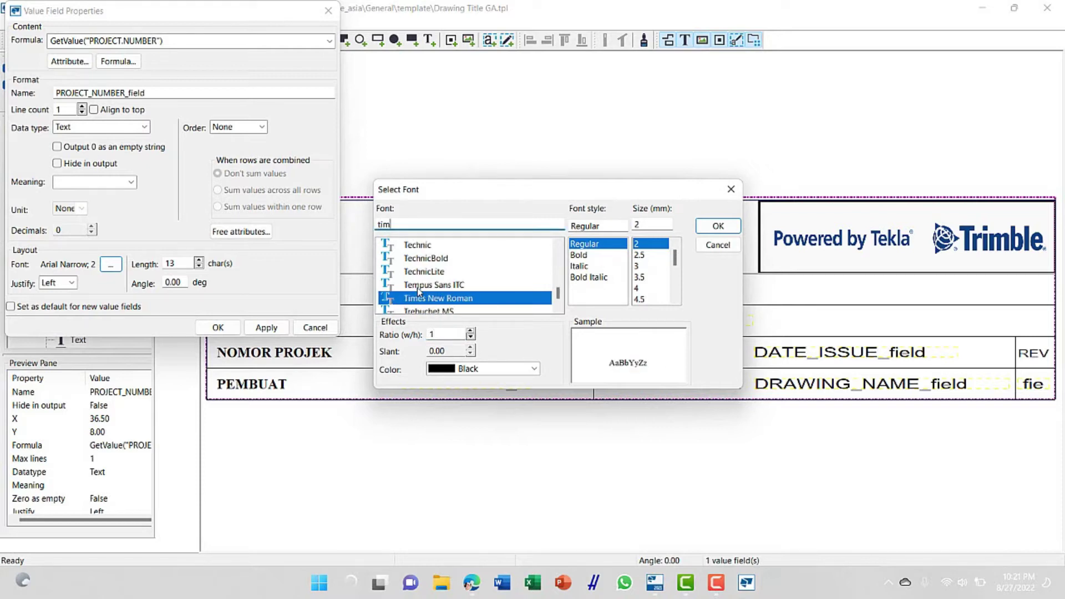
double_click(423, 300)
click(266, 327)
click(218, 327)
Change the font of the DESIGNER_field value field in the PEMBUAT row to Times New Roman
click(460, 387)
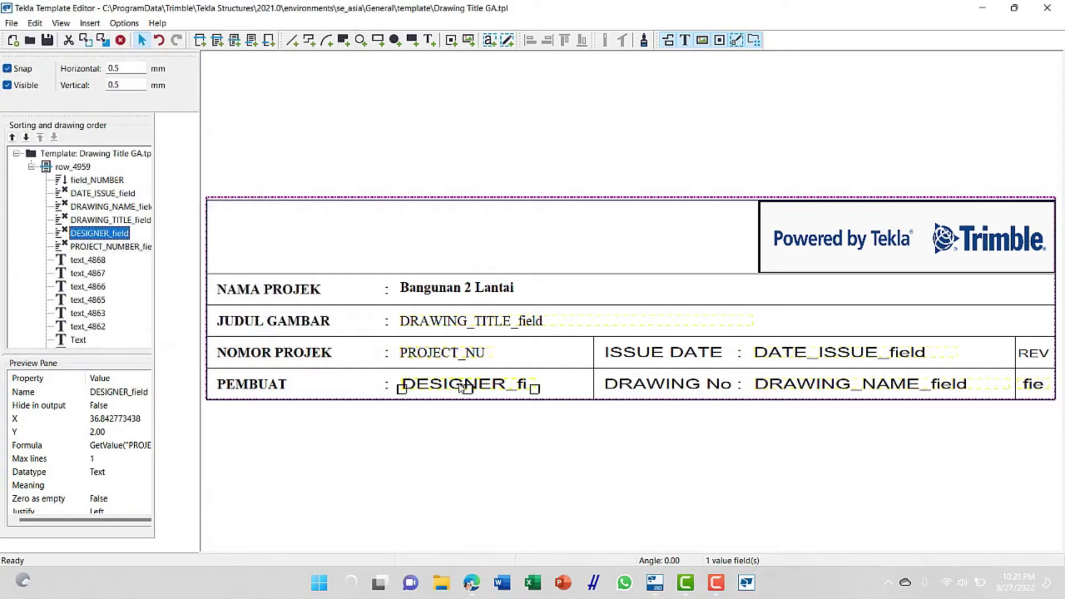
double_click(454, 385)
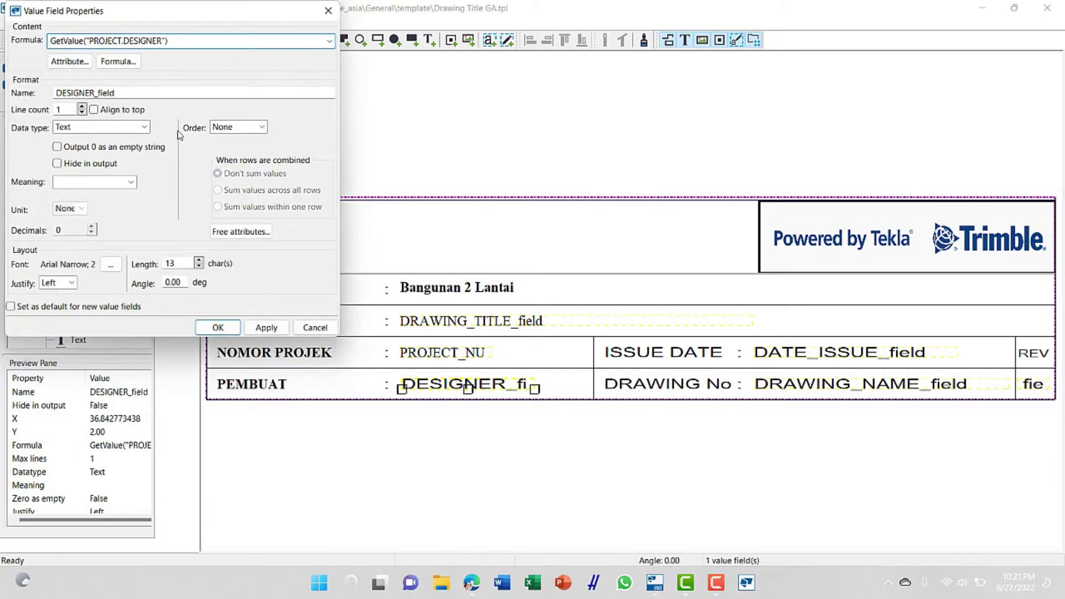
click(111, 265)
text(tim)
double_click(419, 300)
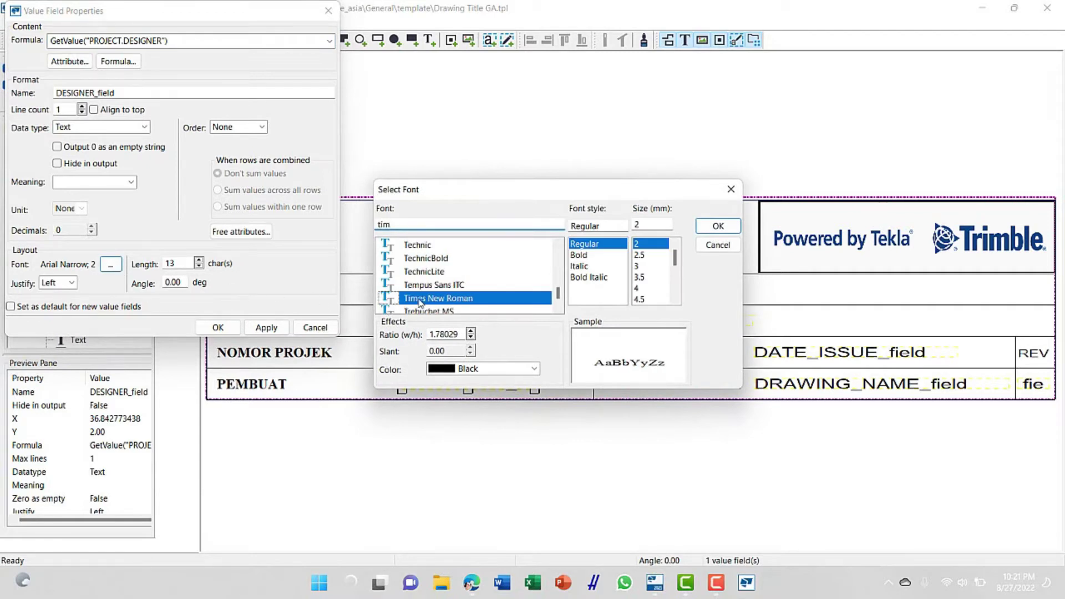
Set the DESIGNER_field font's width-to-height ratio to 1 and apply the field changes
click(133, 265)
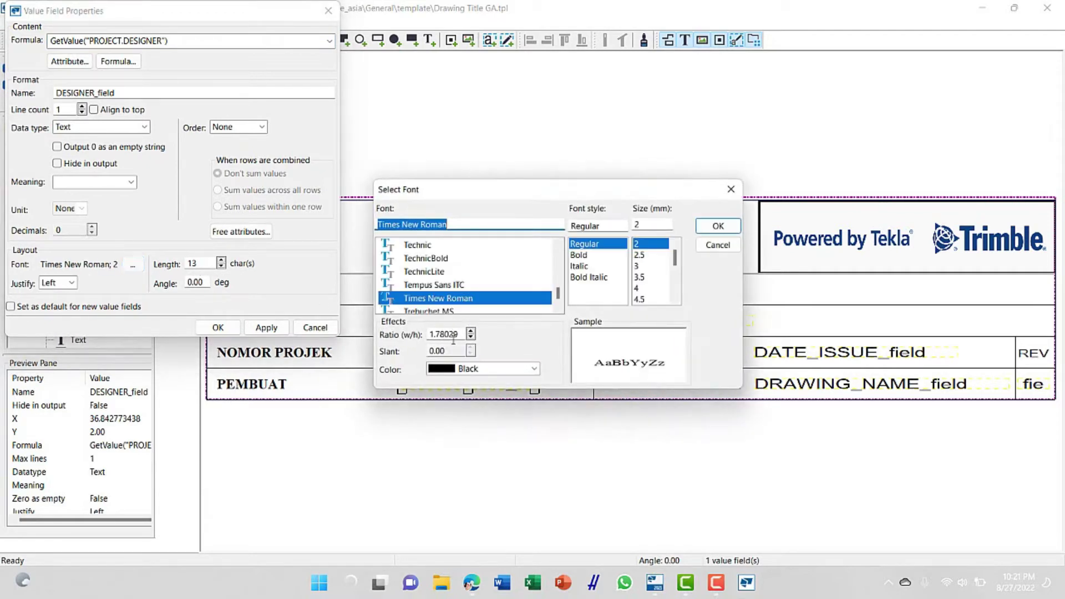
drag(459, 335, 408, 333)
text(1)
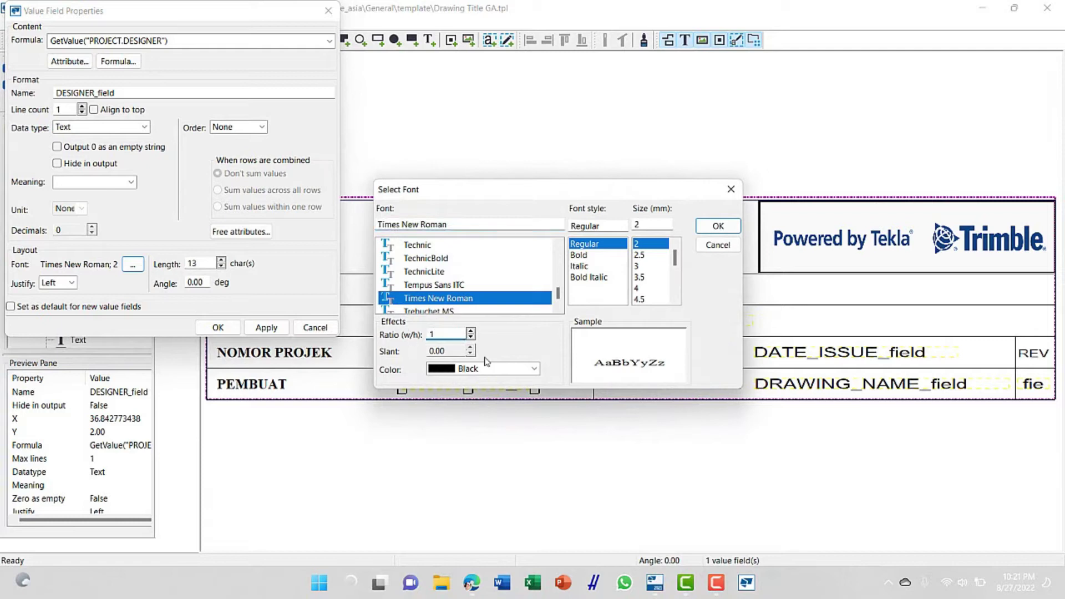
click(718, 226)
click(265, 327)
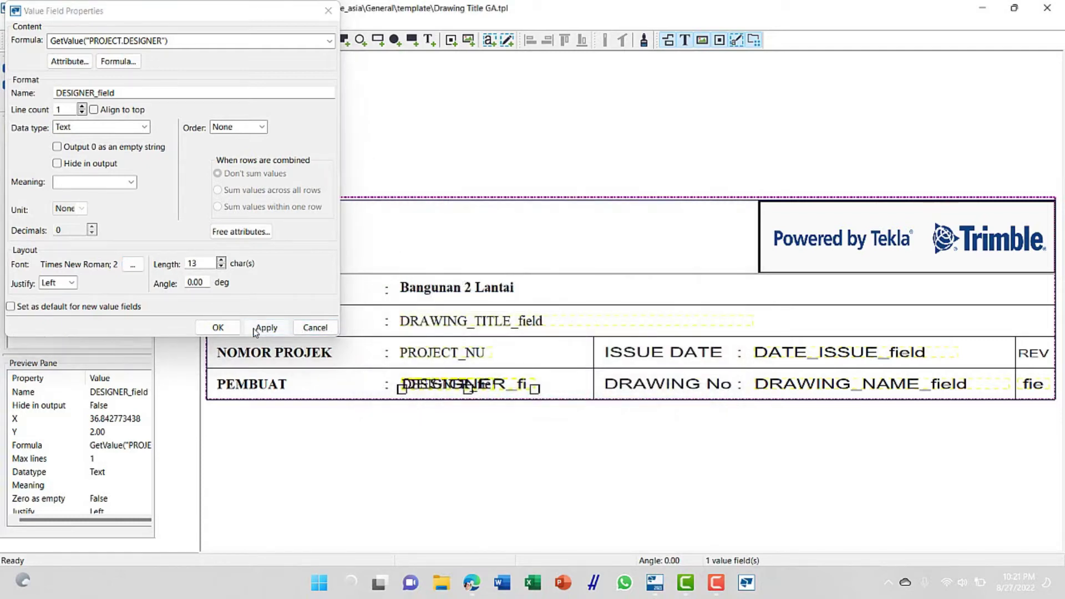
click(218, 327)
click(531, 475)
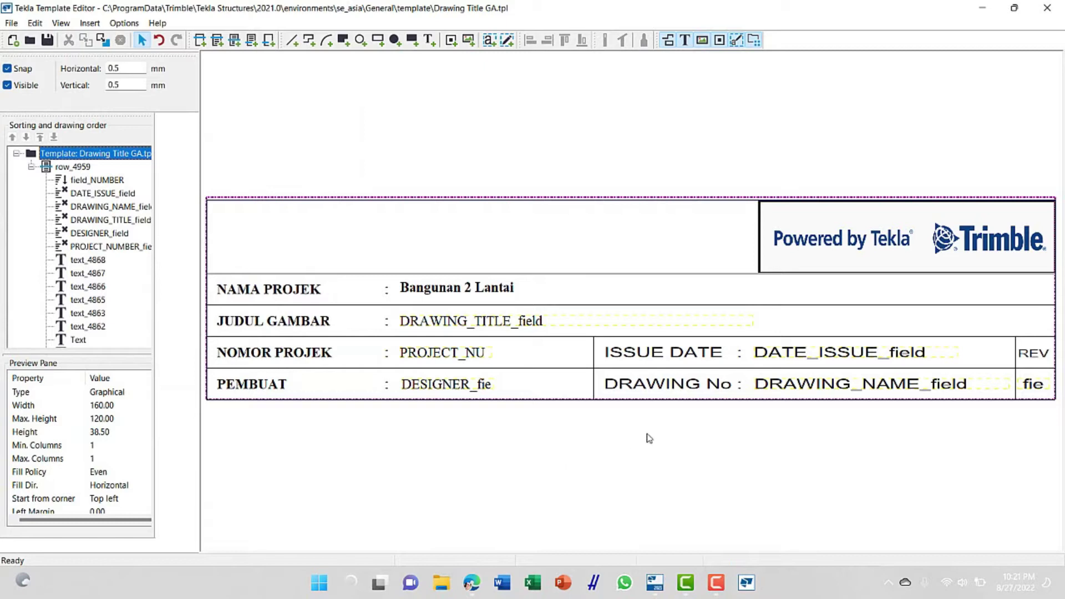
Choose Times New Roman as the font for the ISSUE DATE label
double_click(672, 361)
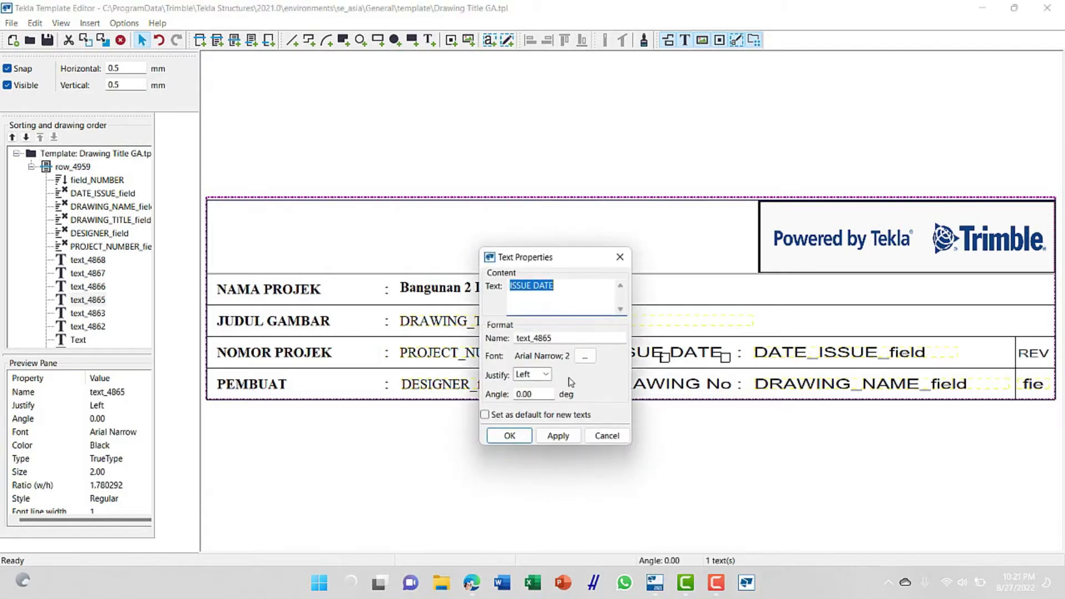
click(585, 355)
text(tim)
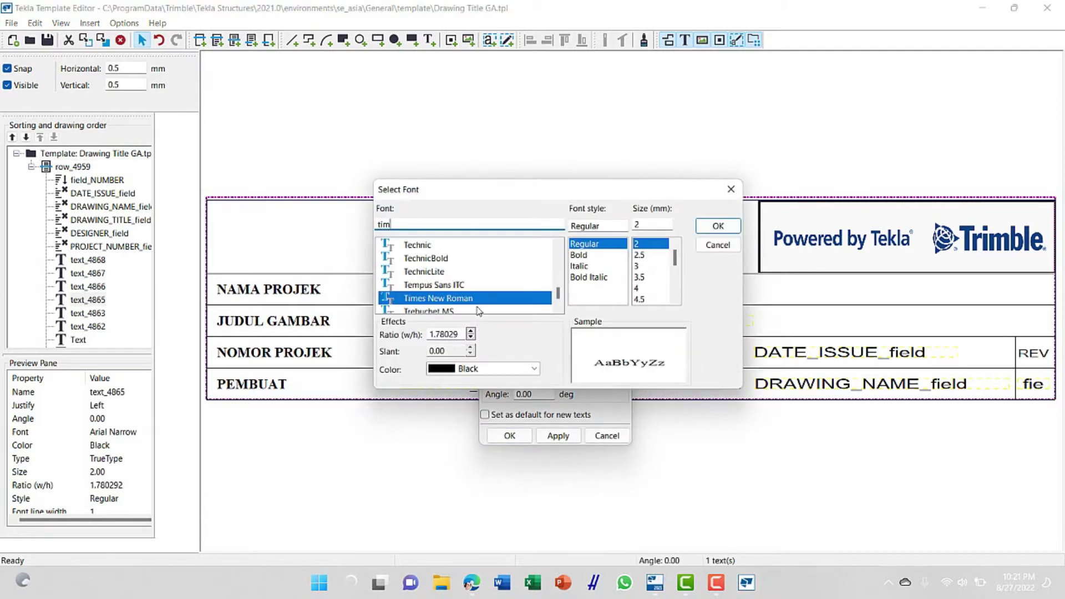
click(478, 311)
click(474, 286)
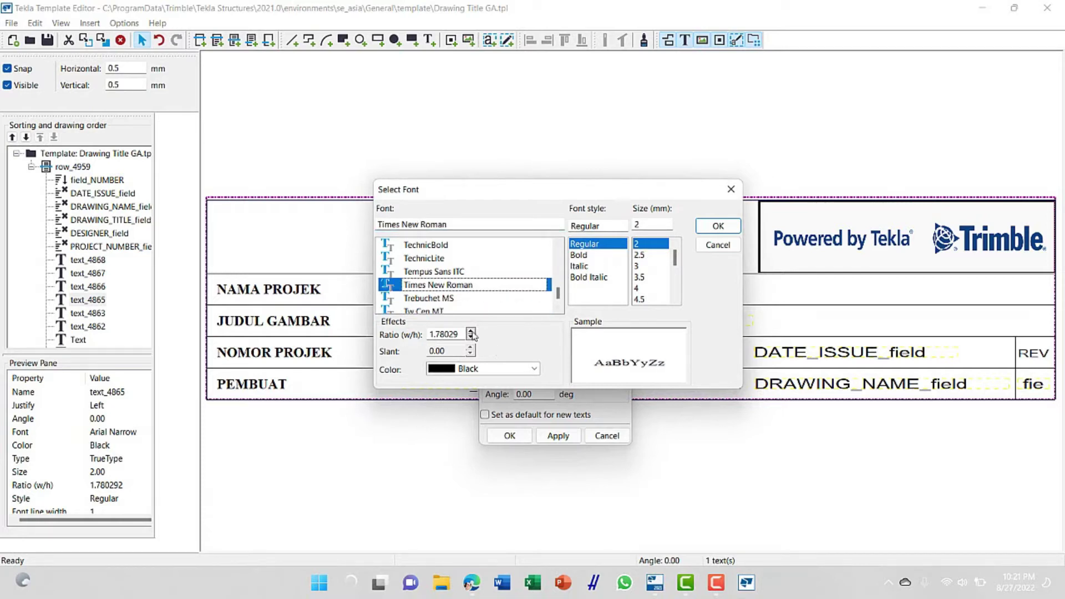
Set the ISSUE DATE label's width-to-height ratio to 1 and close its properties, keeping the changes
double_click(444, 335)
text(1)
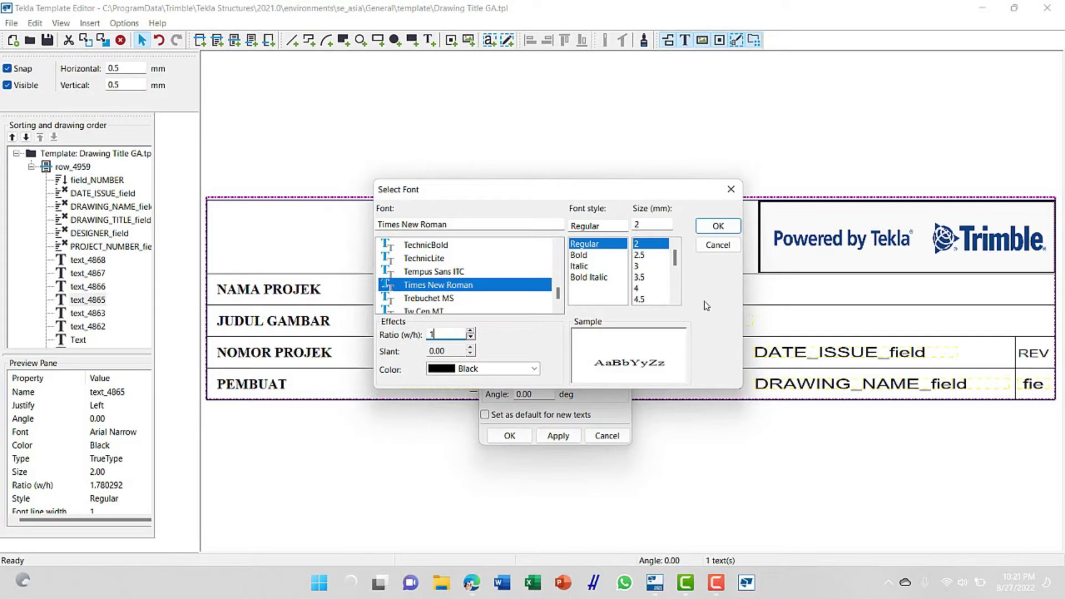
click(718, 227)
click(557, 435)
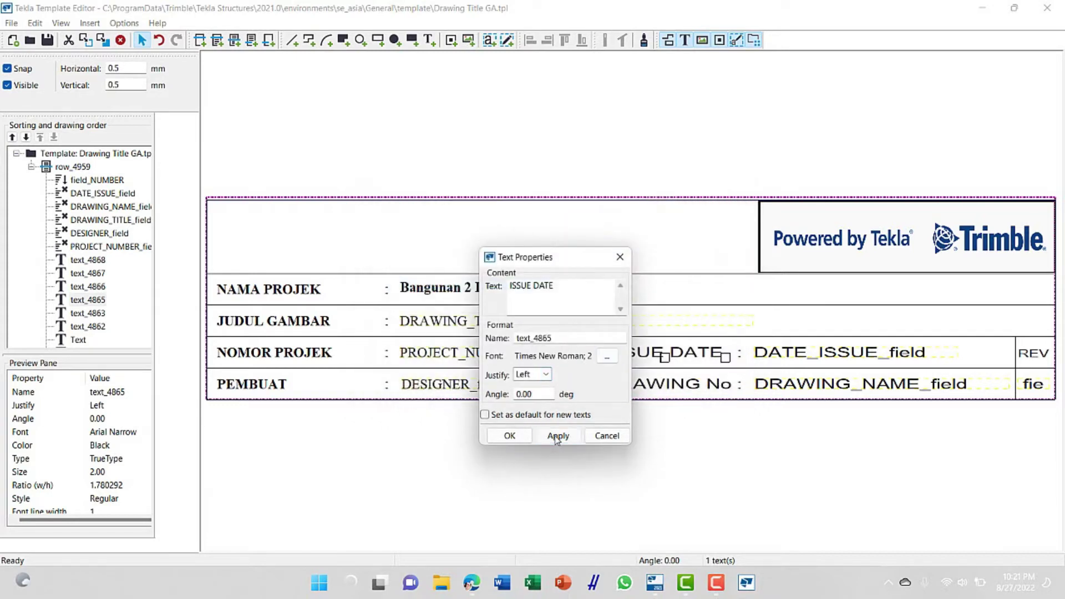
click(677, 386)
double_click(677, 386)
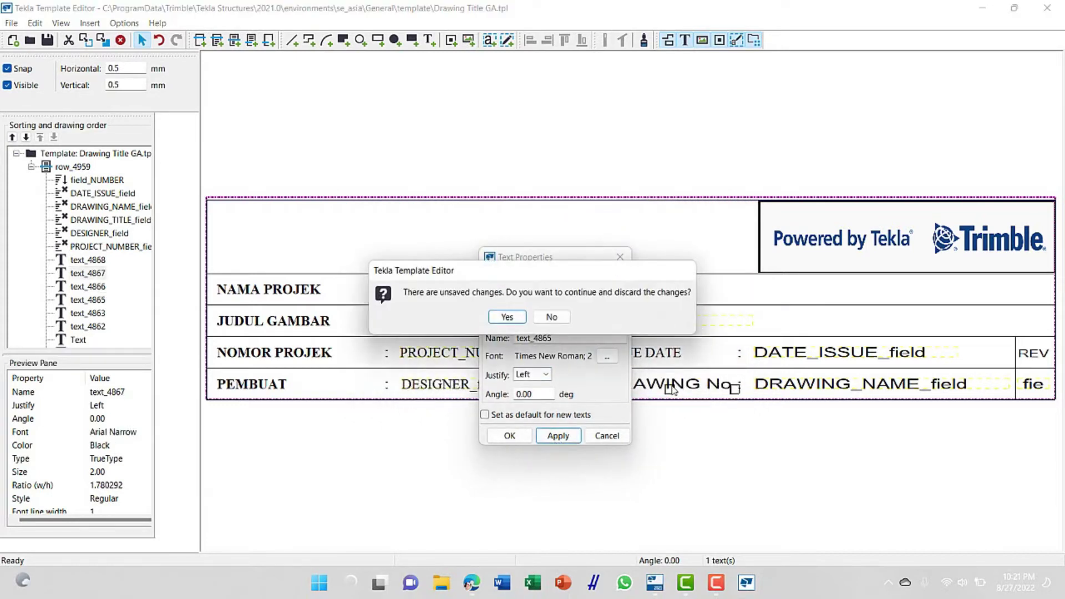
click(550, 318)
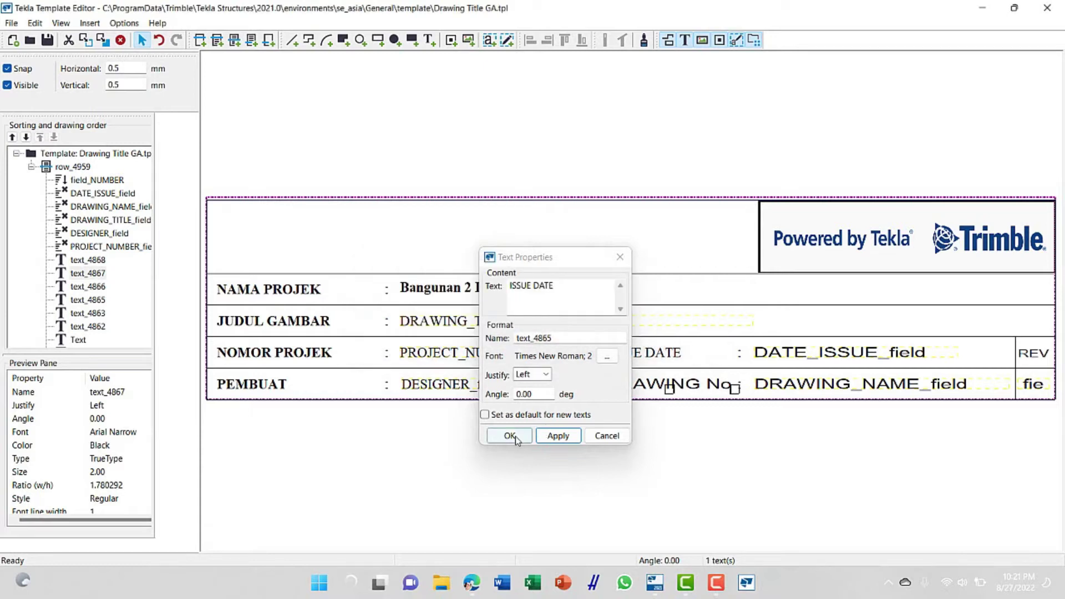
click(509, 436)
Choose Times New Roman as the font for the DRAWING No label
double_click(641, 386)
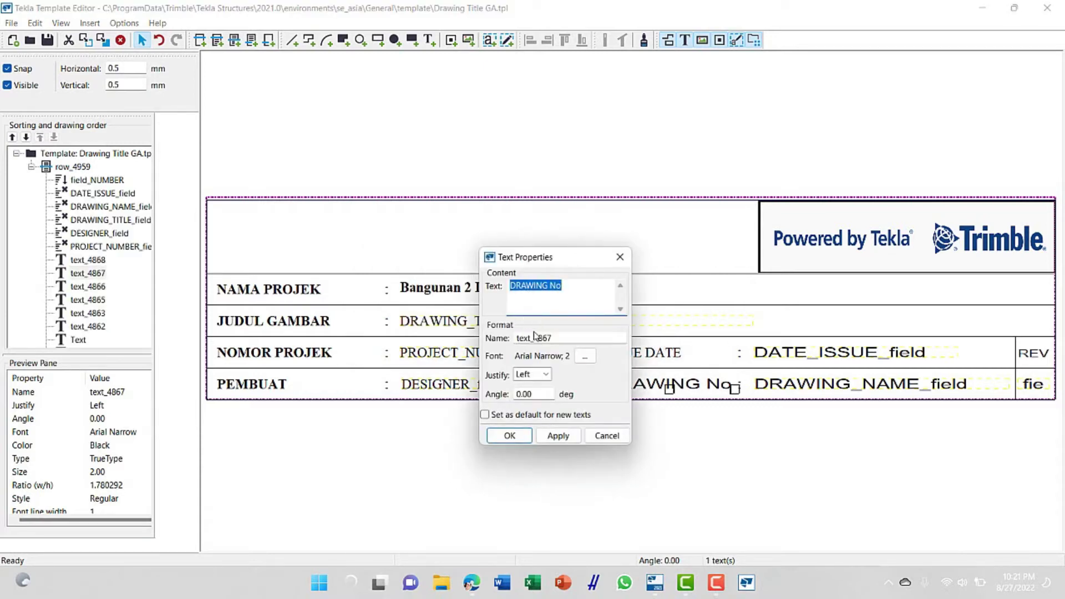
click(578, 357)
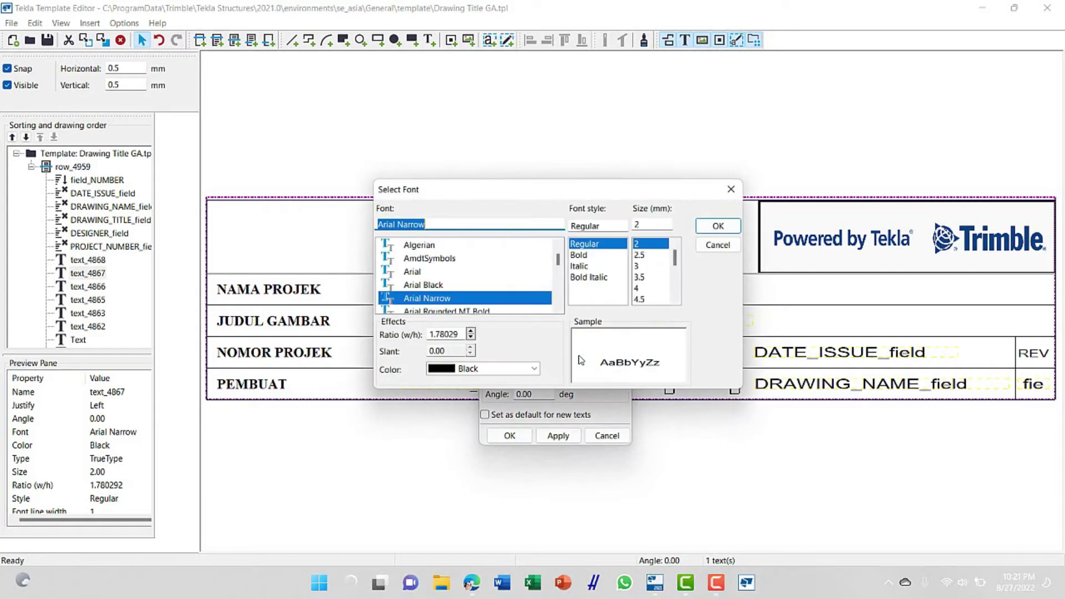
text(tim)
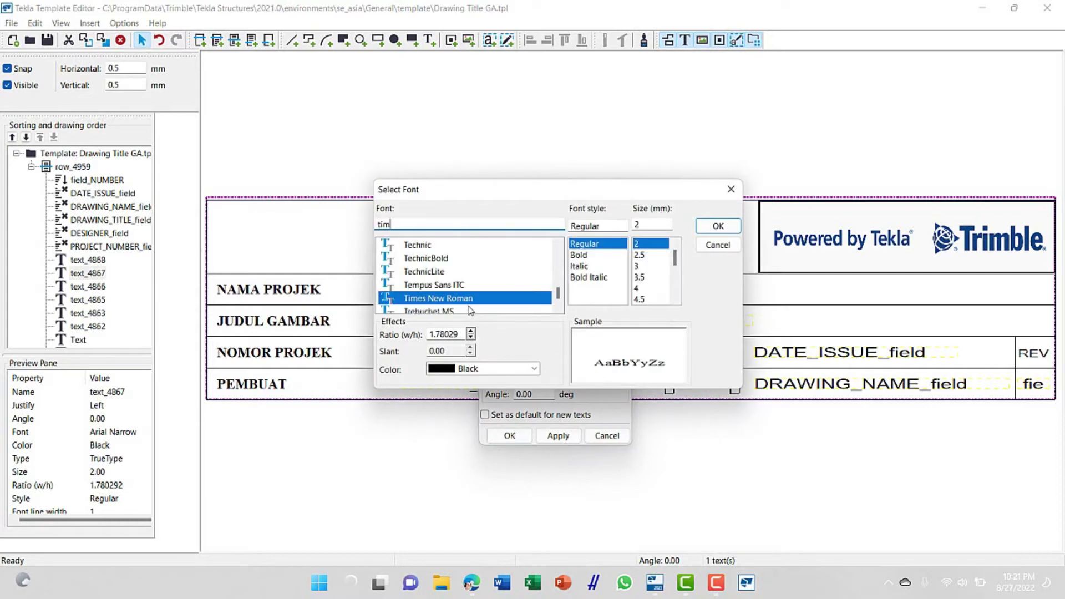
click(470, 301)
click(455, 285)
click(460, 299)
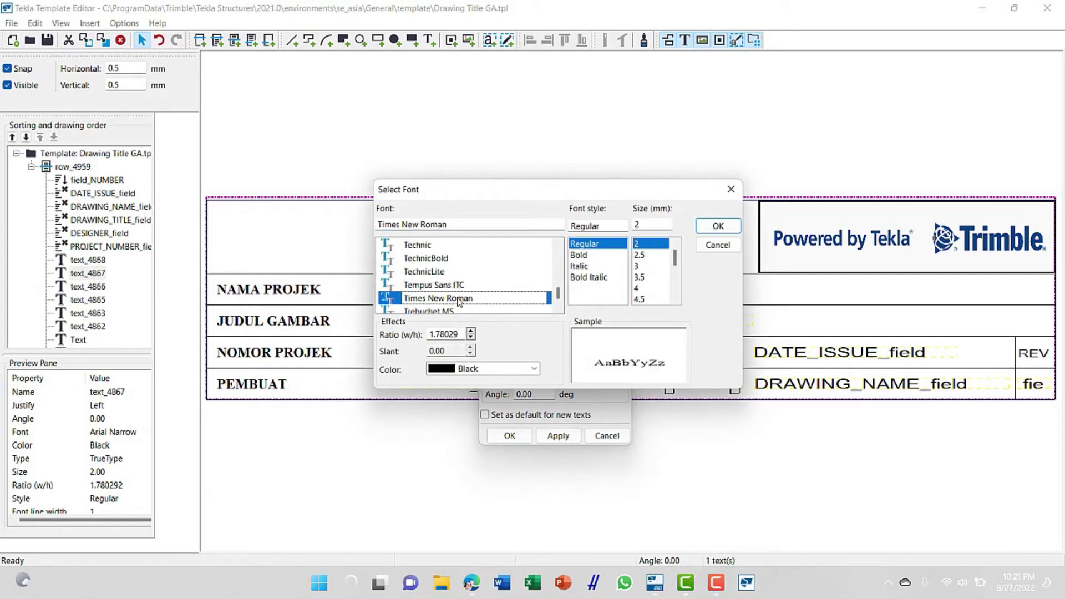
Make the DRAWING No label bold with a width-to-height ratio of 1 and close its properties, keeping the changes
click(581, 255)
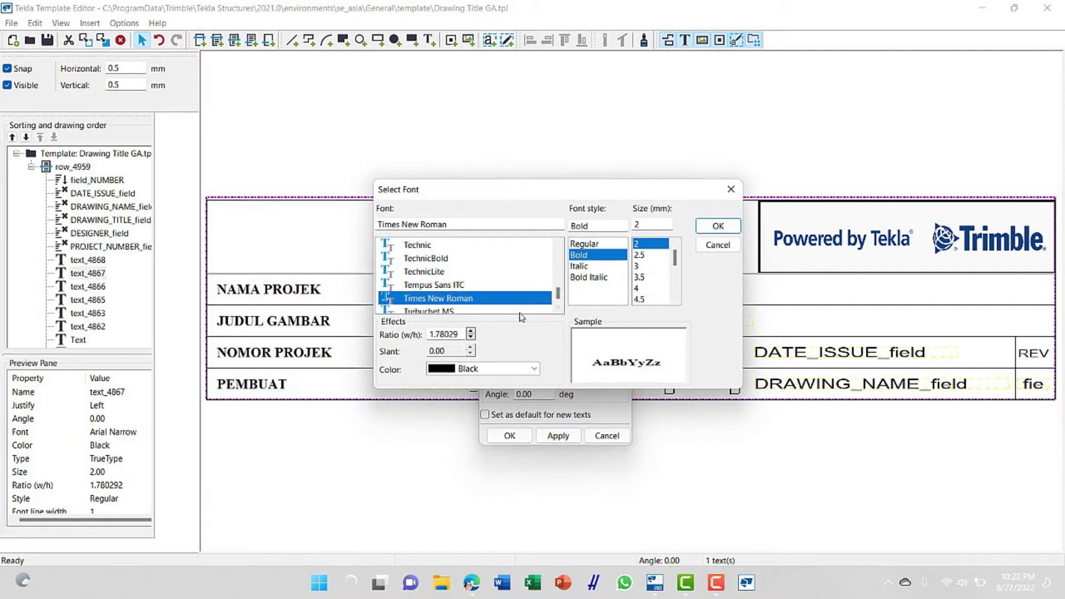
double_click(444, 335)
text(1)
click(718, 226)
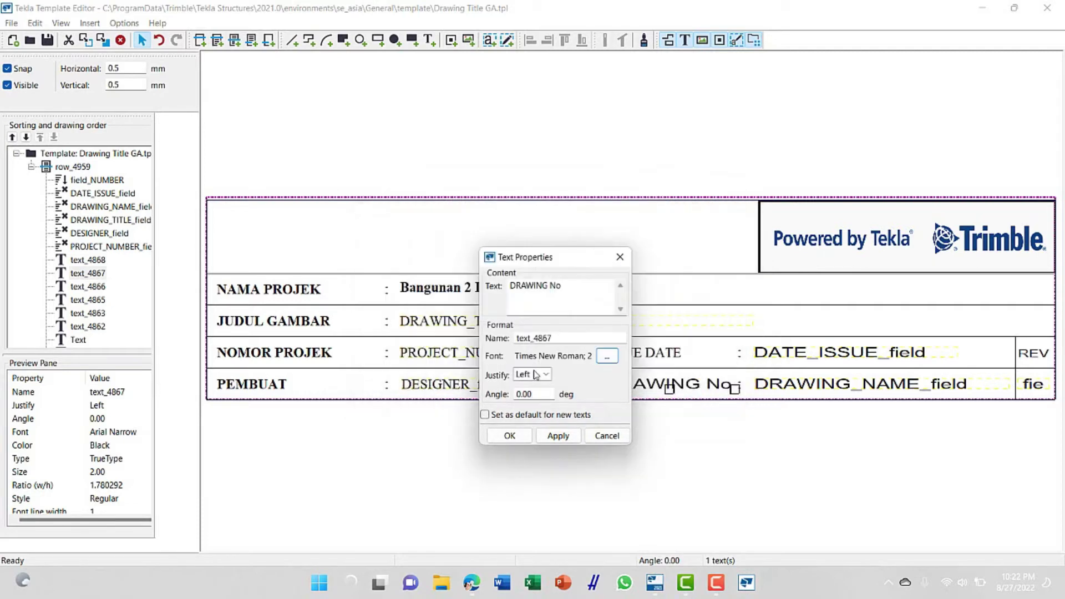
click(557, 435)
click(506, 436)
Set the ISSUE DATE label's font style to Bold and keep the change
double_click(635, 355)
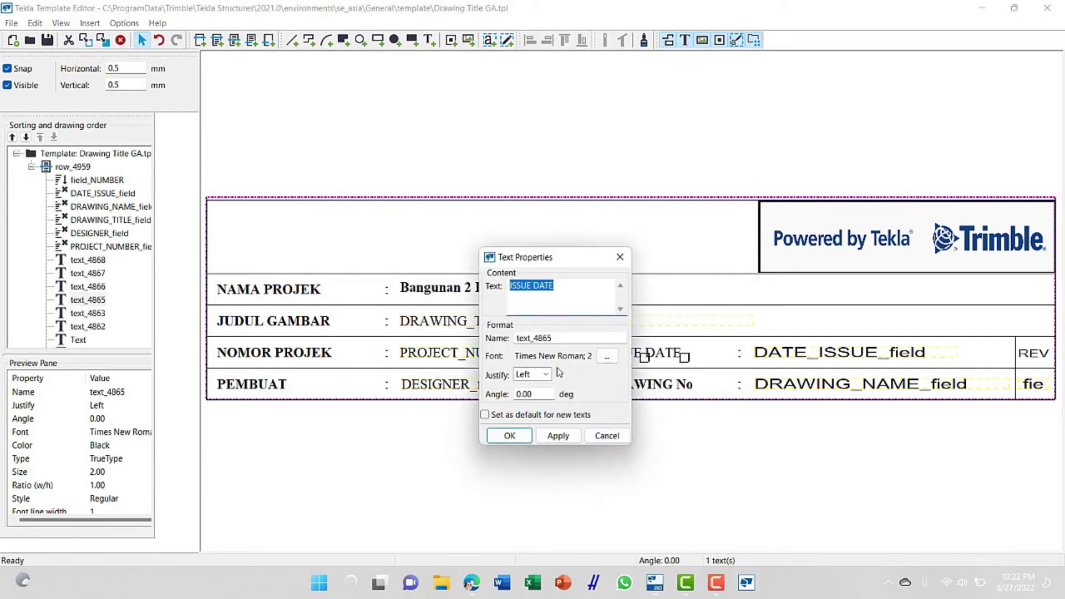
click(607, 356)
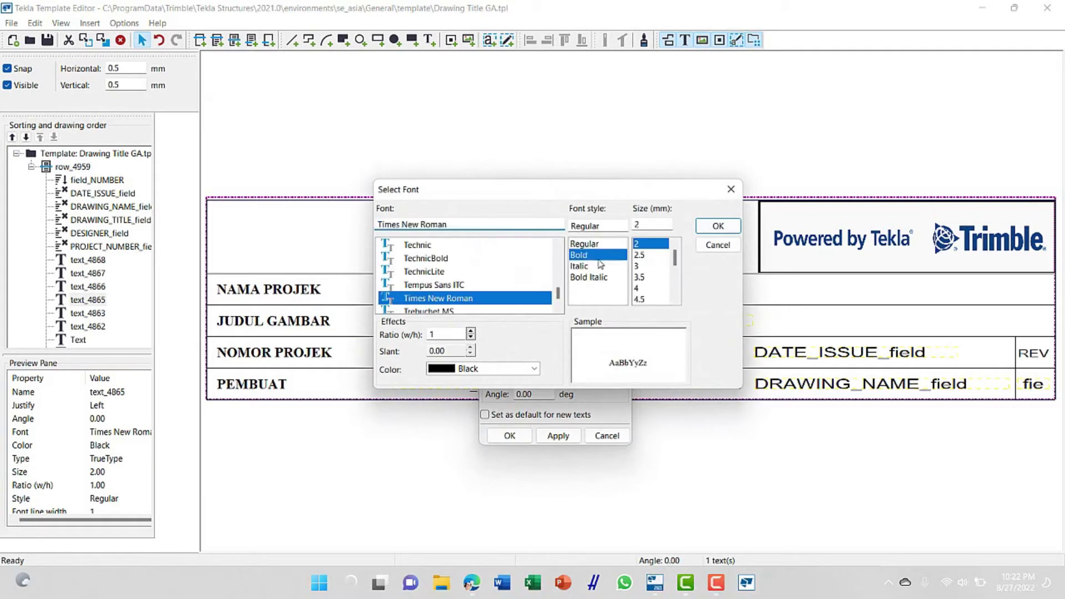
click(717, 226)
click(551, 436)
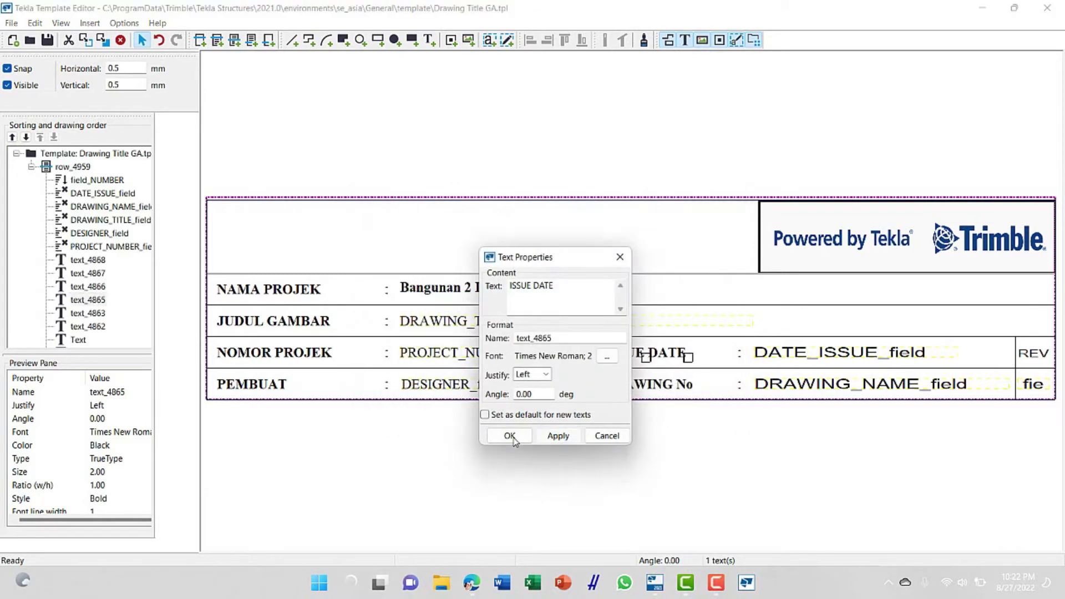
click(508, 436)
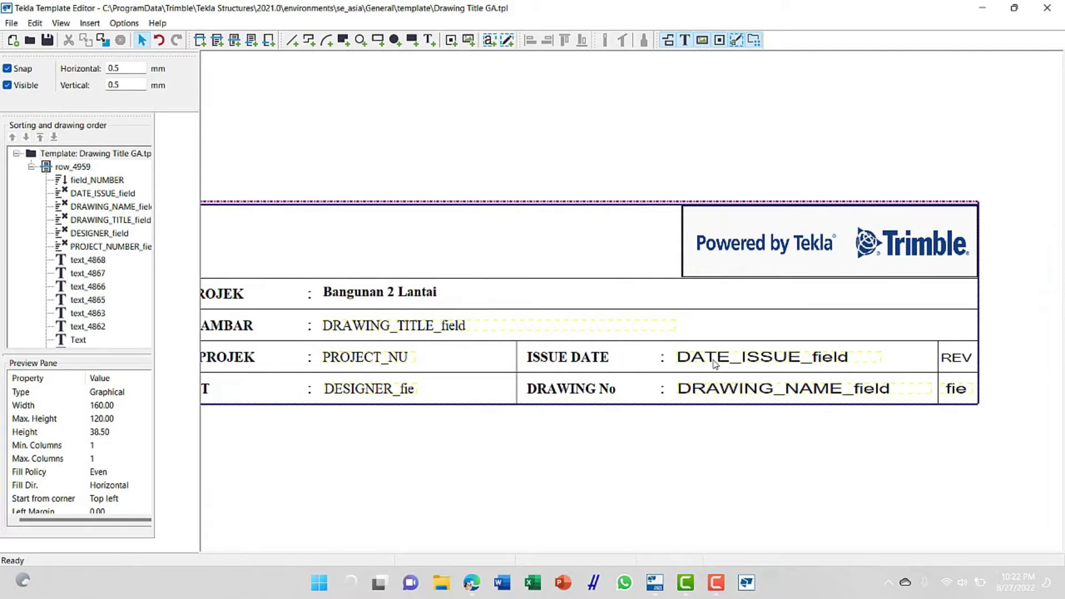
Change the DATE_ISSUE_field value field's font to Times New Roman with a width-to-height ratio of 1
double_click(715, 363)
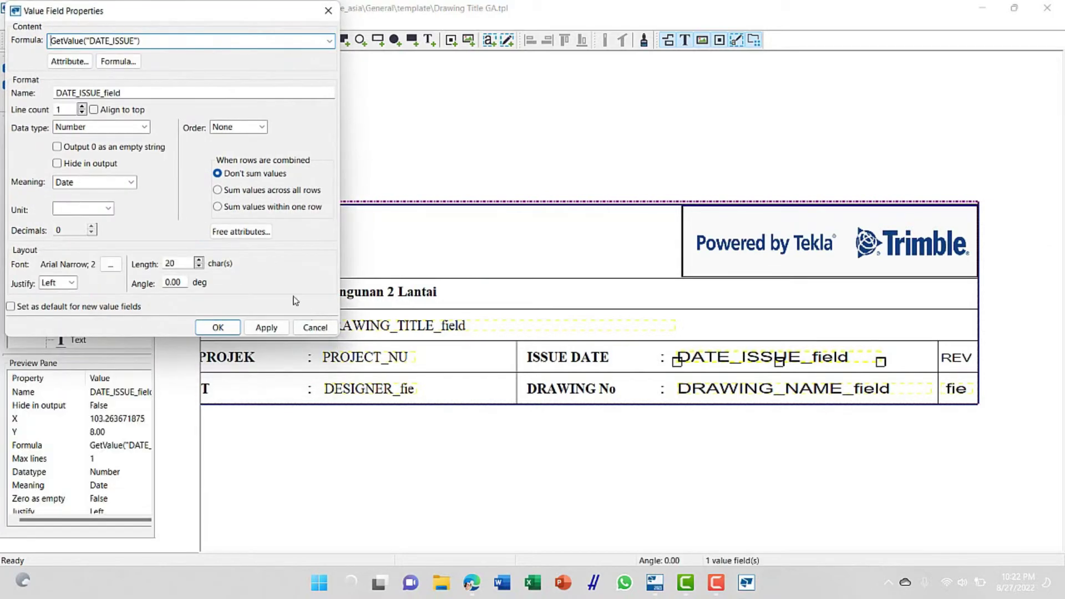
click(111, 267)
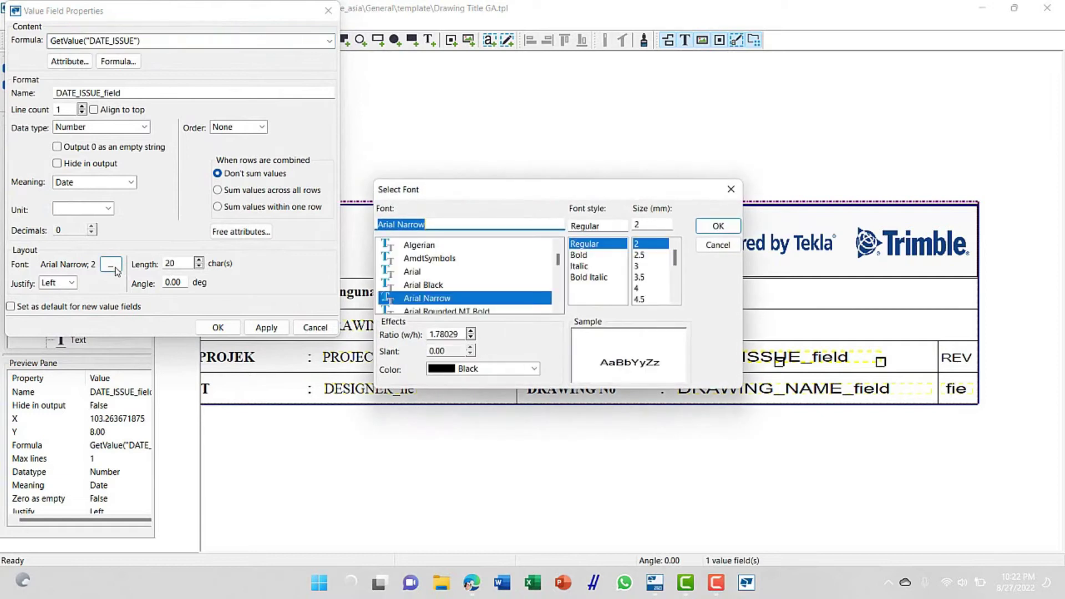
text(ti)
click(428, 298)
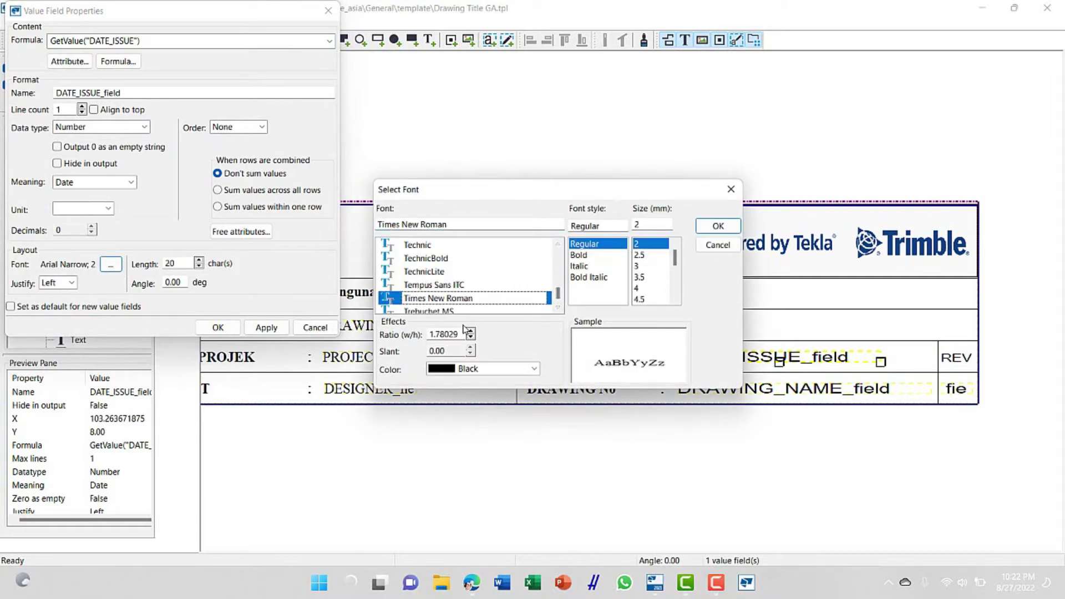
drag(463, 335, 397, 338)
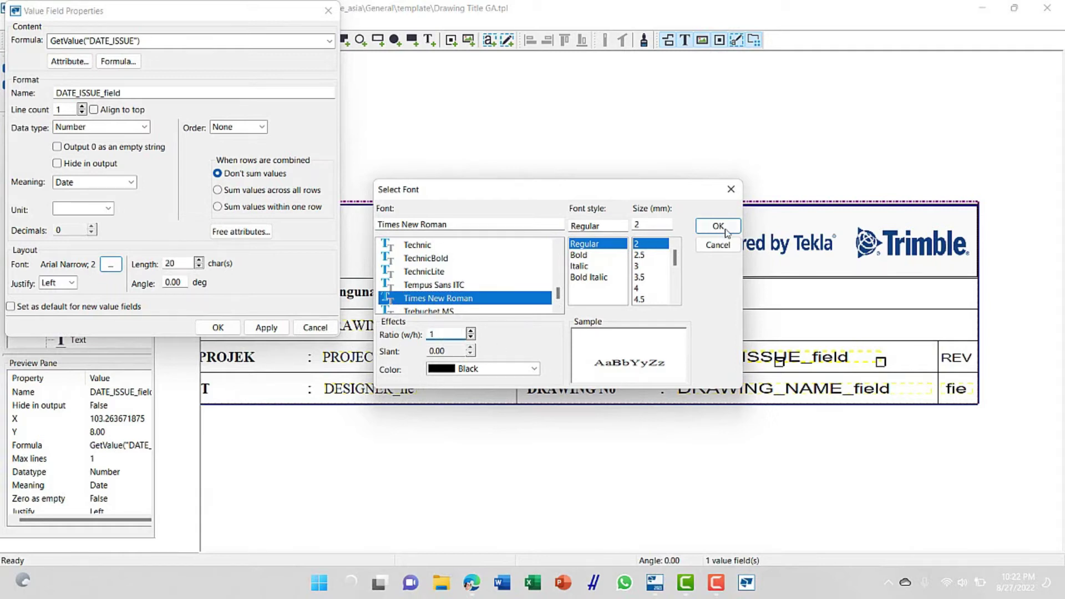
click(718, 226)
click(255, 325)
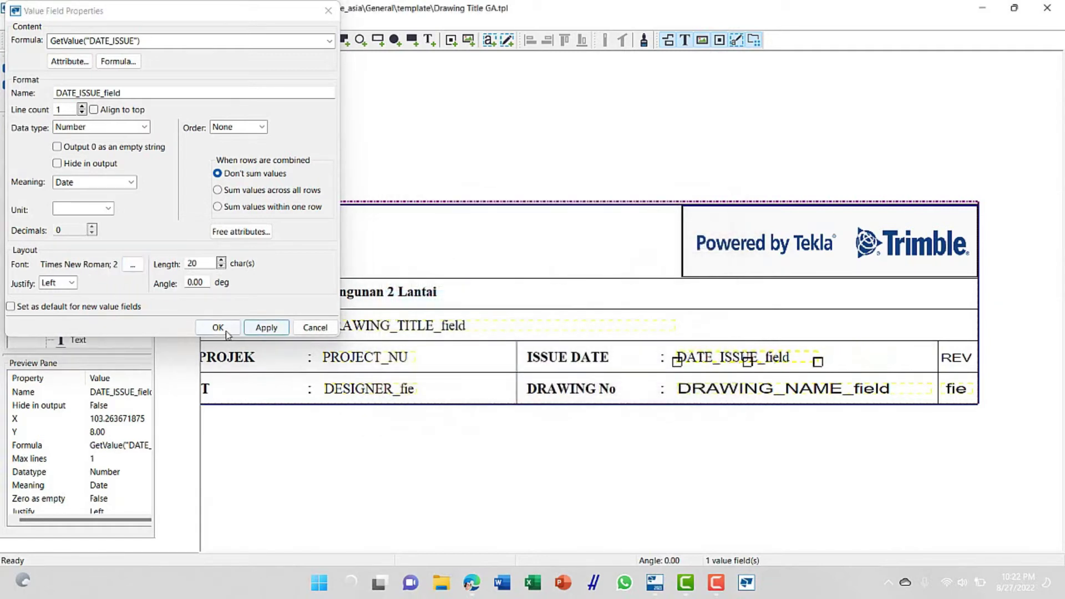
click(219, 327)
Change the DRAWING_NAME_field value field's font to Times New Roman with a width-to-height ratio of 1
click(762, 390)
double_click(756, 391)
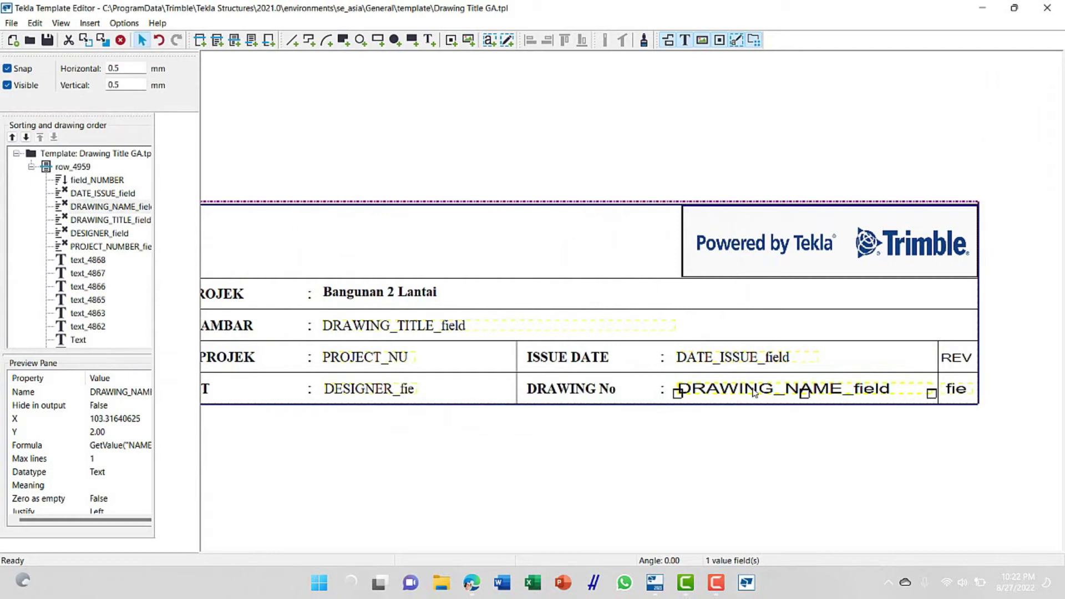
click(111, 264)
text(ti)
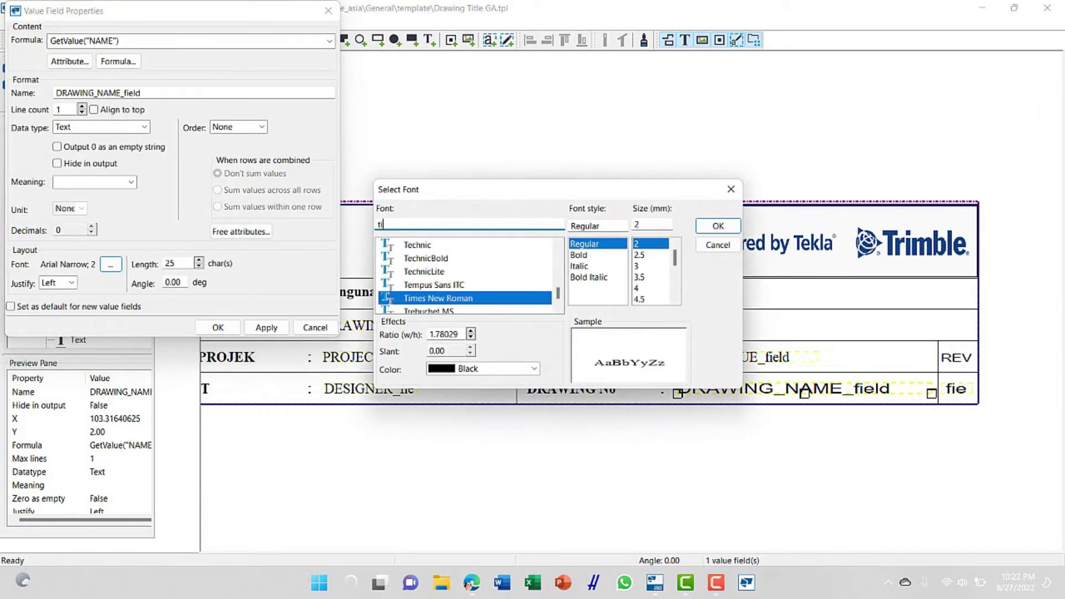
click(438, 297)
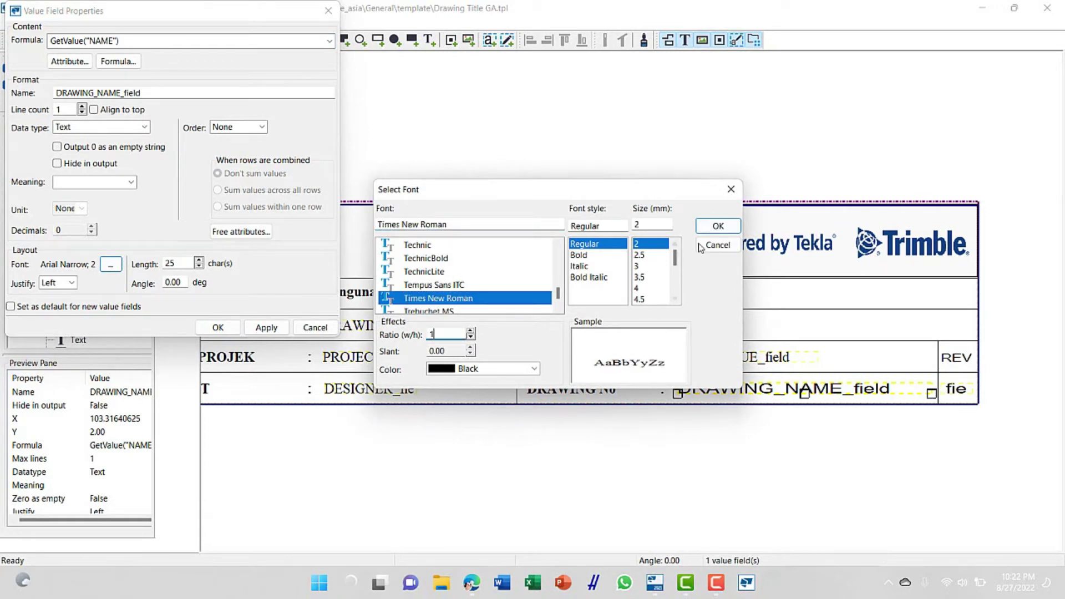
click(718, 226)
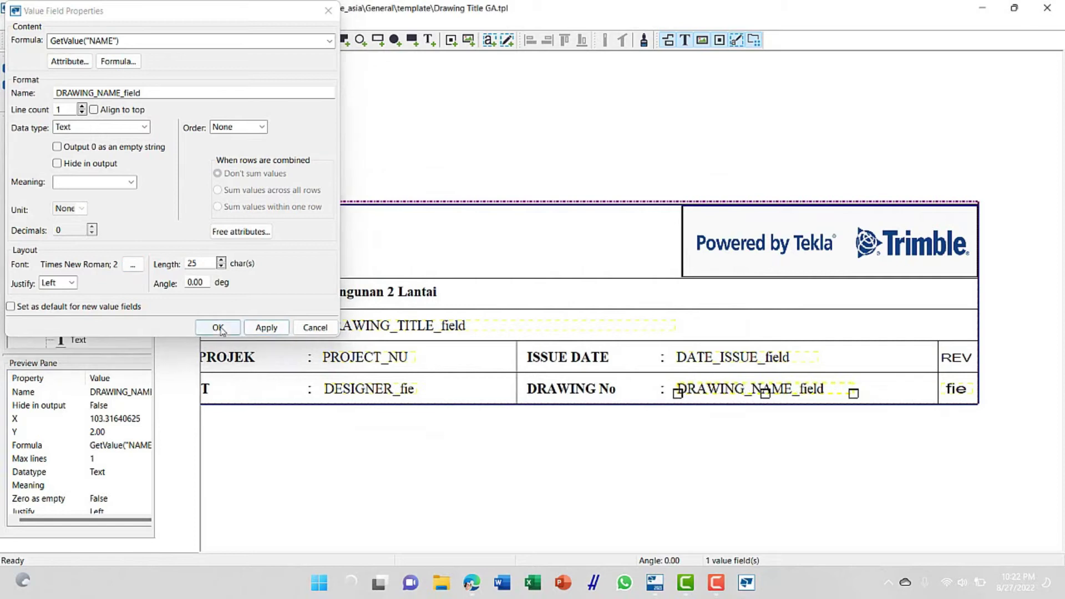
click(218, 328)
Save the title block template as a new file named Drawing Title GA-A3.tpl and close the Template Editor
scroll(652, 490, down, 2)
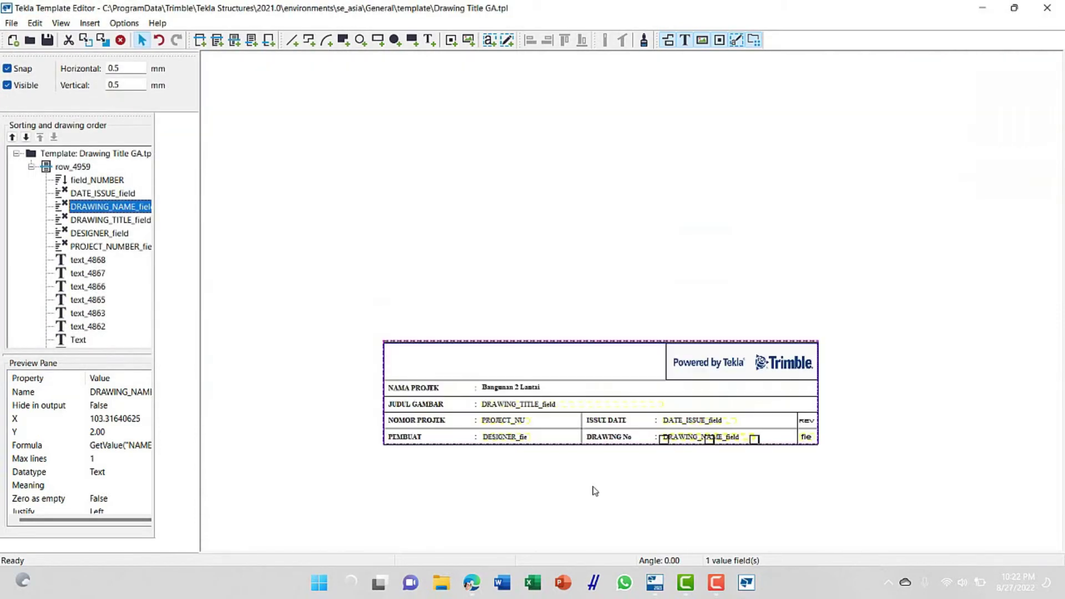
scroll(576, 485, up, 1)
click(574, 484)
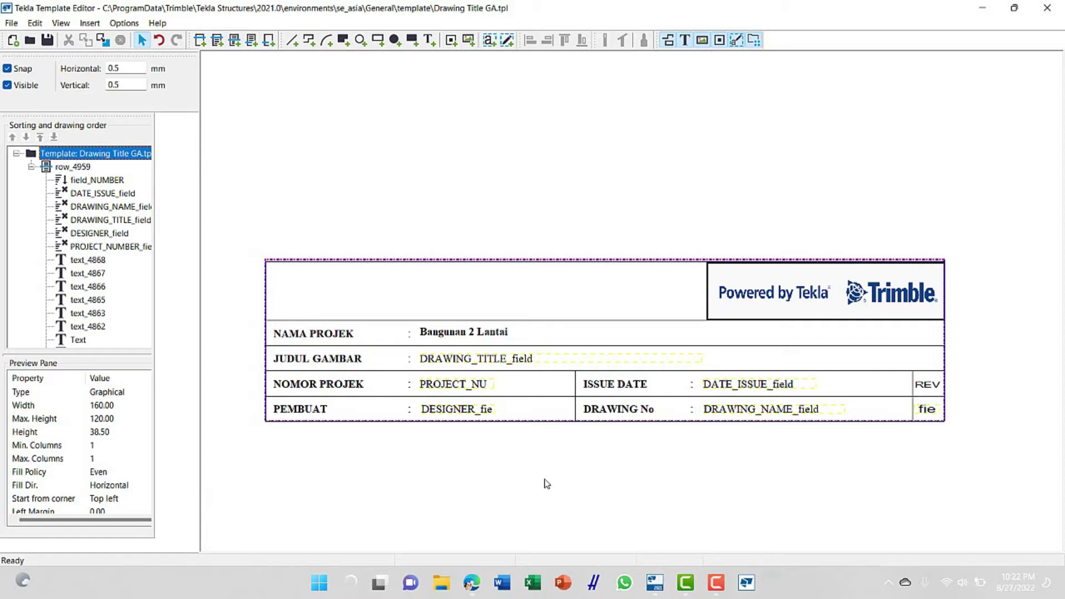
click(12, 24)
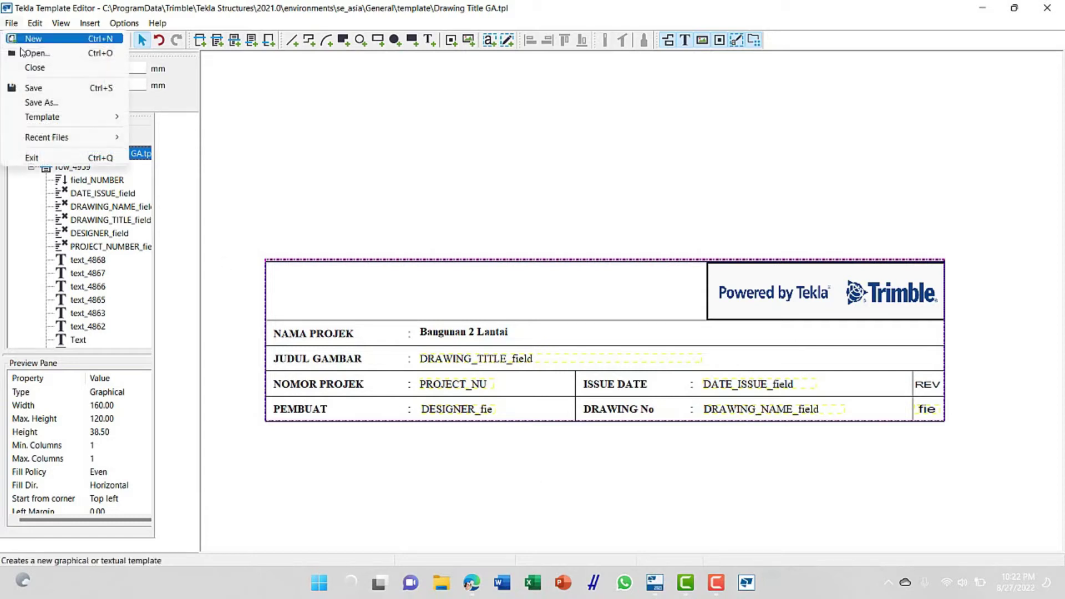
click(52, 103)
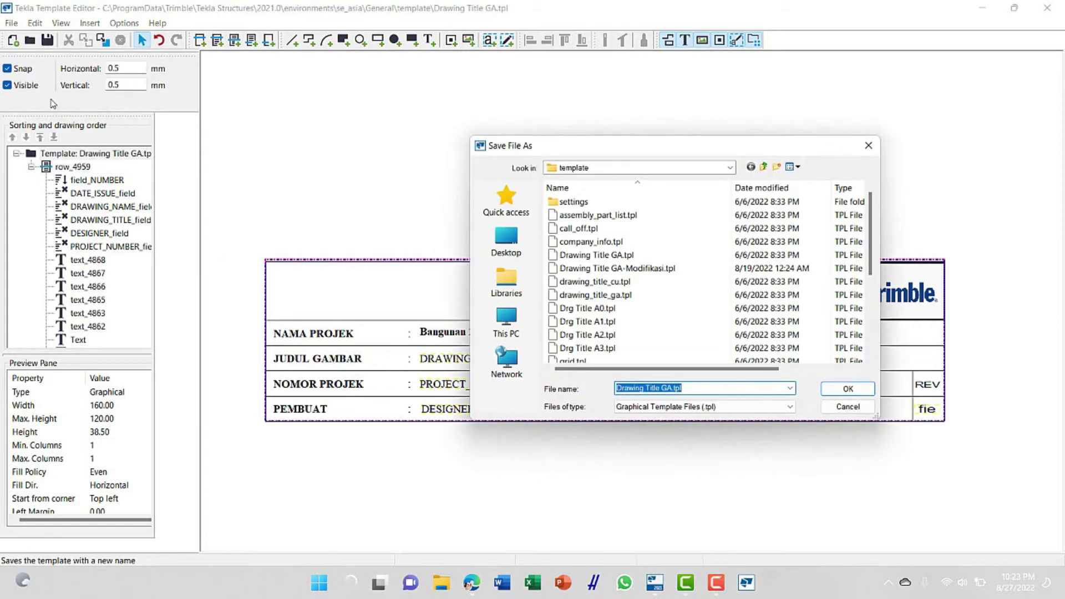
click(675, 389)
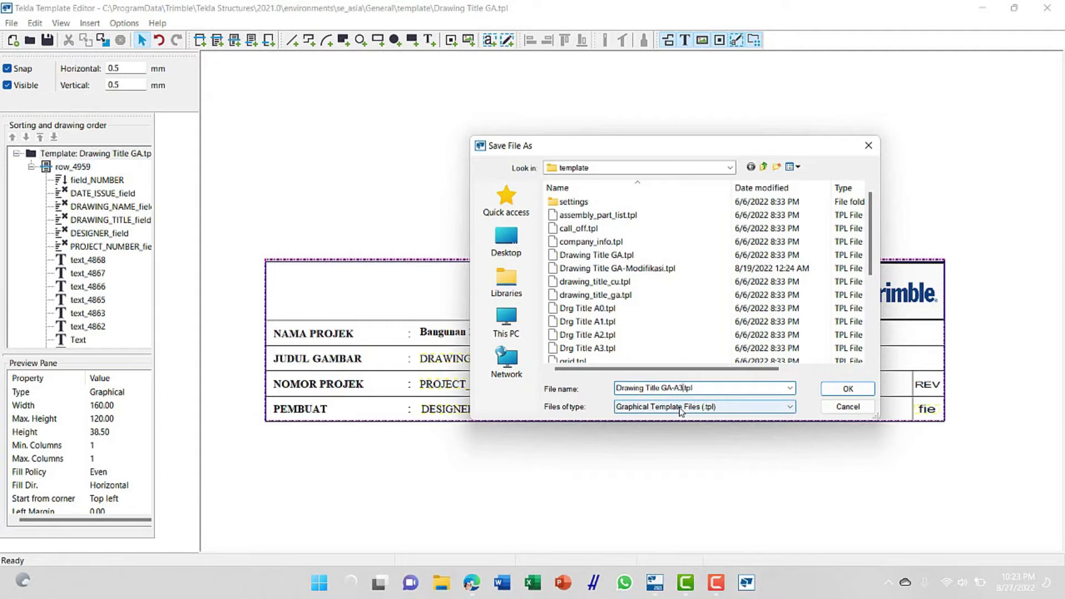
key(Return)
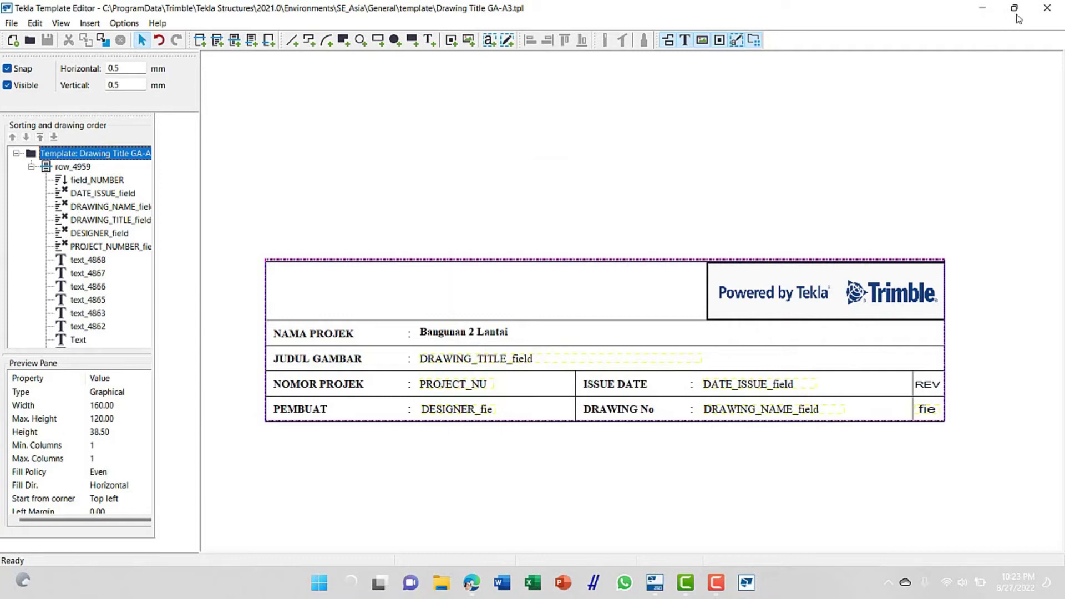
click(1046, 8)
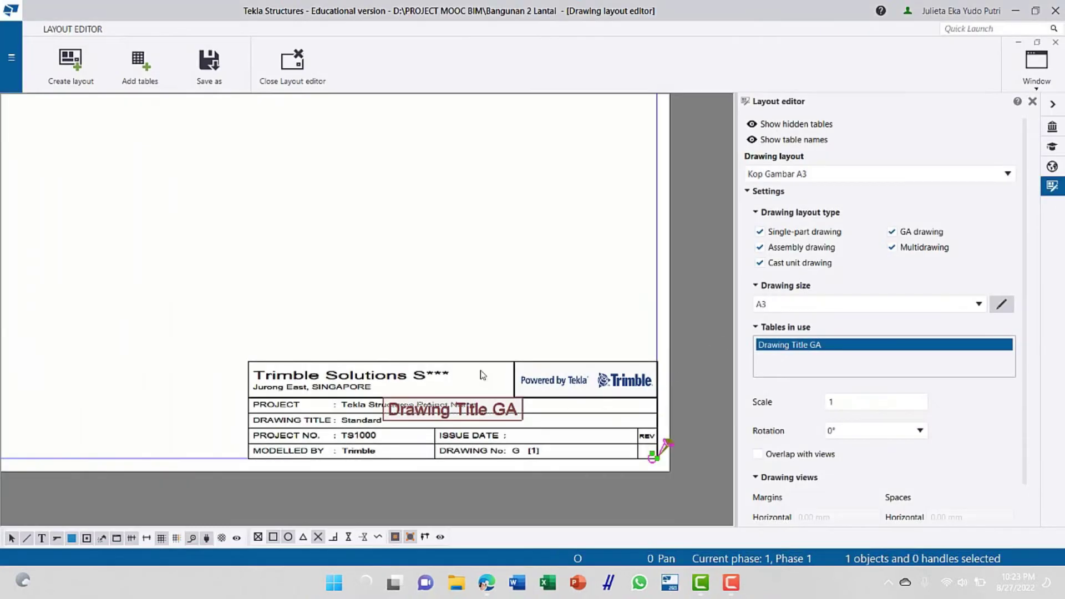
Delete the Drawing Title GA table from the Kop Gambar A3 layout
scroll(483, 375, down, 2)
scroll(350, 383, up, 2)
mouse_move(280, 354)
mouse_down()
mouse_move(312, 372)
mouse_move(696, 446)
mouse_up()
key(Delete)
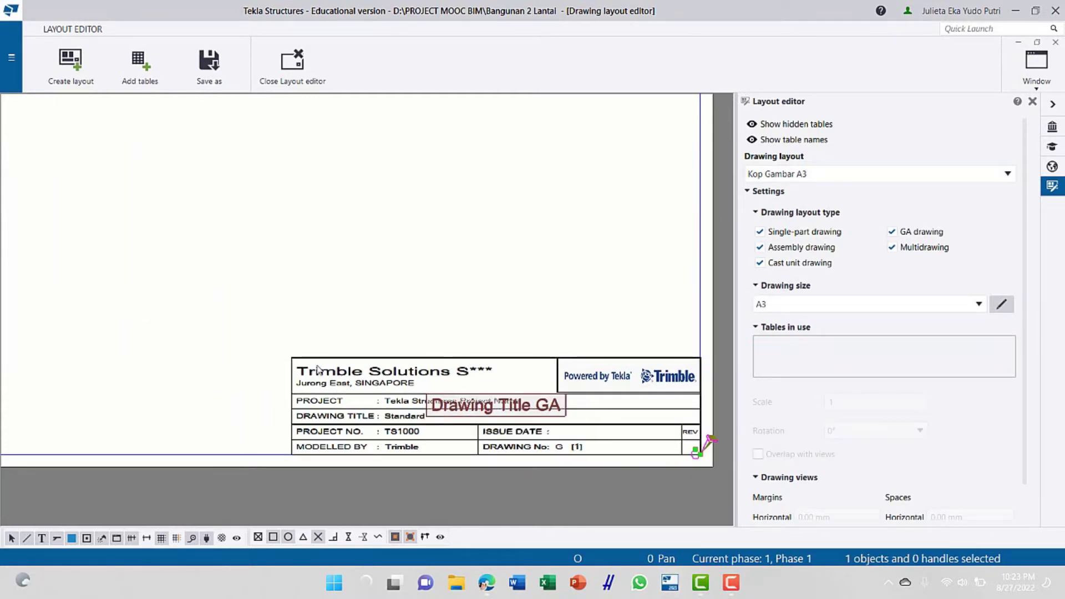
Insert the Drawing Title GA-A3 table at the lower-right corner of the drawing frame and close the list of available tables
scroll(299, 344, down, 3)
scroll(355, 355, up, 1)
click(146, 76)
click(139, 147)
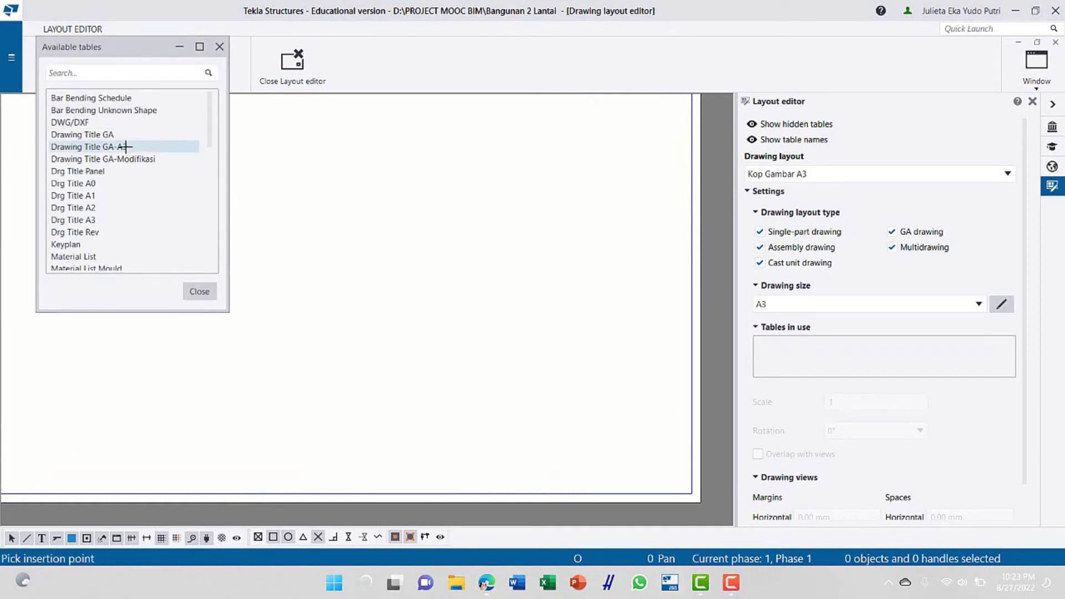
click(691, 492)
scroll(556, 486, up, 2)
scroll(503, 446, up, 1)
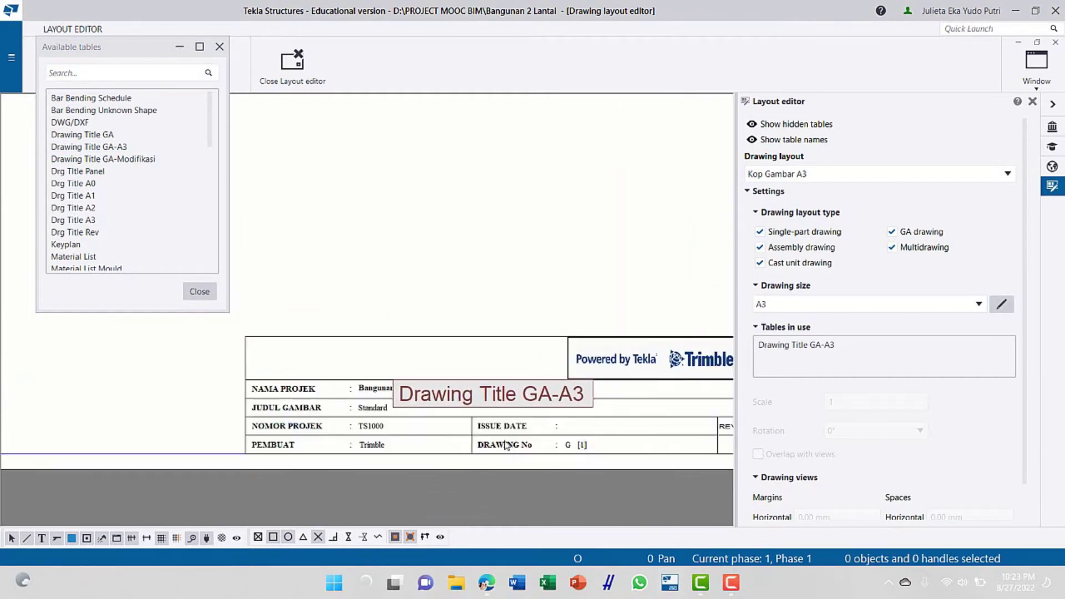
scroll(506, 444, down, 2)
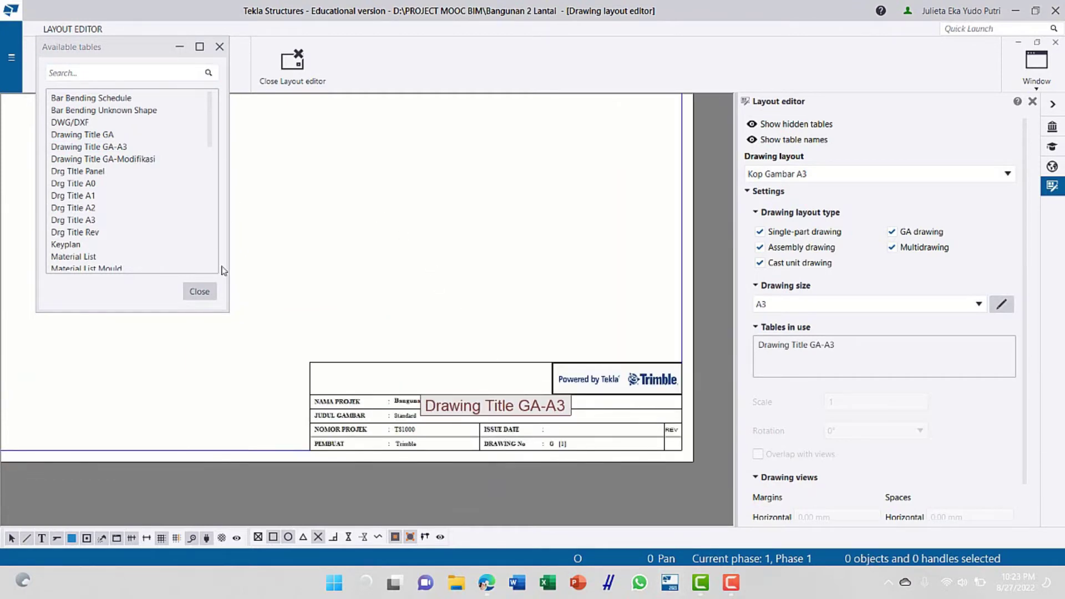
click(204, 294)
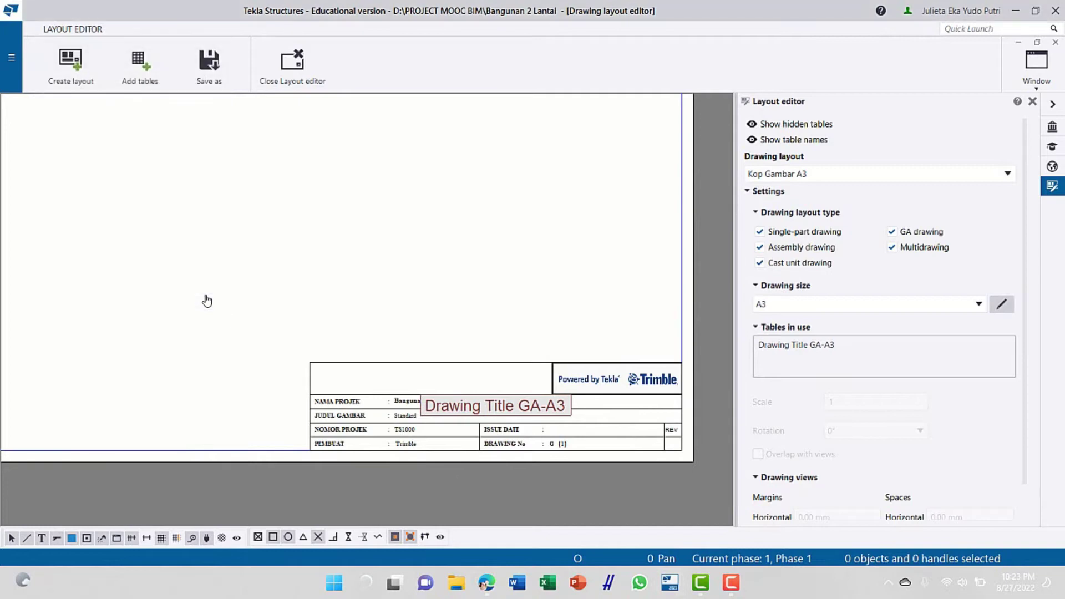
Save the layout as Kop Gambar A3, overwriting the existing file, and close the layout editor
click(197, 74)
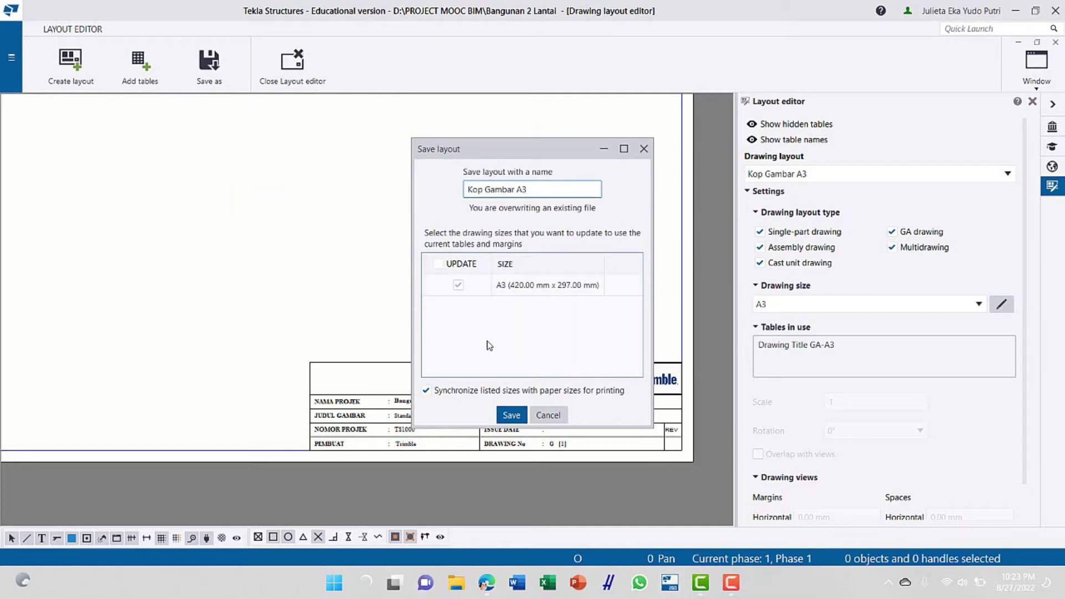
click(511, 417)
click(298, 77)
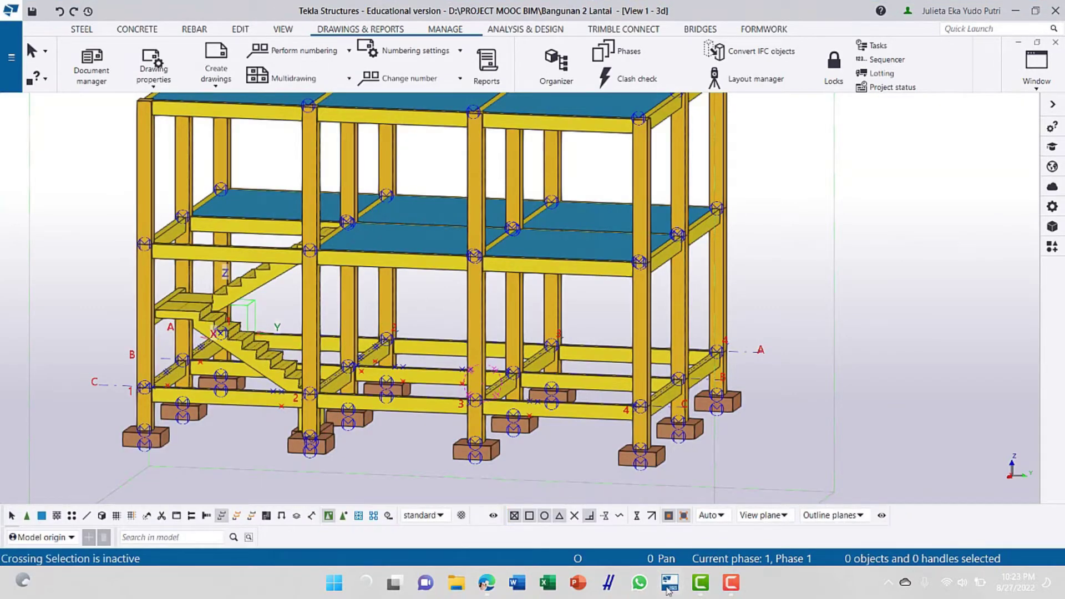
Open the general arrangement drawing properties and set the drawing name to Tampak 3D
click(154, 84)
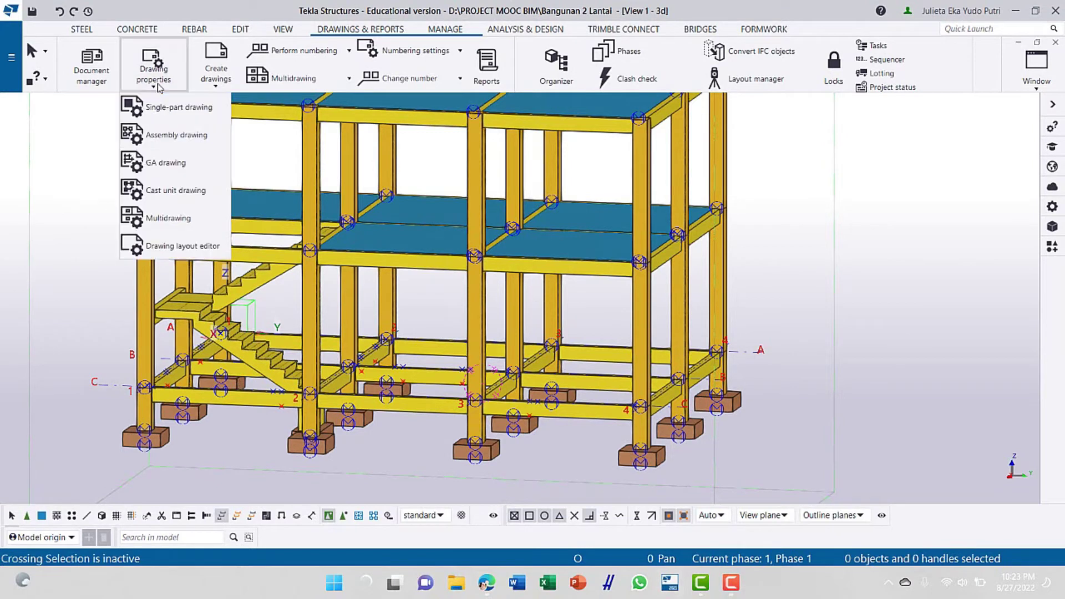
click(166, 162)
drag(464, 84, 397, 92)
text(Tampak 3D)
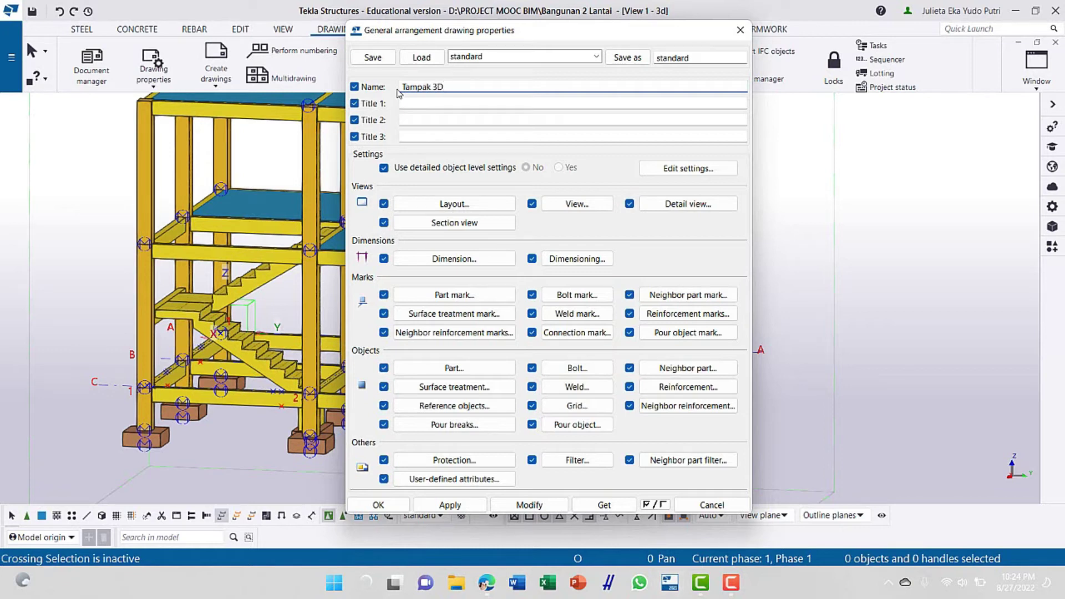
Set the drawing layout to Kop Gambar A3 with a specified drawing size of A3 (420x297)
click(454, 204)
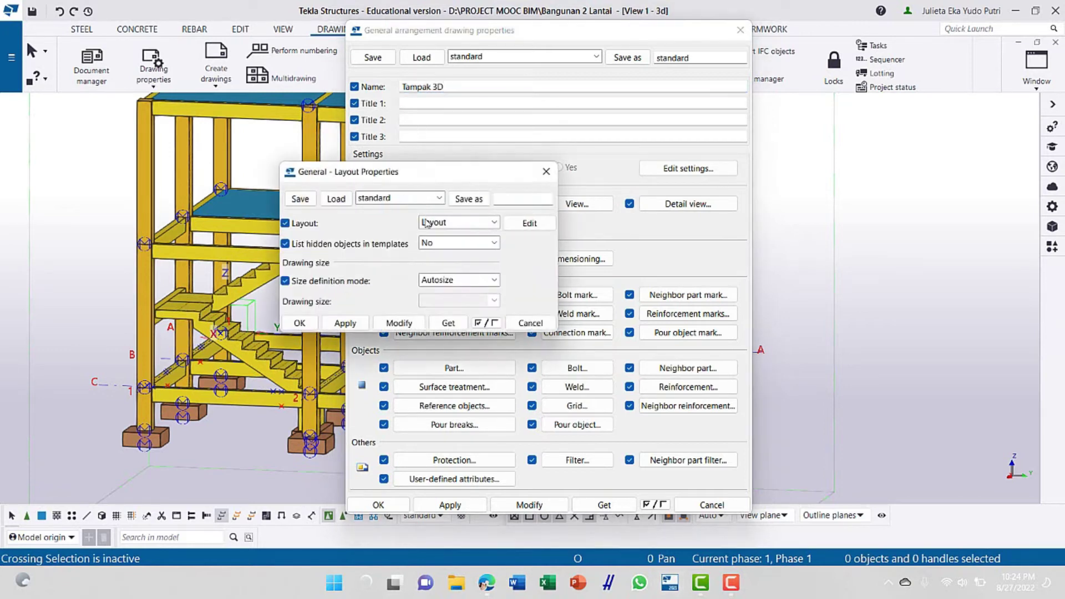
click(427, 222)
click(464, 302)
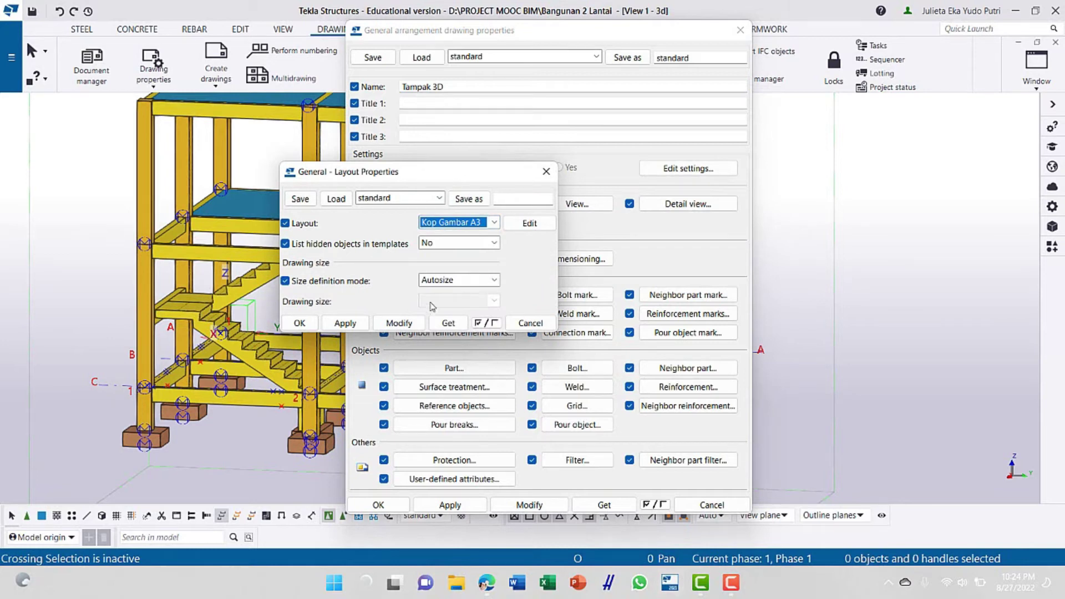
click(444, 280)
click(456, 307)
click(459, 302)
click(462, 323)
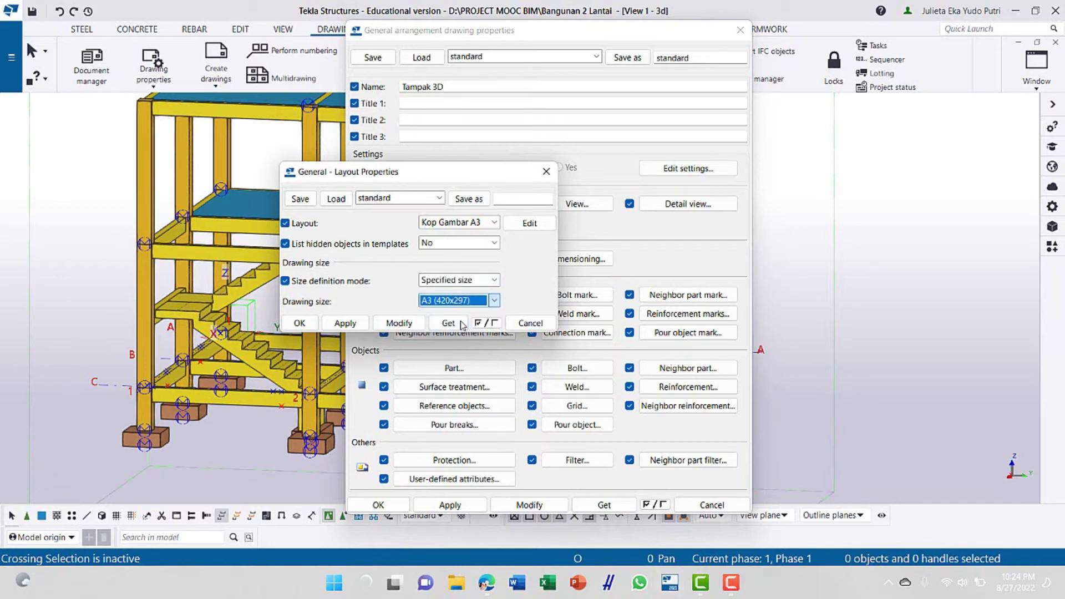
click(346, 324)
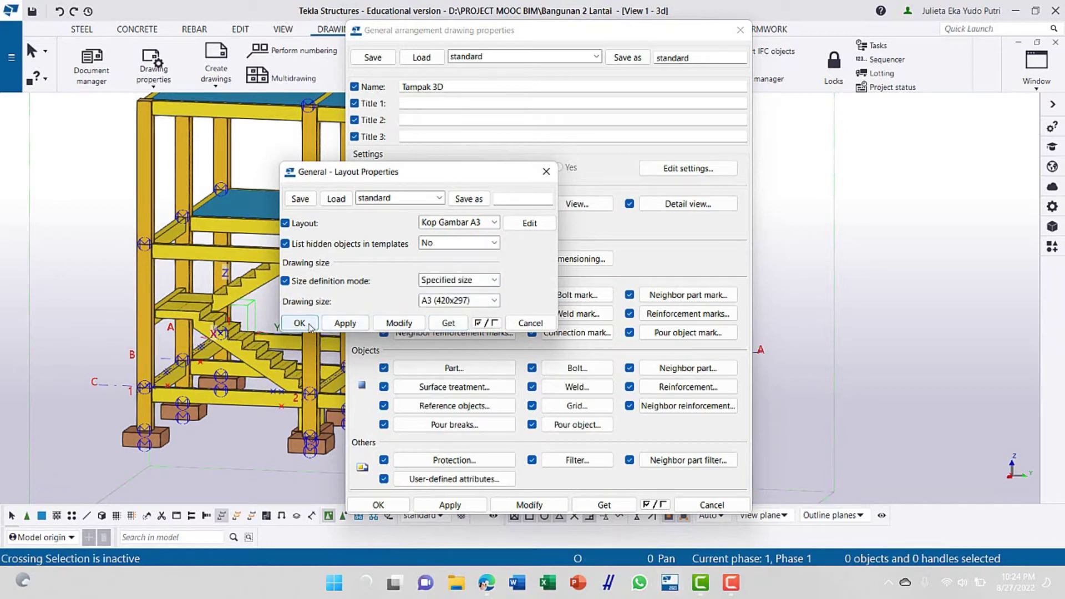
click(300, 323)
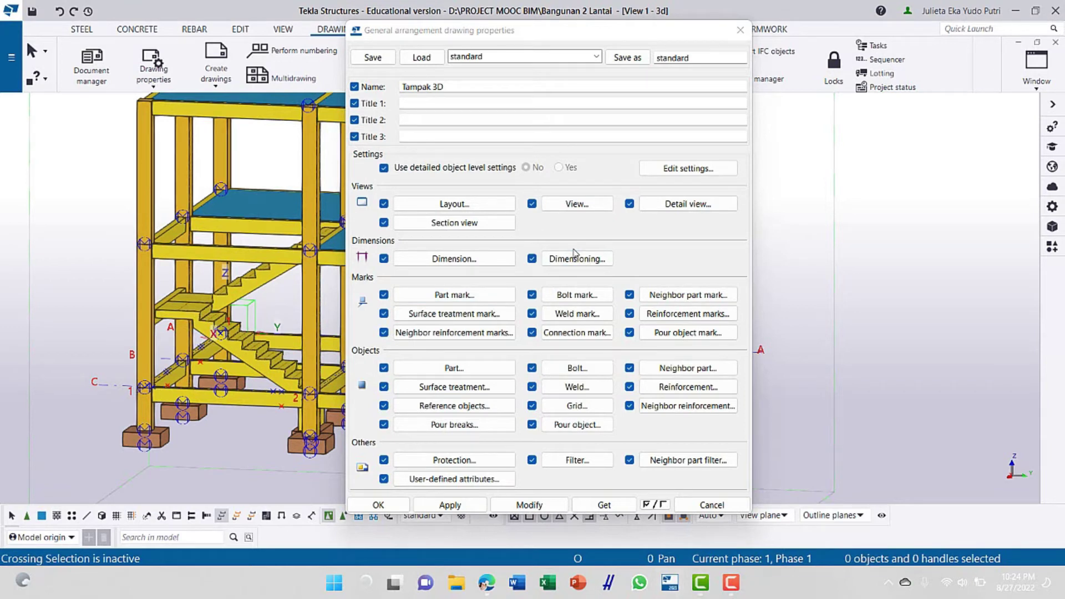
Set the font of the view name element in view label A1 to Times New Roman, size 12
click(577, 204)
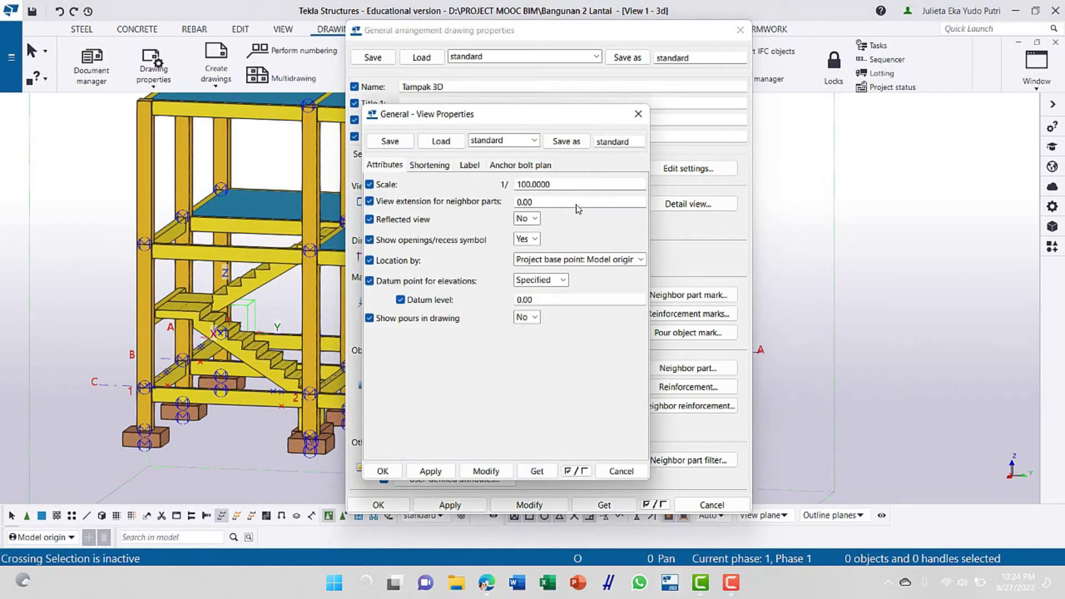
click(469, 167)
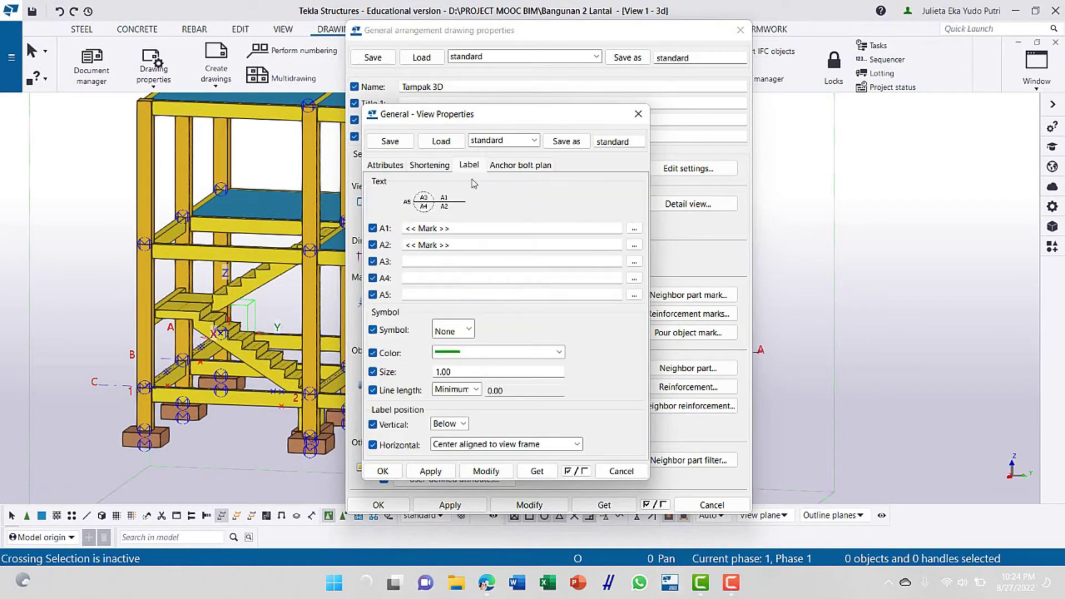
click(633, 228)
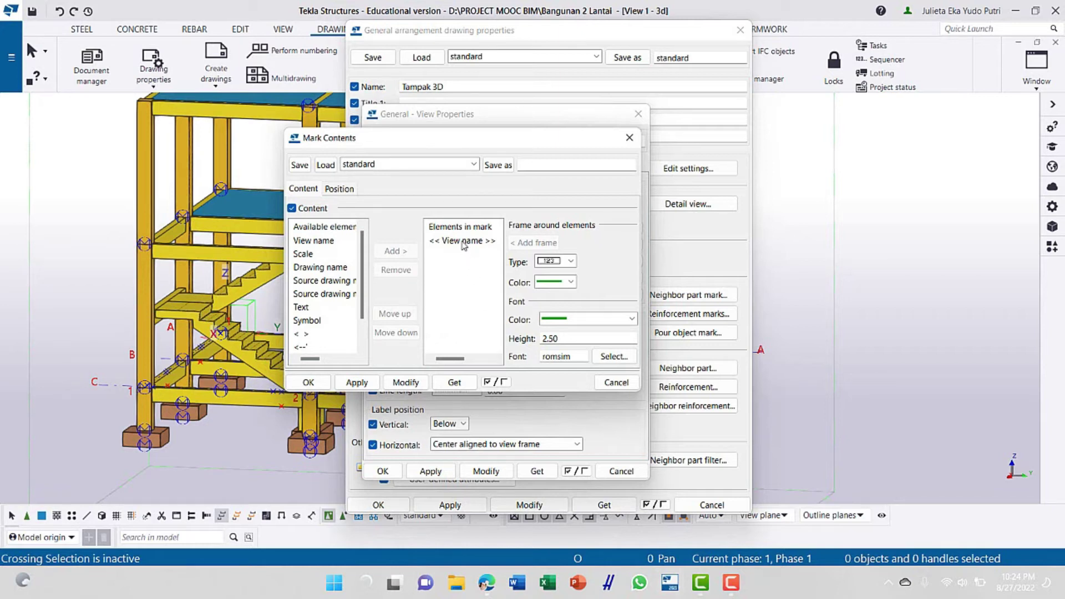
click(462, 241)
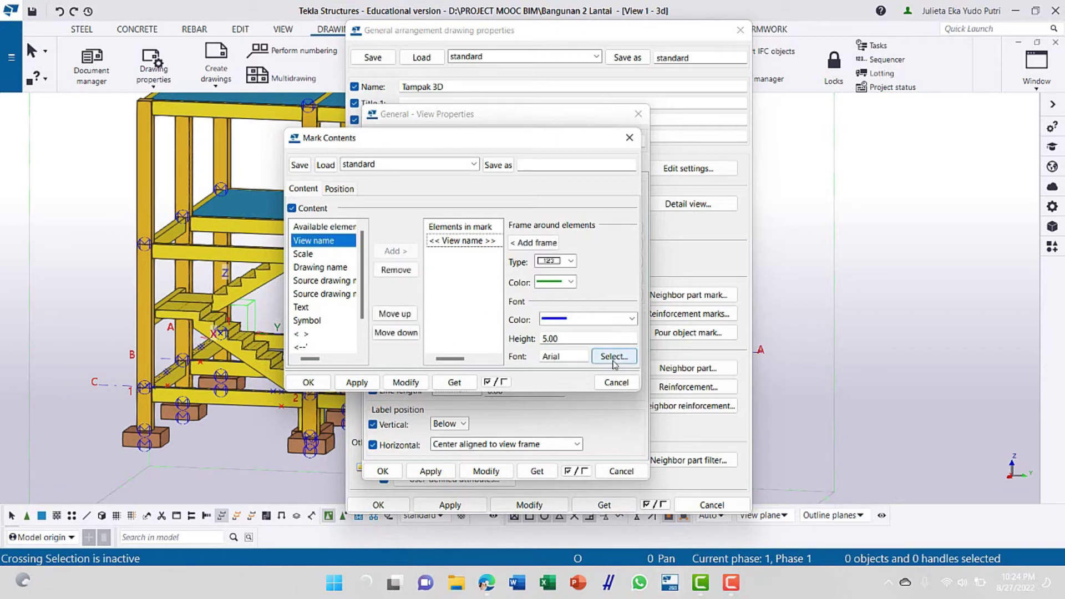
click(614, 363)
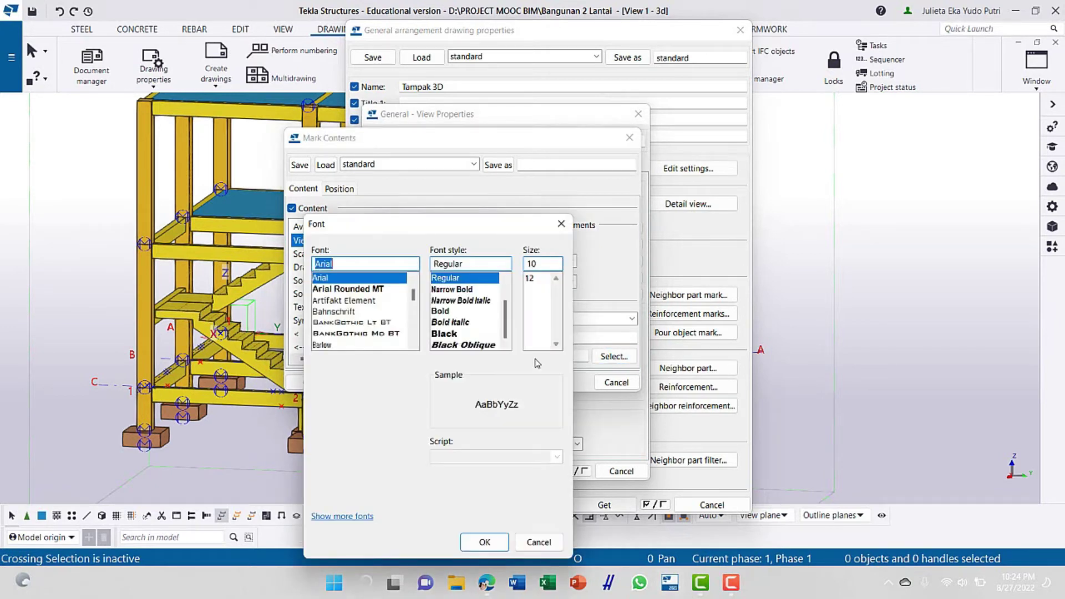
text(tim)
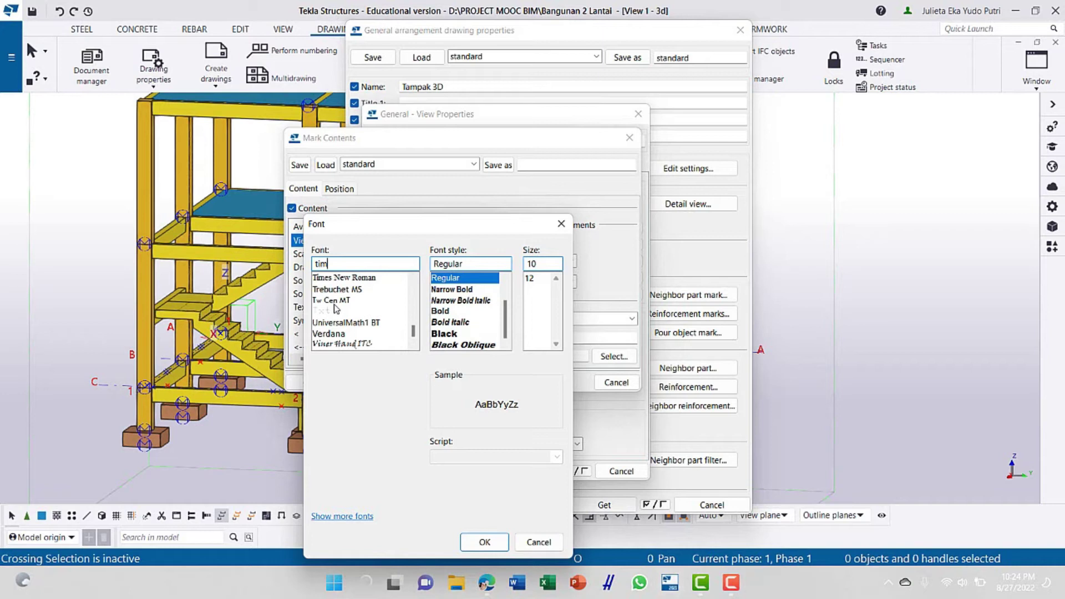
click(408, 277)
click(530, 278)
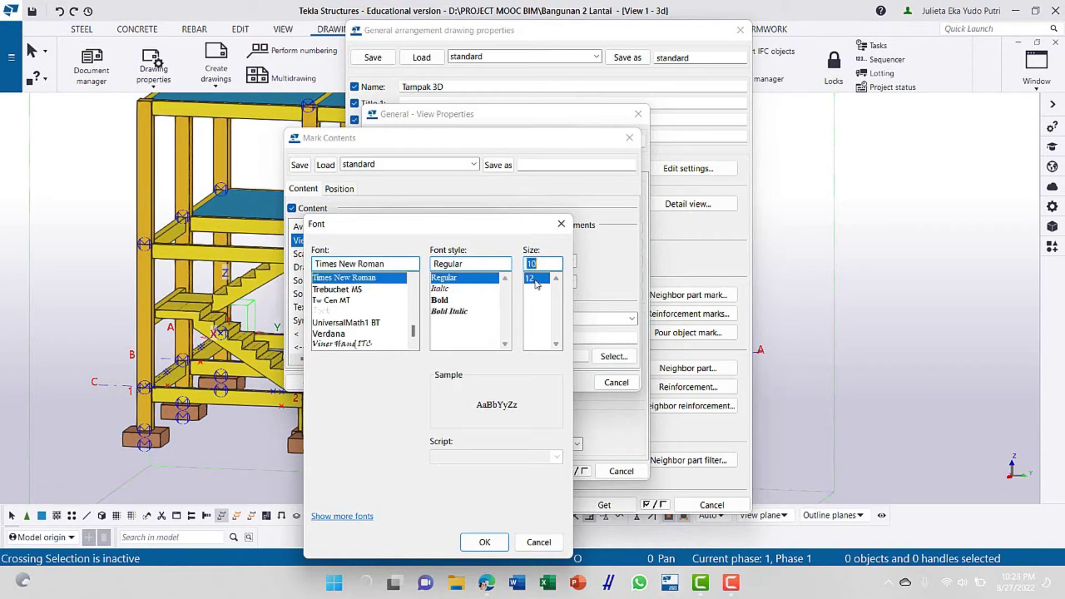
click(487, 544)
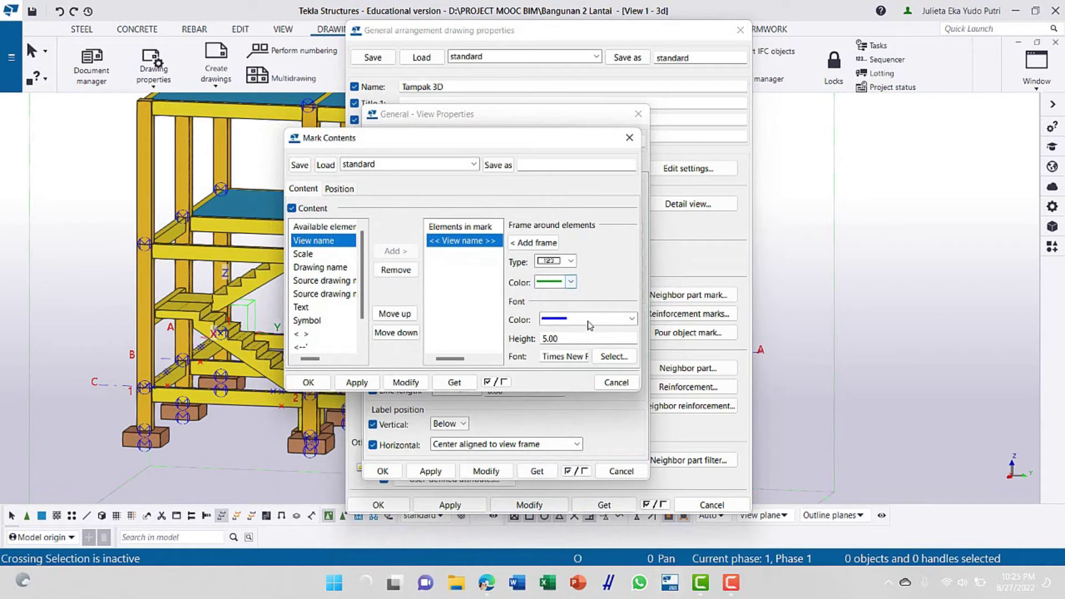
Change the view name element's font colour to black and accept the A1 mark contents
click(588, 321)
click(584, 332)
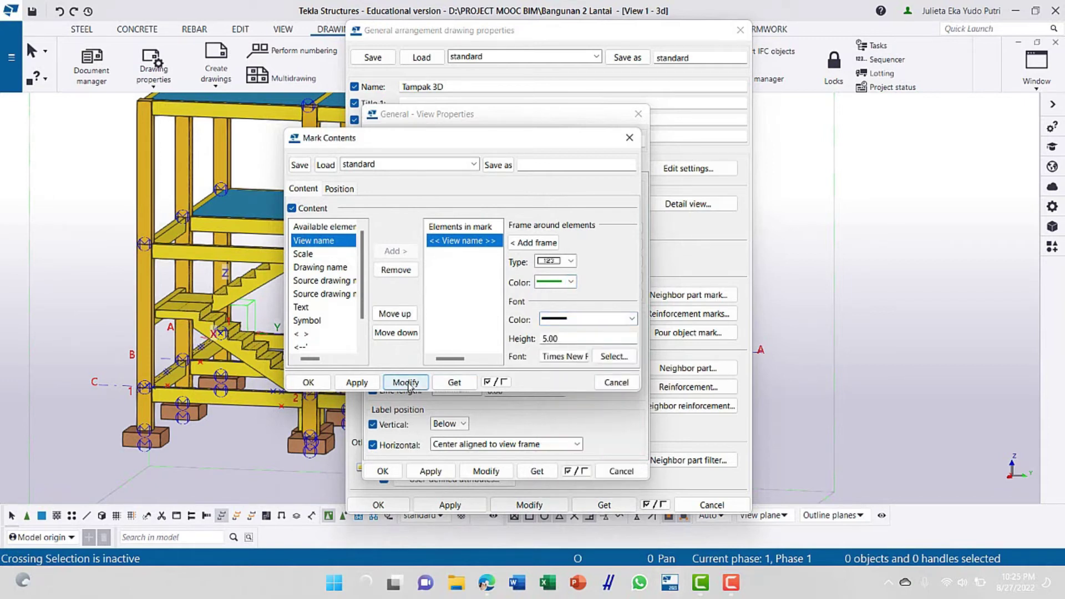
click(308, 382)
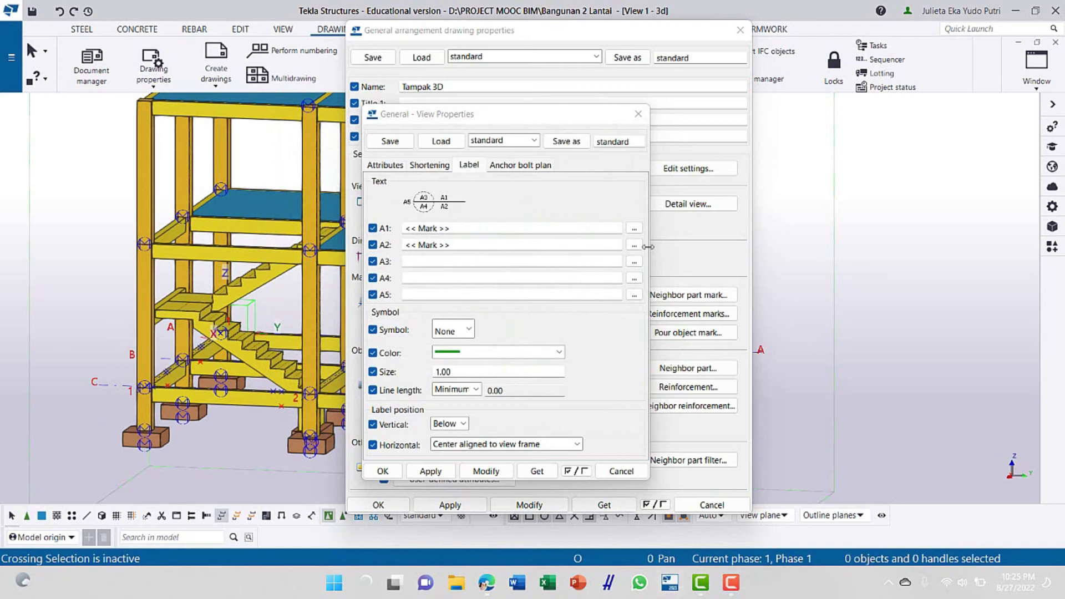
Add the text Skala ahead of the Scale element in the mark contents of view label A2
click(633, 244)
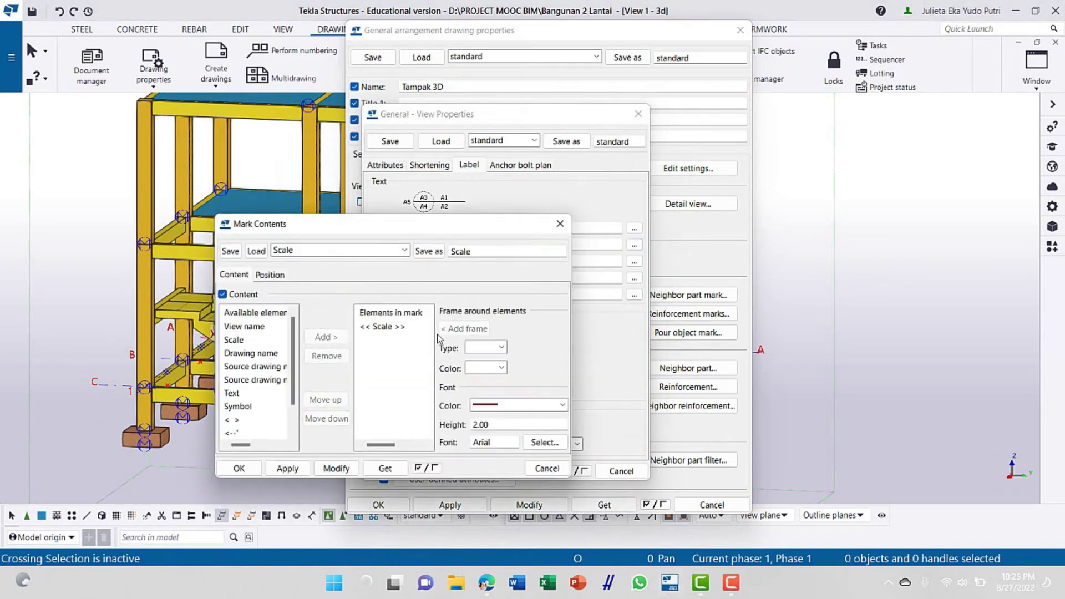
click(402, 328)
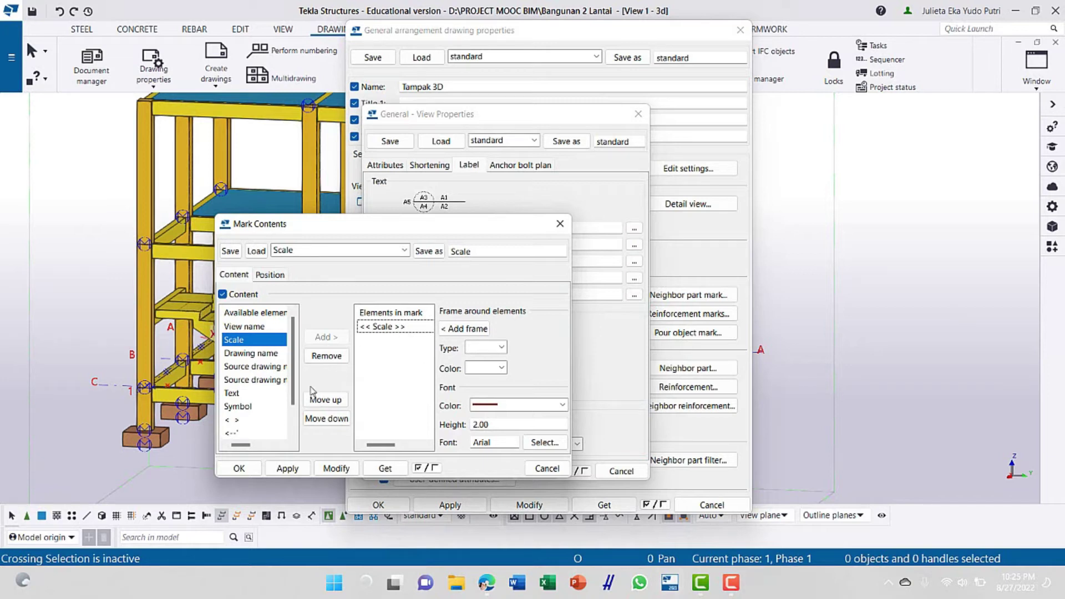
click(251, 392)
click(325, 335)
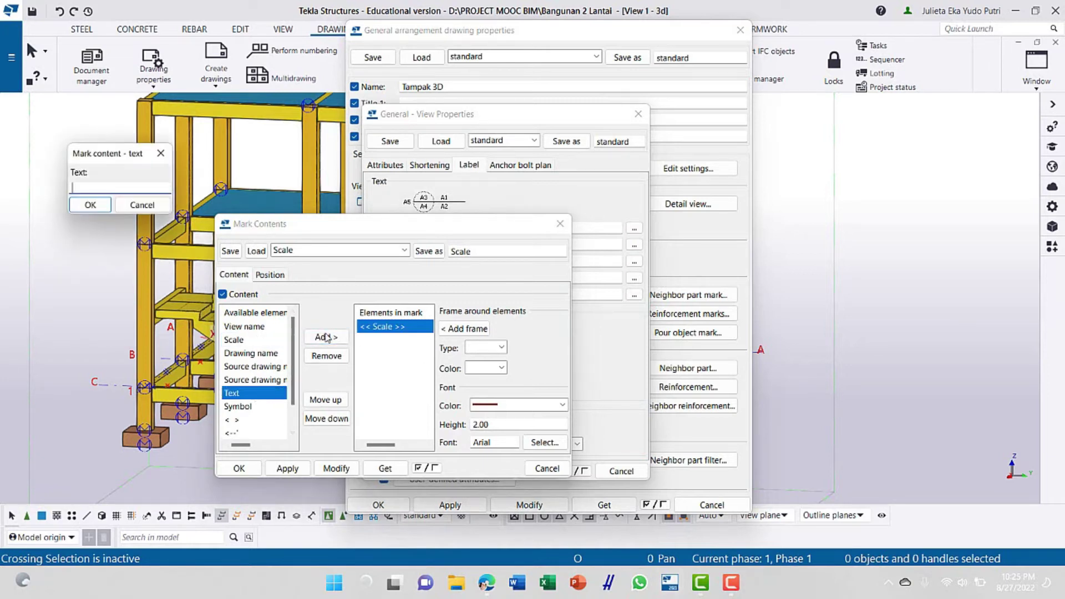
text(Skala)
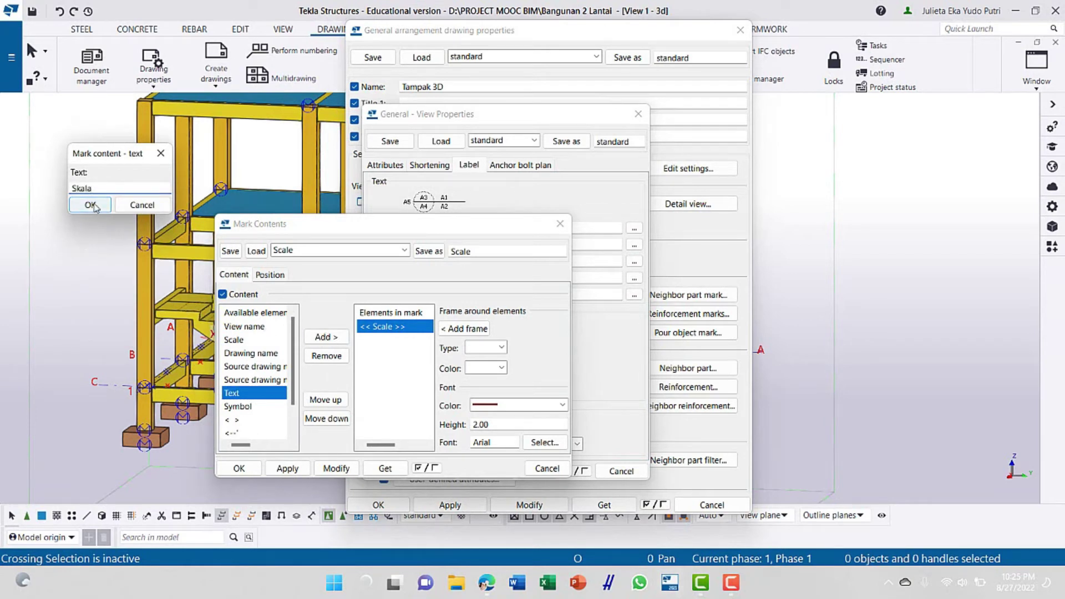
click(90, 205)
click(378, 366)
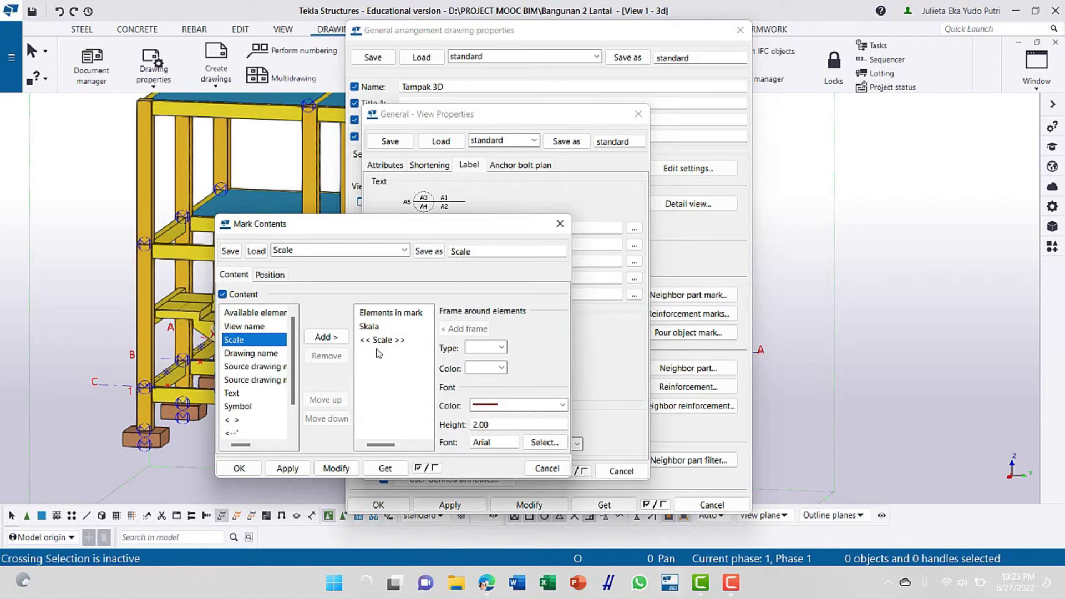
Set the font of the A2 label's mark contents to Times New Roman, size 12
click(540, 442)
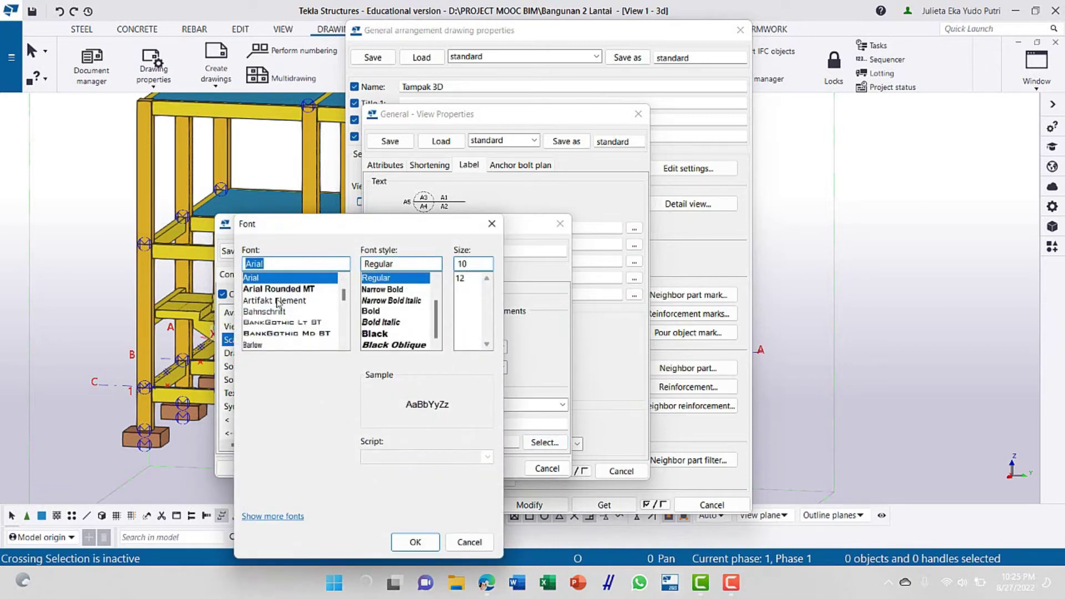
scroll(277, 303, down, 20)
click(289, 278)
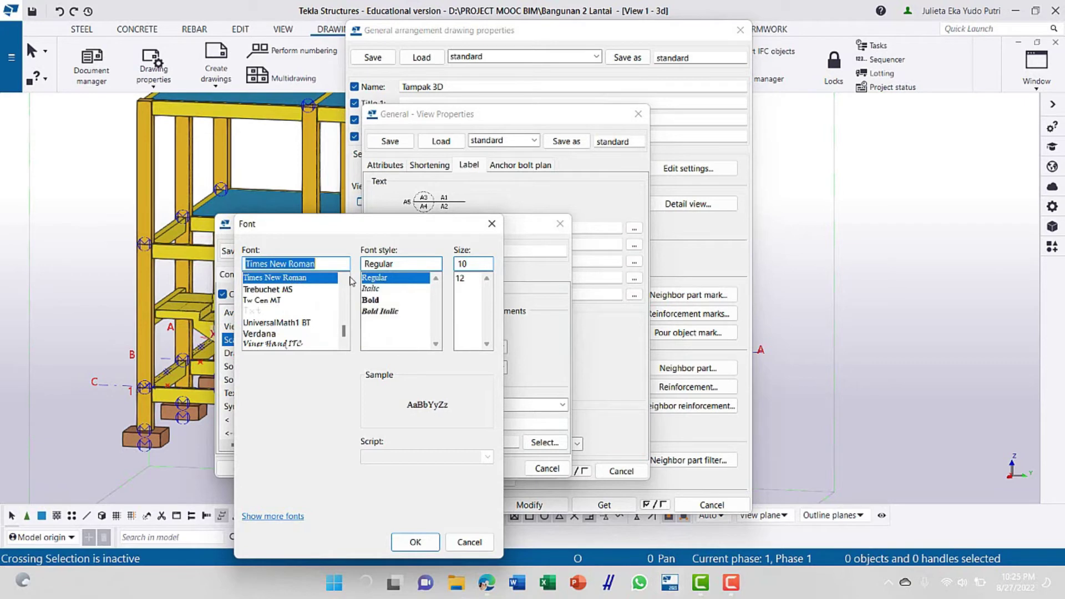
click(461, 279)
click(418, 540)
Set the A2 label's font colour to black and accept the mark contents and view properties
click(504, 410)
click(497, 424)
click(513, 406)
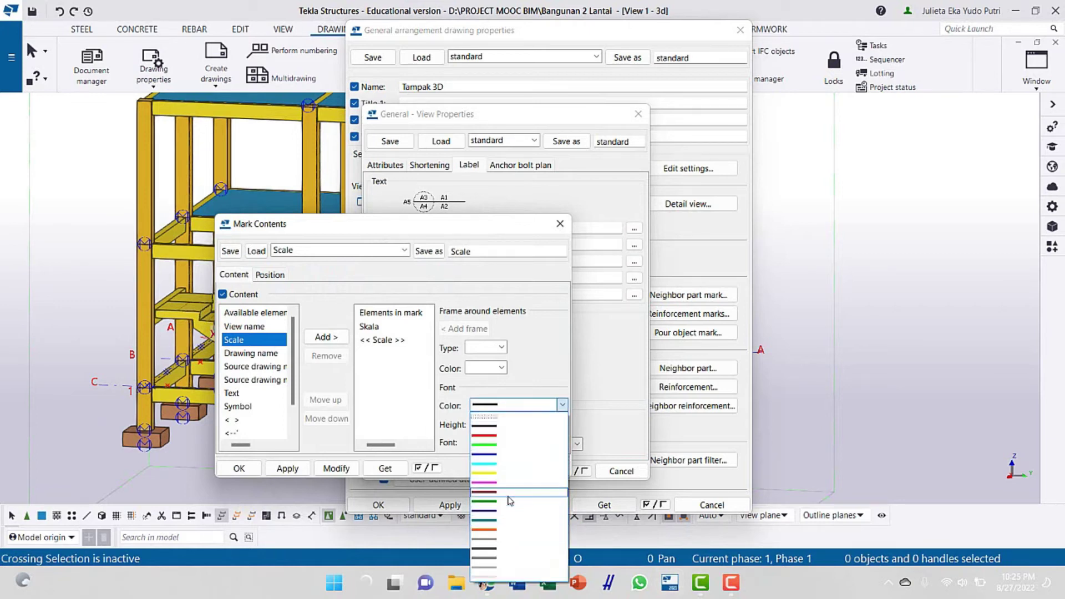
click(511, 425)
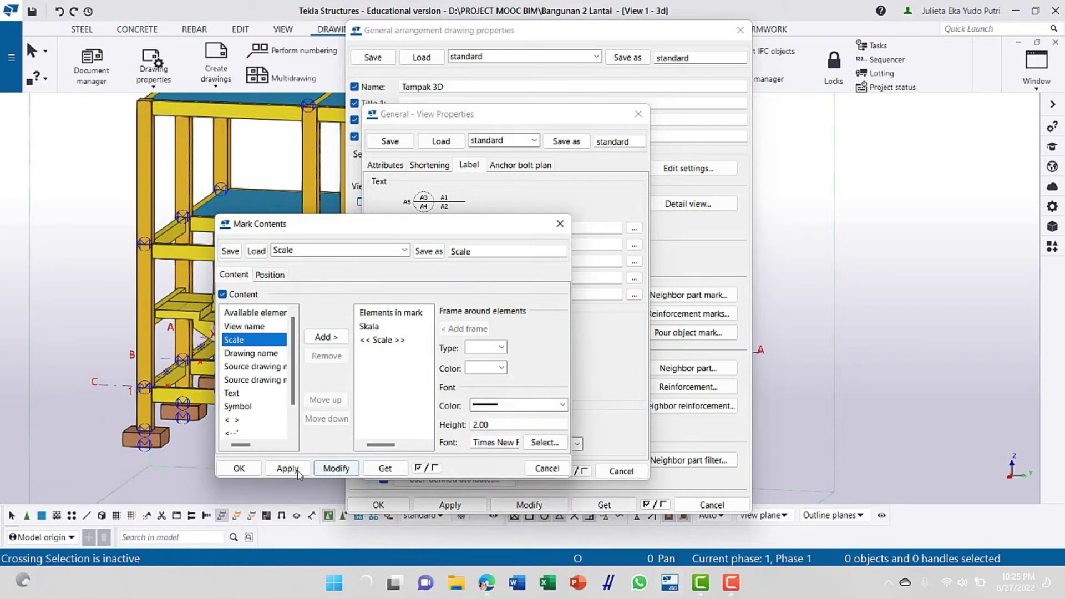
click(239, 469)
click(382, 471)
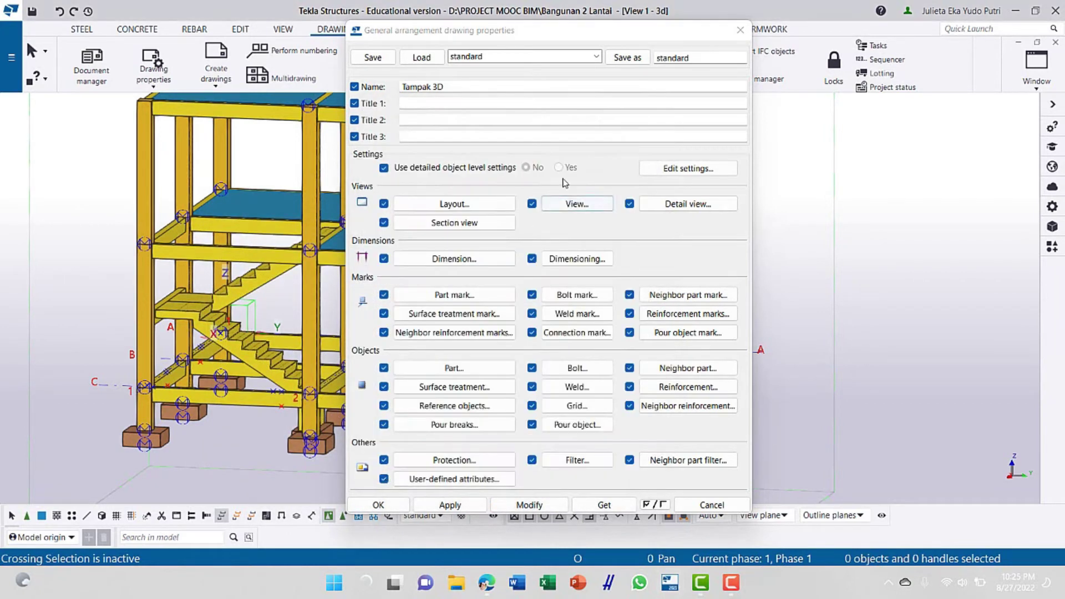
Recheck the view's label and attribute settings, and apply and close the general arrangement drawing properties
click(573, 204)
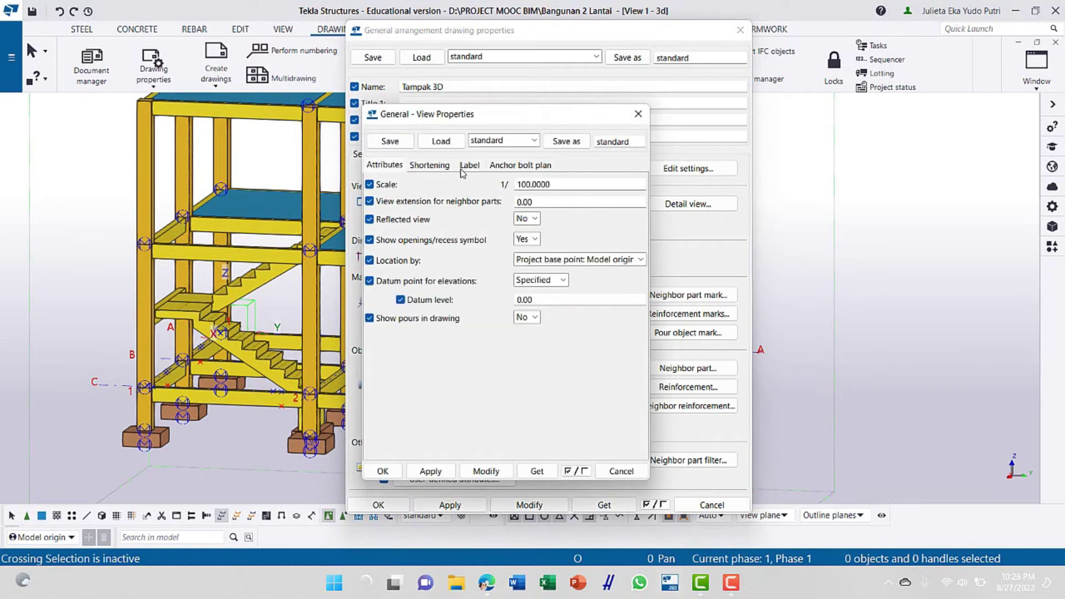
click(433, 166)
click(468, 166)
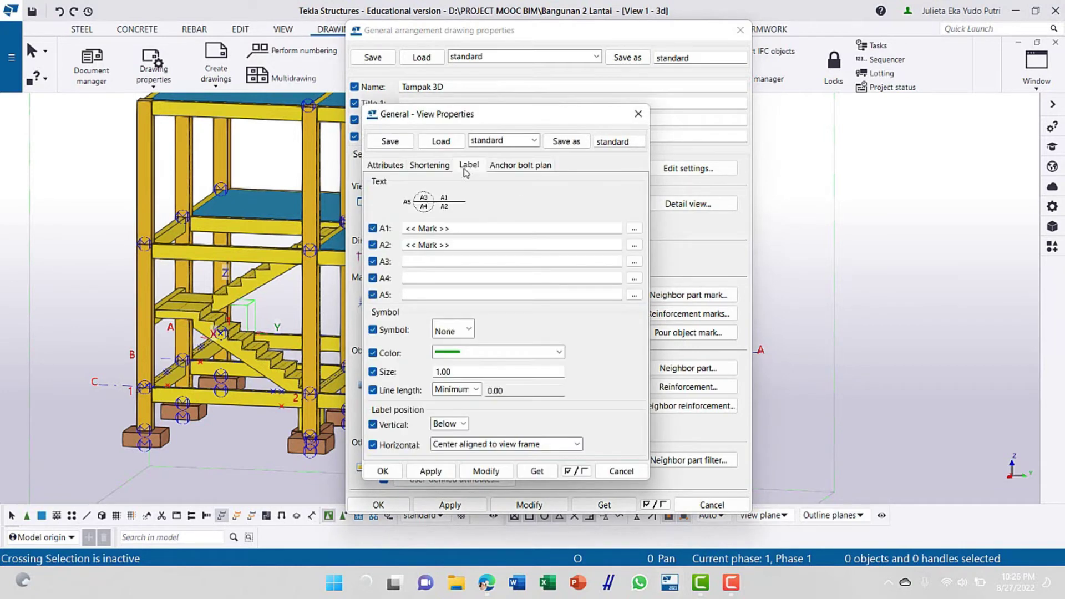
click(390, 170)
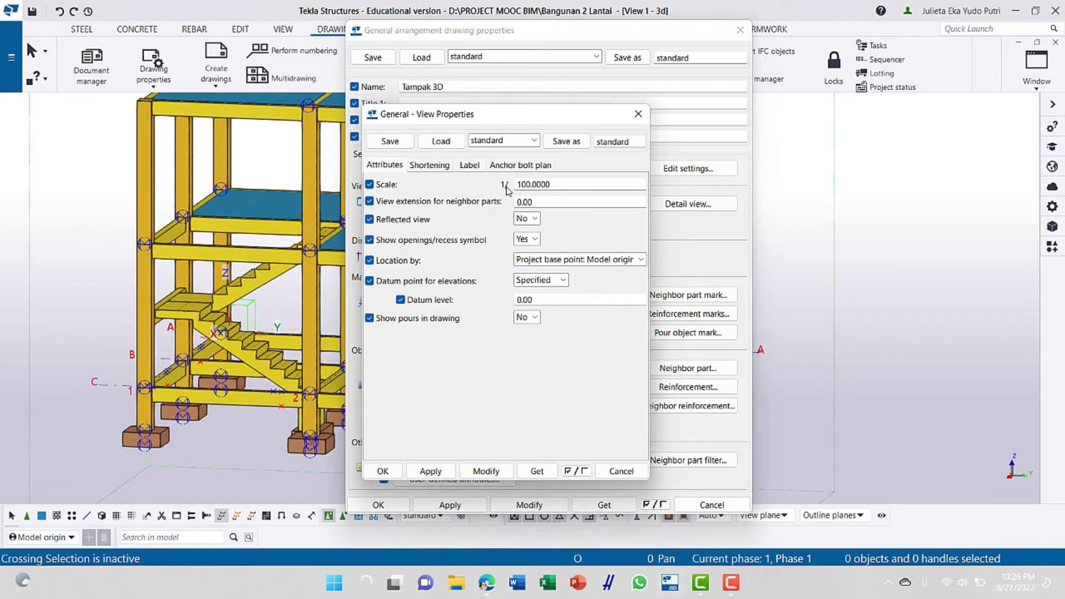
click(383, 471)
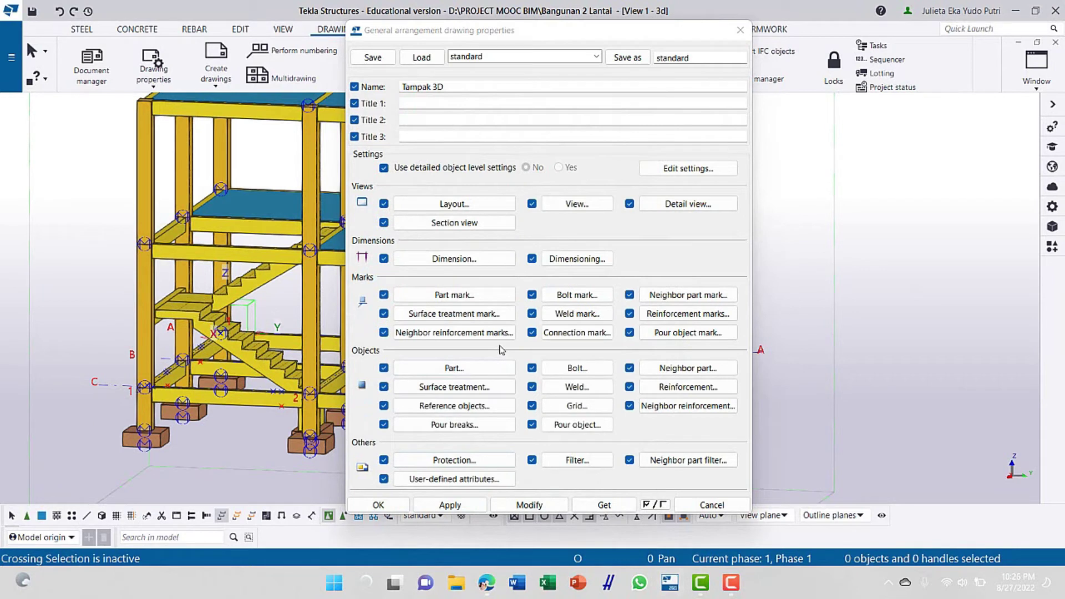
click(451, 505)
click(391, 510)
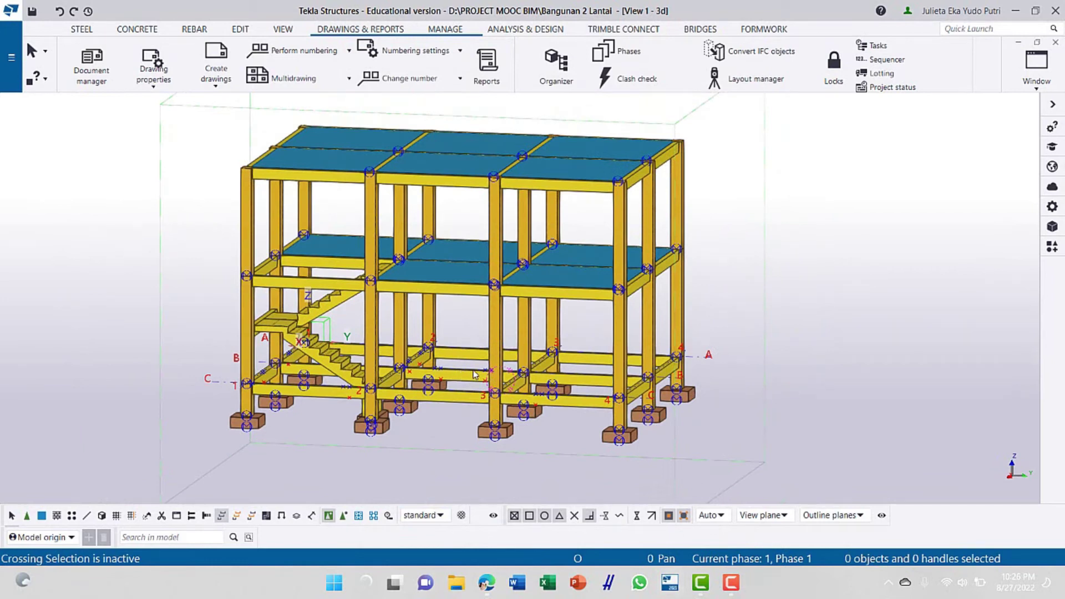
Create a general arrangement drawing from the 3d view and close the creation dialog
click(224, 91)
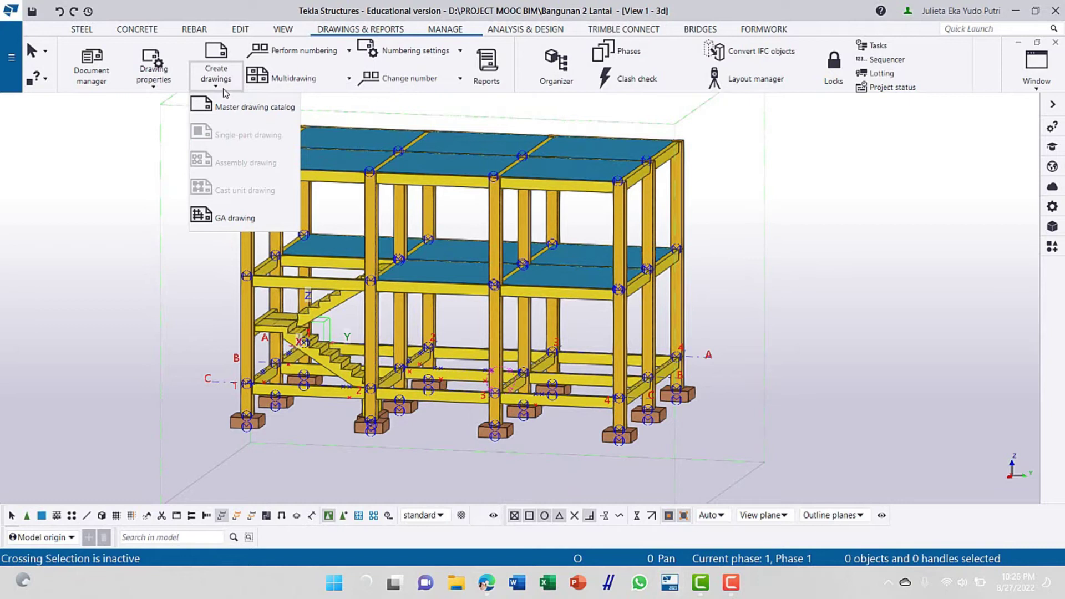
click(233, 217)
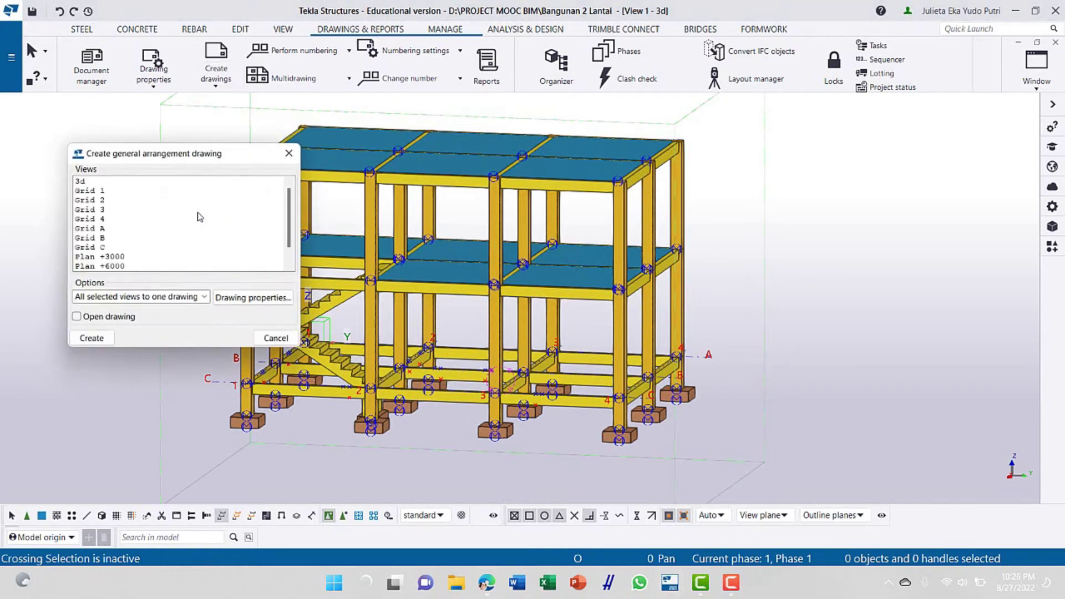
click(87, 183)
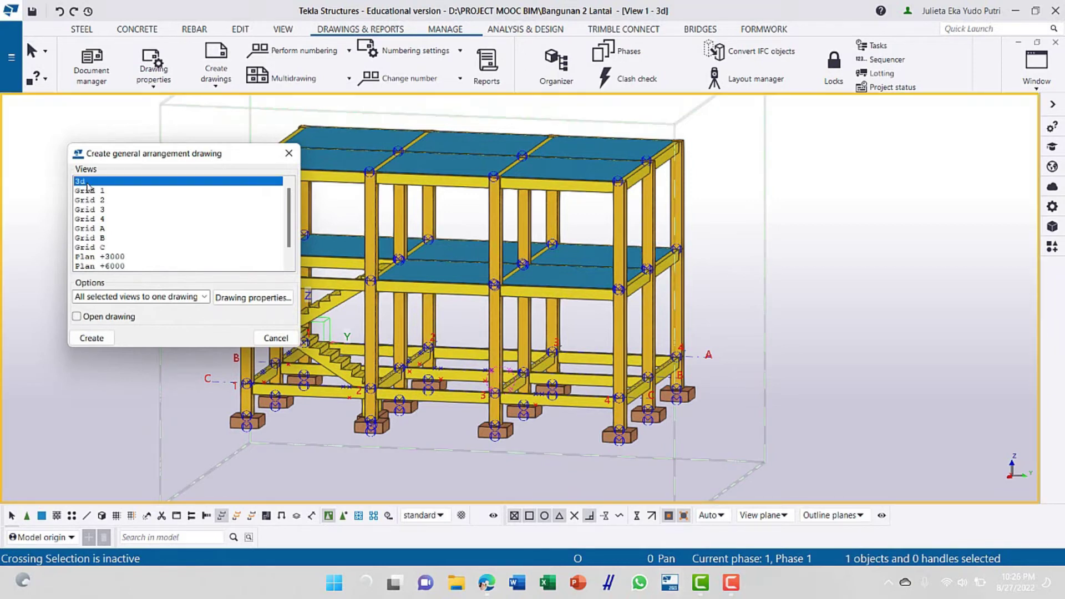
click(93, 338)
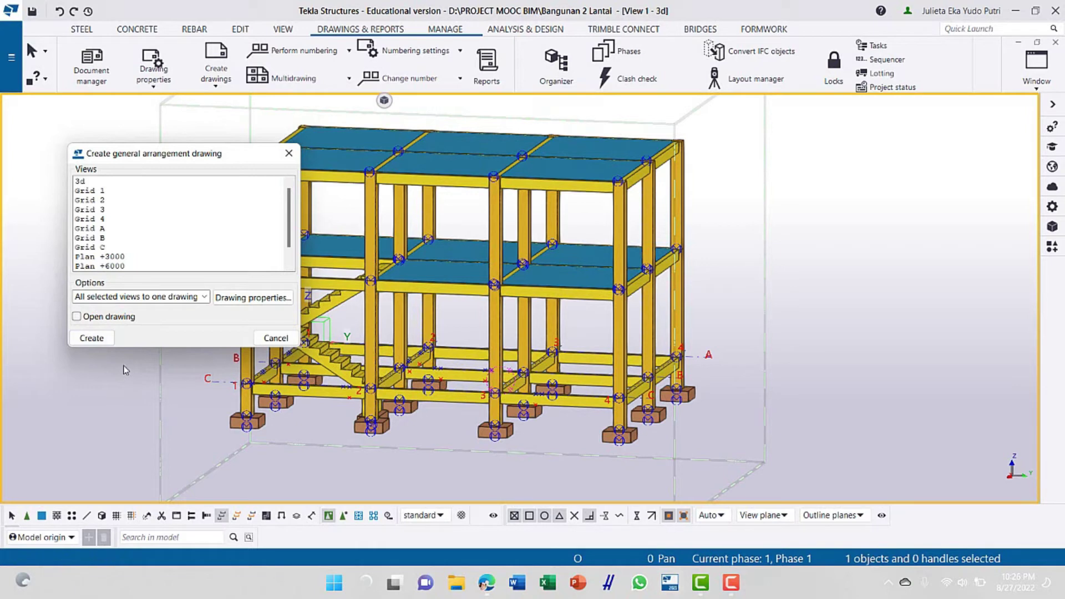
click(289, 153)
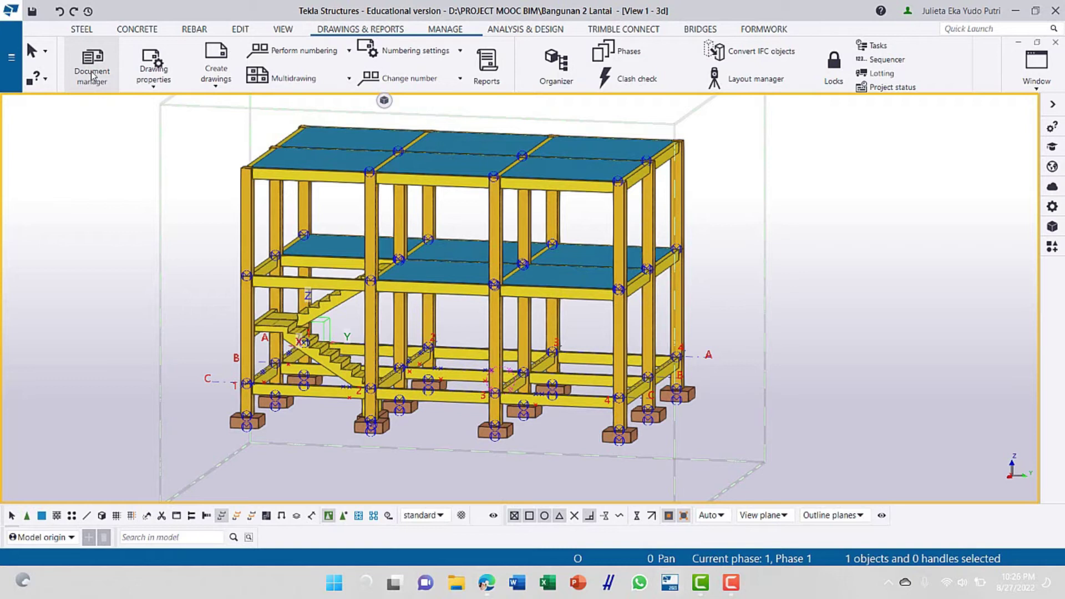
Open the Tampak 3D general arrangement drawing from the document manager
click(92, 74)
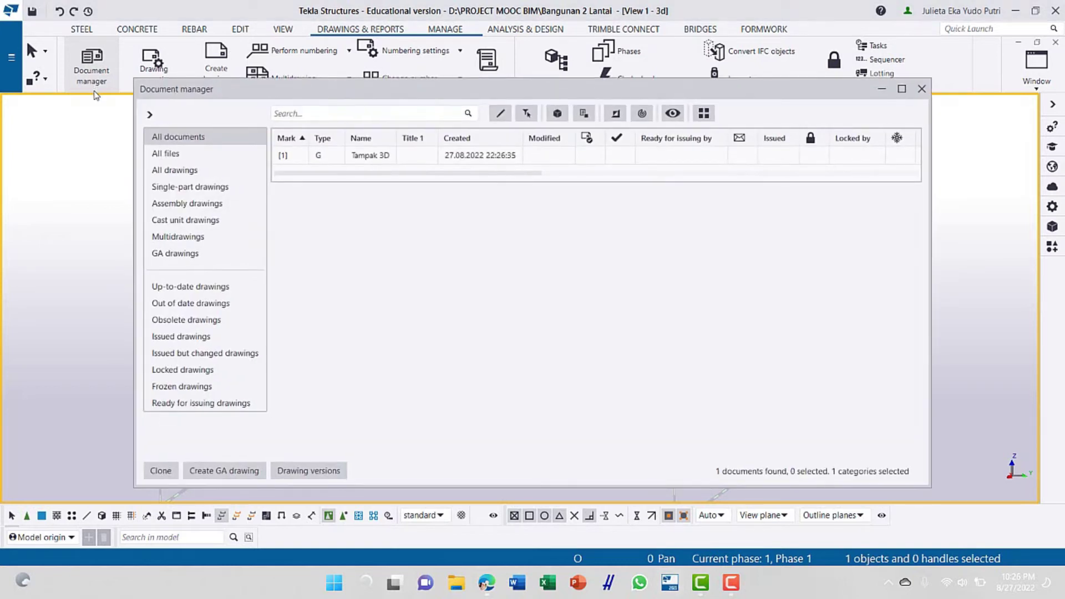
click(375, 159)
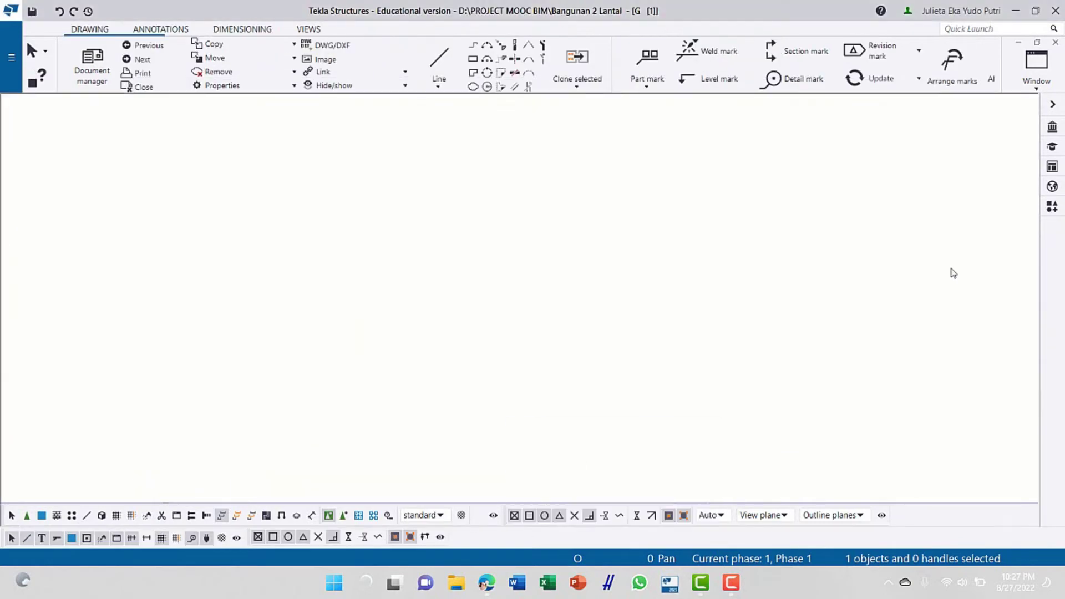
click(605, 352)
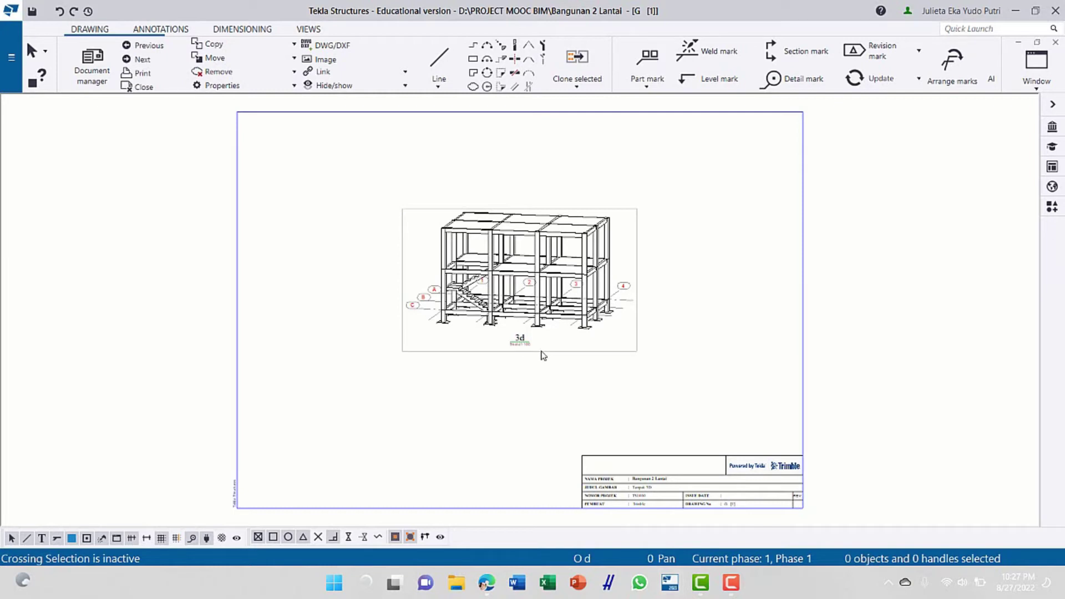
Set the view scale to 1/50 through the open drawing's general arrangement properties and modify the drawing
click(543, 356)
right_click(683, 370)
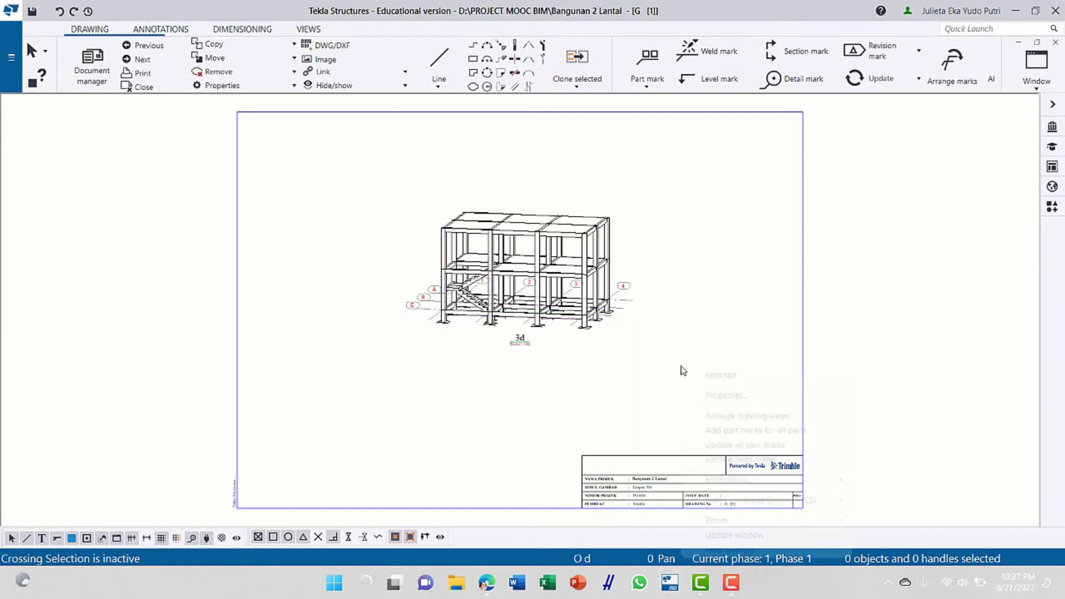
click(688, 394)
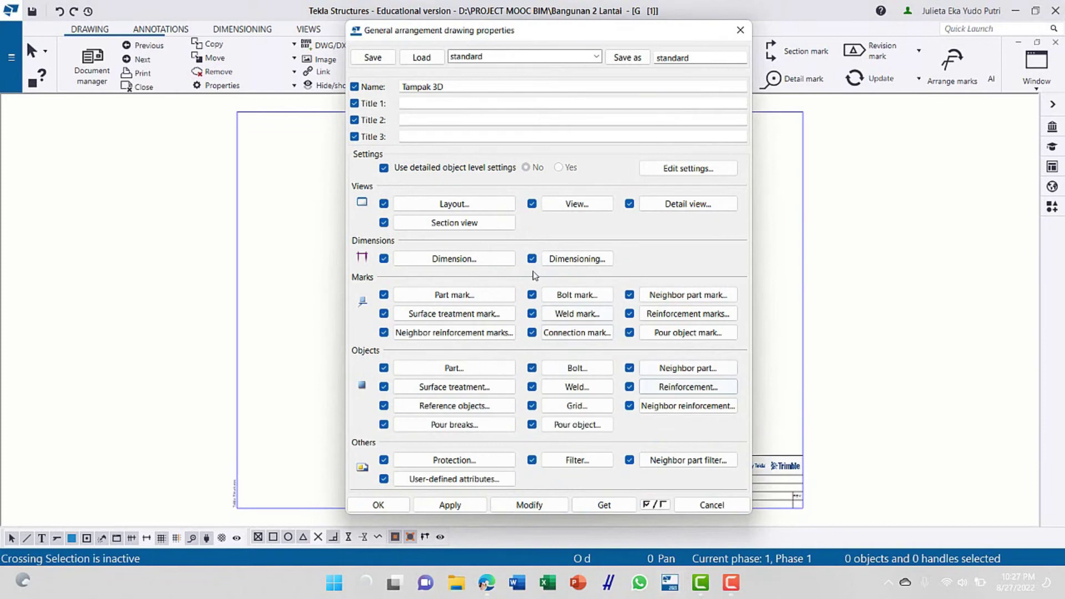
drag(599, 31, 810, 70)
scroll(321, 320, down, 1)
middle_drag(320, 321, 155, 333)
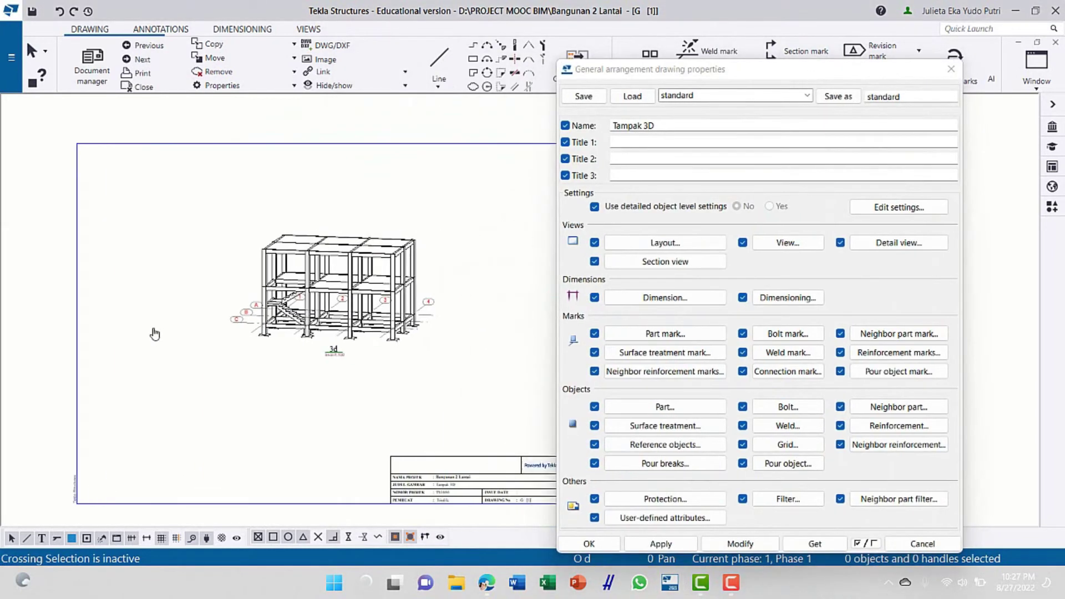
click(757, 248)
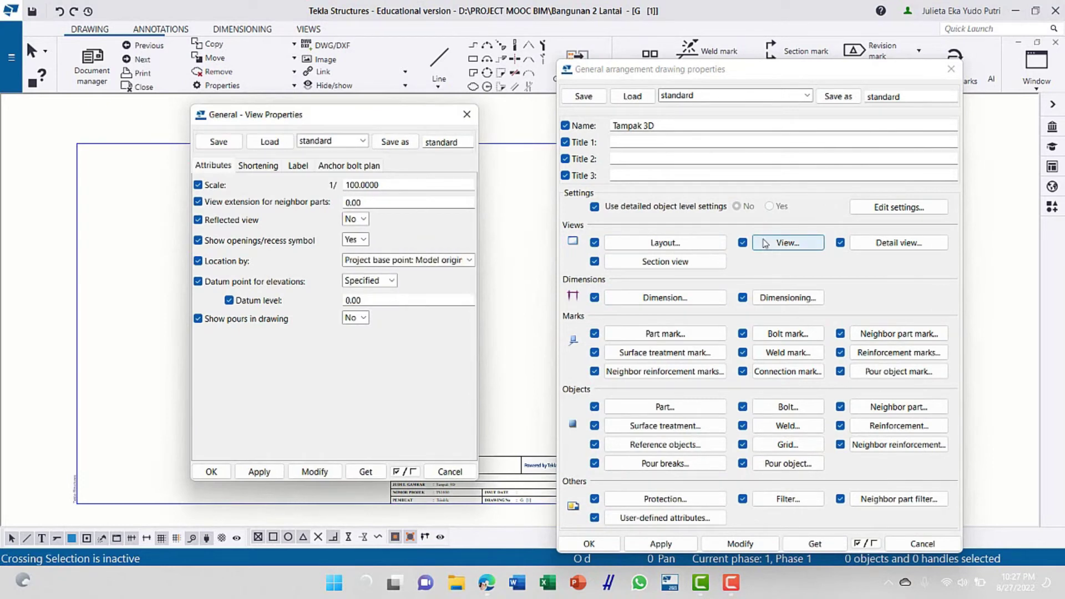
drag(388, 185, 355, 185)
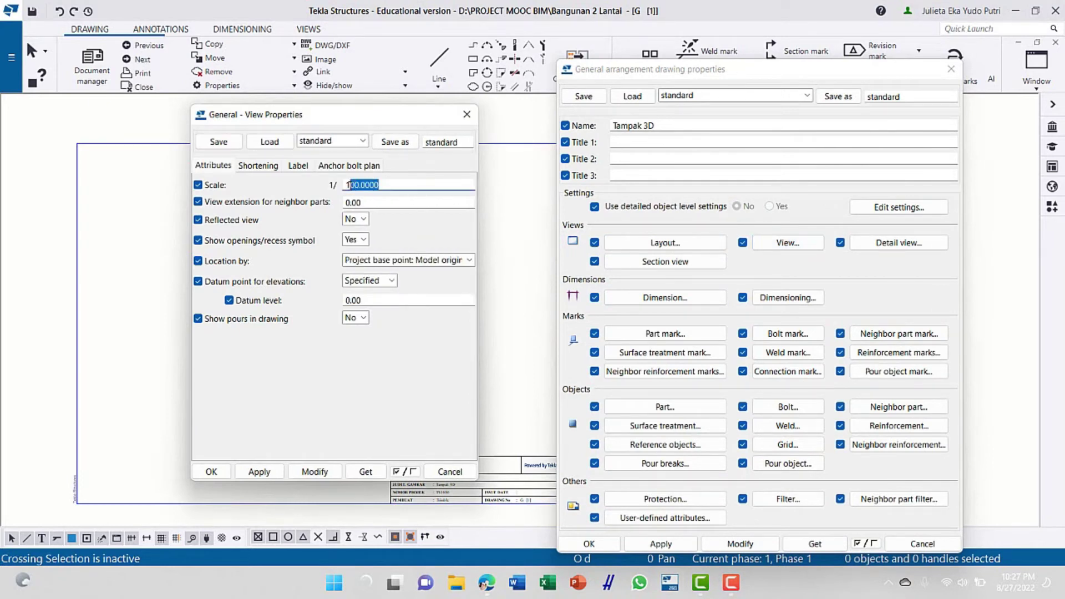
text(50)
drag(341, 116, 651, 114)
click(625, 470)
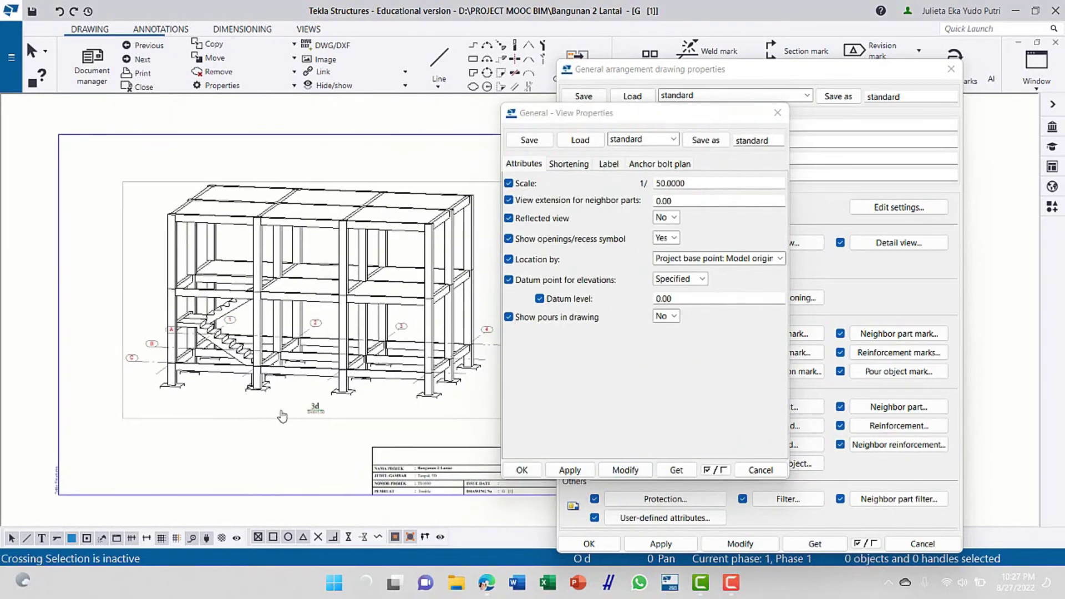
Set the view label's horizontal position to left aligned to view frame and modify the drawing
click(609, 165)
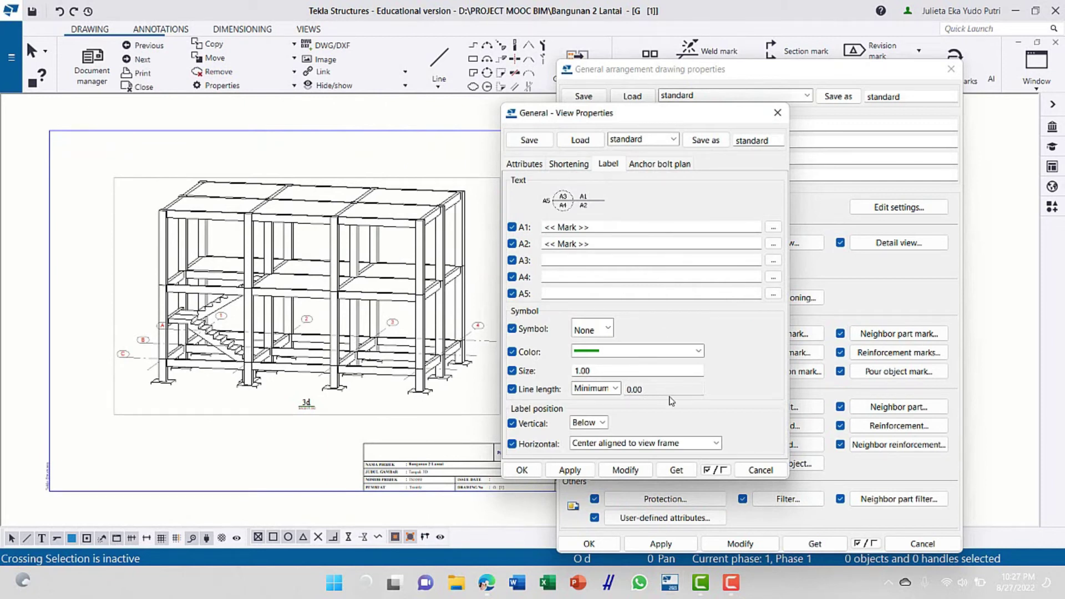
click(707, 444)
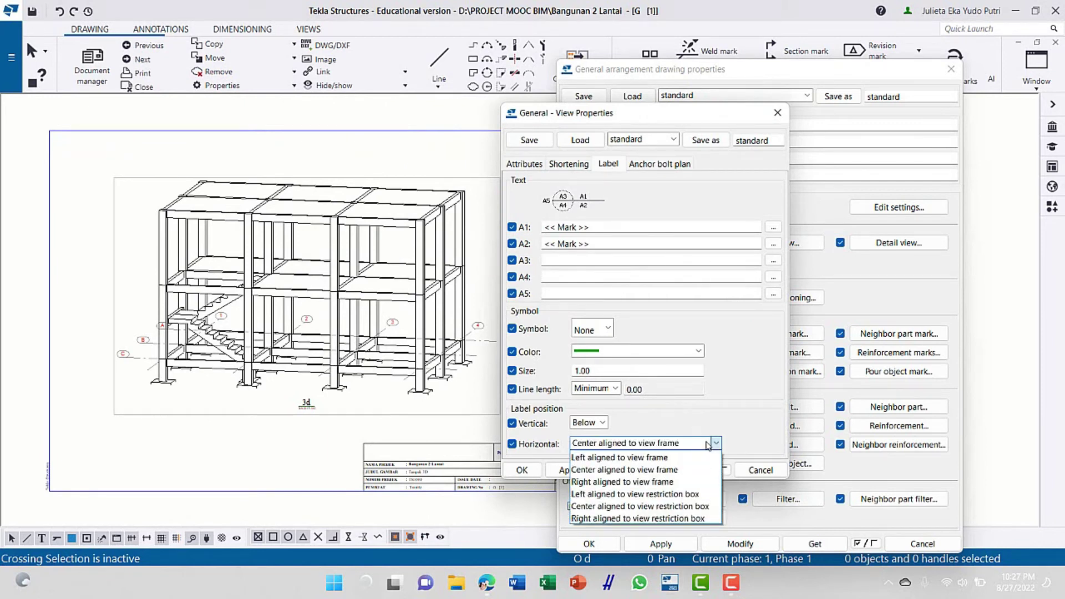
click(619, 457)
click(623, 473)
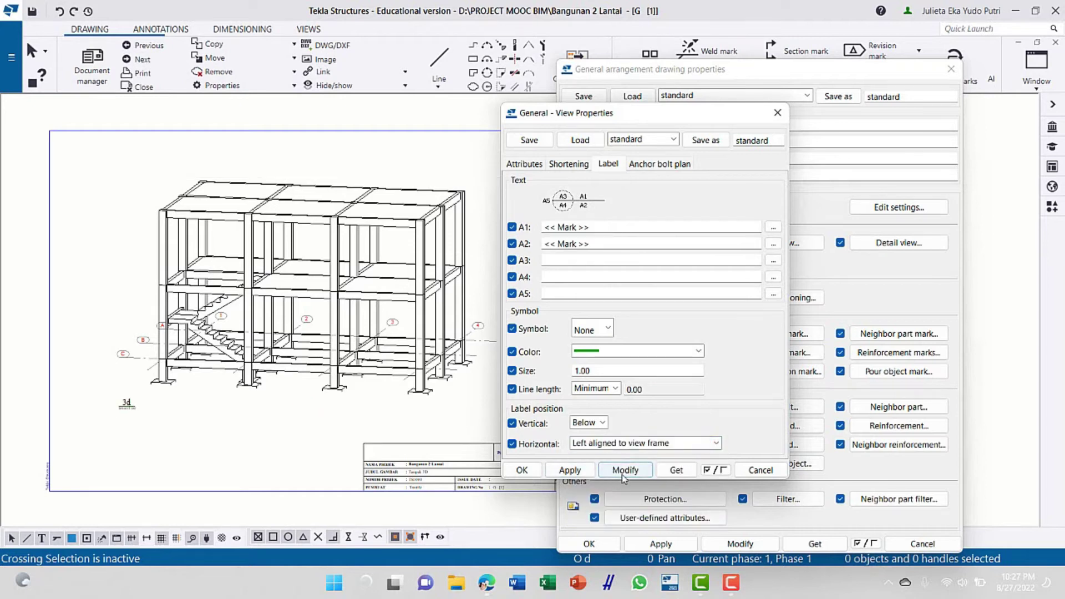
Set the view label's symbol colour to black and its symbol to the circle, and modify the drawing
scroll(111, 443, up, 5)
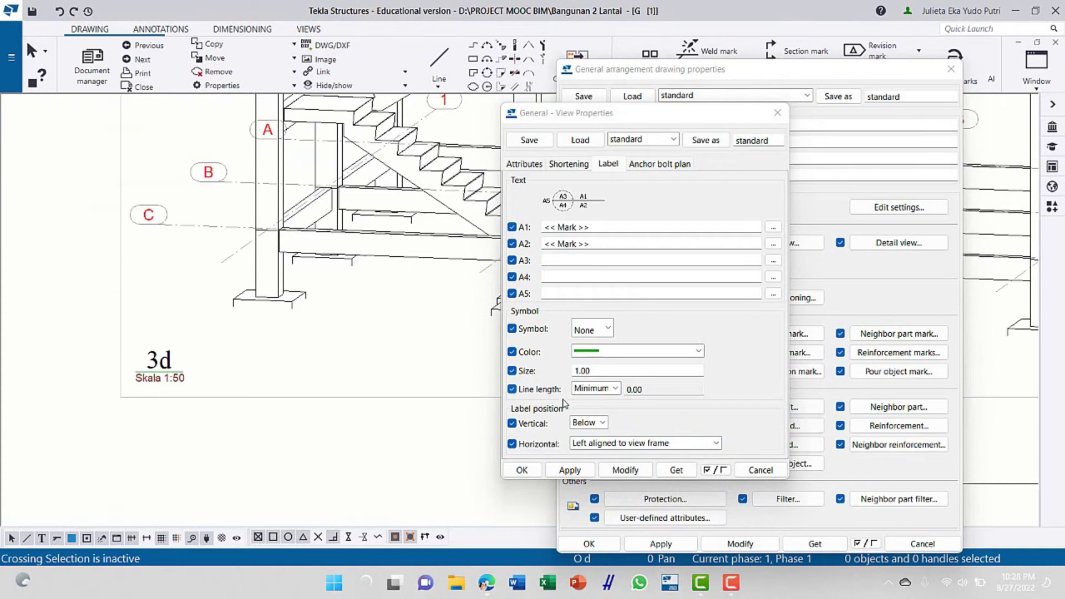
click(613, 352)
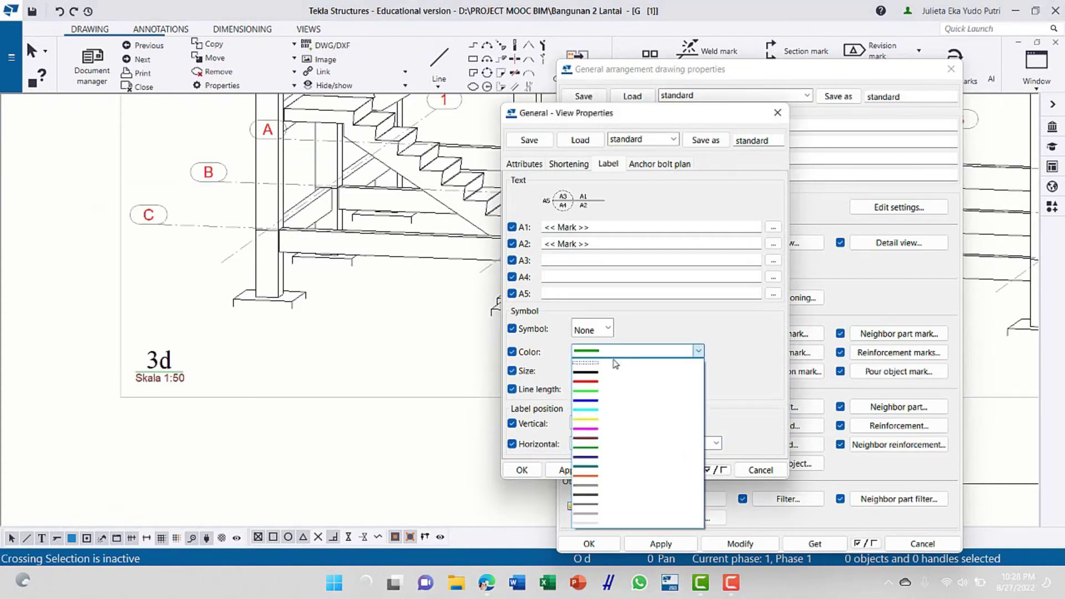
click(610, 376)
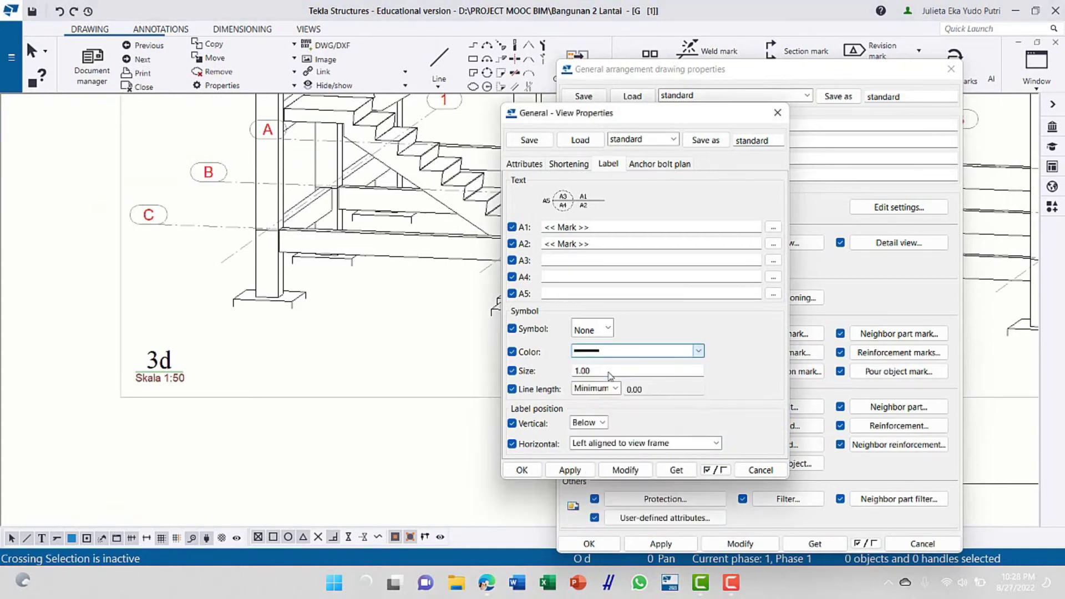
click(599, 331)
click(586, 360)
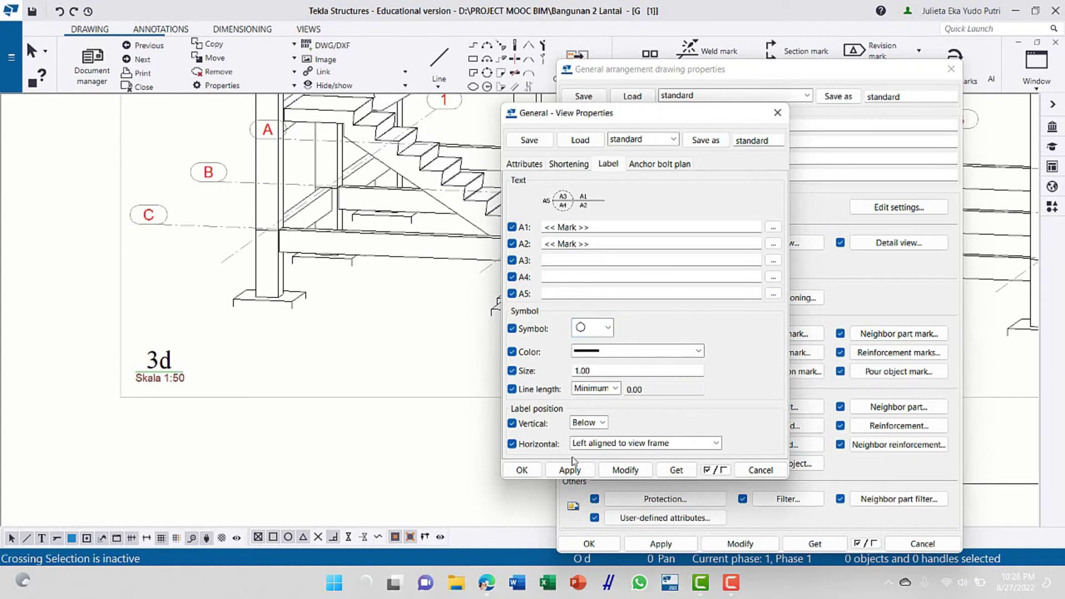
click(613, 473)
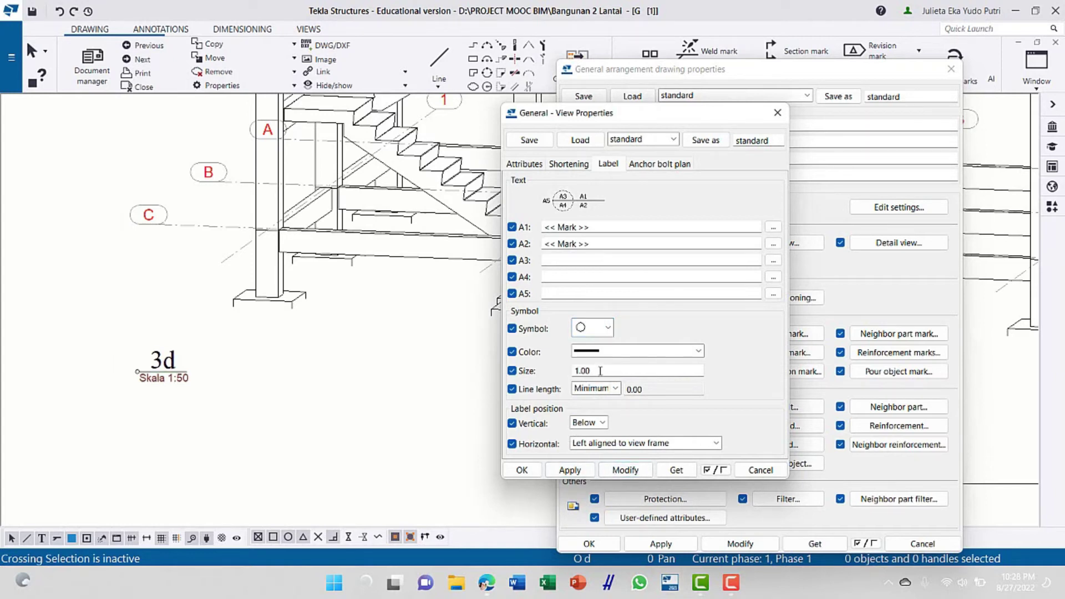
Set the view label's symbol size to 8 and modify the drawing
drag(598, 374, 574, 374)
text(8)
click(616, 471)
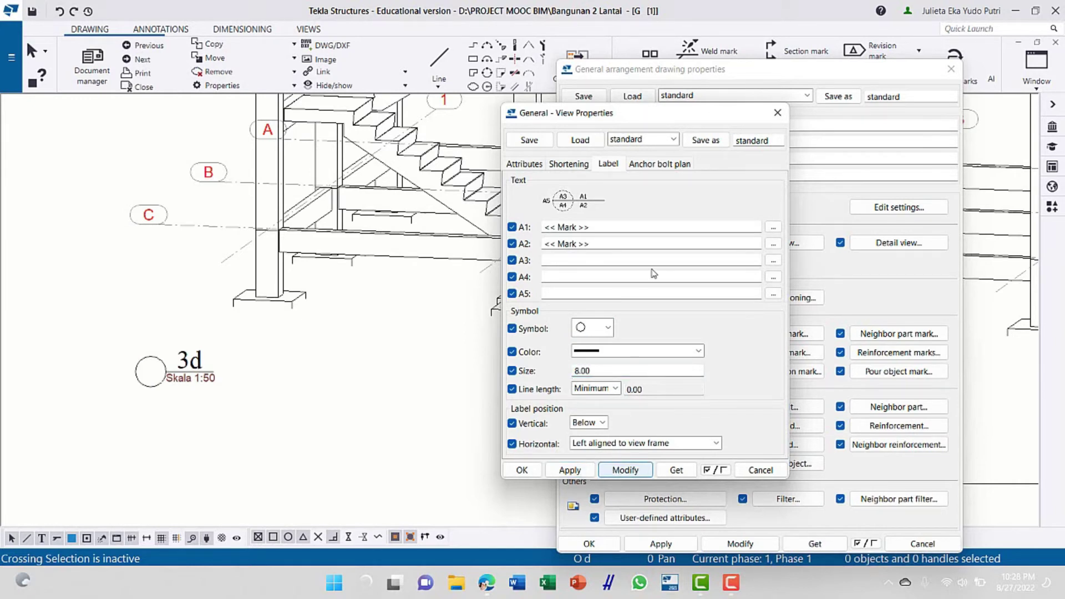
In the A2 label's mark contents, give the Scale element a black Times New Roman font, size 12, and modify the drawing
click(774, 244)
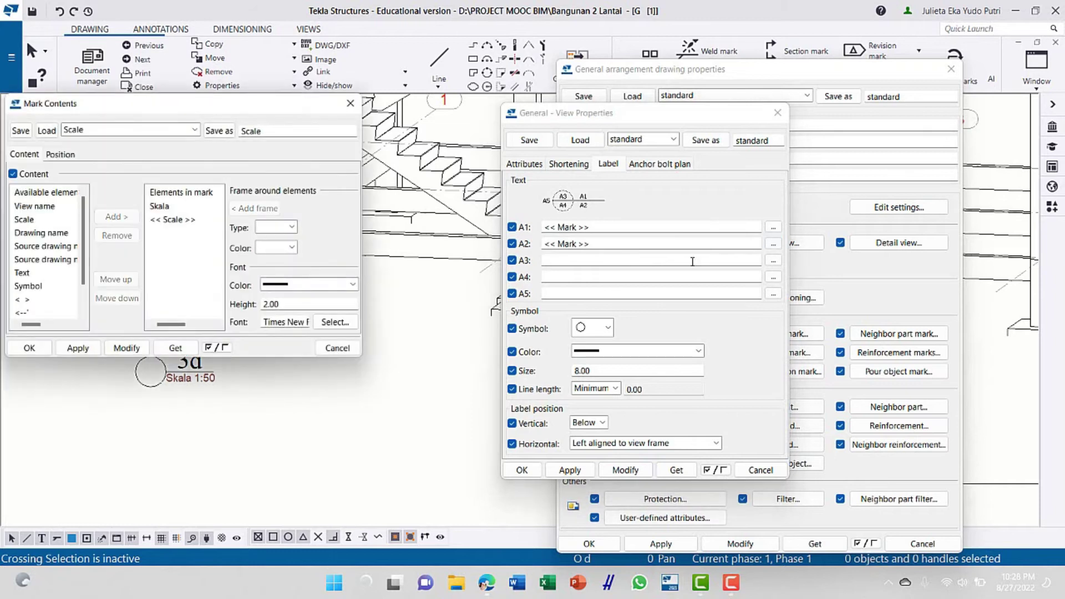
drag(219, 104, 686, 143)
click(639, 258)
click(730, 323)
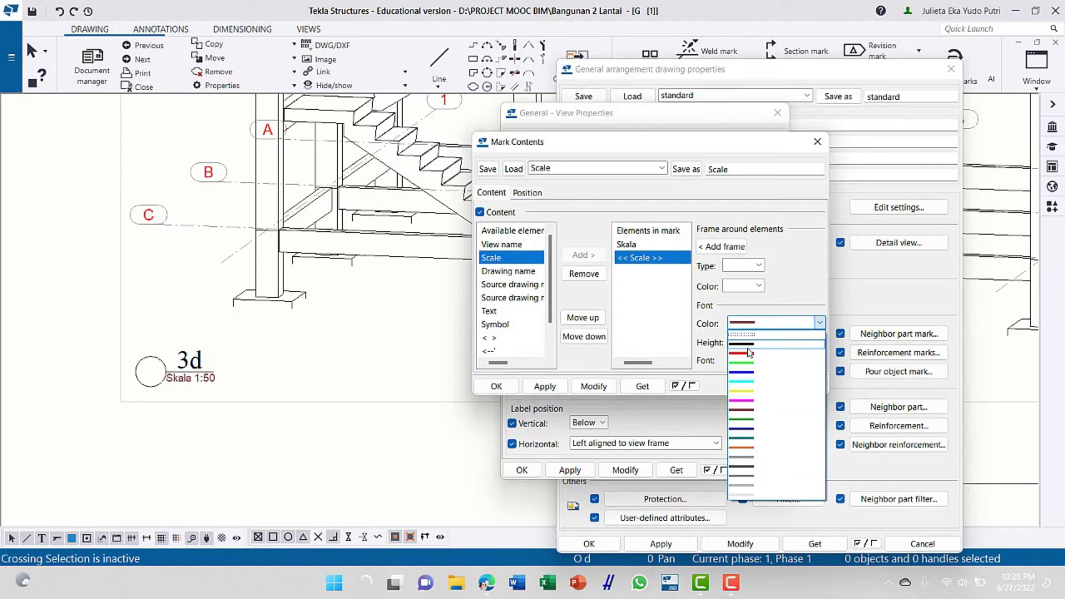
click(750, 352)
click(786, 362)
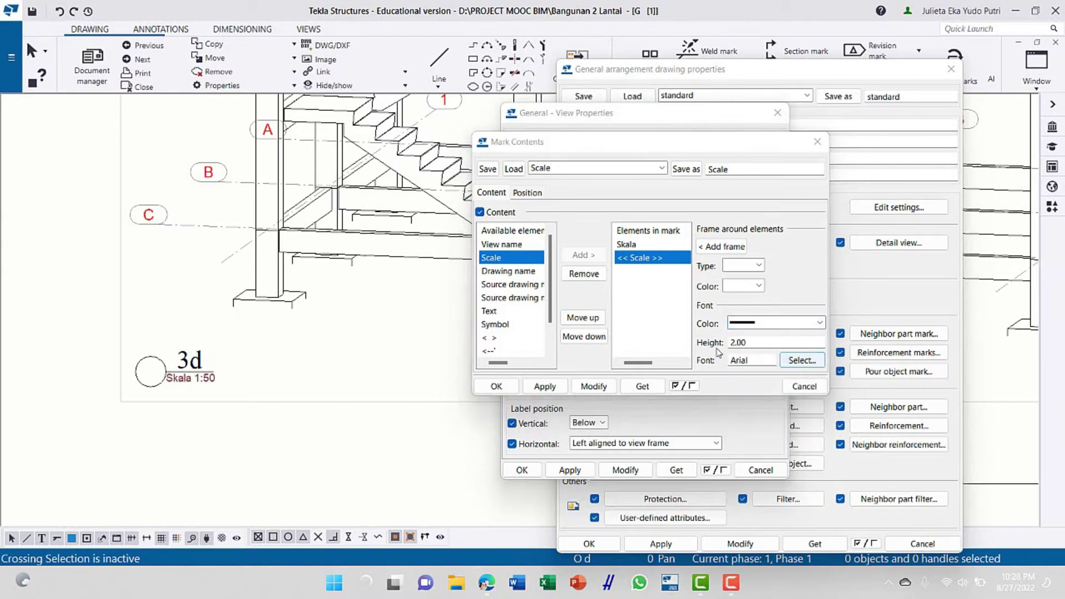
scroll(568, 275, down, 20)
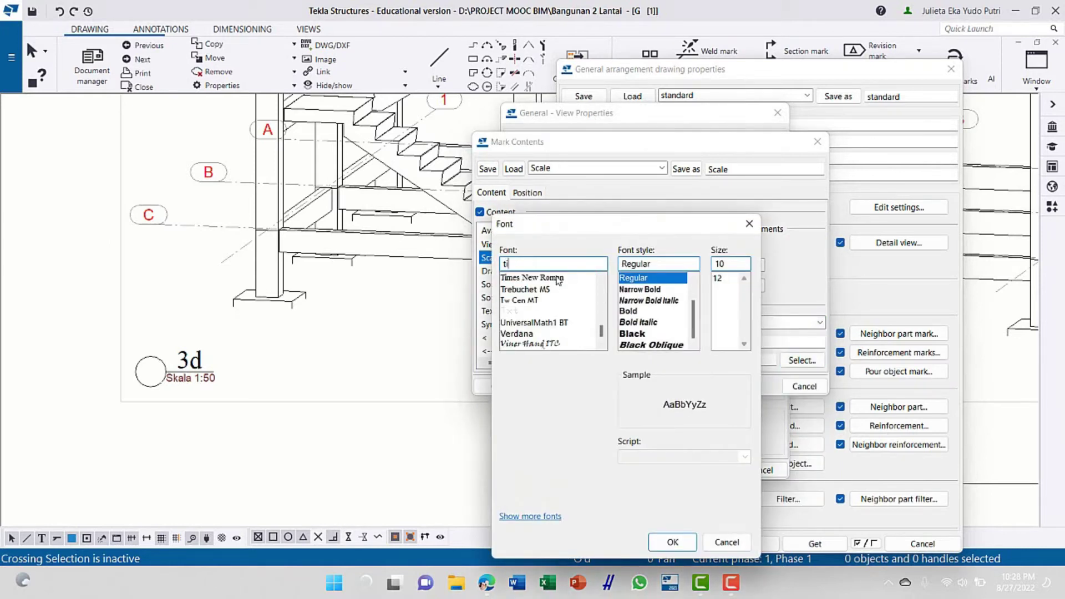
click(561, 278)
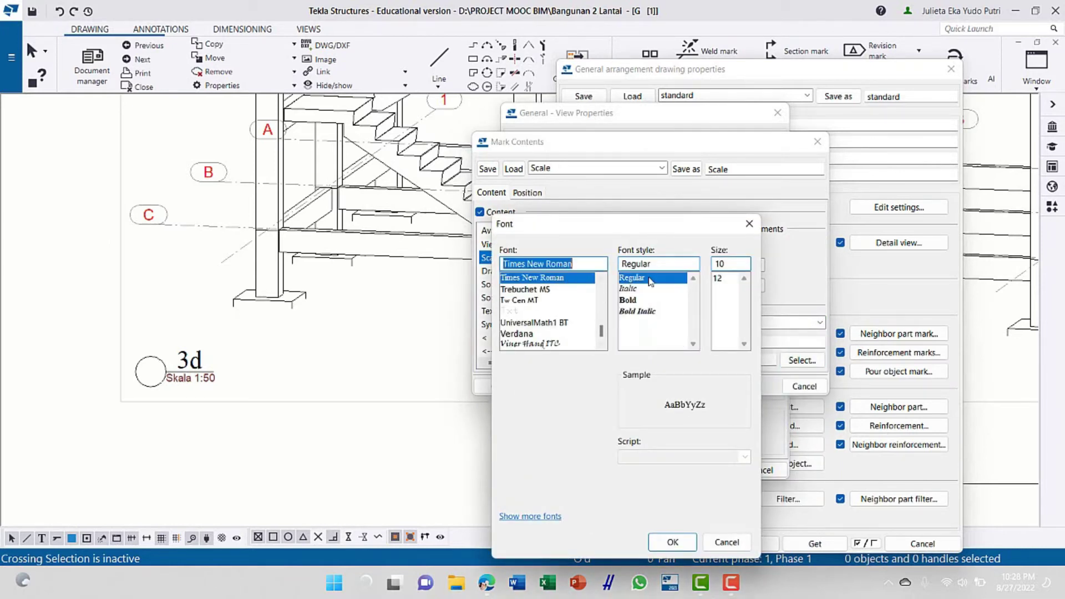
click(719, 278)
click(693, 544)
click(595, 387)
Give the Skala text element of the A2 label a black Times New Roman font, size 12, and accept the mark contents
click(637, 246)
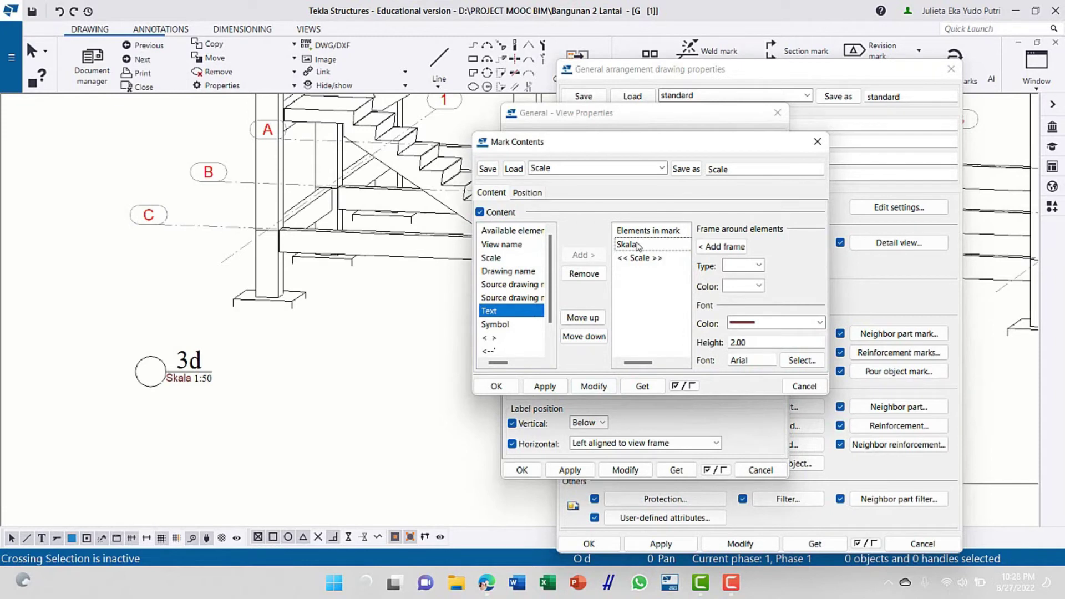
click(744, 324)
click(749, 344)
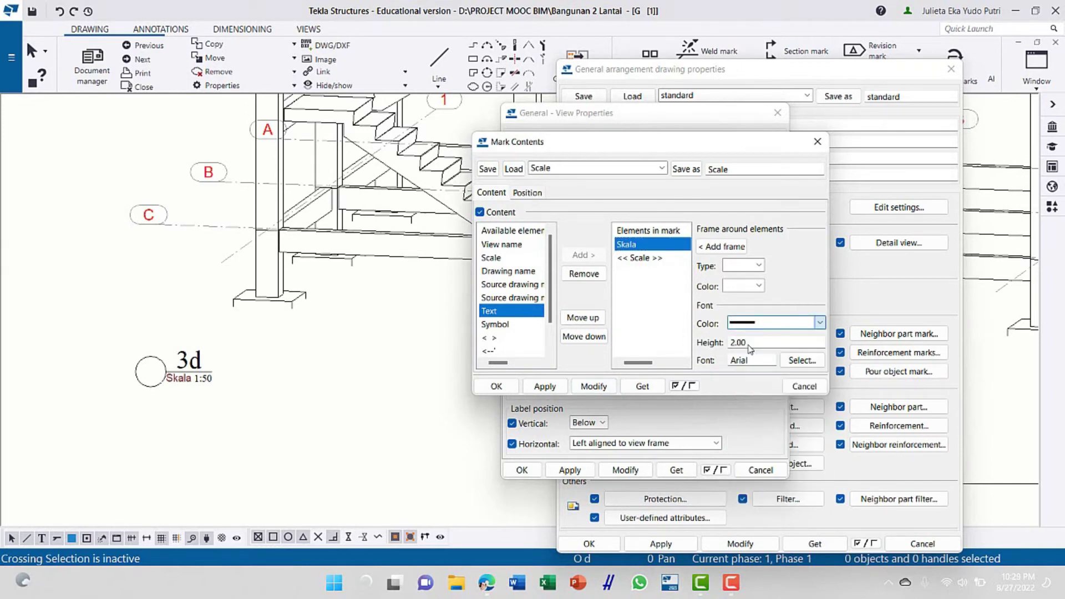
click(802, 360)
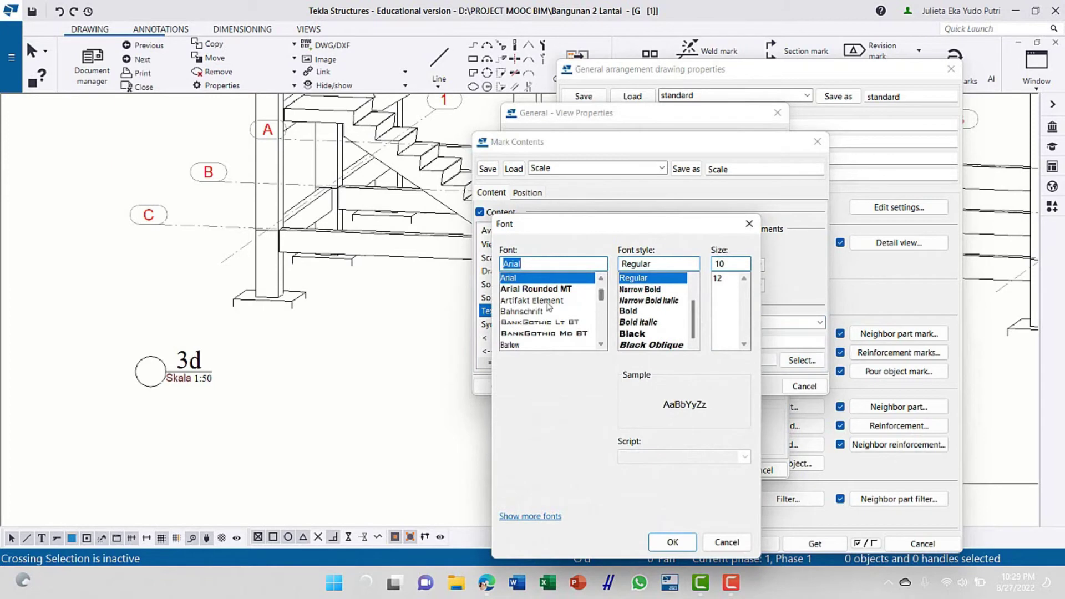
scroll(550, 307, down, 10)
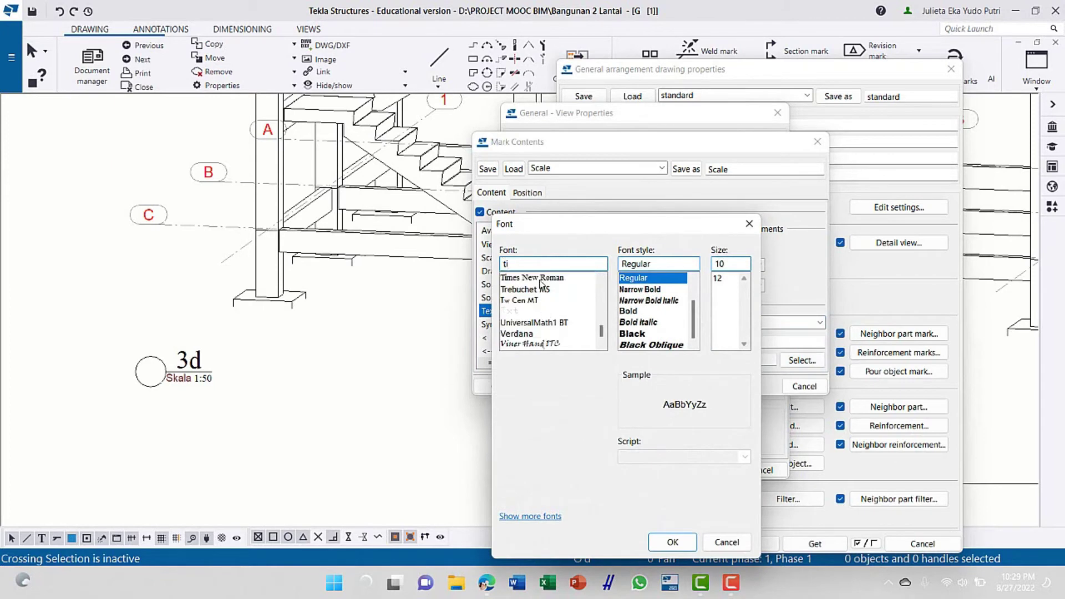
click(541, 280)
click(721, 279)
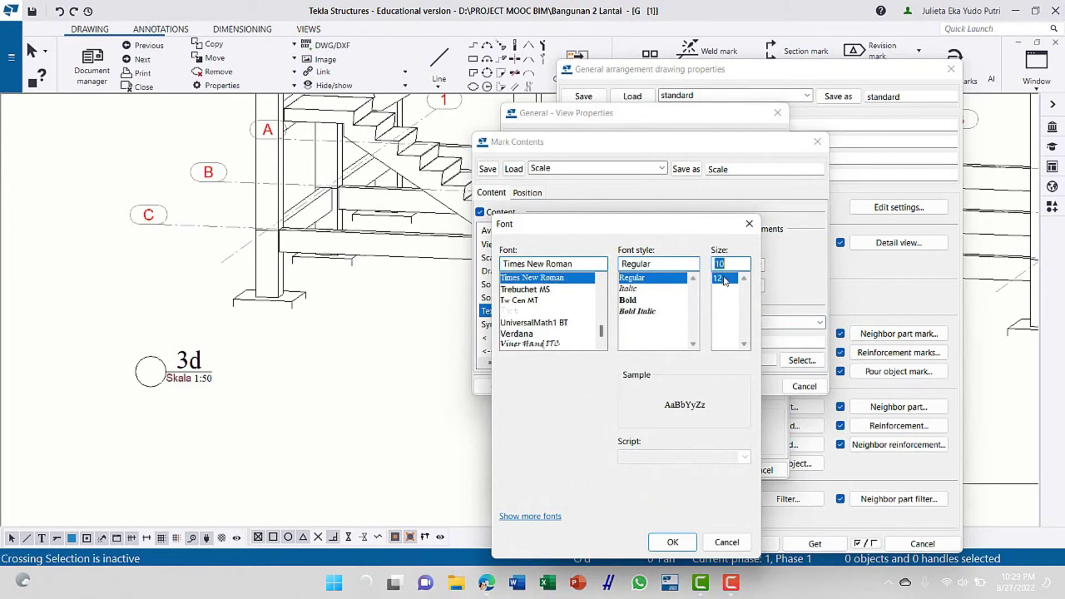
click(674, 541)
click(594, 386)
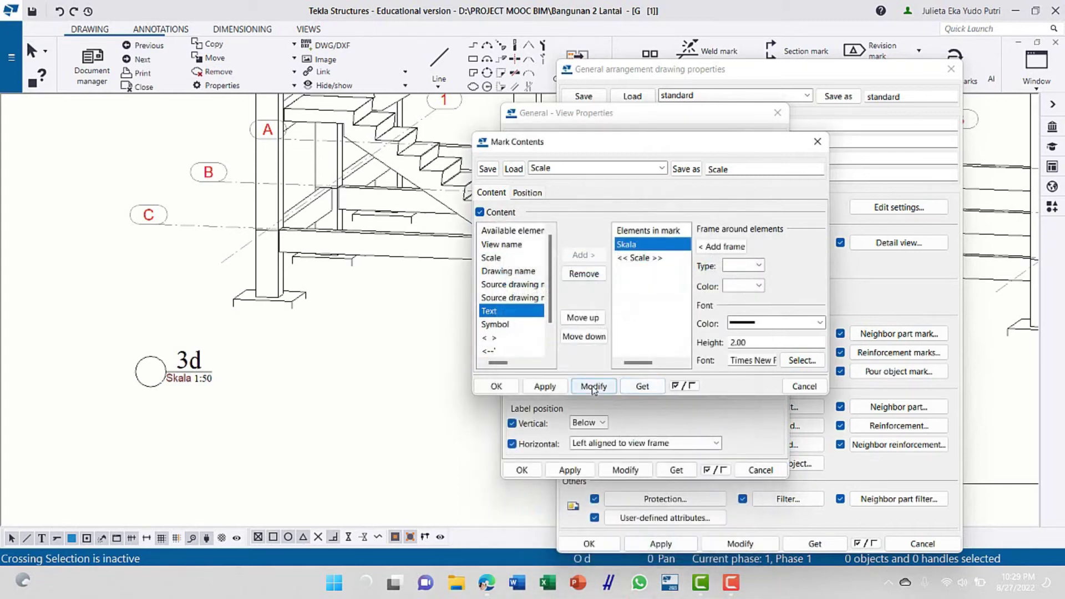
click(541, 388)
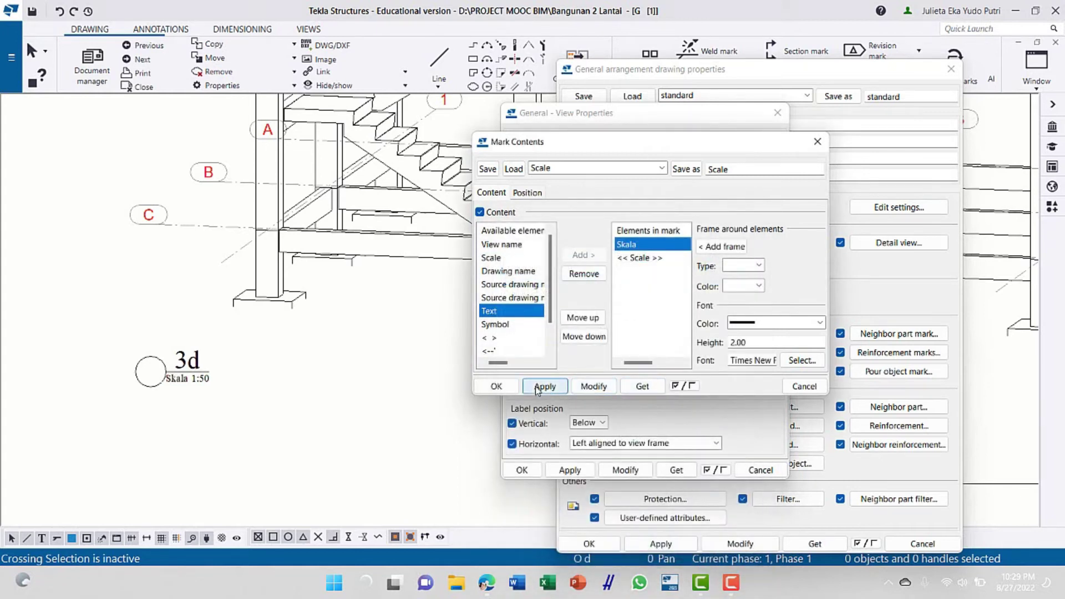
click(506, 388)
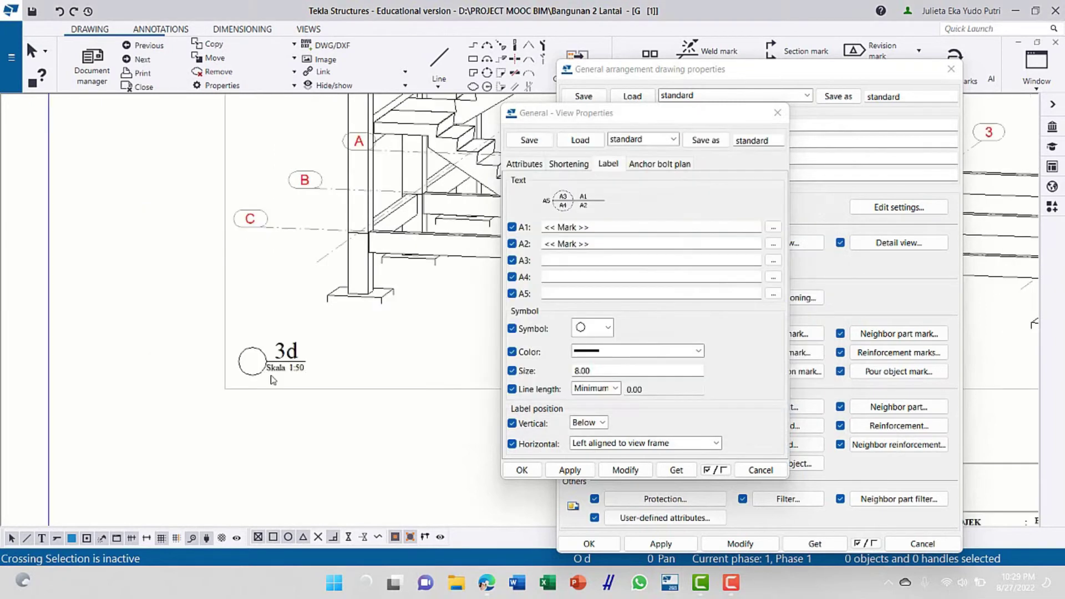
Set the view label's symbol size to 5.00 and modify the drawing
double_click(605, 371)
text(5.00)
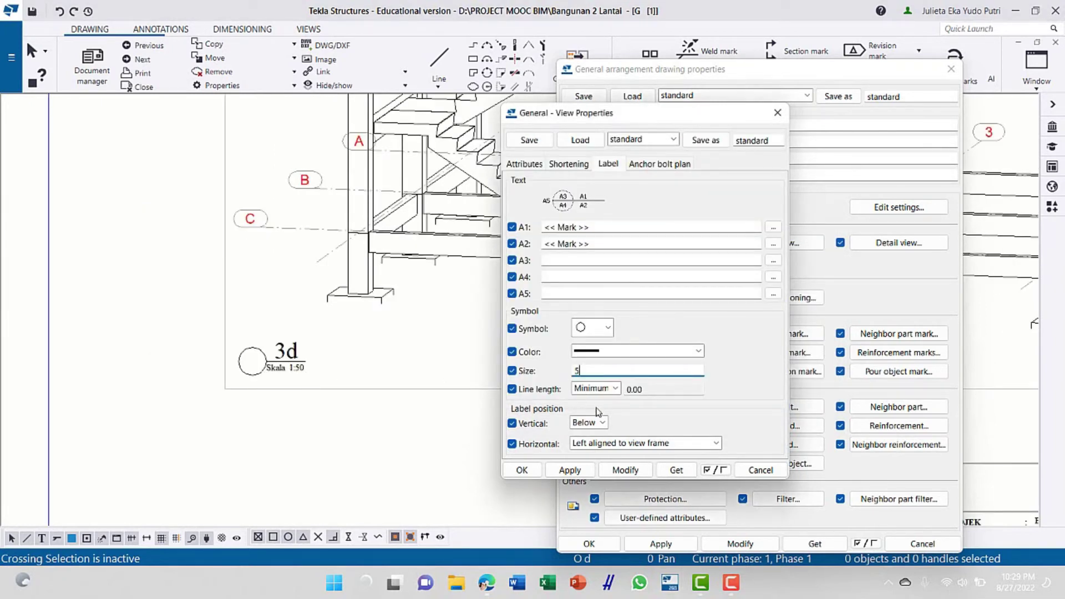
click(617, 470)
scroll(318, 375, down, 4)
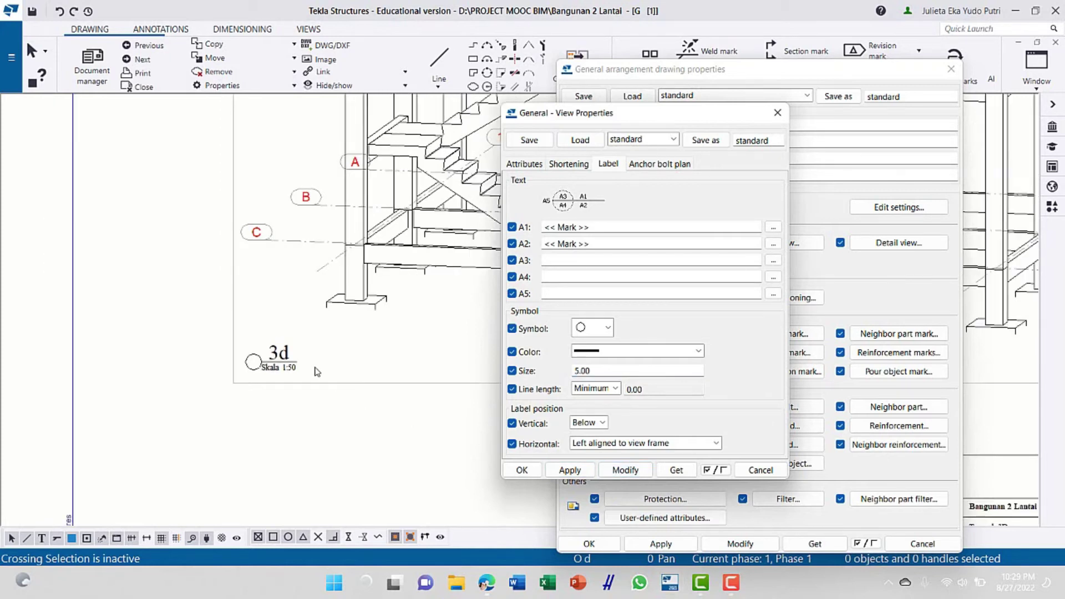
Apply the view label settings and accept both the view properties and the general arrangement drawing properties
scroll(390, 381, down, 3)
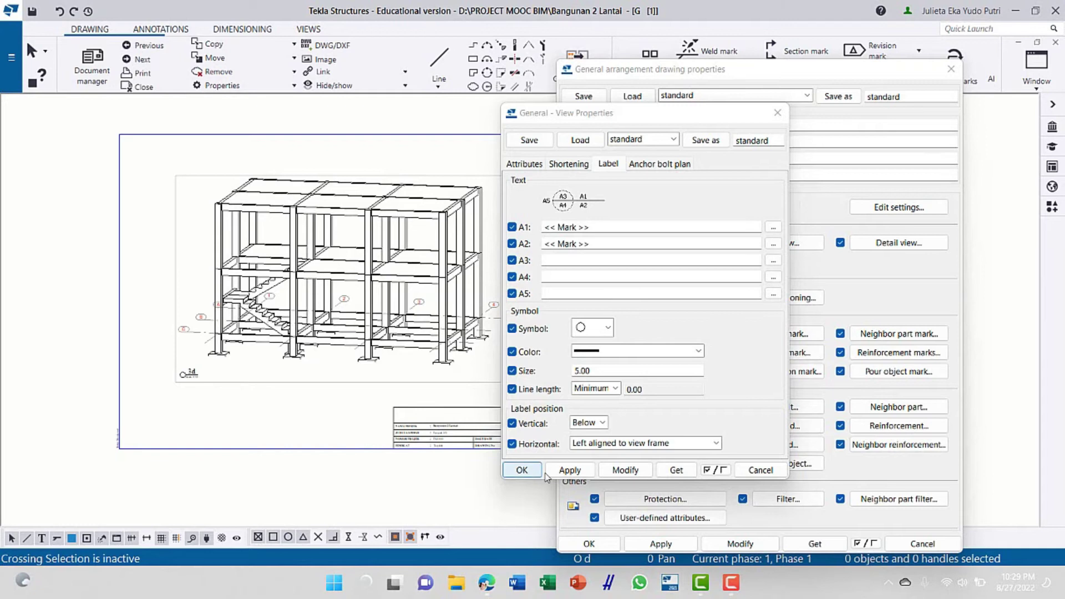
click(569, 471)
click(522, 471)
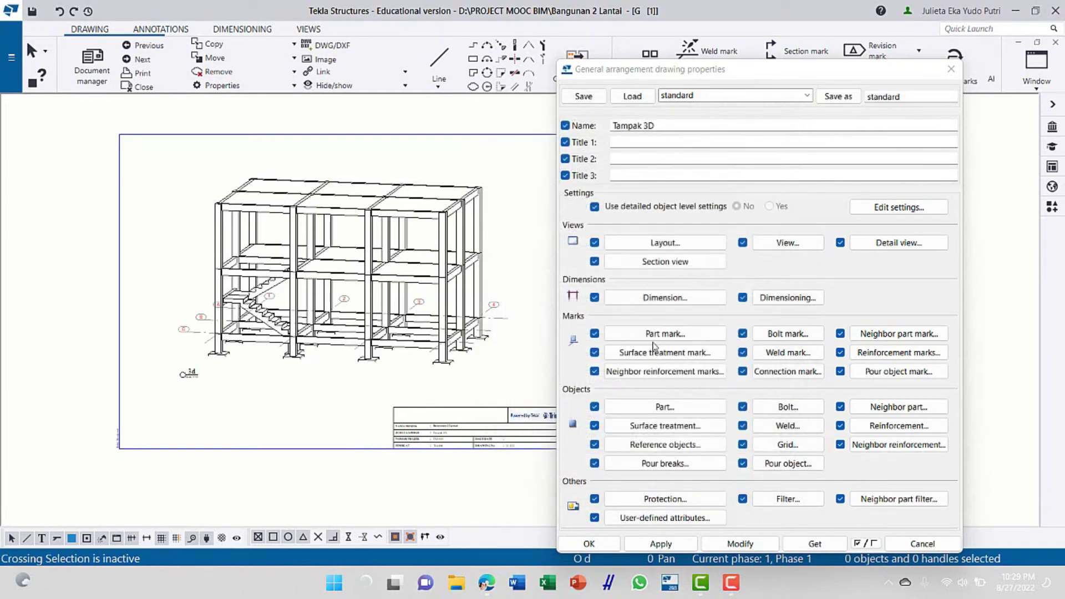
click(581, 542)
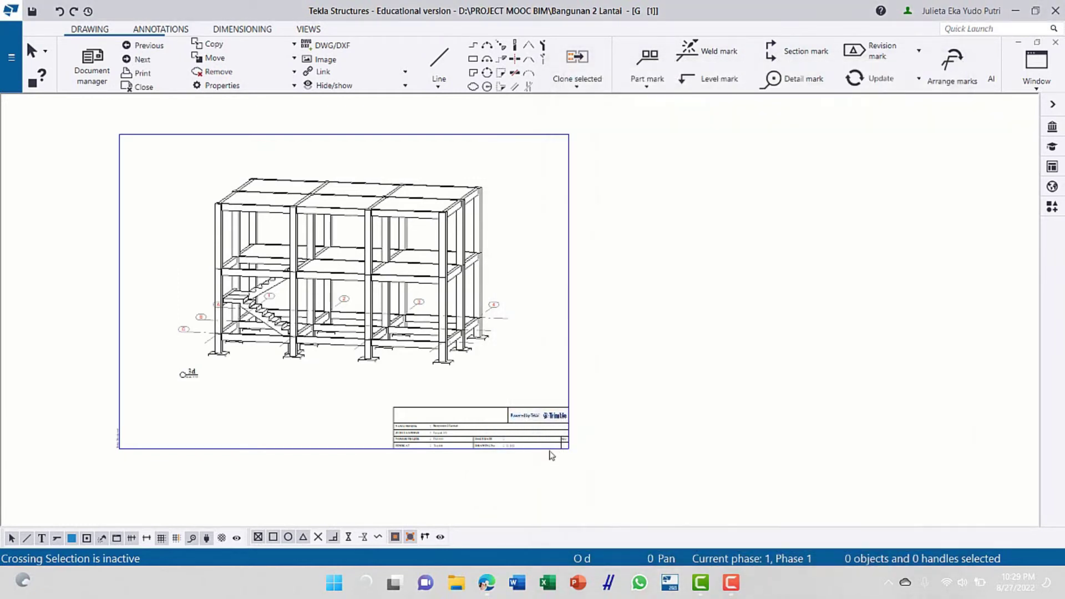
Move the 3D view slightly lower on the drawing sheet and deselect it
middle_drag(493, 373, 622, 371)
click(448, 303)
click(660, 351)
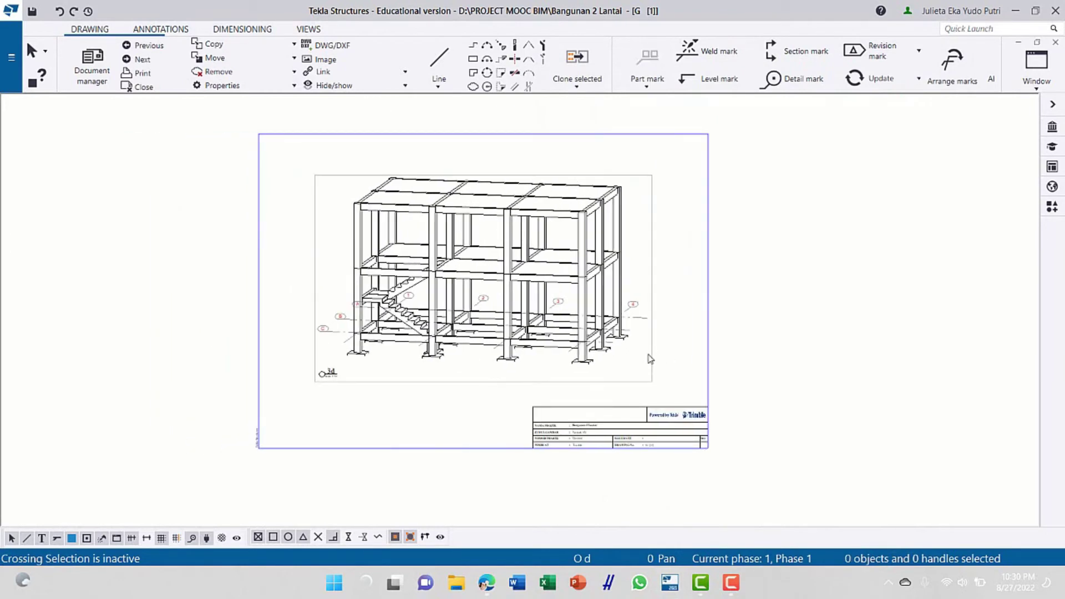
click(650, 359)
drag(651, 361, 649, 378)
click(747, 405)
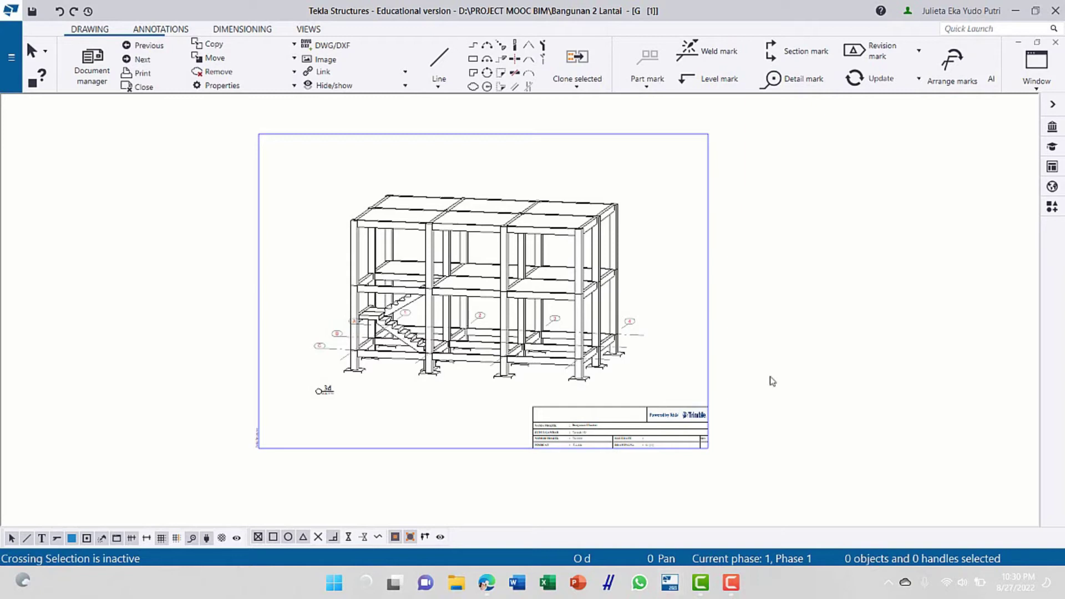
Open printing for the Tampak 3D drawing and set the PDF file location to the Bangunan 2 Lantai - Drawing folder
click(142, 74)
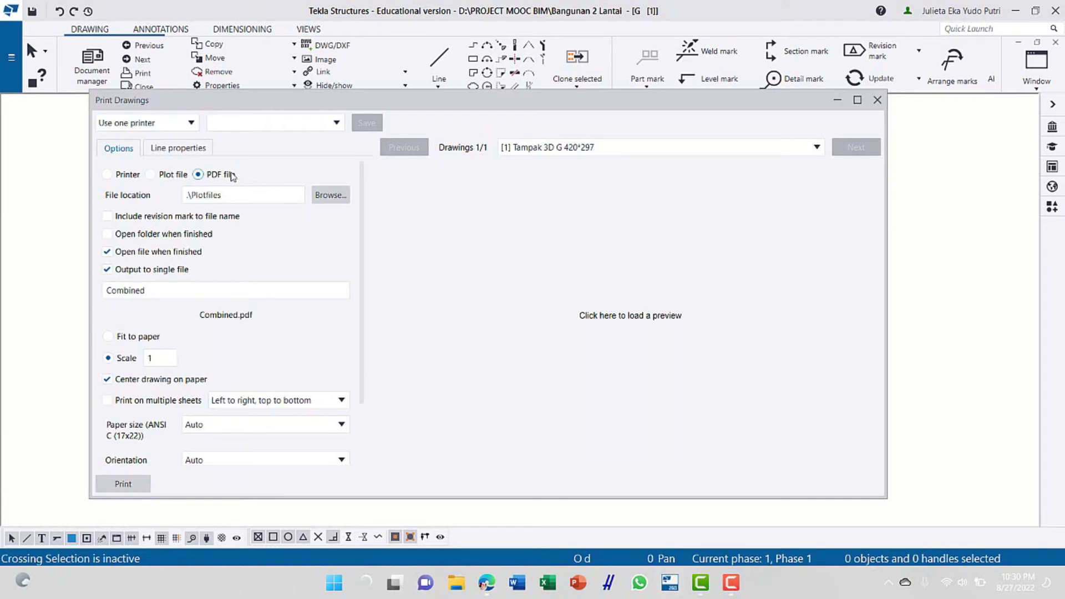
click(327, 198)
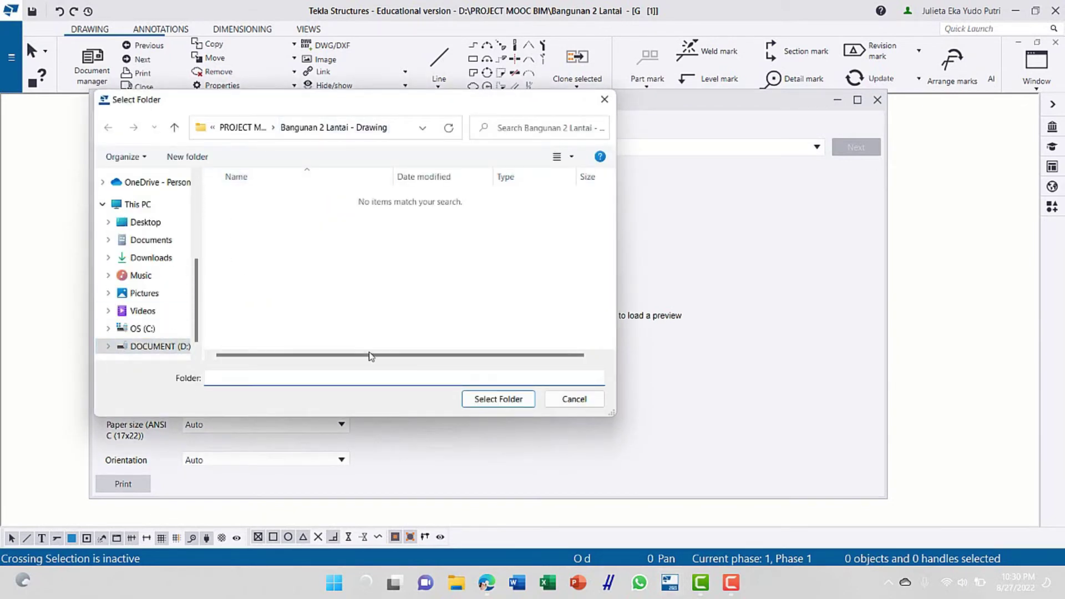
click(486, 403)
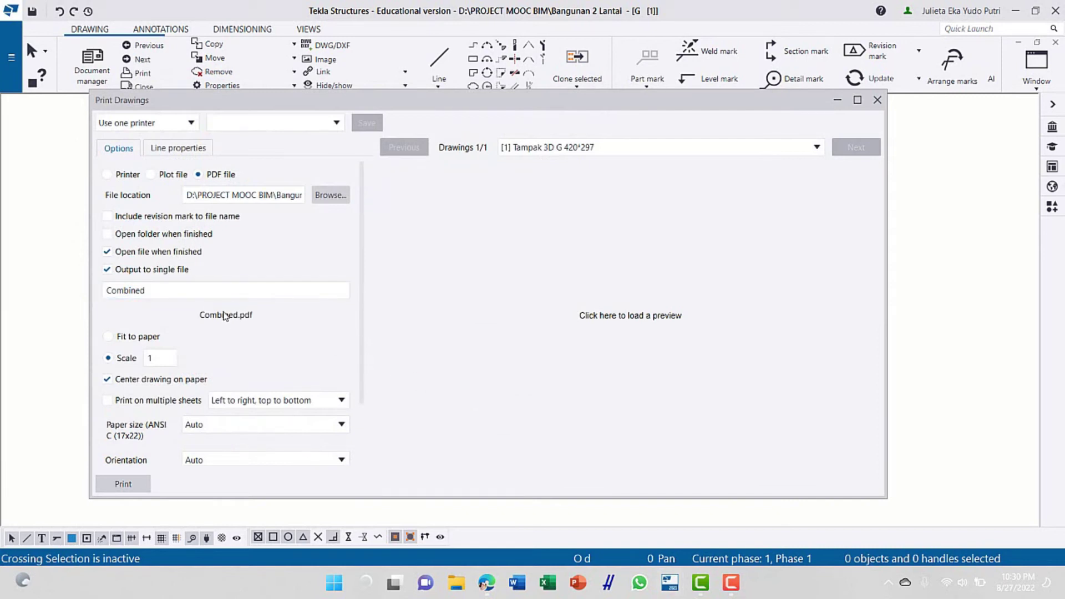
Name the single PDF output file "[1] Tampak 3D"
click(173, 290)
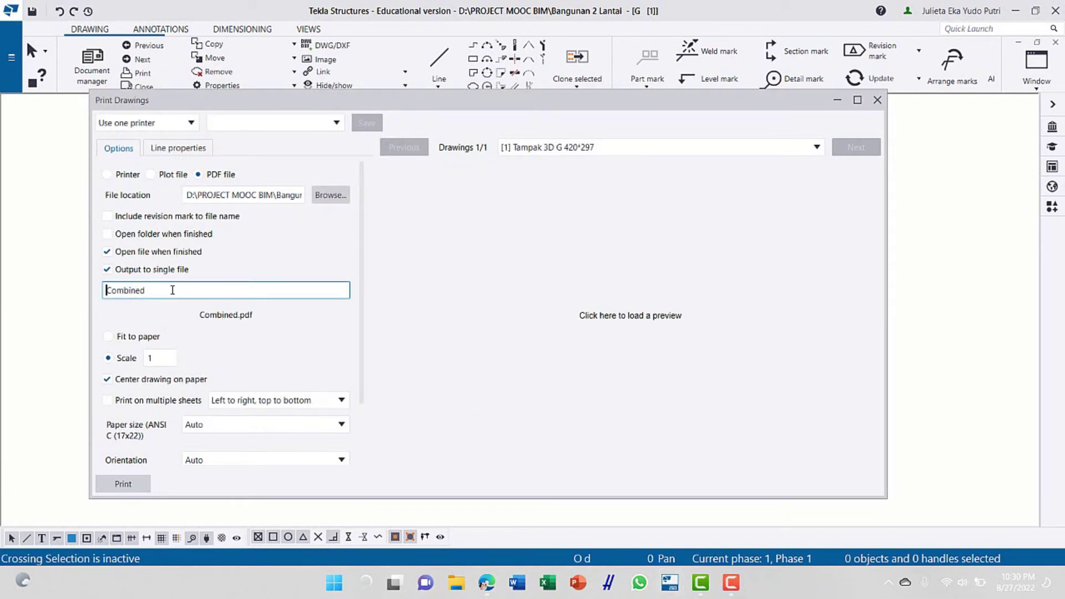
drag(172, 290, 89, 293)
text(()
text(1])
text( Tampak 3)
text(D)
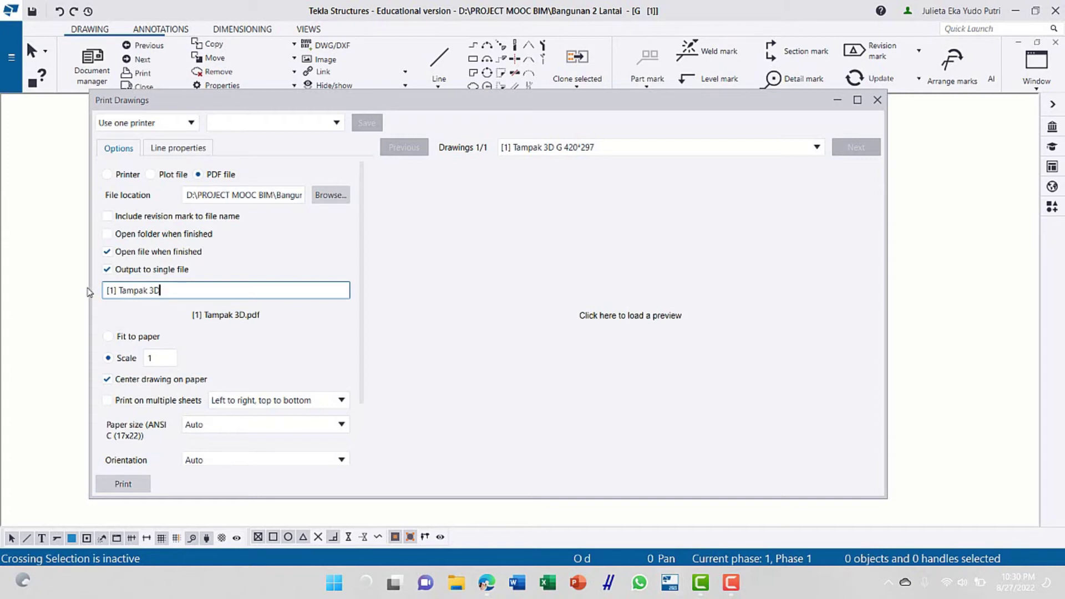
Set the paper size to A3, load the print preview and print the drawing to PDF
scroll(216, 424, down, 2)
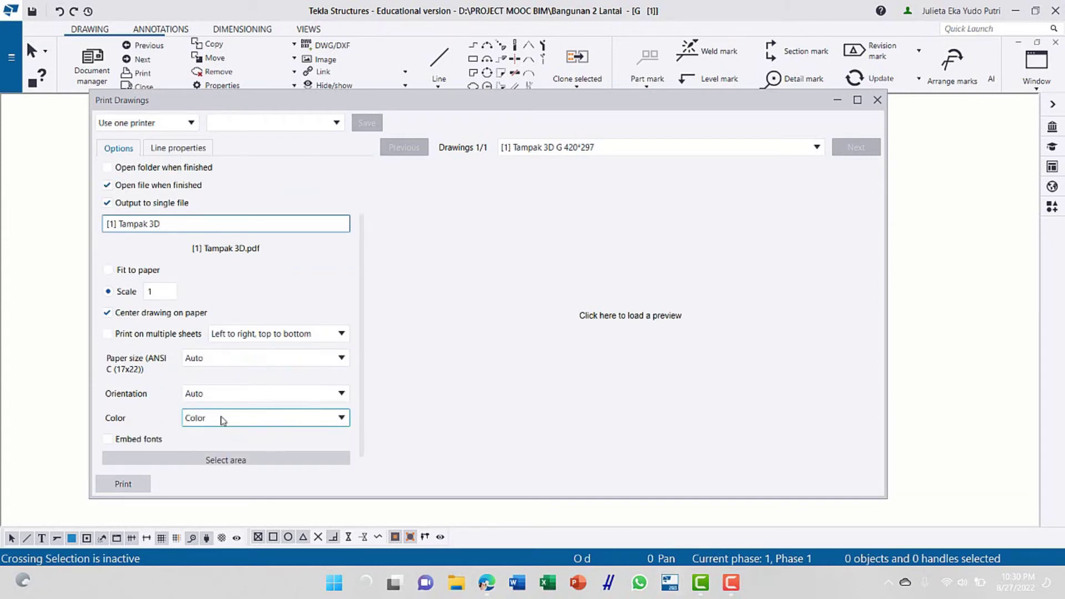
click(222, 365)
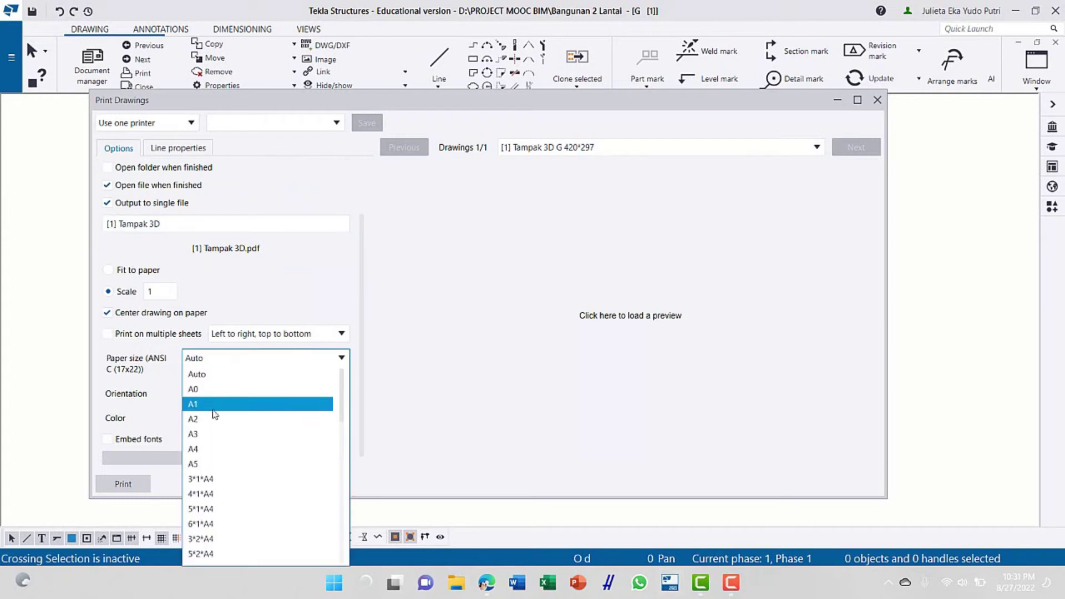
click(216, 433)
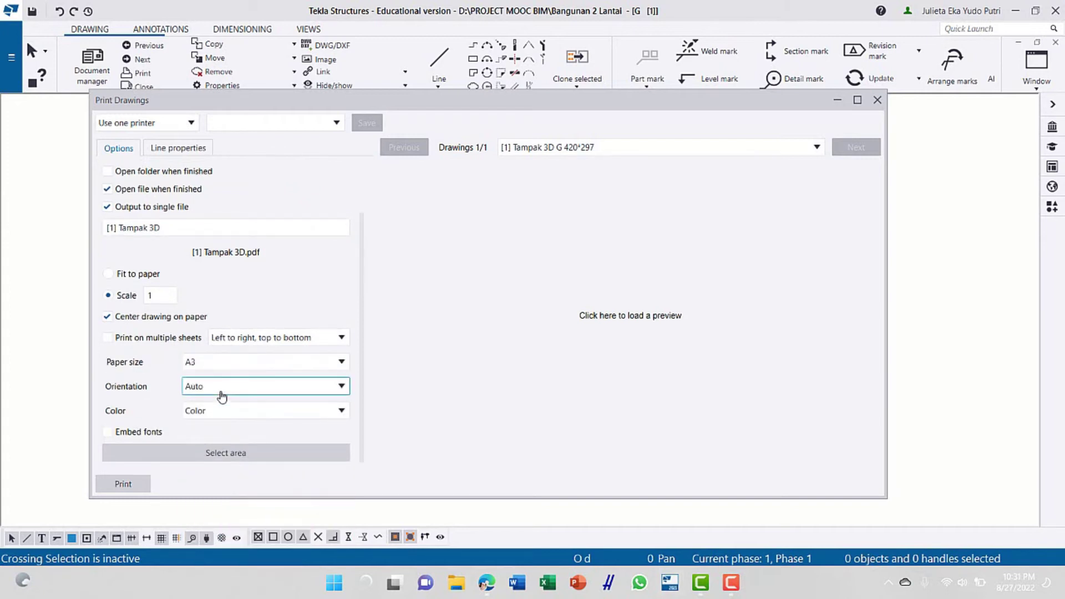
click(641, 323)
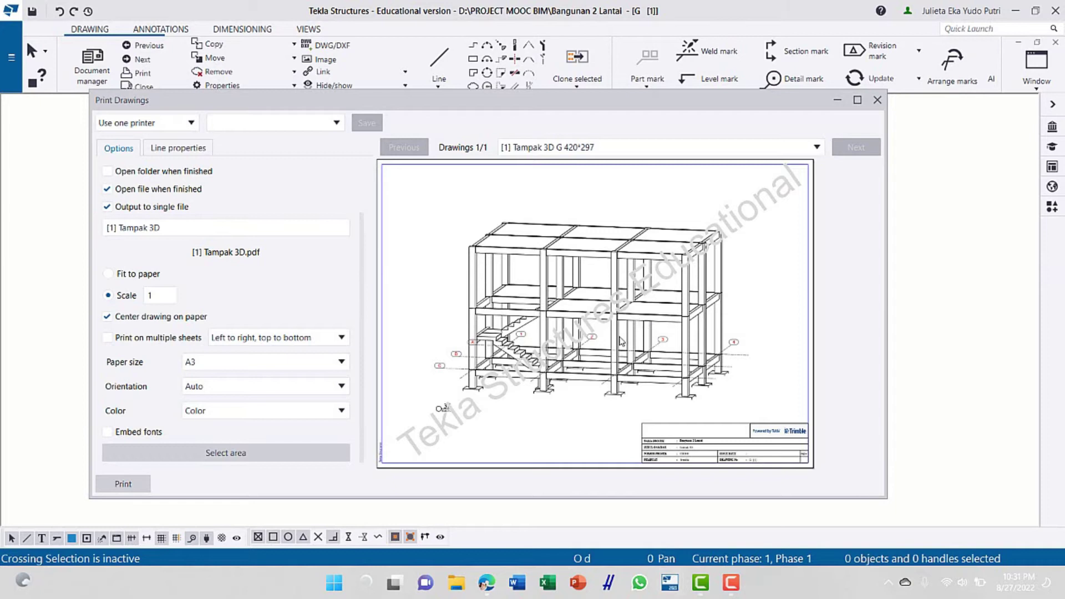
click(130, 486)
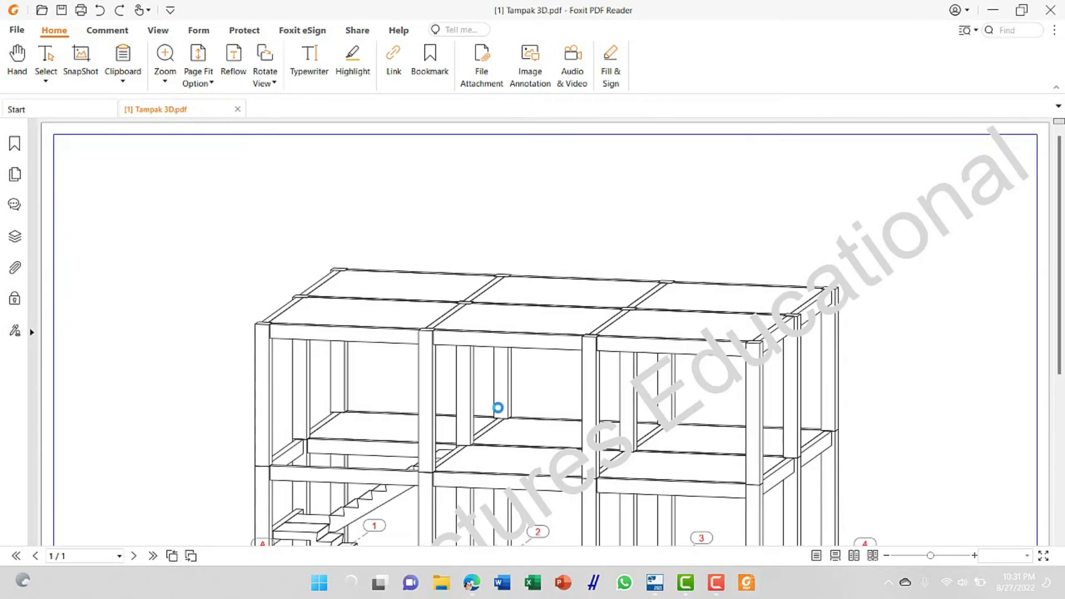
Examine the printed Tampak 3D sheet in Foxit PDF Reader, checking the structure, view label and title block
scroll(513, 413, down, 3)
click(914, 554)
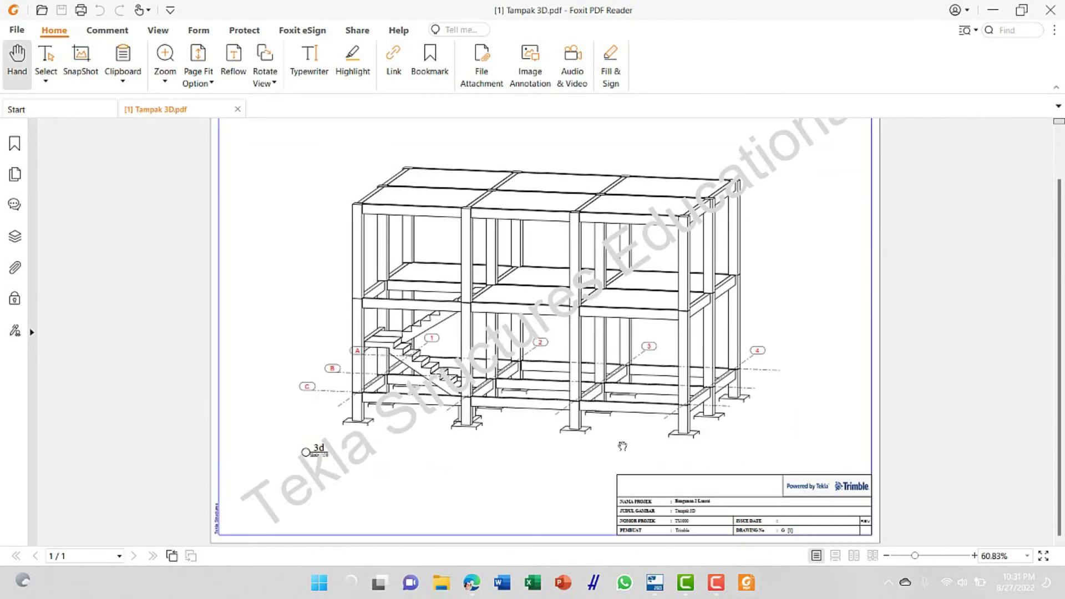
scroll(622, 446, up, 2)
scroll(637, 464, down, 2)
scroll(614, 441, up, 2)
click(924, 556)
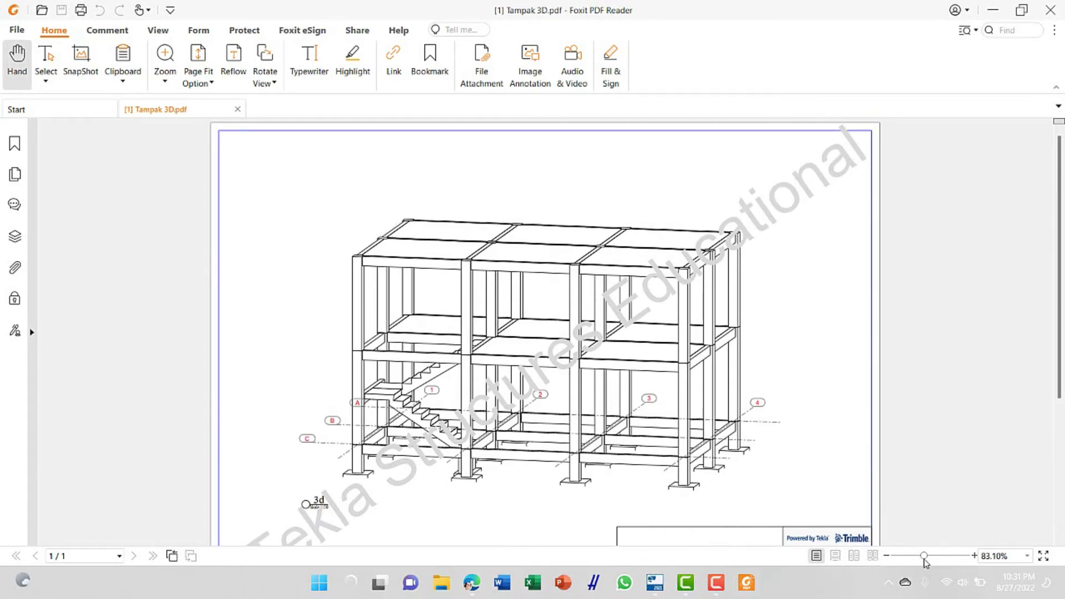
scroll(682, 481, down, 3)
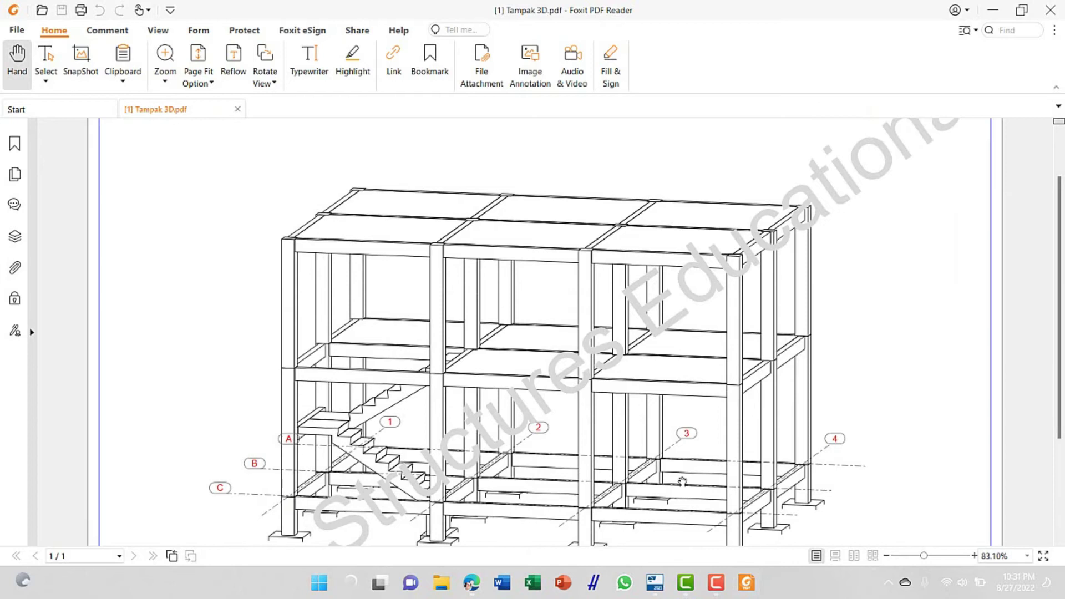
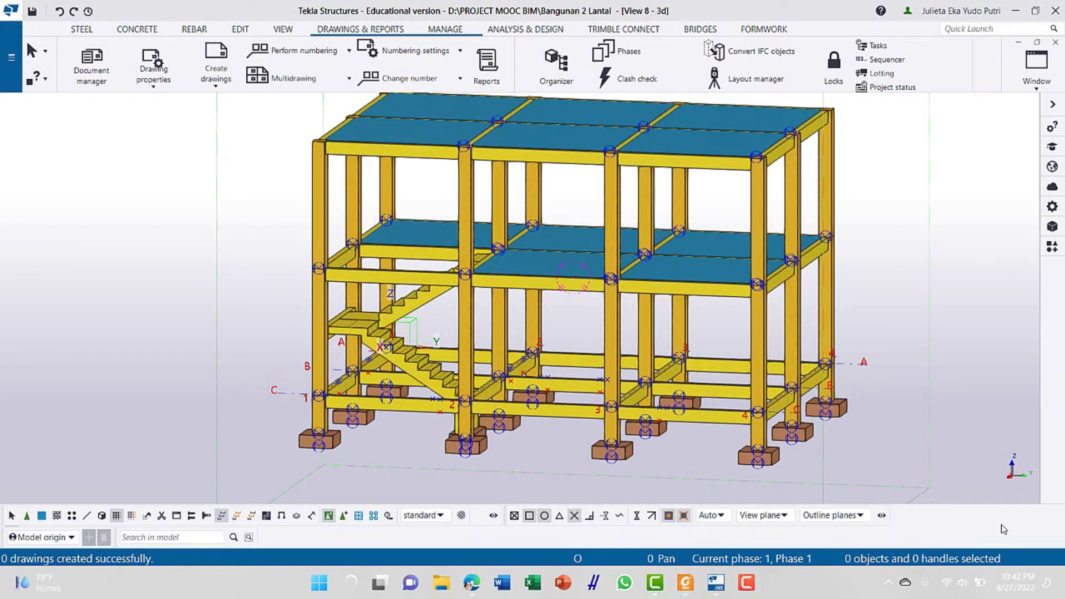
In the Tekla Structures 3D model view, create a cast unit drawing of the column at grid intersection C-1
scroll(305, 408, up, 5)
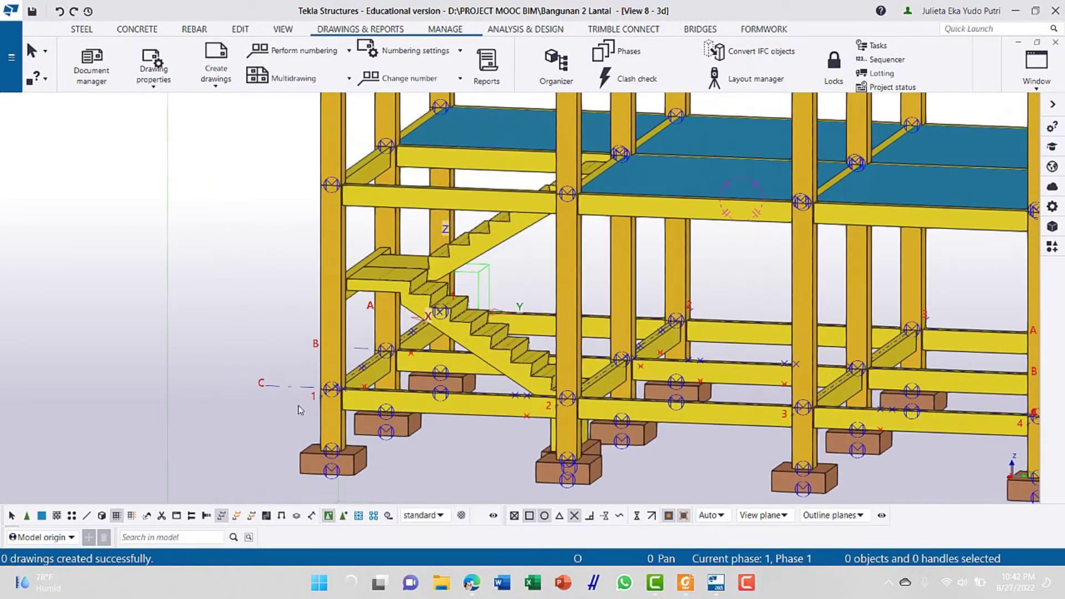
middle_drag(310, 413, 398, 437)
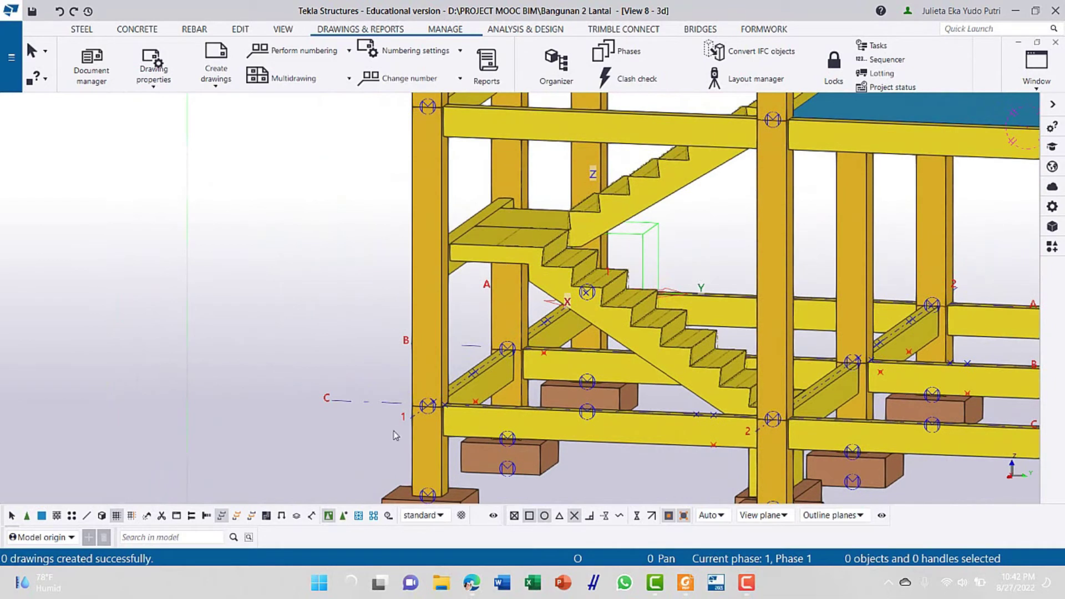
click(409, 332)
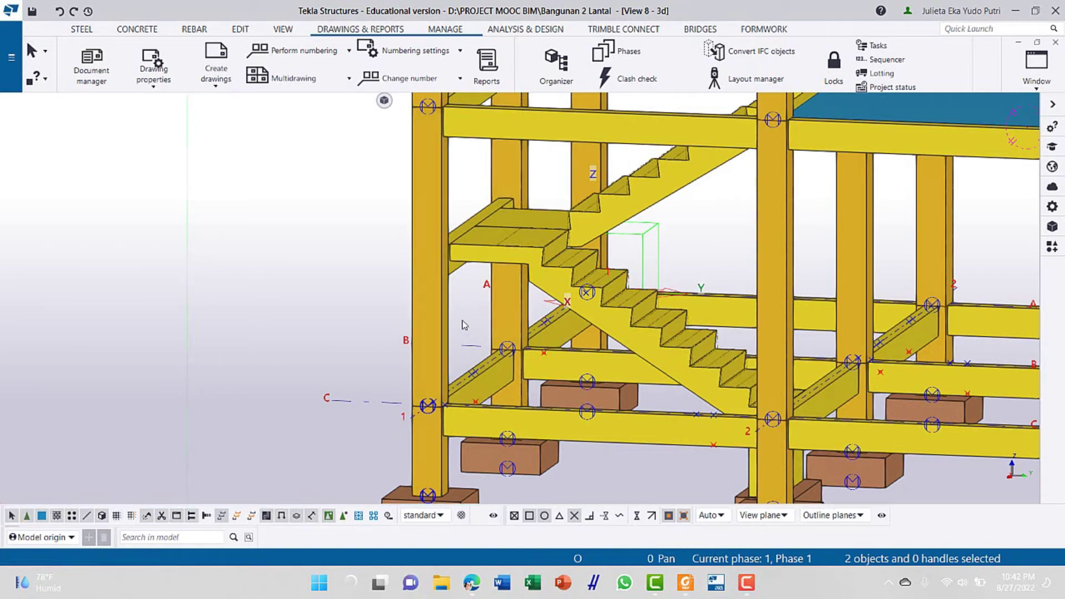
shift+click(396, 325)
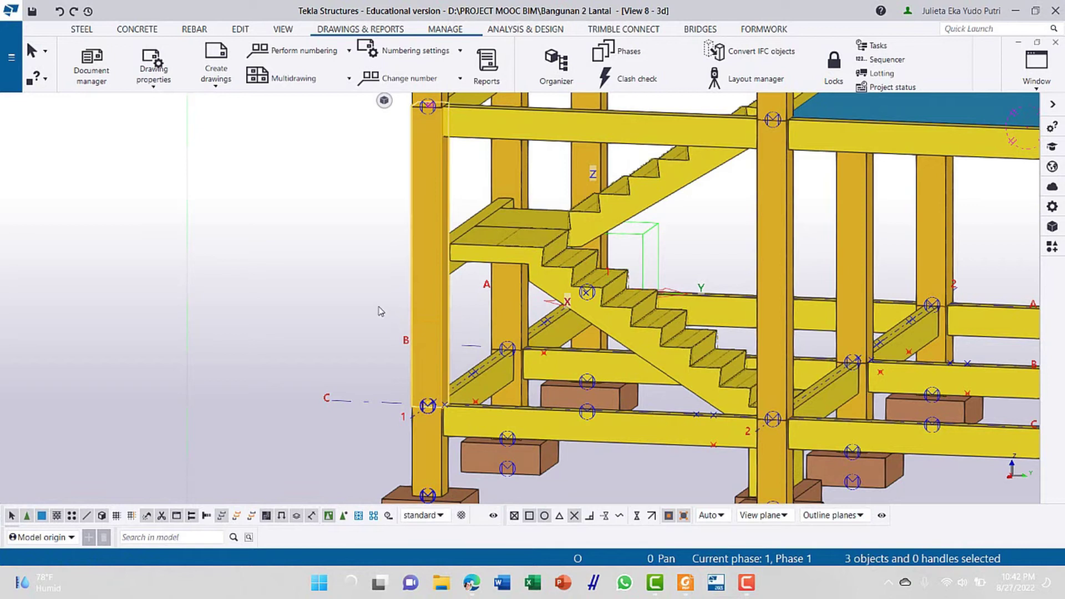
click(223, 89)
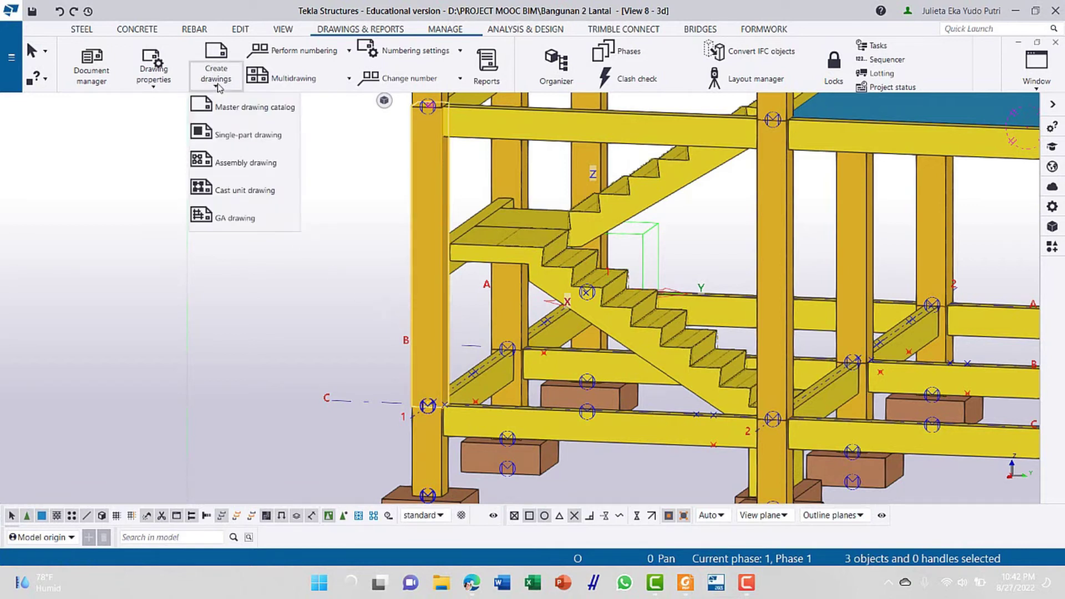
click(247, 194)
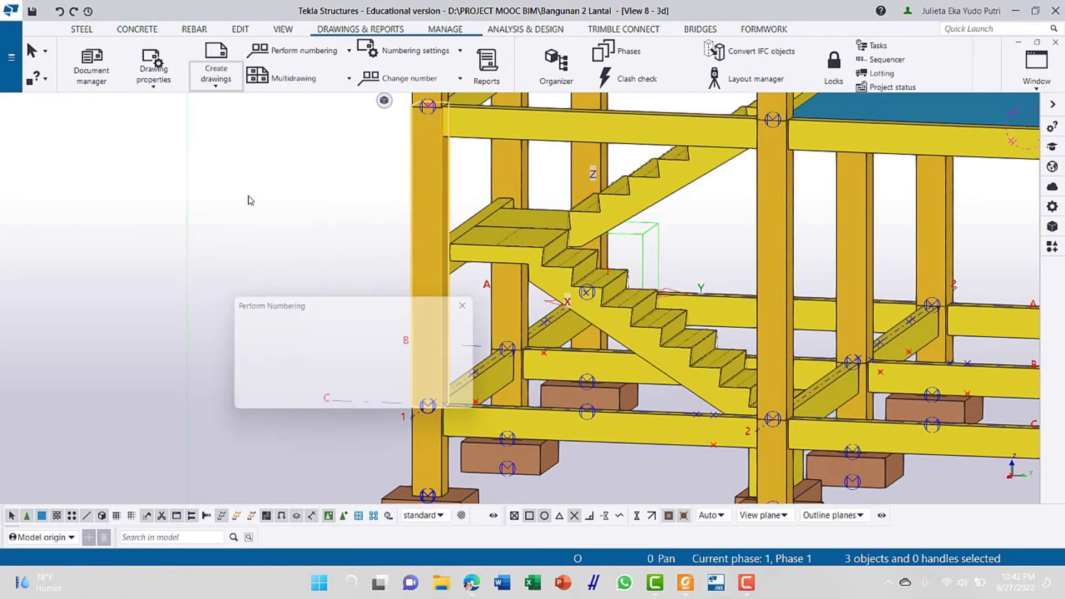
click(380, 408)
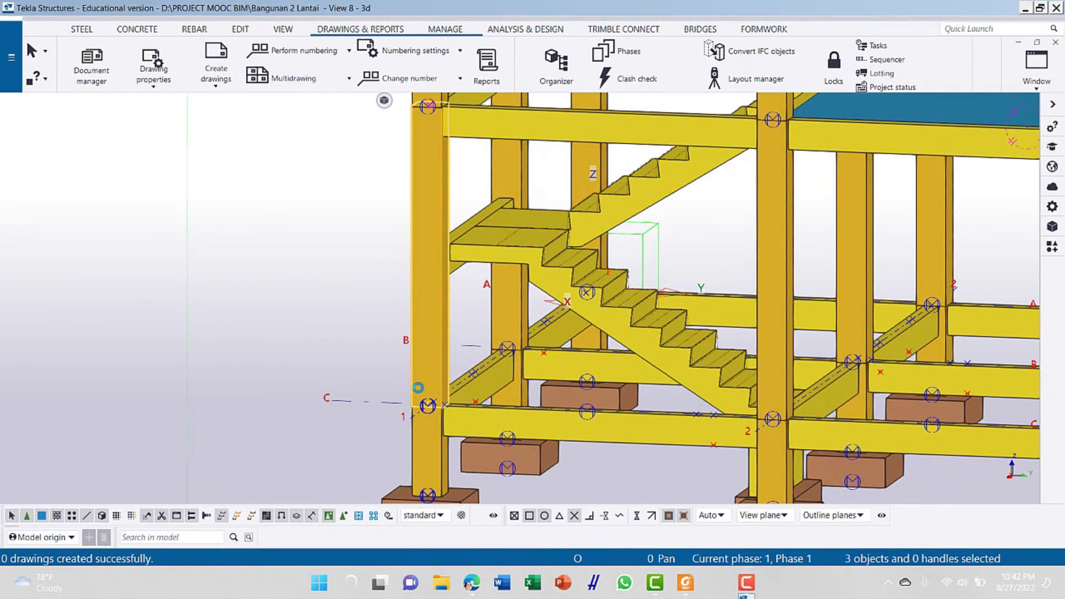
click(309, 290)
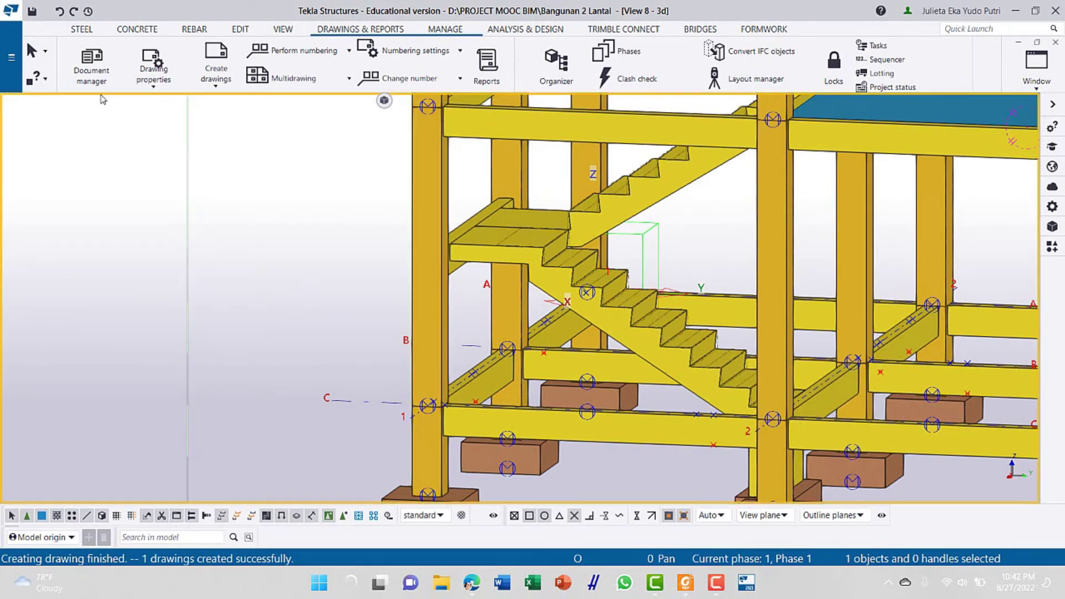
Open the newly created cast unit drawing C.21 - 1 from the document manager and minimize the manager
click(88, 80)
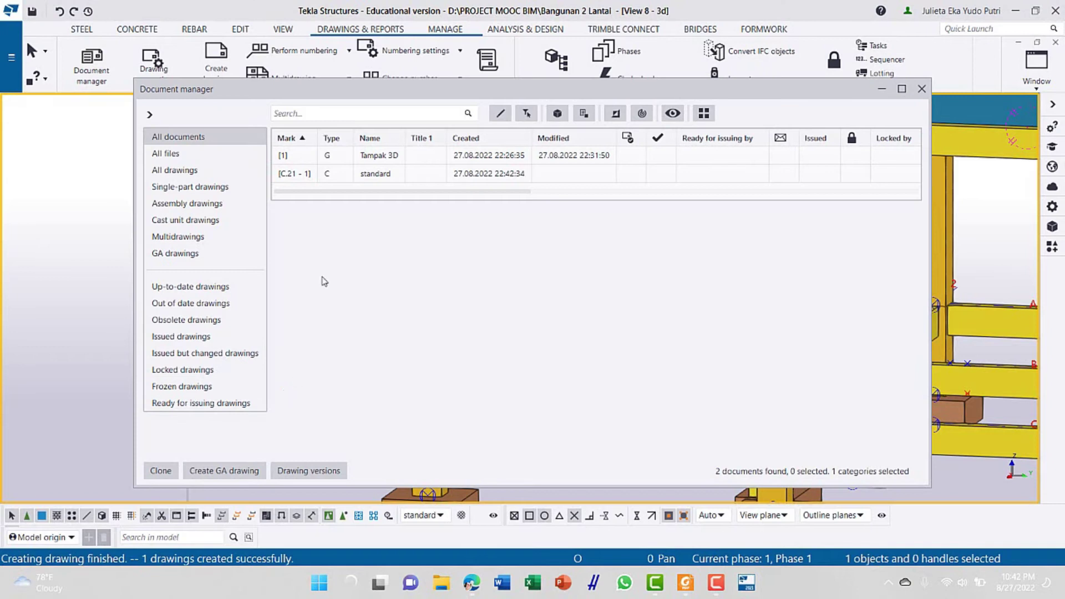
click(376, 178)
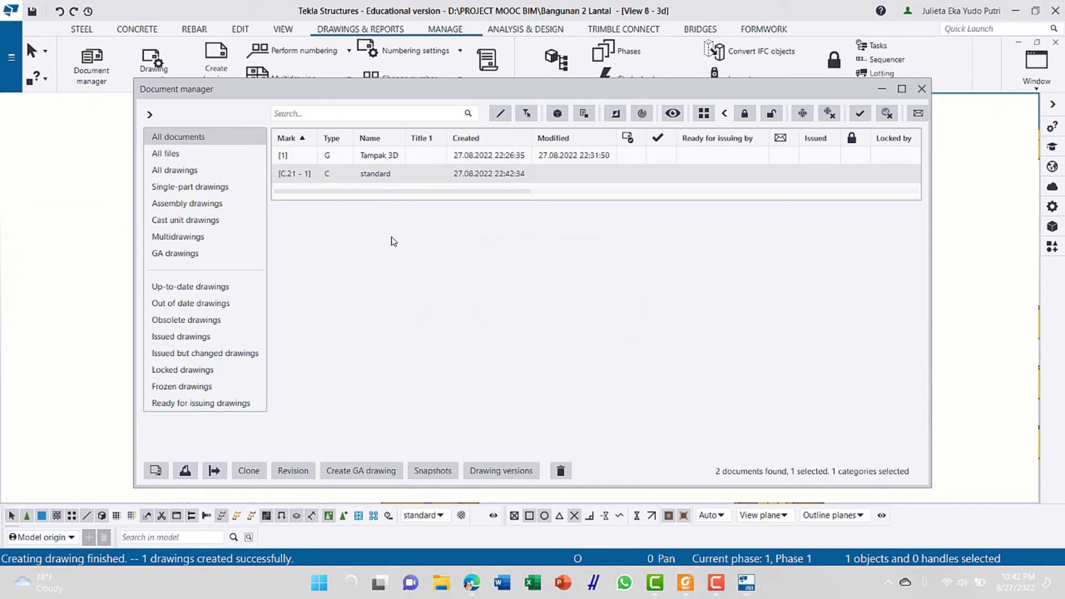
click(882, 90)
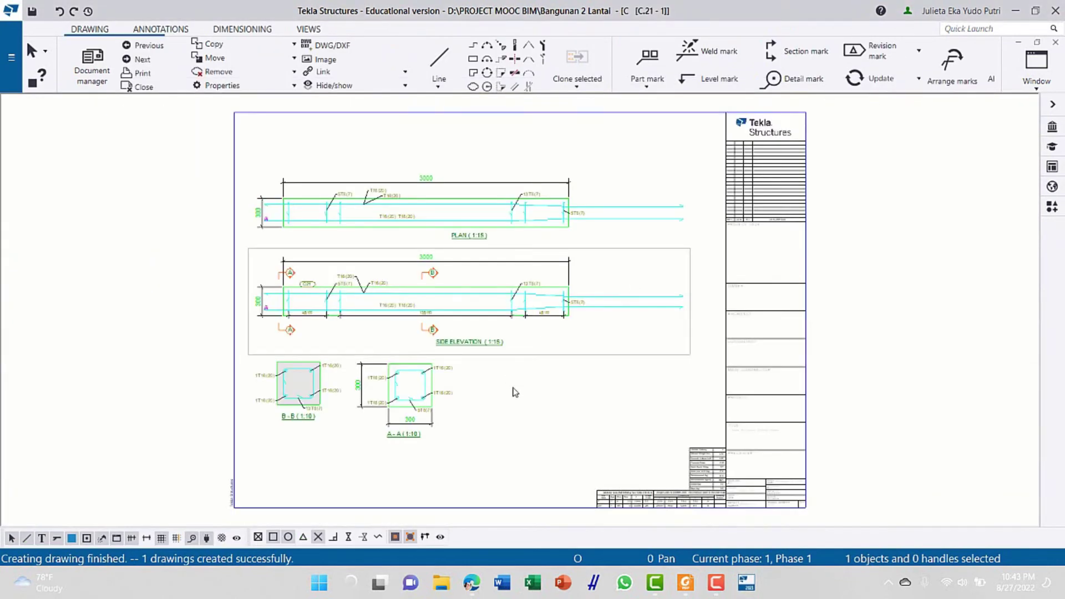
Examine the column drawing's bar bending schedule and quantity table, and the overall sheet layout
click(312, 472)
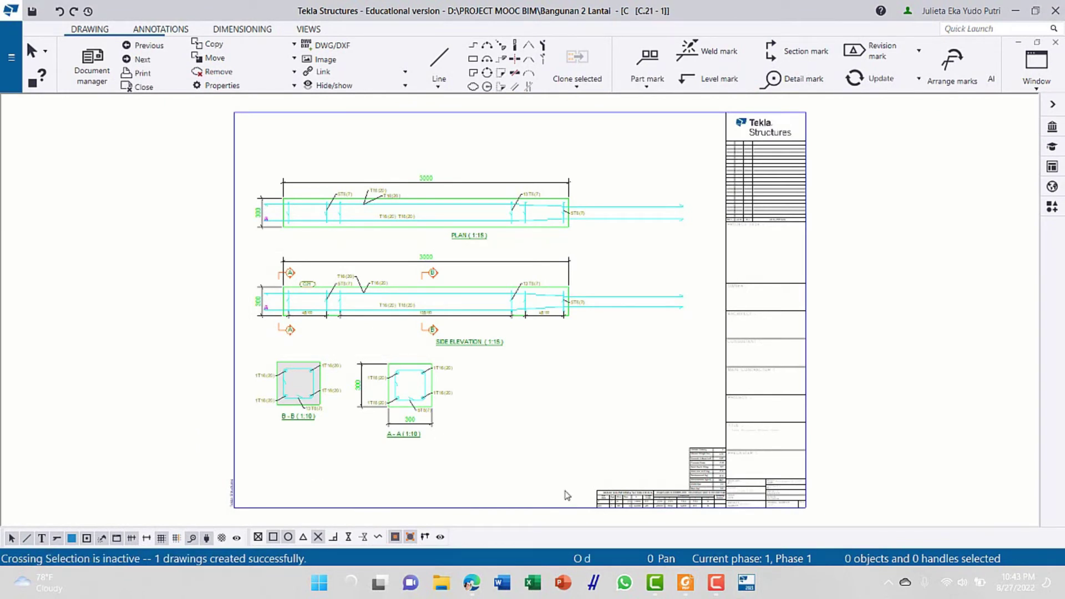
scroll(577, 496, up, 2)
scroll(731, 502, up, 2)
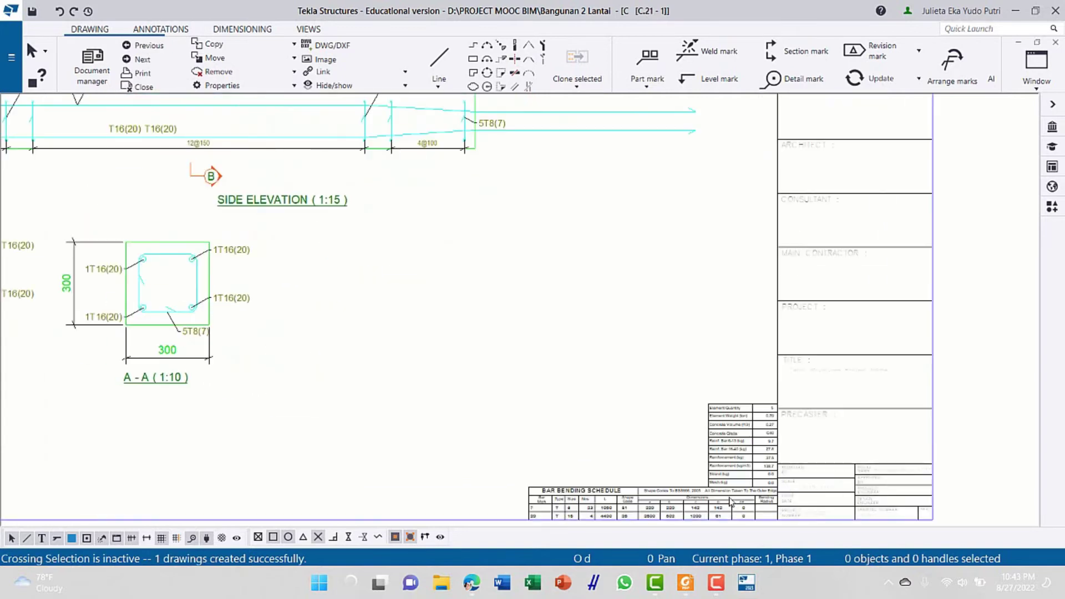
middle_drag(731, 502, 709, 442)
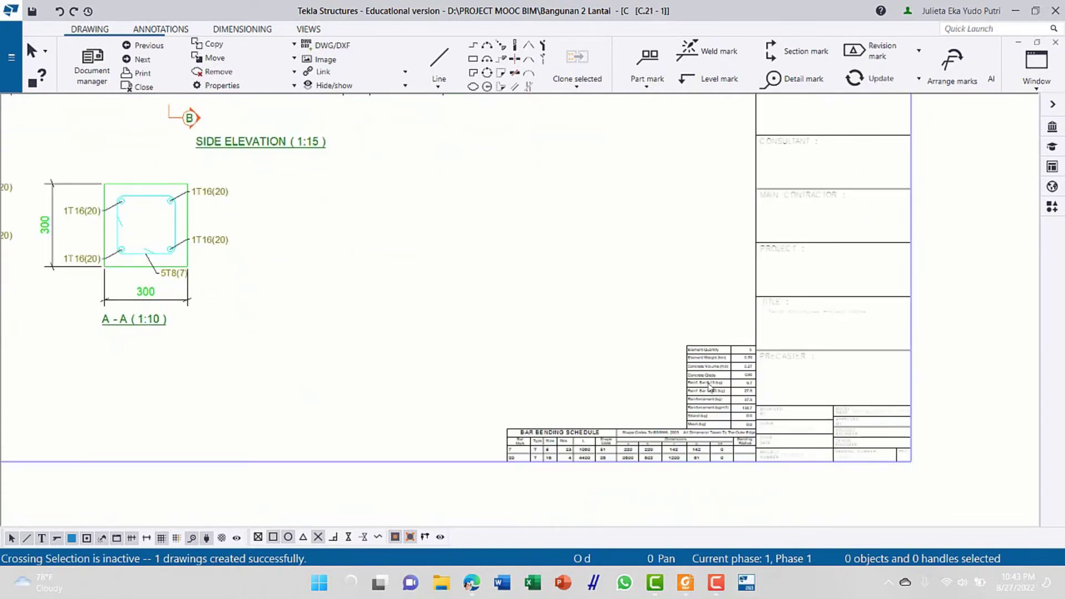
scroll(594, 345, down, 4)
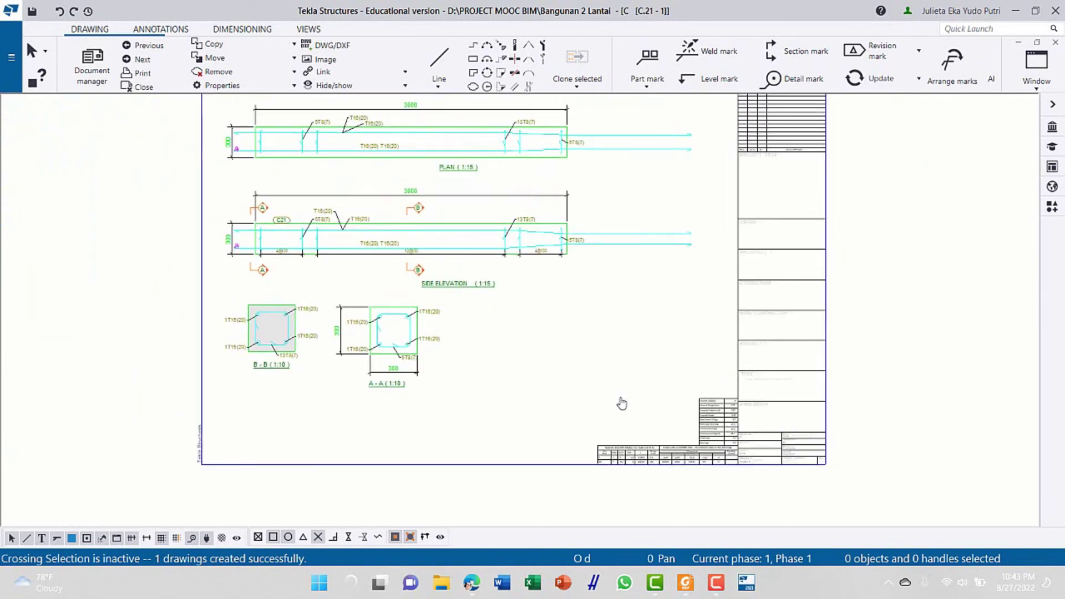
scroll(626, 432, down, 3)
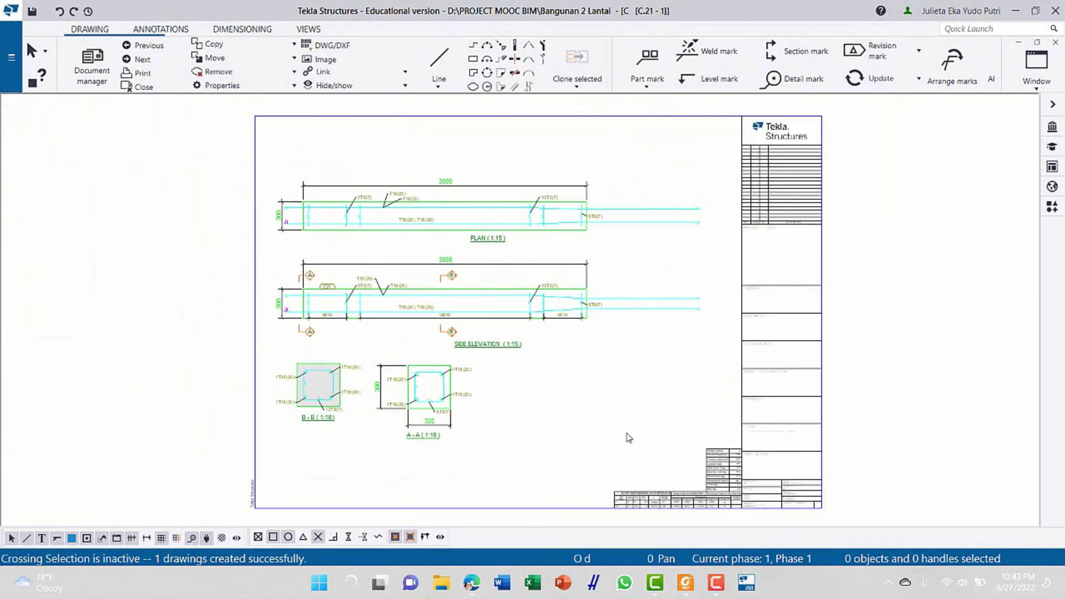
Name the cast unit drawing "Detail Kolom" in its drawing properties
right_click(630, 431)
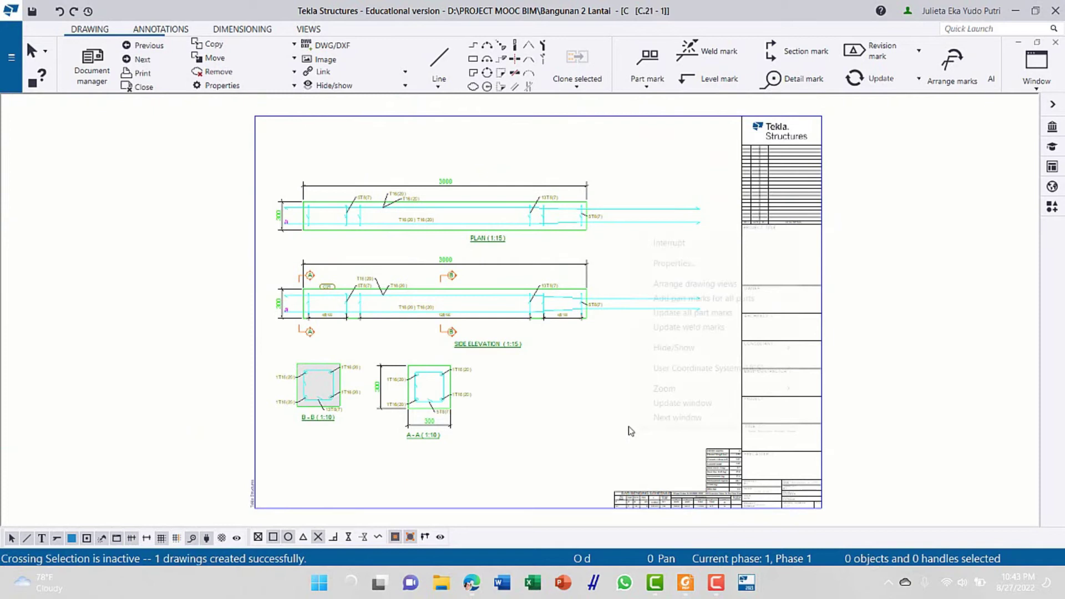
click(654, 265)
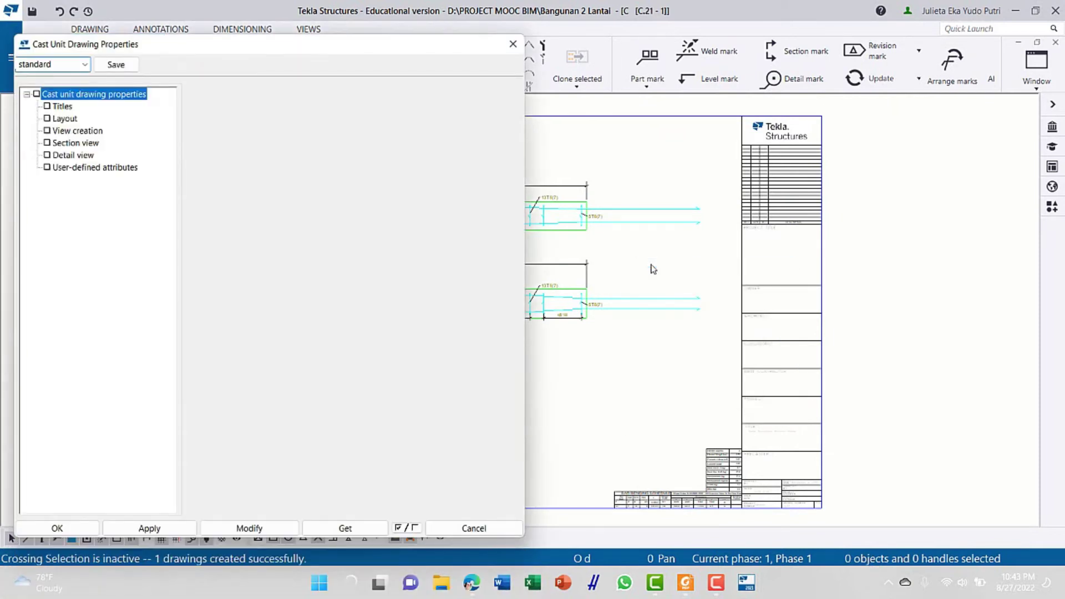
drag(317, 53, 879, 92)
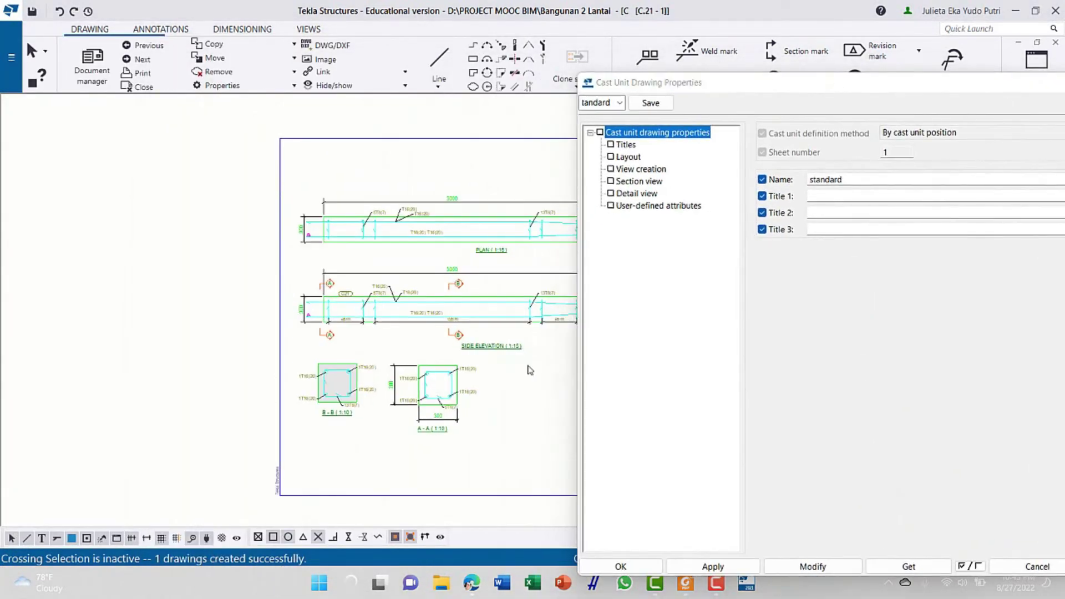
middle_drag(405, 370, 333, 357)
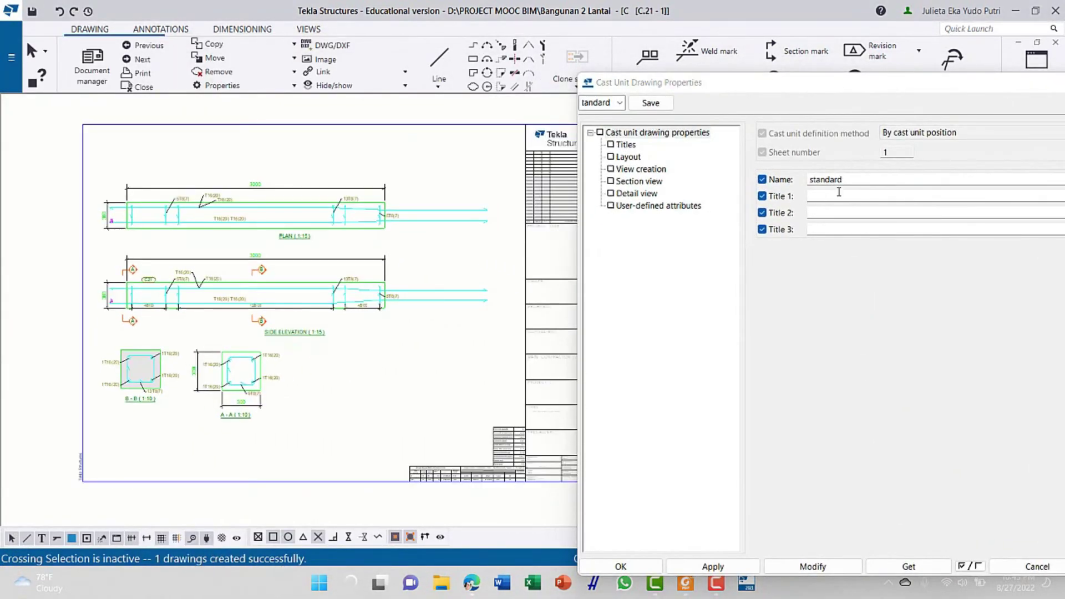
drag(856, 179, 801, 182)
text(Detail Kolom)
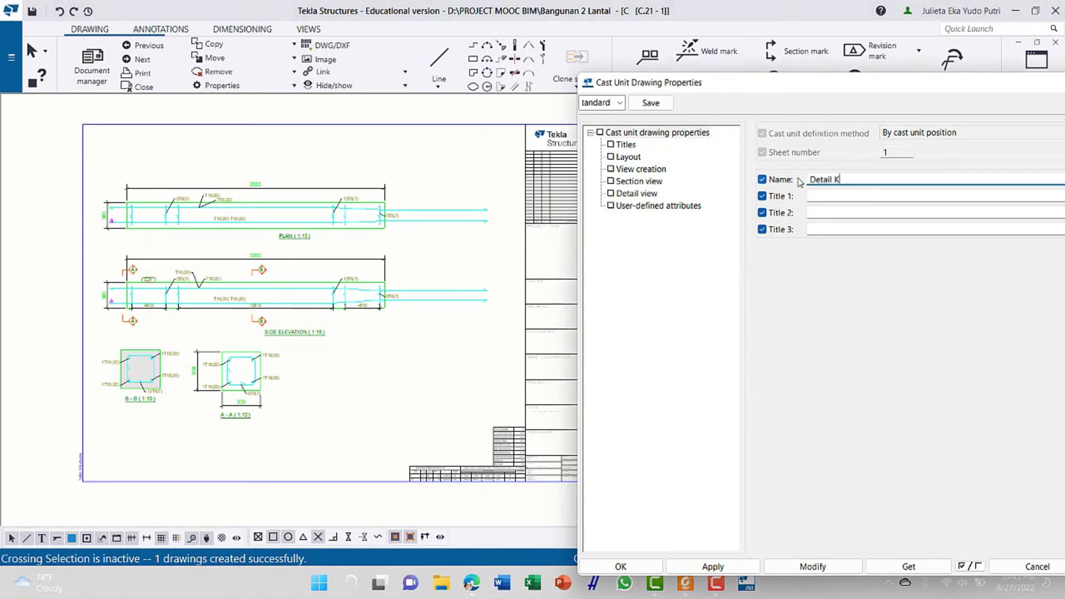
Set the drawing layout to Kop Gambar A3 with a specified size of A3 (420x297)
click(630, 159)
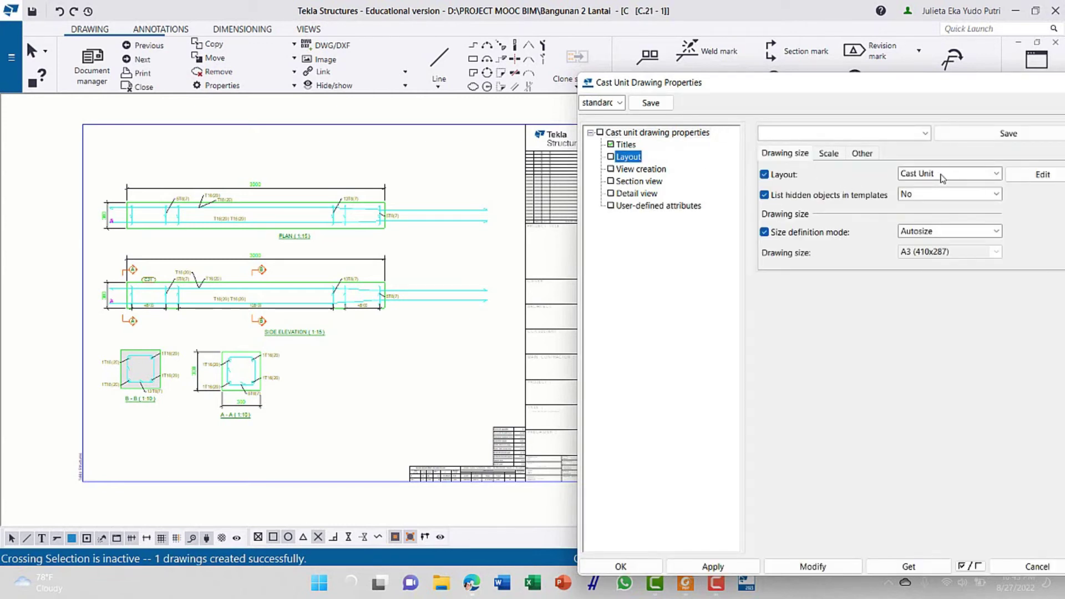
click(942, 176)
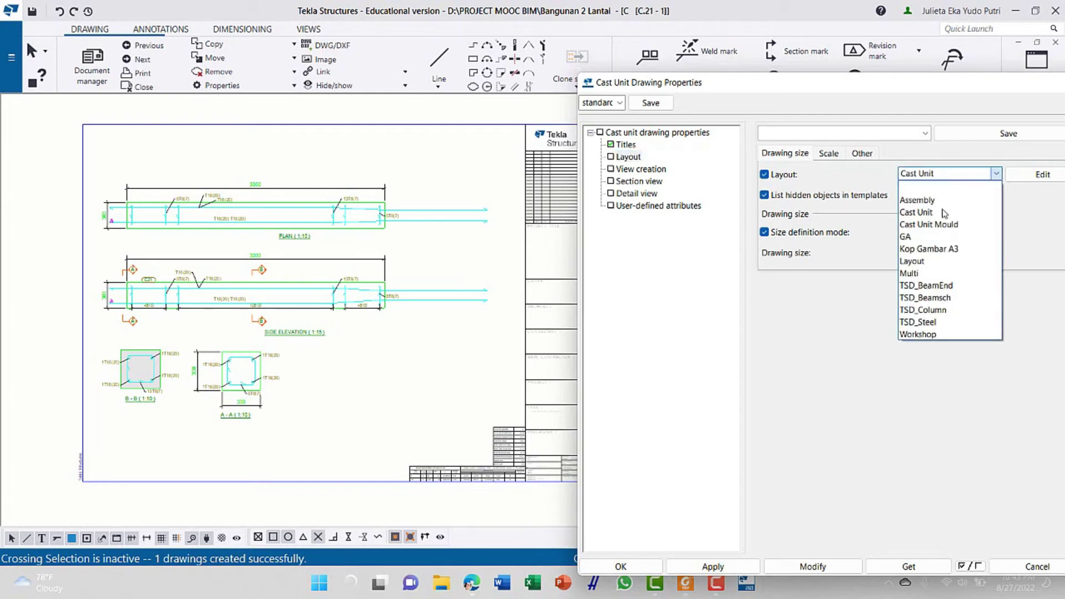
click(954, 249)
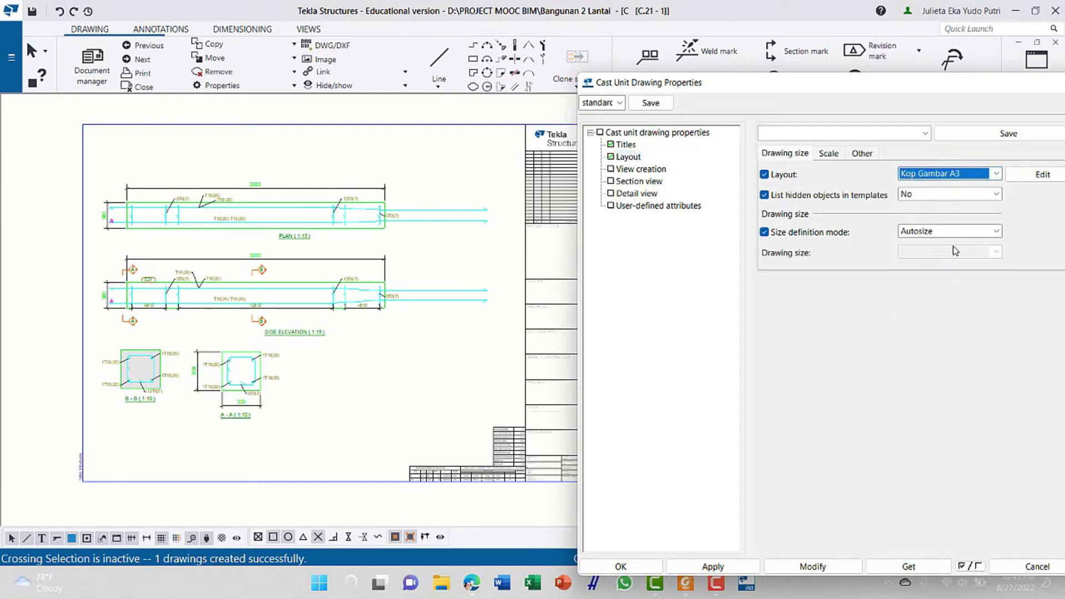
click(950, 232)
click(955, 247)
click(951, 253)
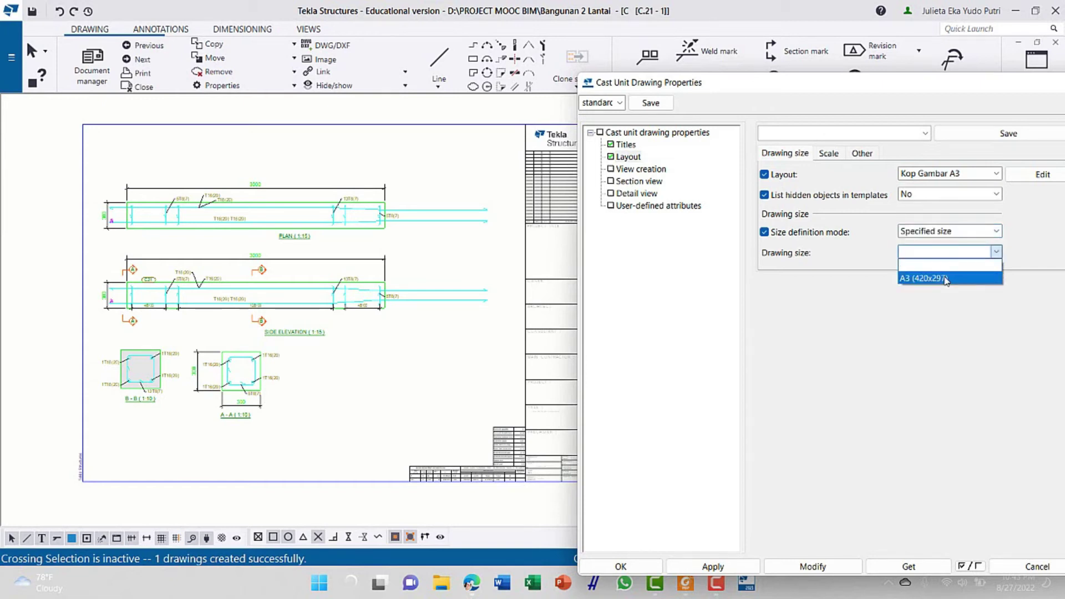
click(946, 279)
Change the top view's label to "Tampak Atas" in the view creation settings
click(634, 174)
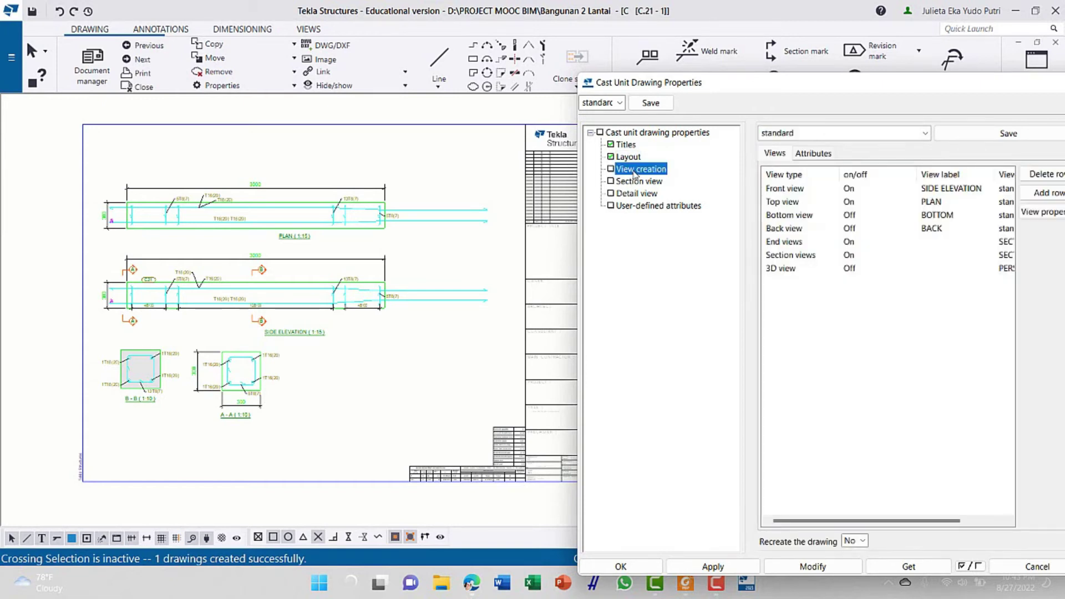
scroll(275, 232, up, 1)
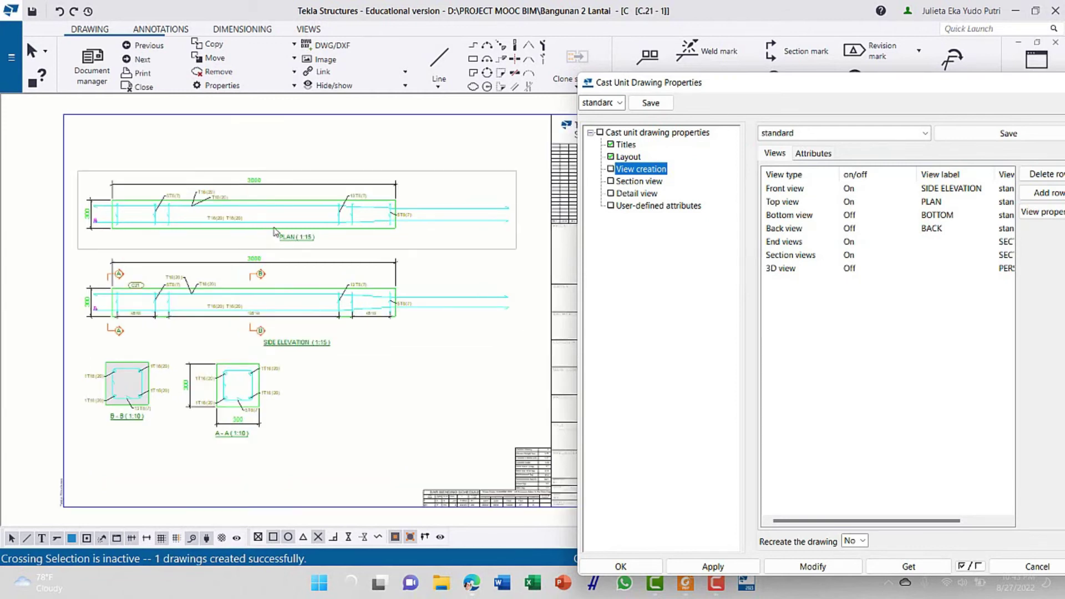
scroll(276, 232, up, 1)
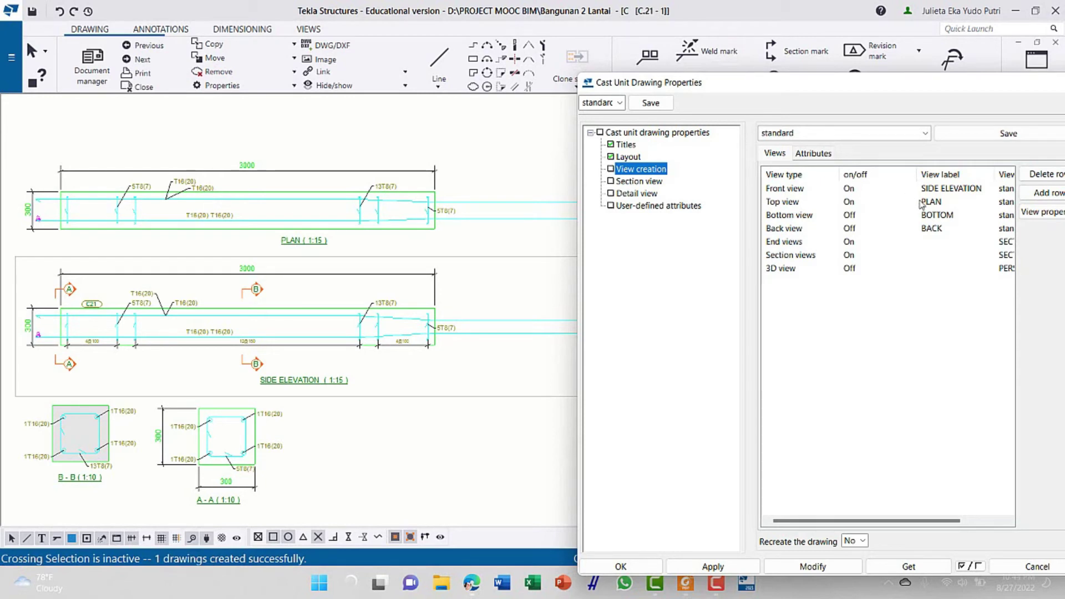
click(936, 207)
double_click(935, 207)
text(Tampak)
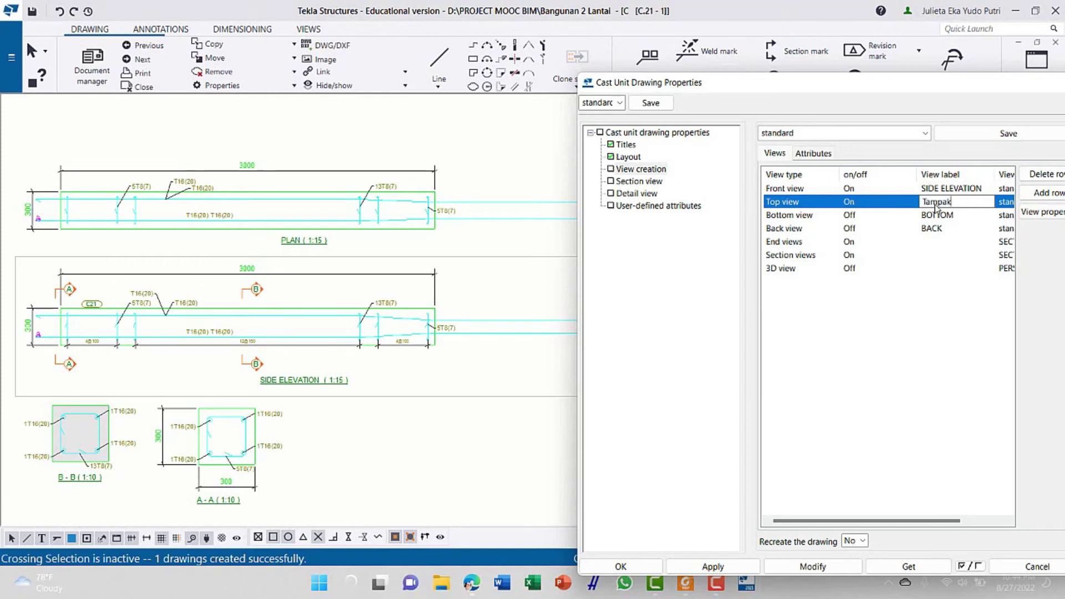
text(Atas)
click(966, 217)
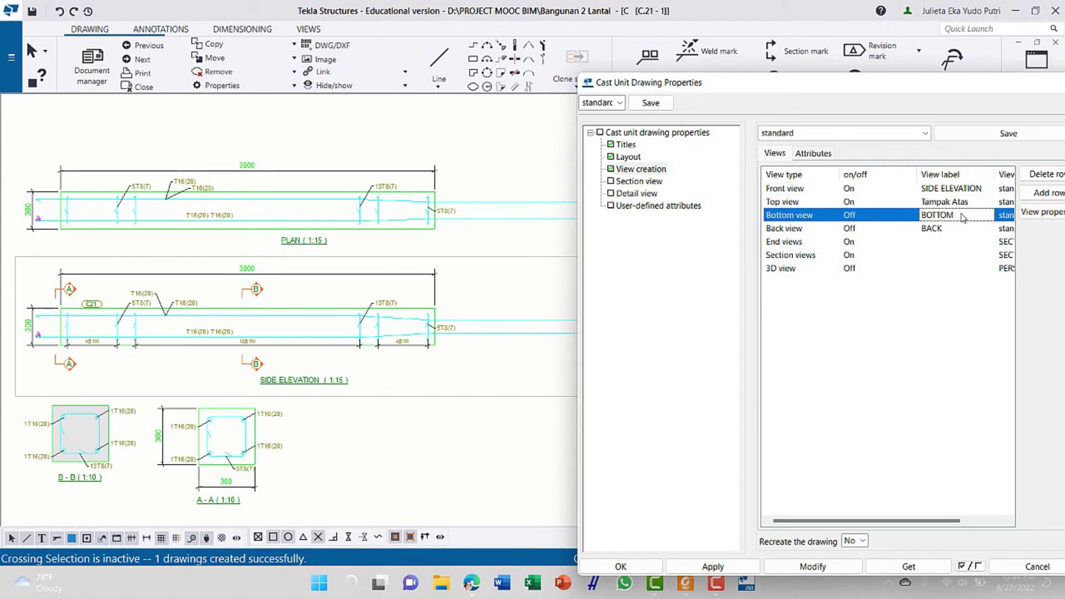
Change the front view's label to "Tampak Depan"
click(943, 188)
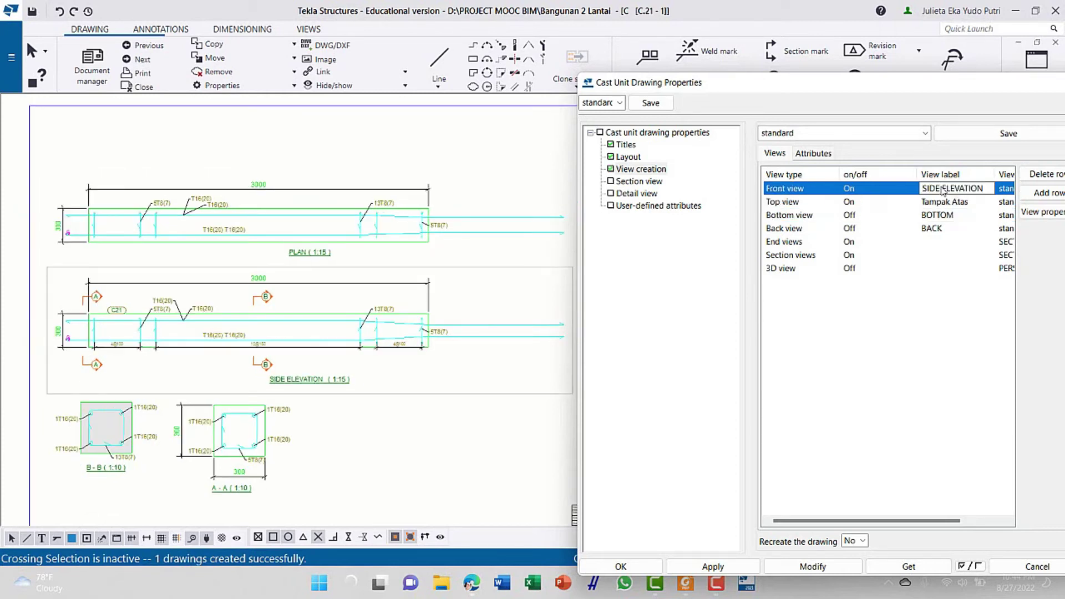
click(943, 189)
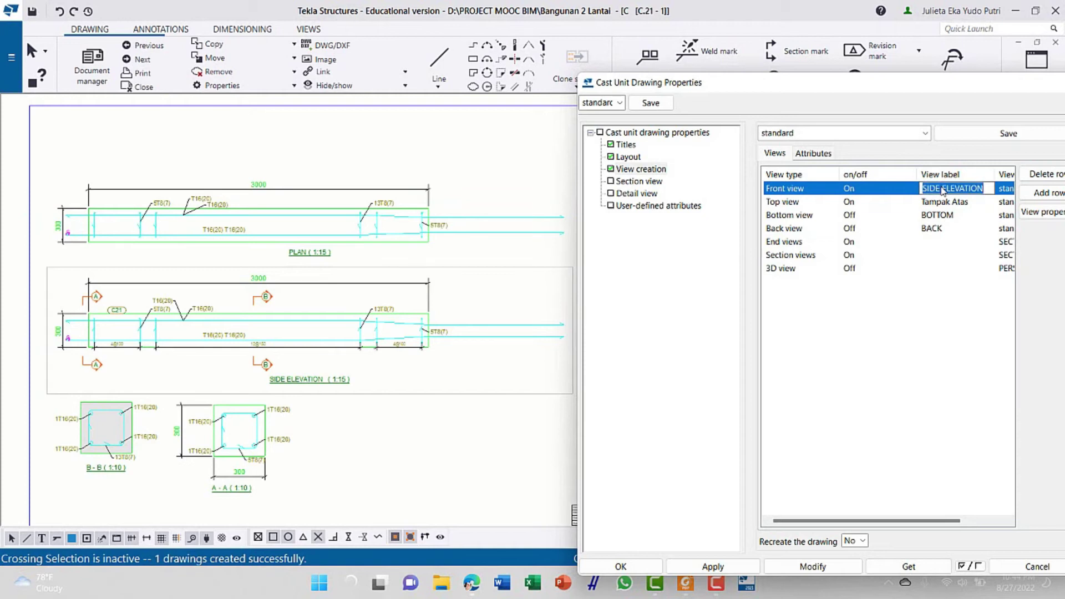
text(Tampak Depan)
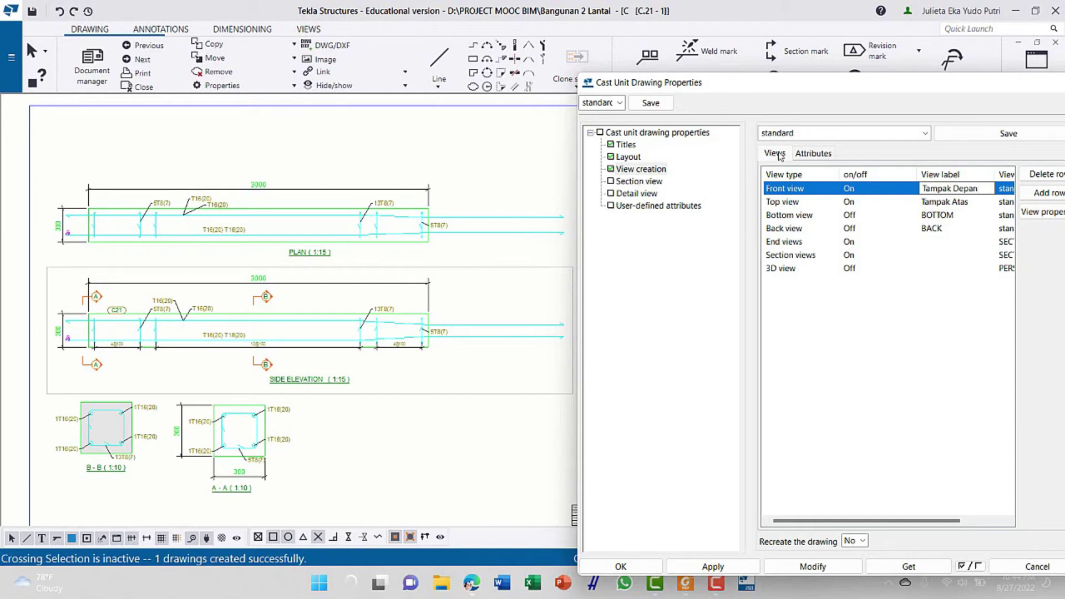
Check the layout's scale and projection settings, modify the drawing with the revised properties and close them
click(632, 157)
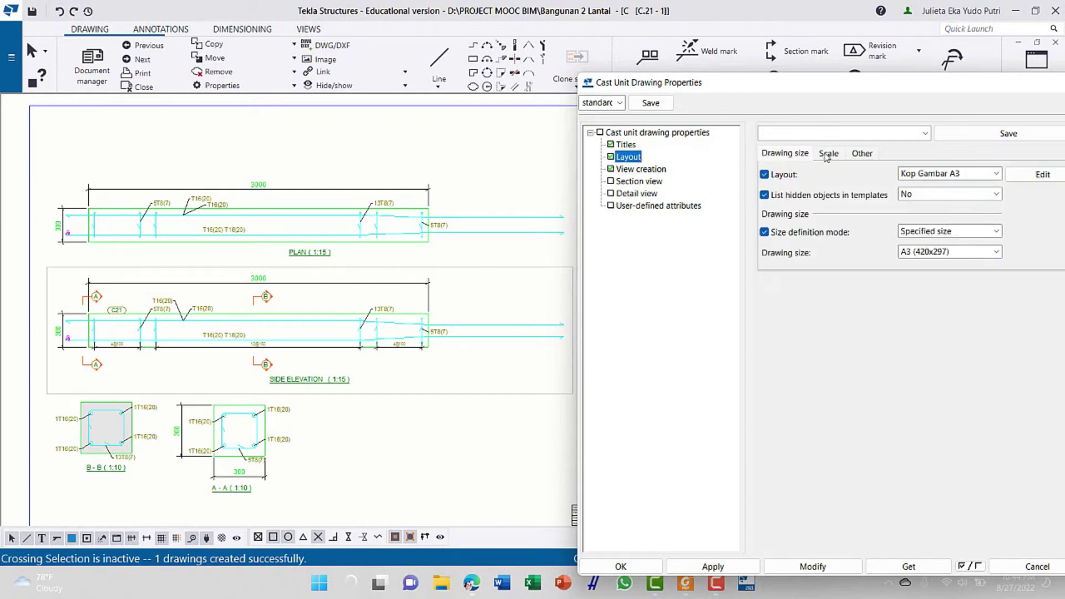
click(827, 156)
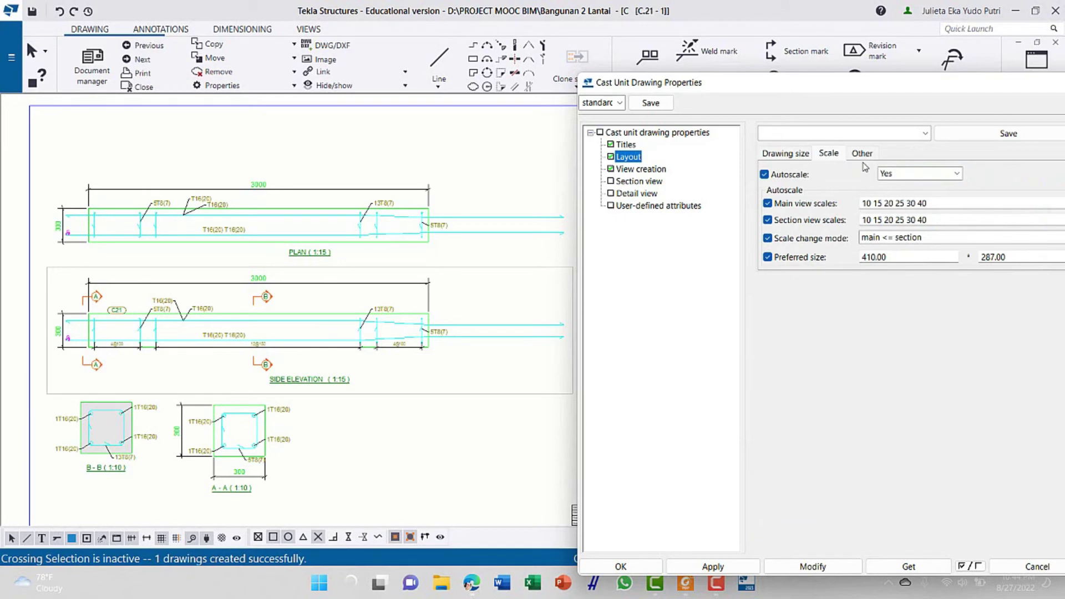
click(862, 155)
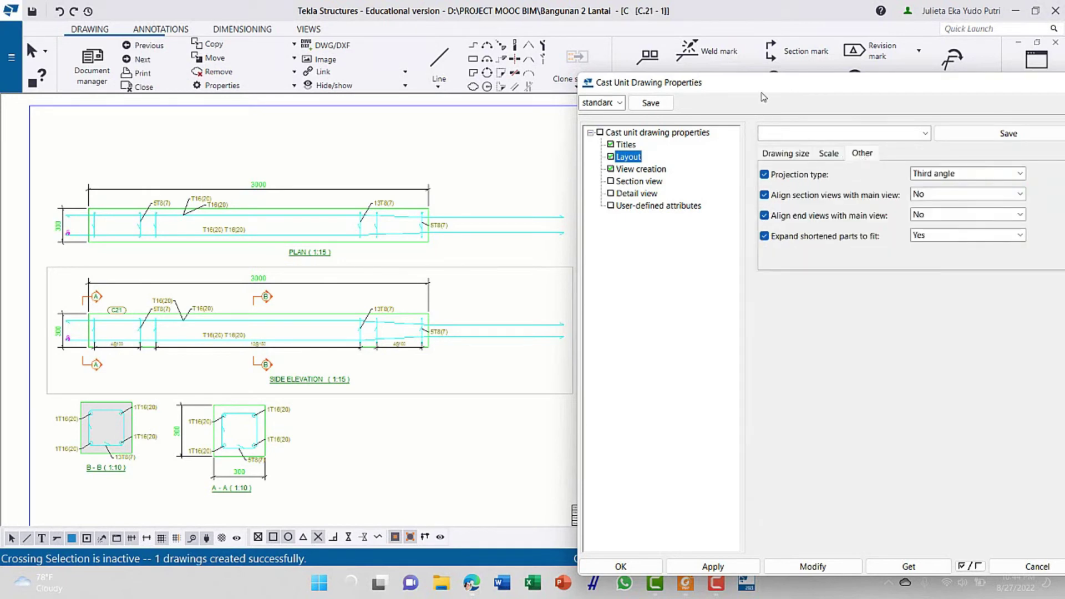
click(814, 564)
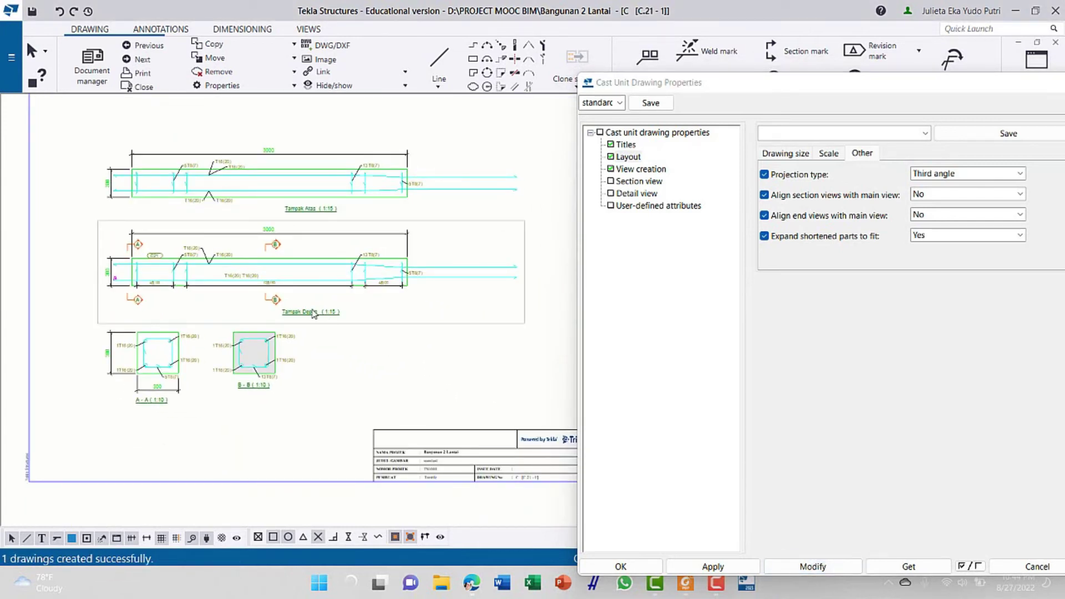
click(732, 571)
click(620, 566)
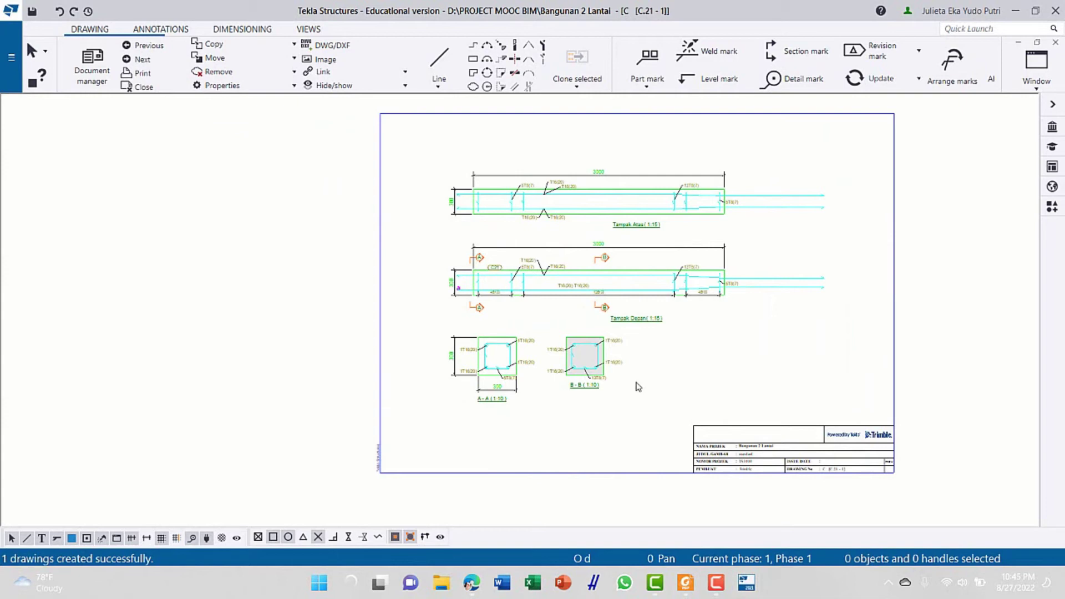
In section view A-A's view properties, set the label symbol color to black and modify the view
scroll(580, 395, up, 3)
click(423, 406)
right_click(423, 407)
click(481, 239)
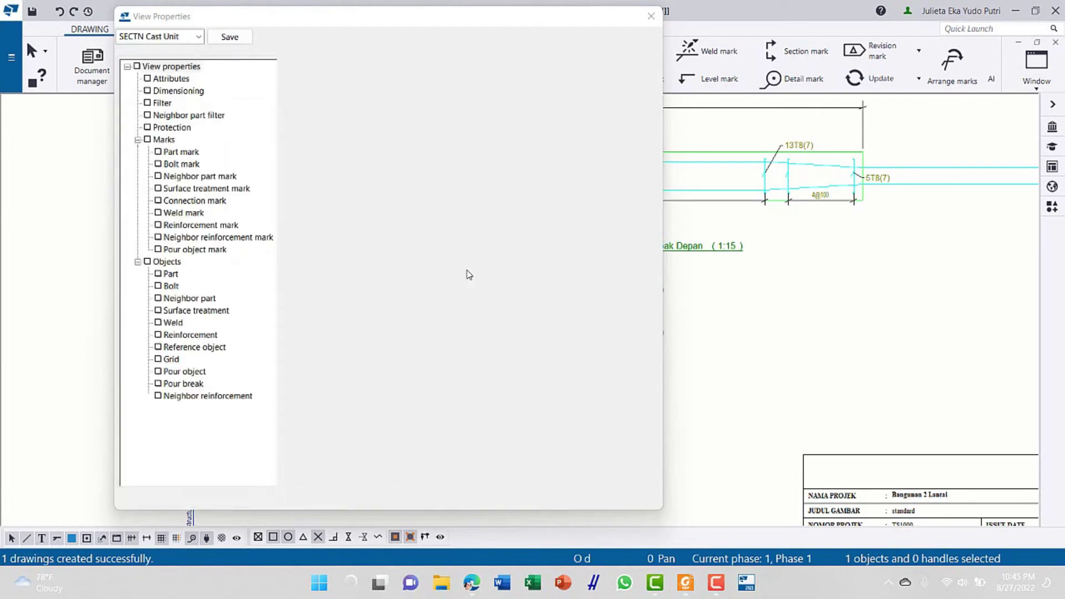
click(175, 81)
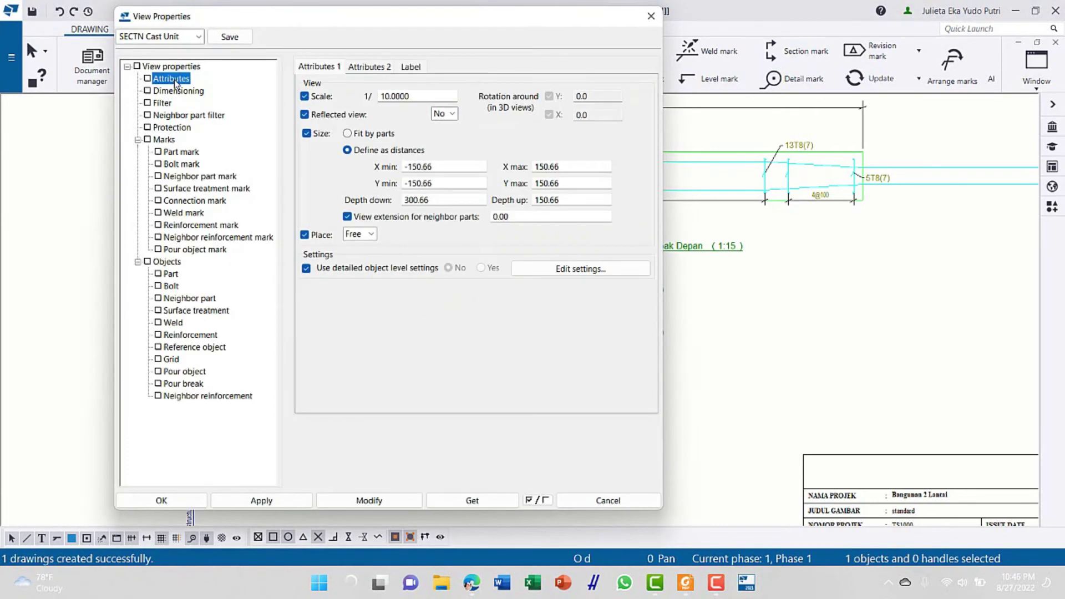
click(169, 69)
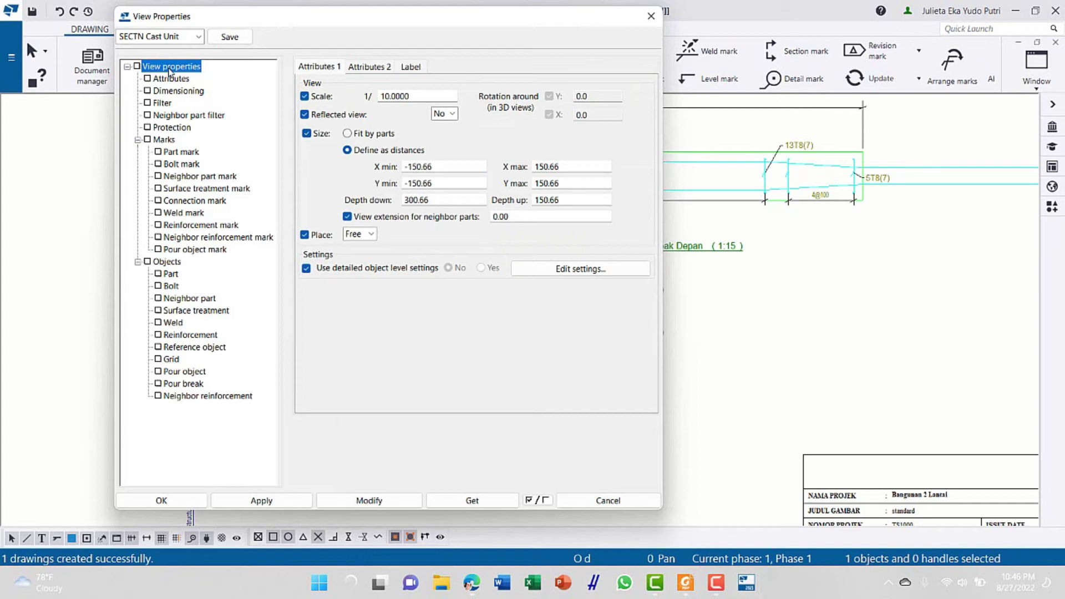
click(410, 67)
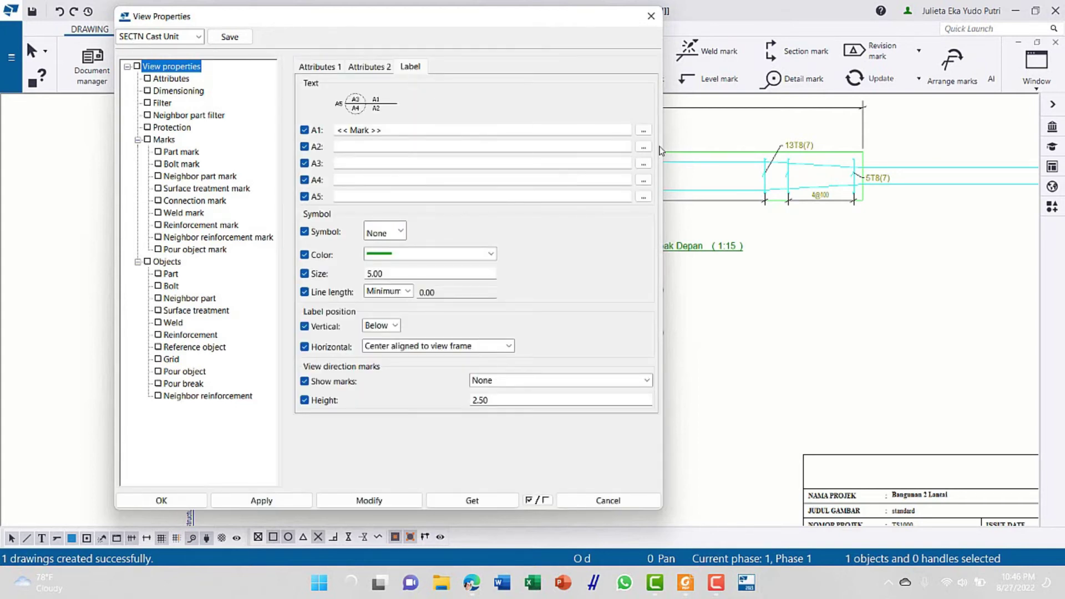
click(491, 253)
click(409, 280)
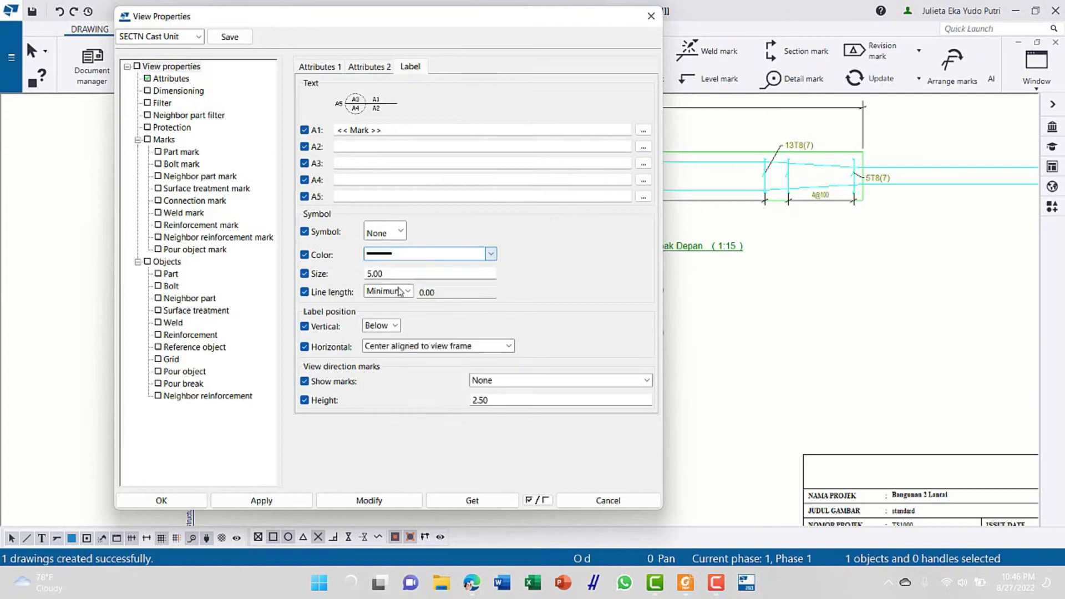
drag(433, 20, 926, 85)
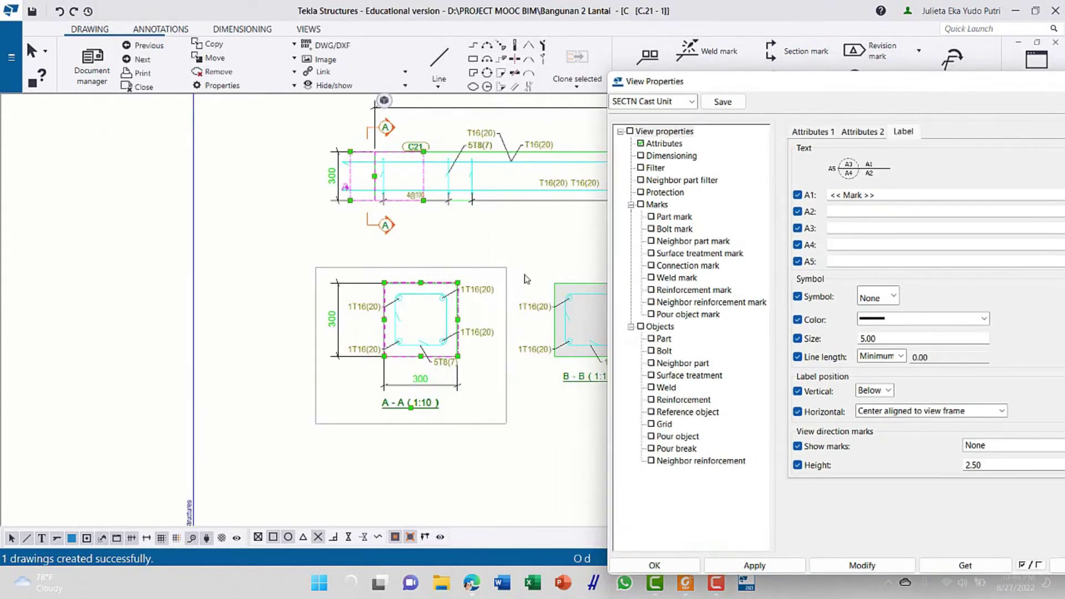
scroll(527, 279, down, 5)
drag(812, 90, 721, 46)
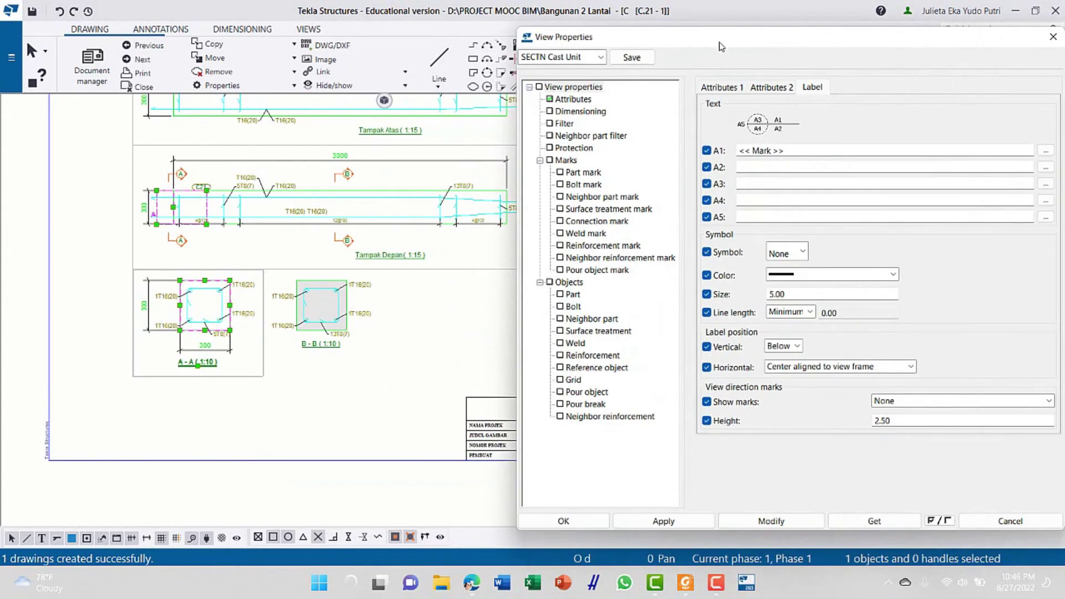
click(782, 522)
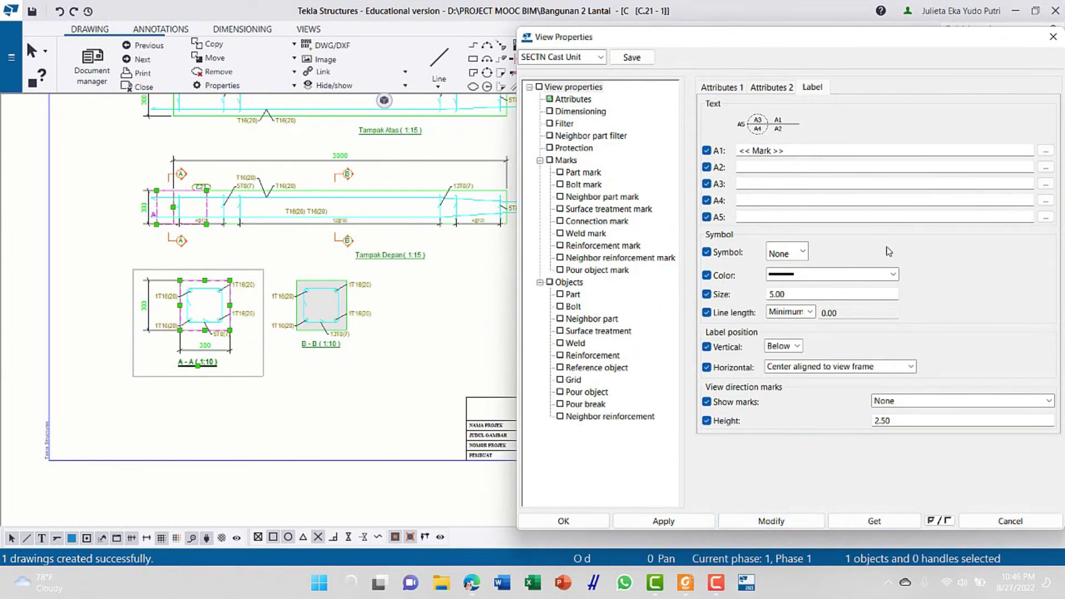
In the mark contents of section A-A's A1 label, set the first view name's frame and font colors to black and modify it
click(1045, 151)
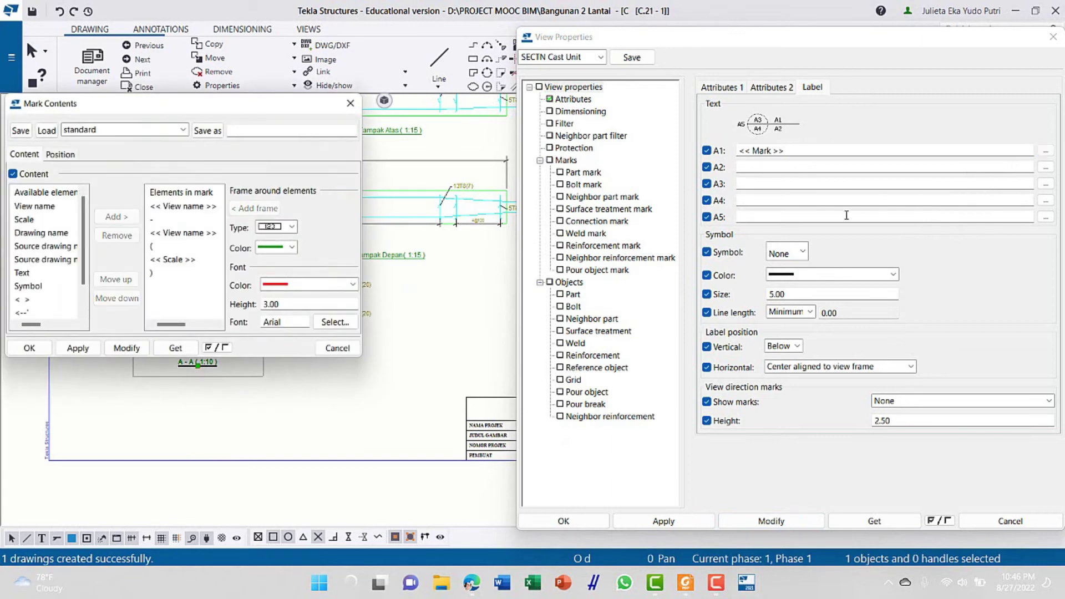
drag(216, 98, 745, 119)
click(728, 230)
click(811, 270)
click(808, 290)
click(881, 306)
click(832, 325)
click(666, 373)
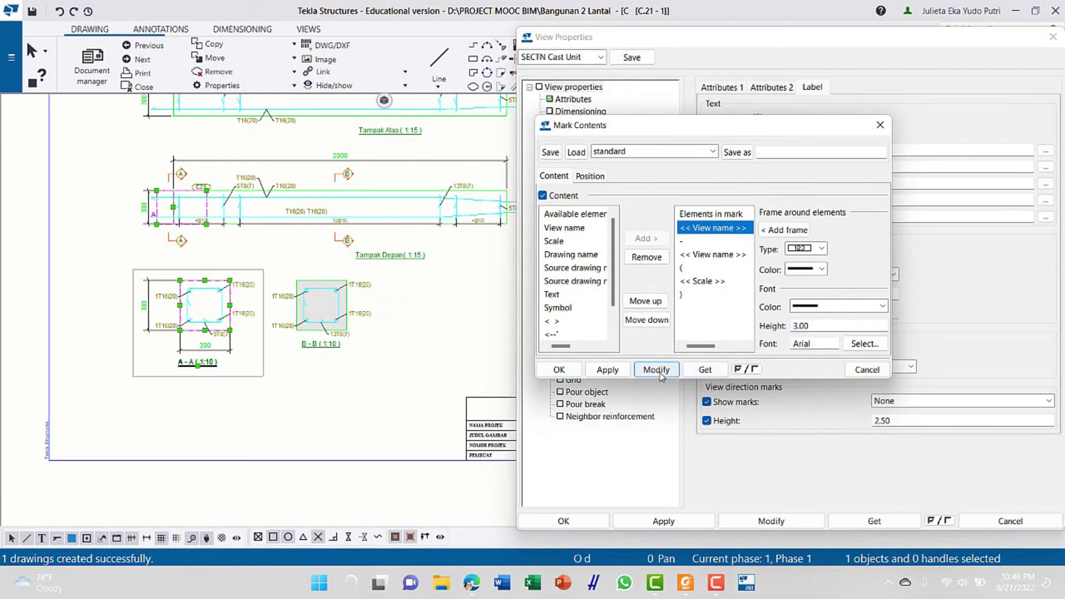
Set the font color of the dash and the second view name in section A-A's label to black
click(709, 243)
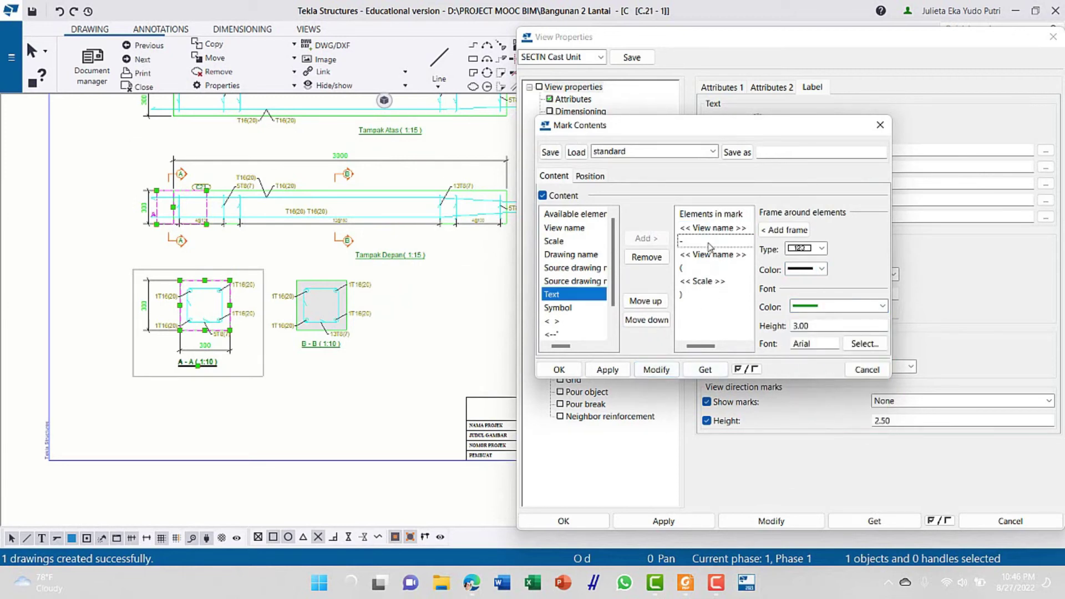
click(809, 308)
click(811, 325)
click(714, 257)
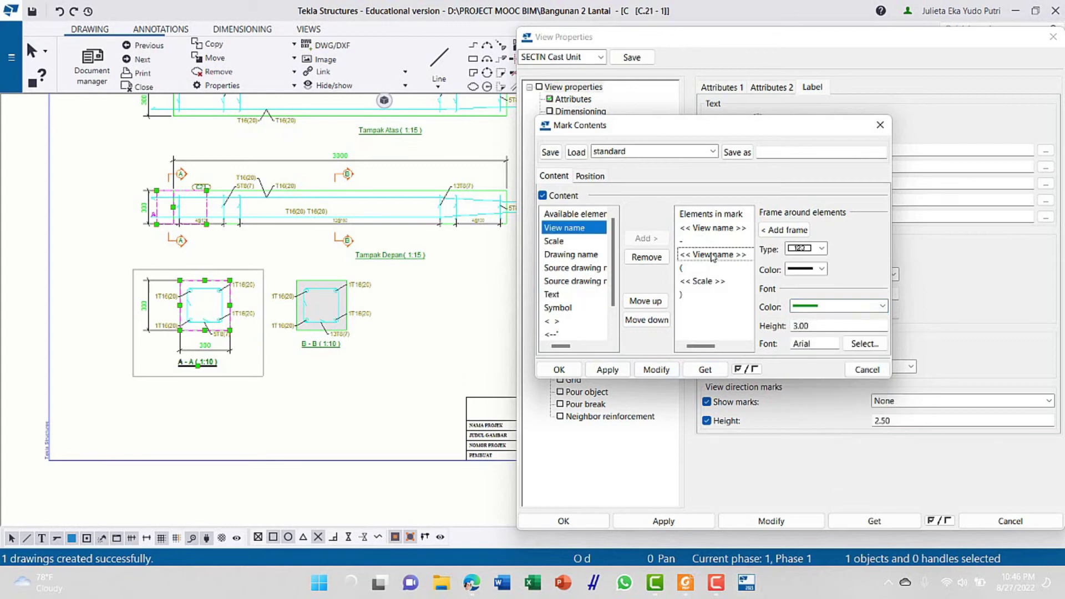
click(803, 309)
click(810, 338)
Set the font color of the opening bracket, scale and closing bracket to black and modify section A-A's label
click(715, 269)
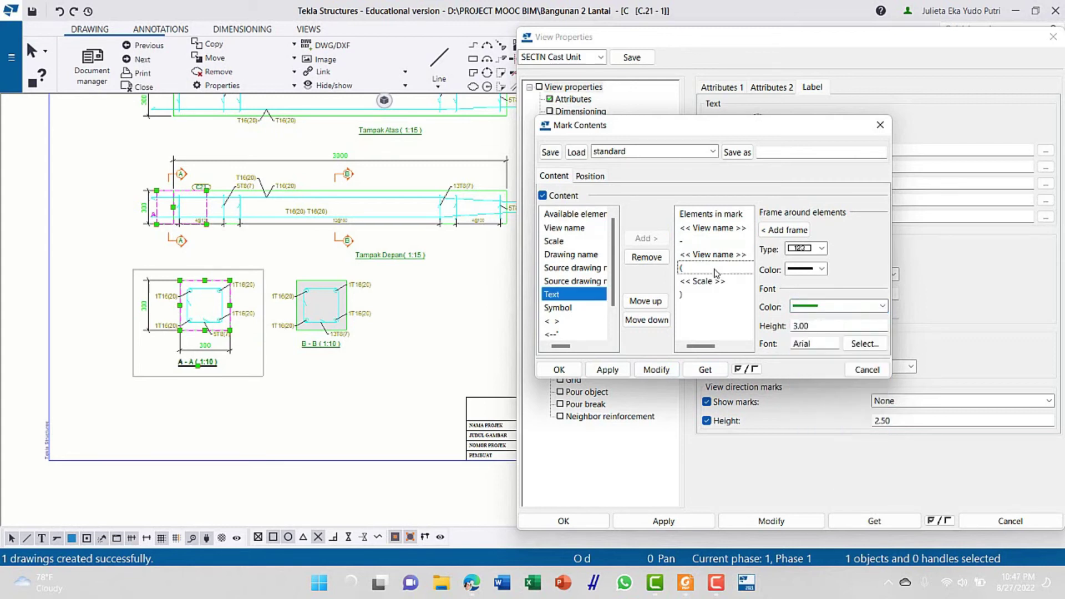
click(807, 309)
click(810, 327)
click(713, 281)
click(814, 306)
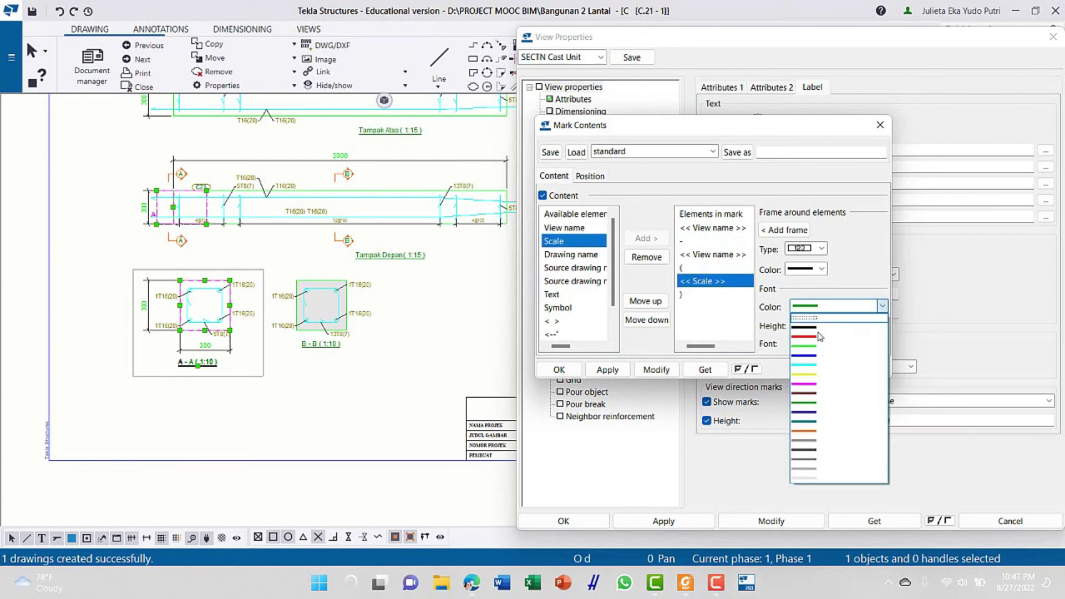
click(811, 345)
click(712, 295)
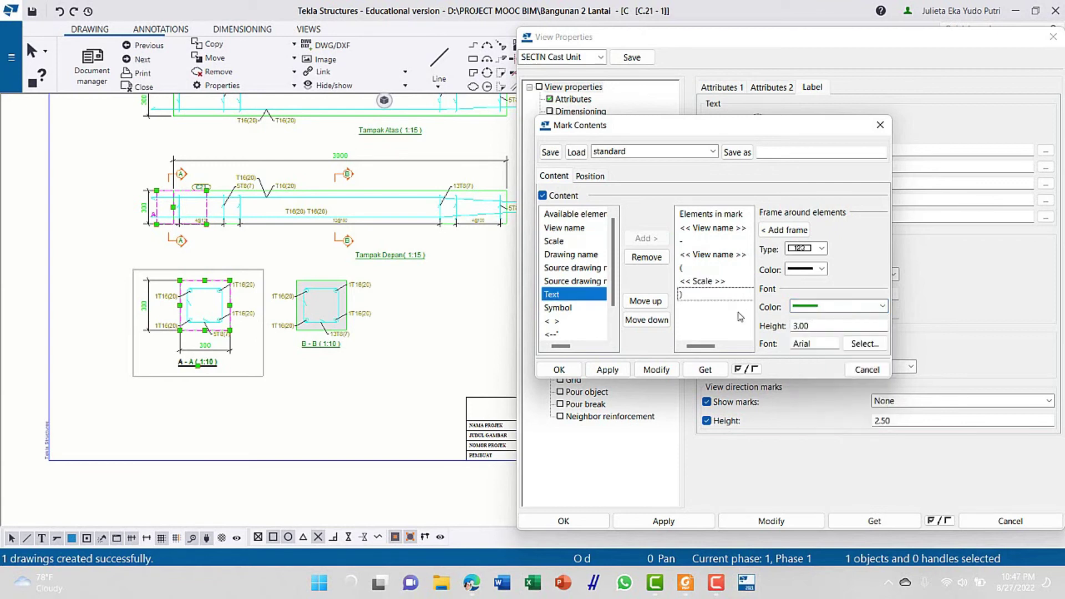
click(817, 307)
click(810, 327)
click(651, 370)
Modify section B-B's label with the same black mark contents
click(315, 348)
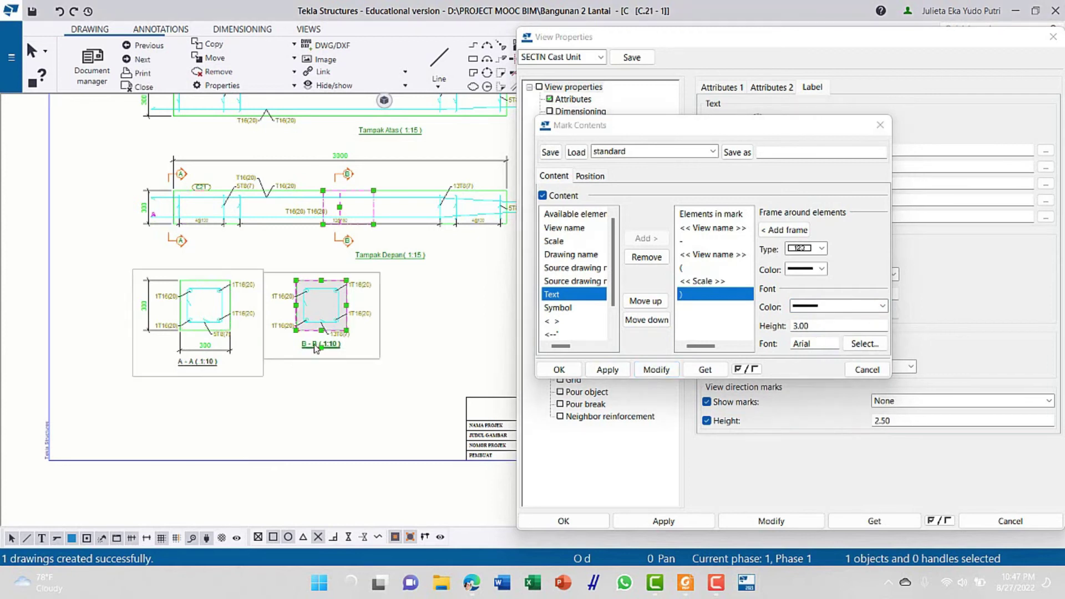
click(657, 369)
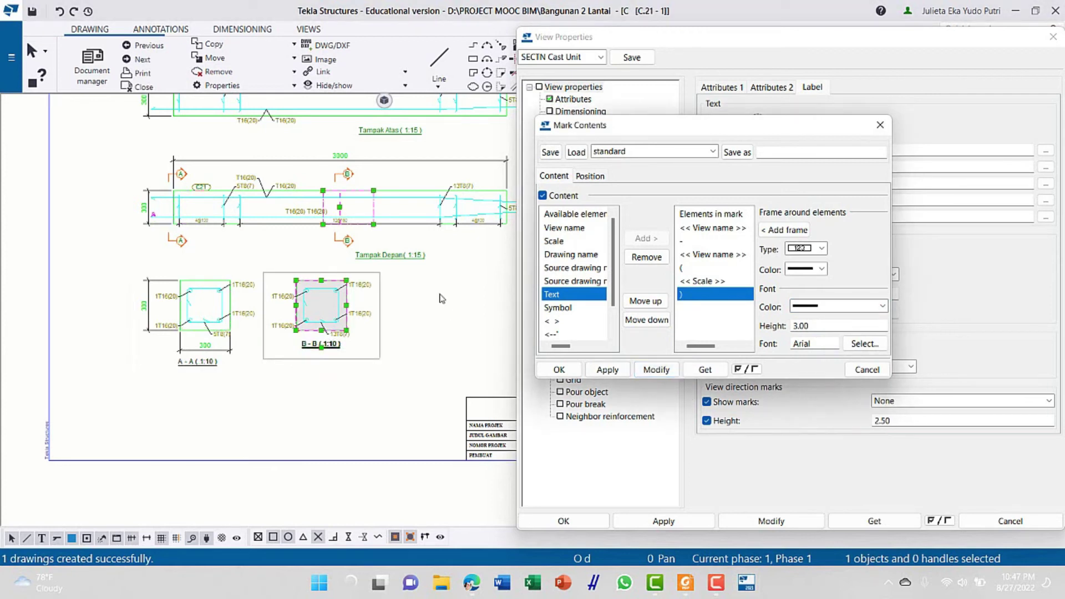
Try to modify the front view "Tampak Depan" with the section label's mark contents
click(409, 256)
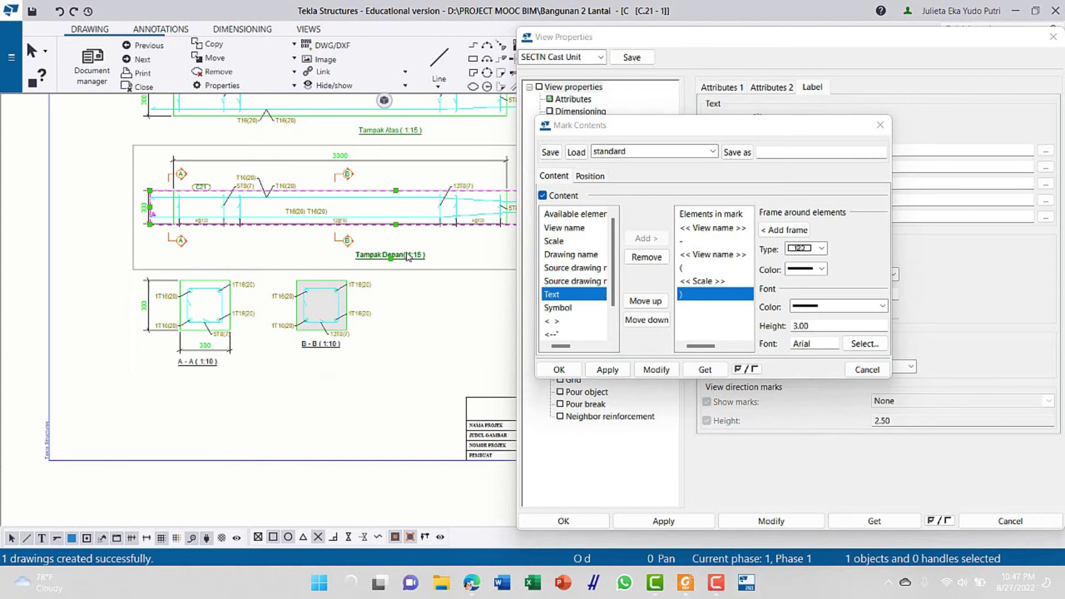
click(656, 369)
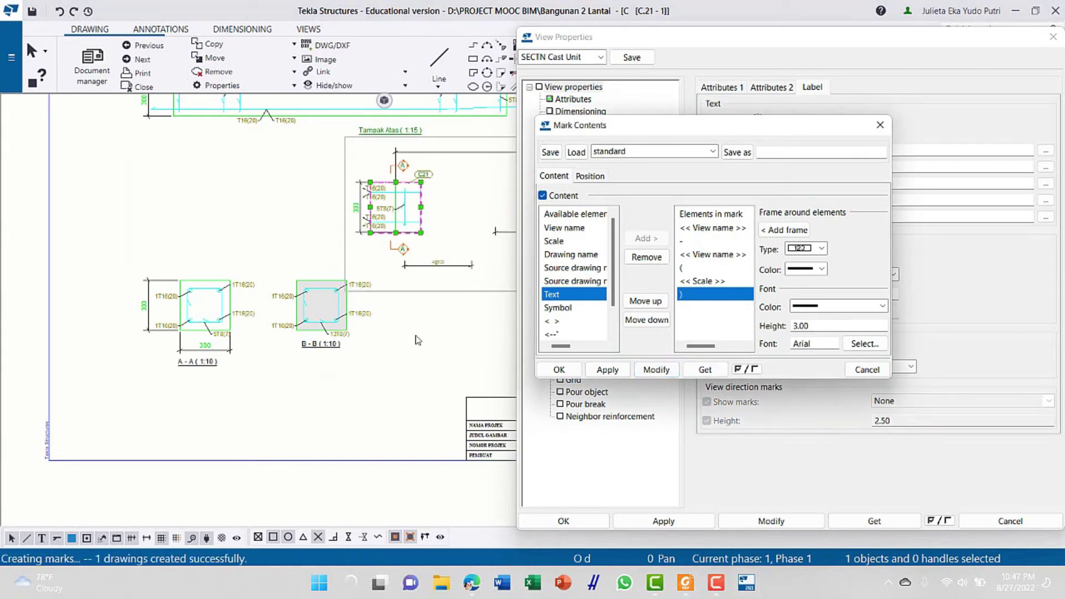
scroll(421, 342, down, 1)
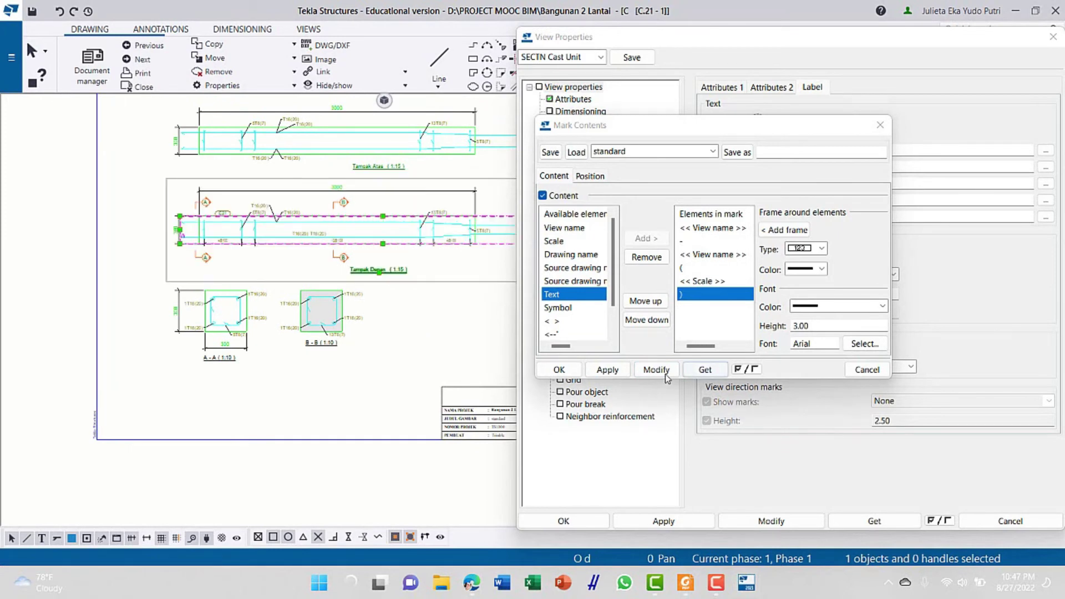
Clear the view selection and apply and close the section label's mark contents
click(470, 374)
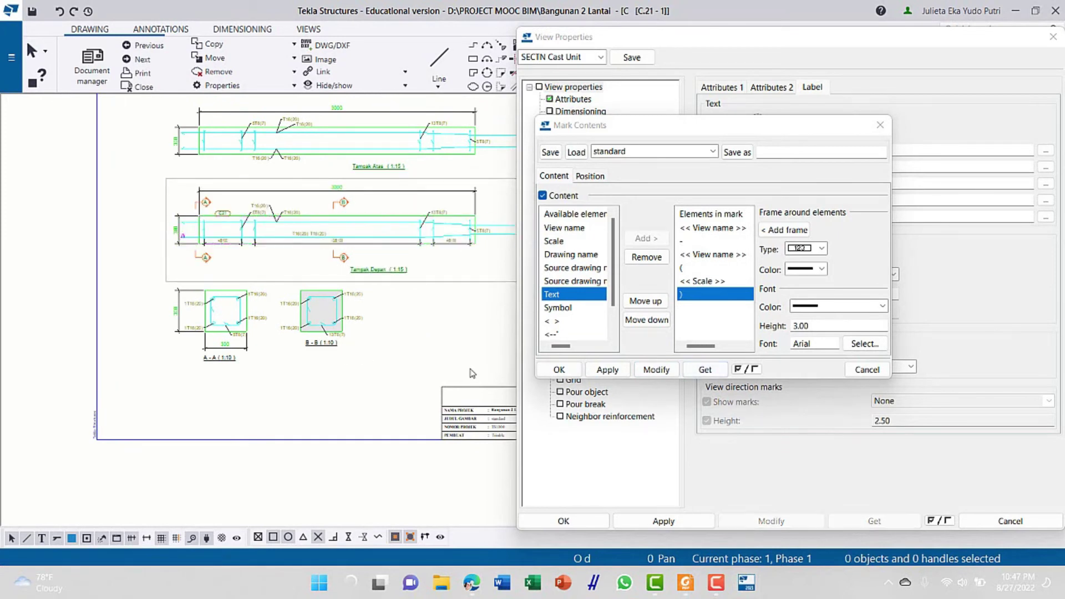
click(608, 370)
click(561, 372)
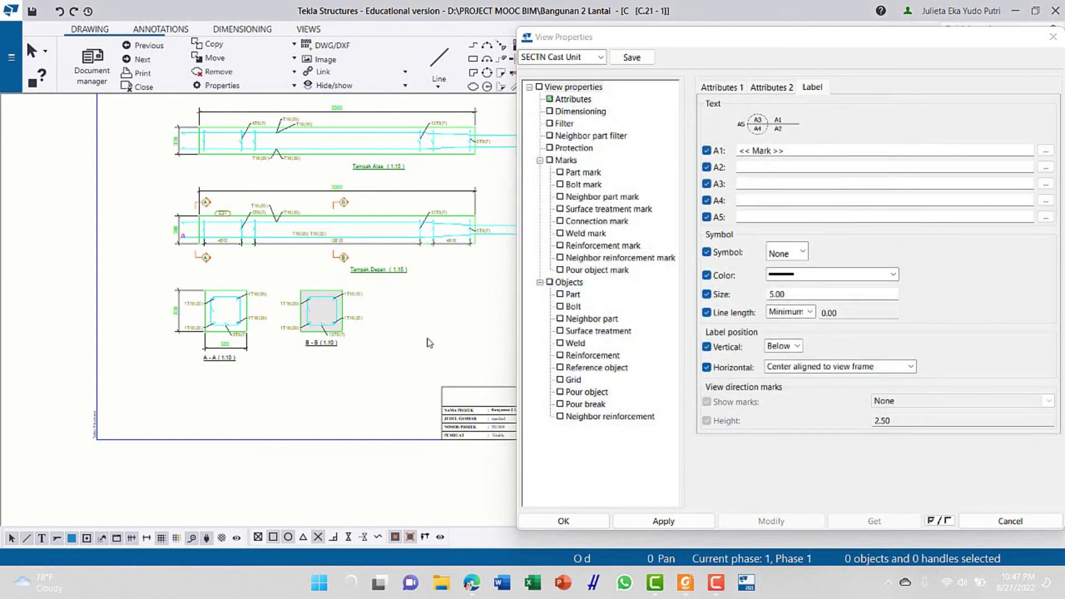
Load the front view "Tampak Depan" into the view properties and set its label symbol color to black
scroll(421, 286, up, 2)
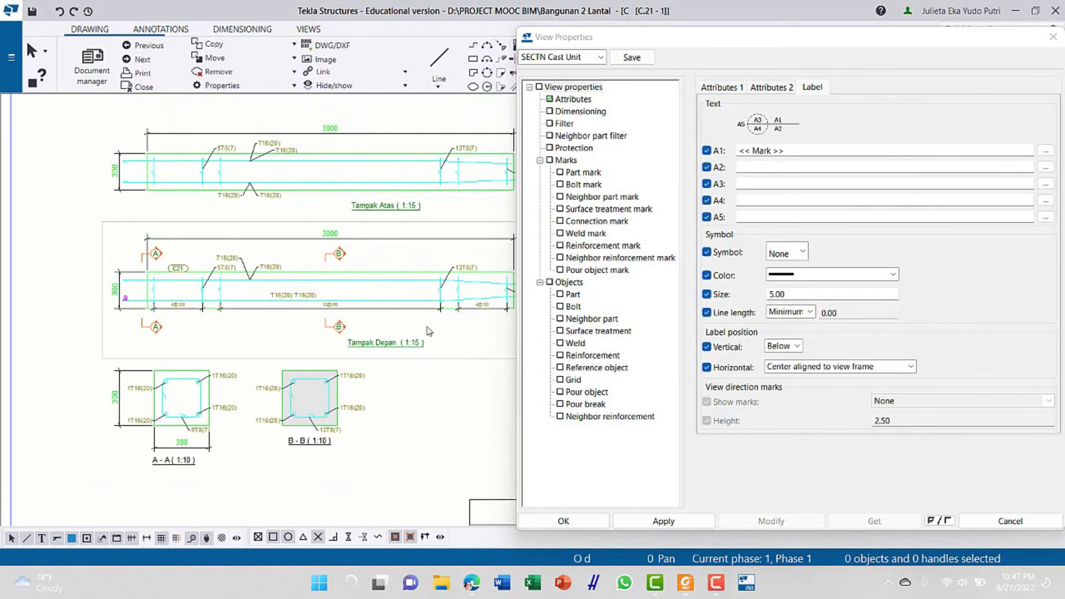
click(407, 360)
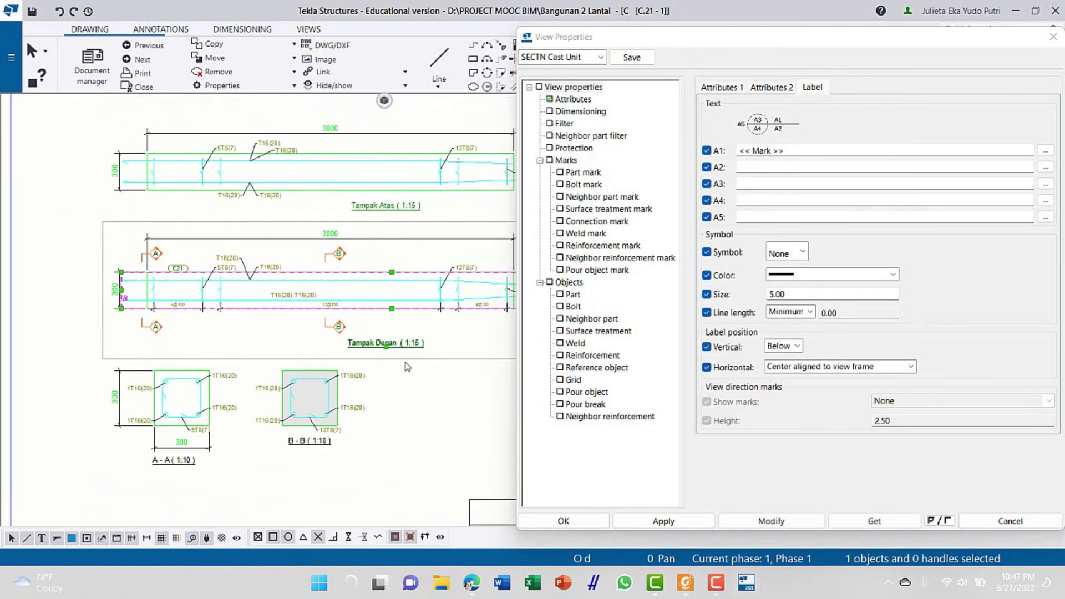
right_click(406, 362)
click(434, 392)
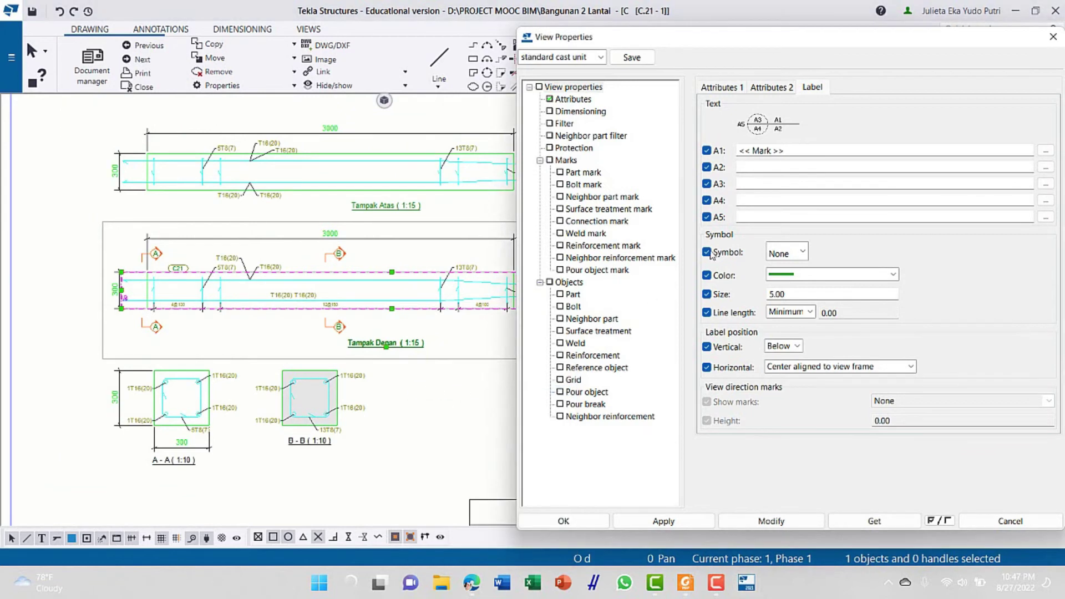
click(837, 280)
click(804, 306)
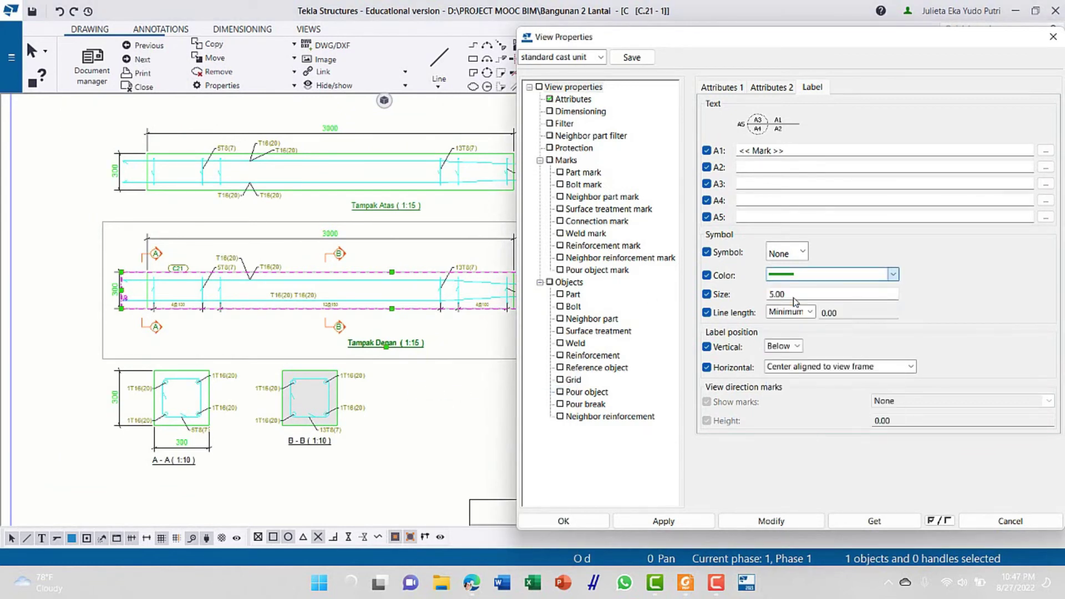
In the mark contents of the front view's A1 label, set the view name and opening bracket fonts to black
click(1045, 151)
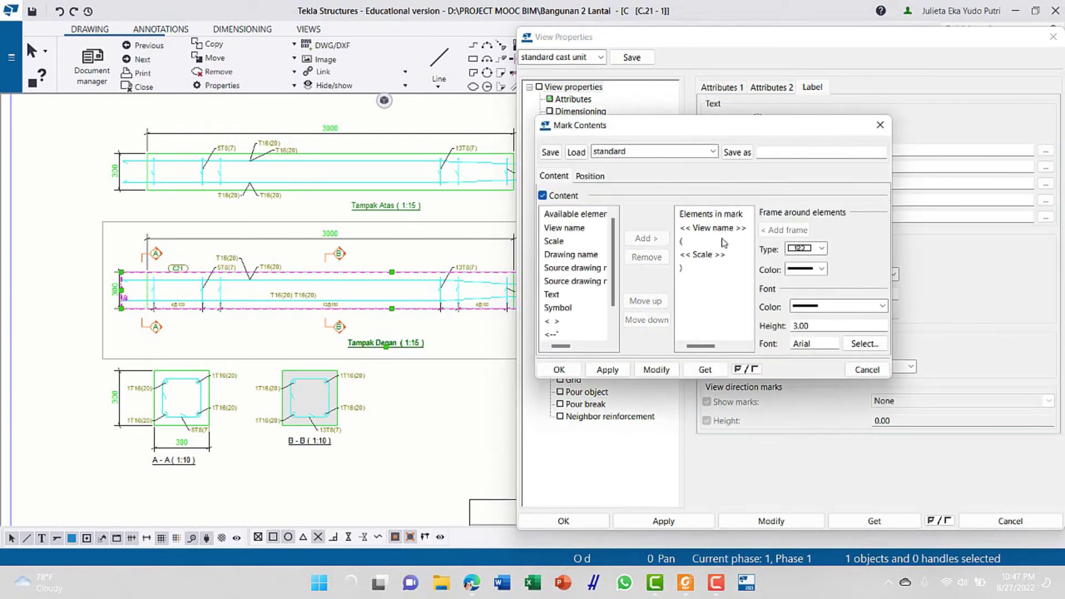
click(713, 228)
click(826, 307)
click(826, 306)
click(681, 242)
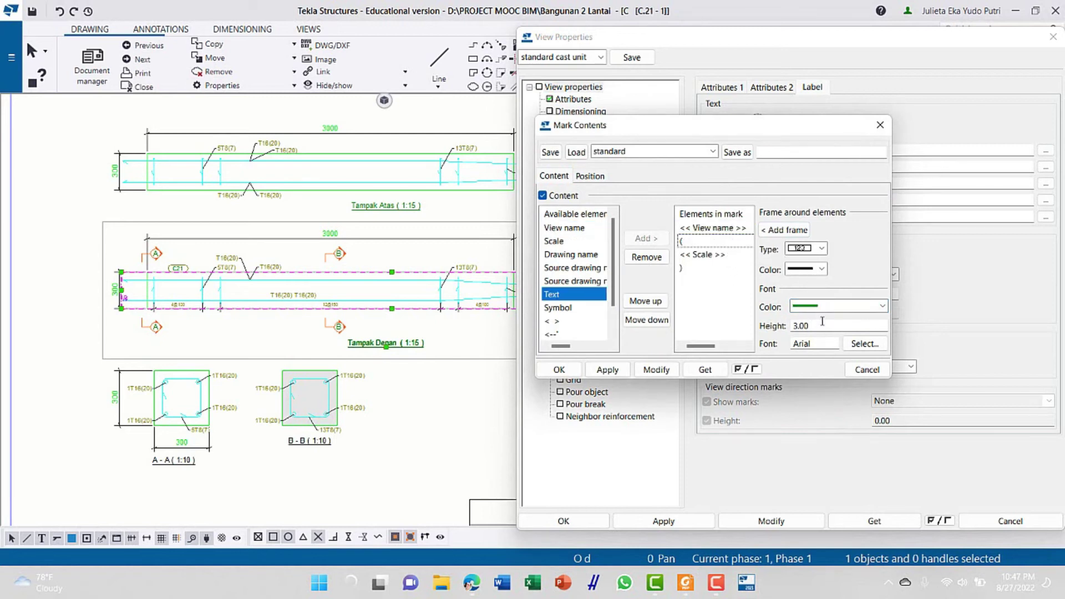
click(832, 306)
click(832, 306)
Set the scale and closing bracket fonts to black, modify the front view's label and close its mark contents
click(702, 255)
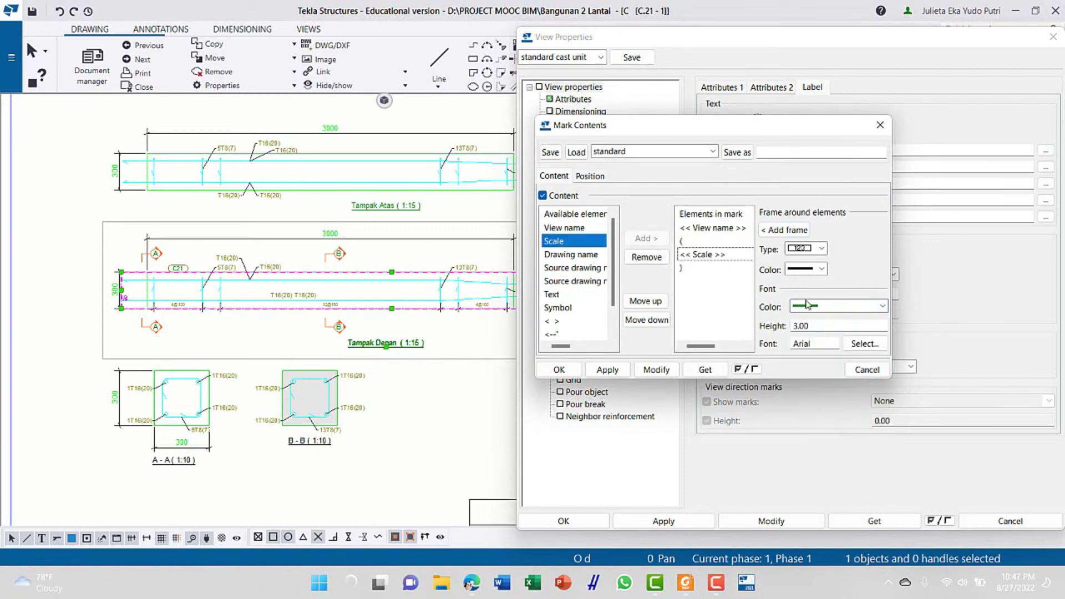
click(807, 306)
click(807, 305)
click(741, 269)
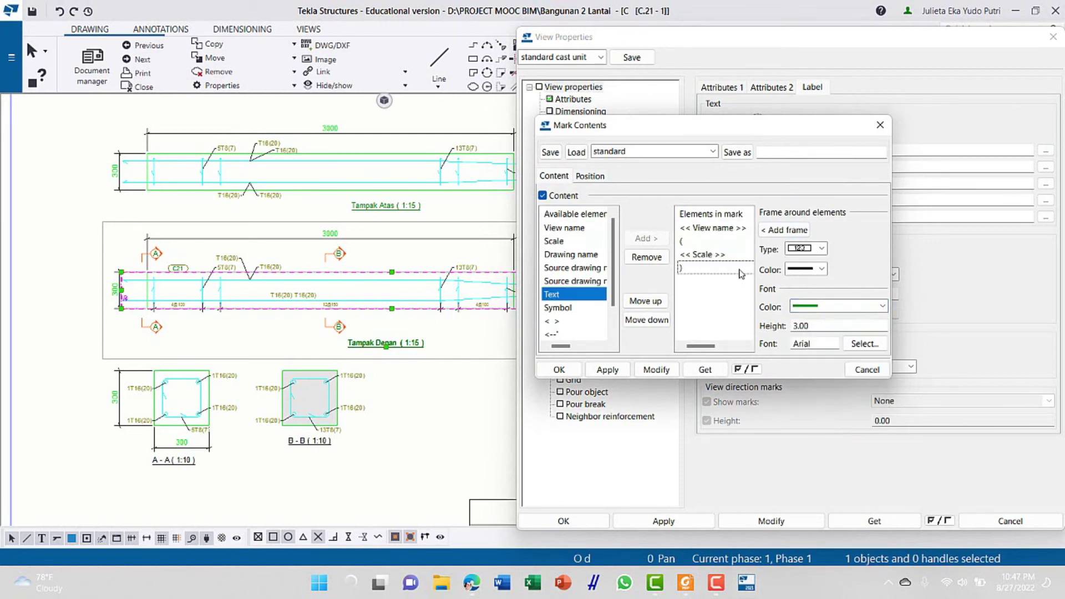
click(800, 307)
click(821, 333)
click(657, 370)
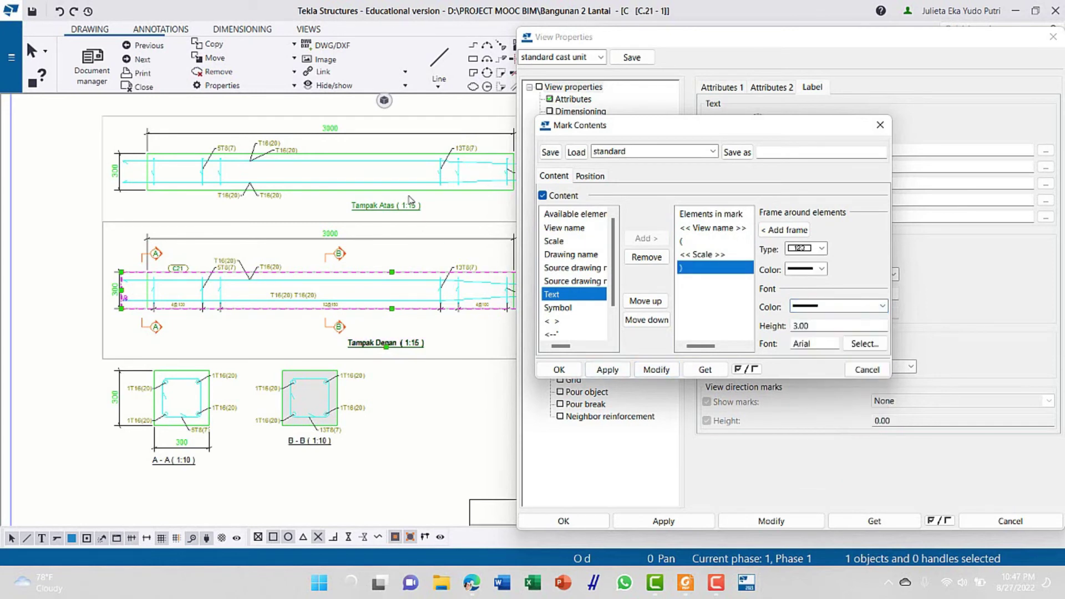
click(559, 369)
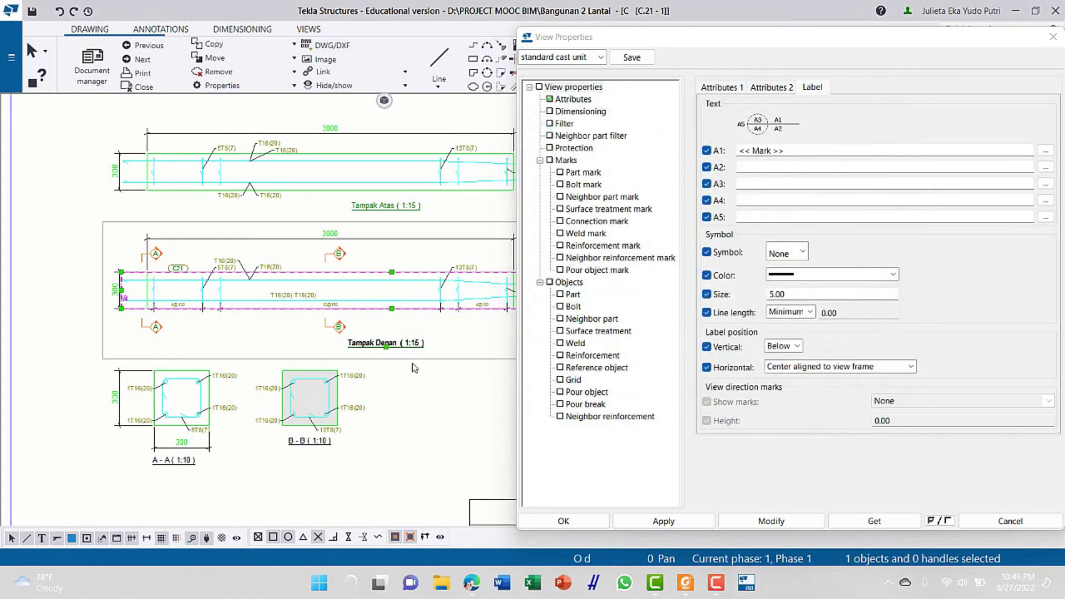
Select the top view "Tampak Atas" and modify it with the front view's black label properties
click(423, 382)
scroll(398, 355, up, 2)
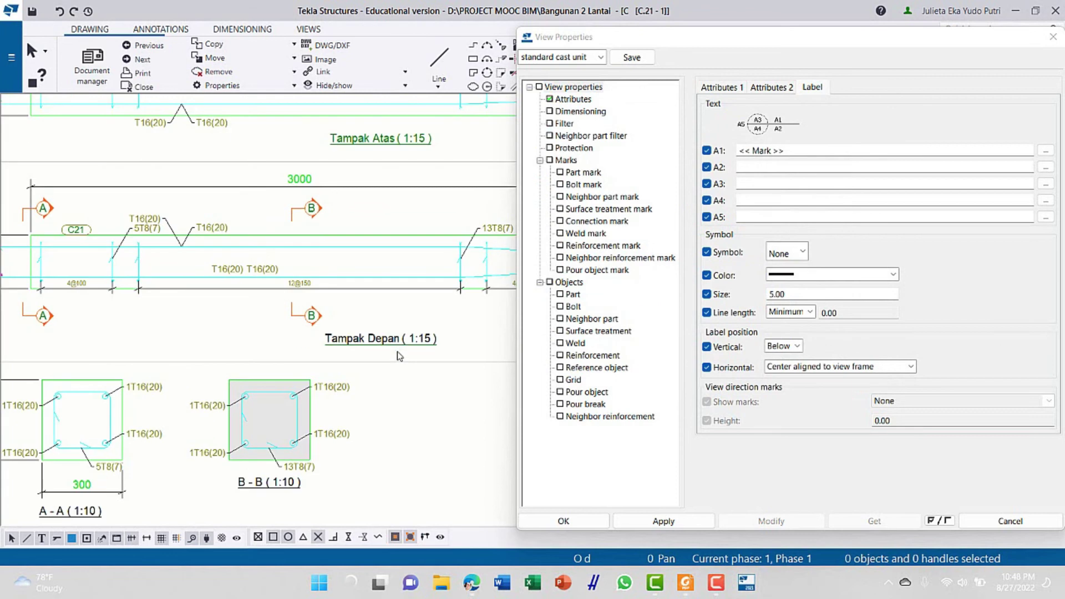
click(416, 147)
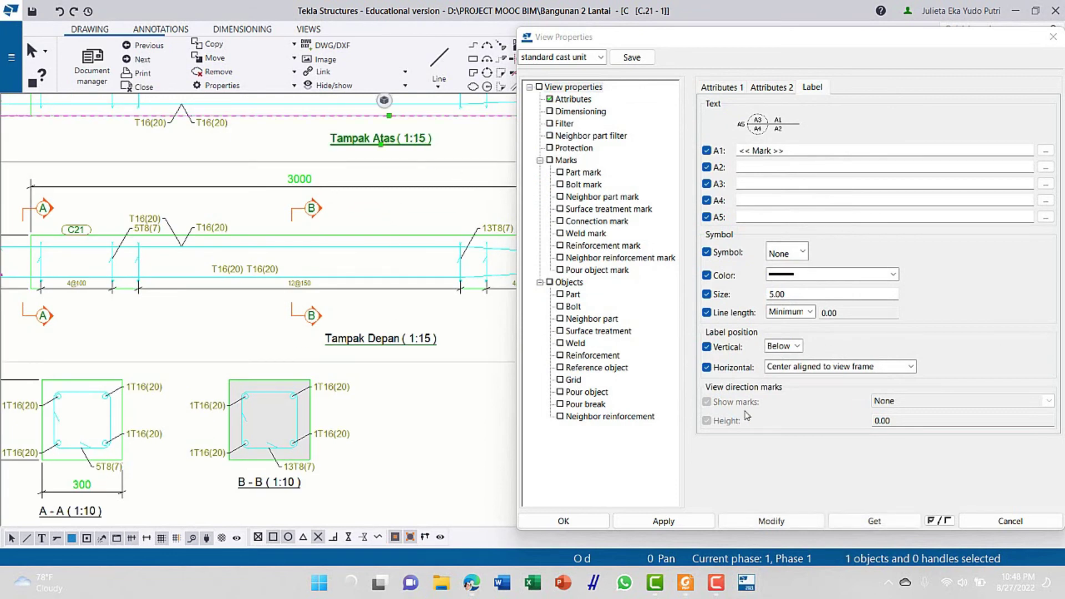
click(773, 521)
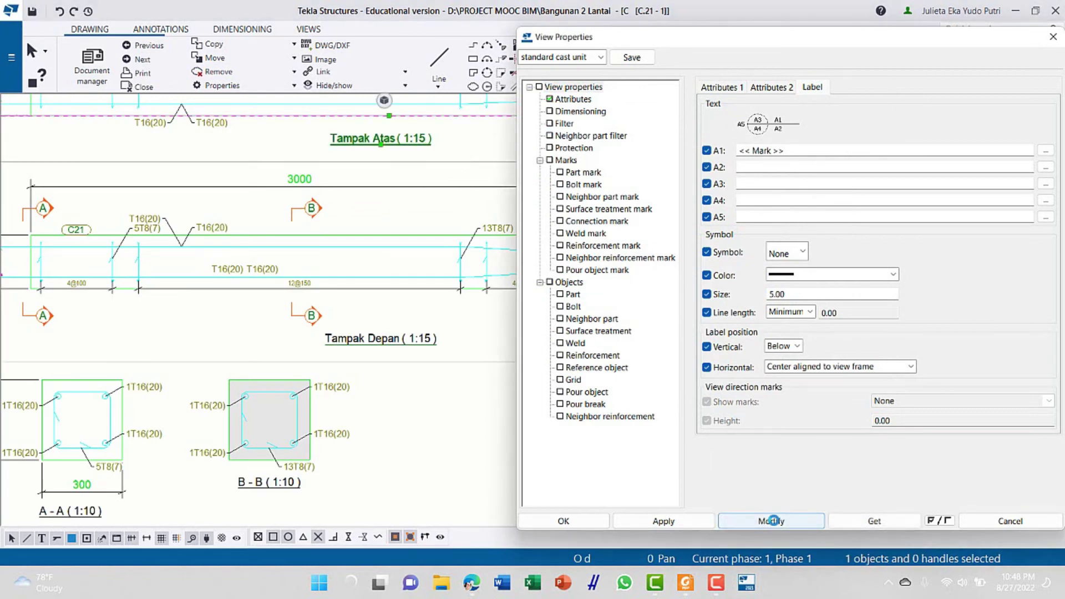
scroll(277, 378, down, 4)
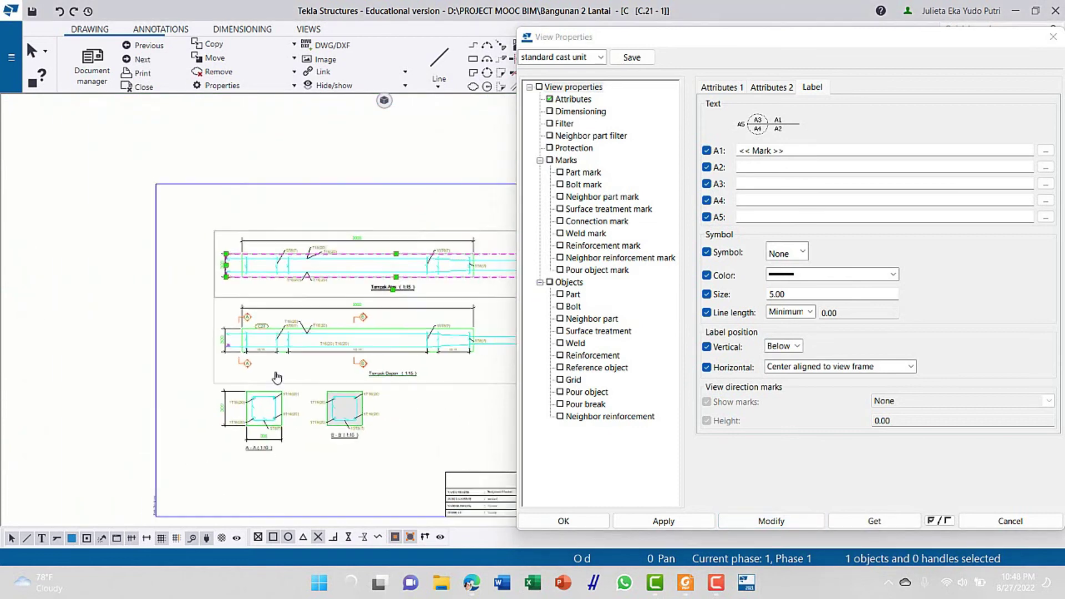
scroll(373, 398, down, 2)
Apply the view properties and close them
click(624, 522)
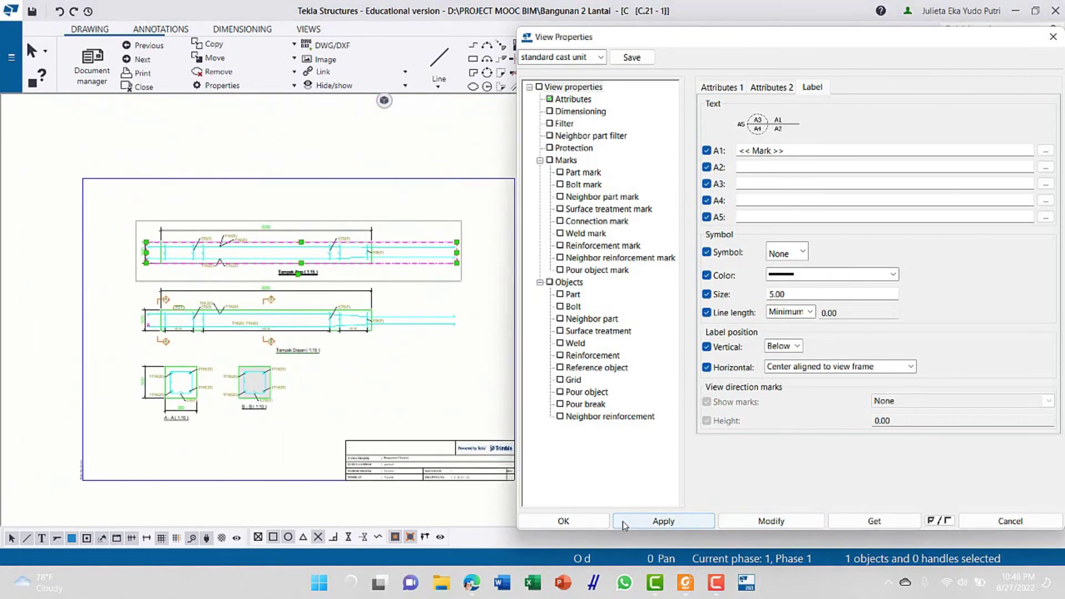
click(566, 522)
click(566, 522)
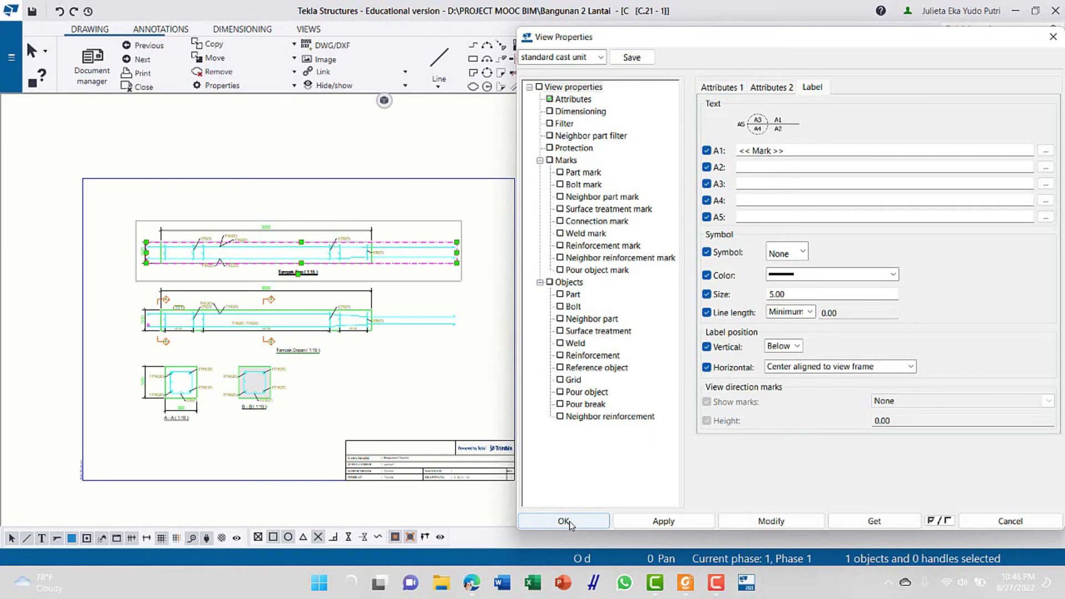
click(565, 521)
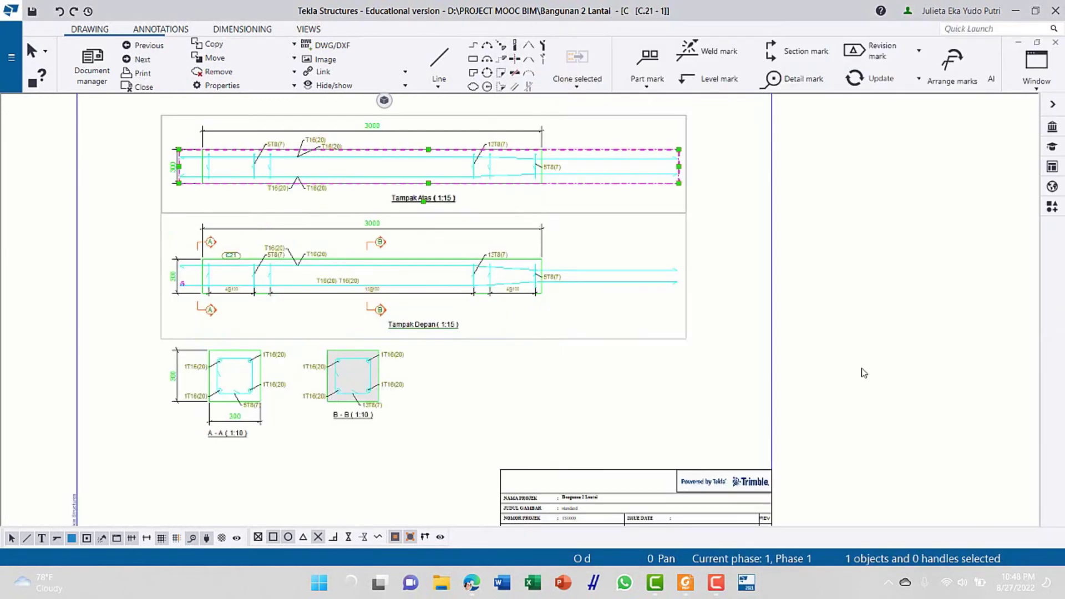
Add notes with leader lines to the column's outline and its upper main bar at the column's end in the front view
click(165, 30)
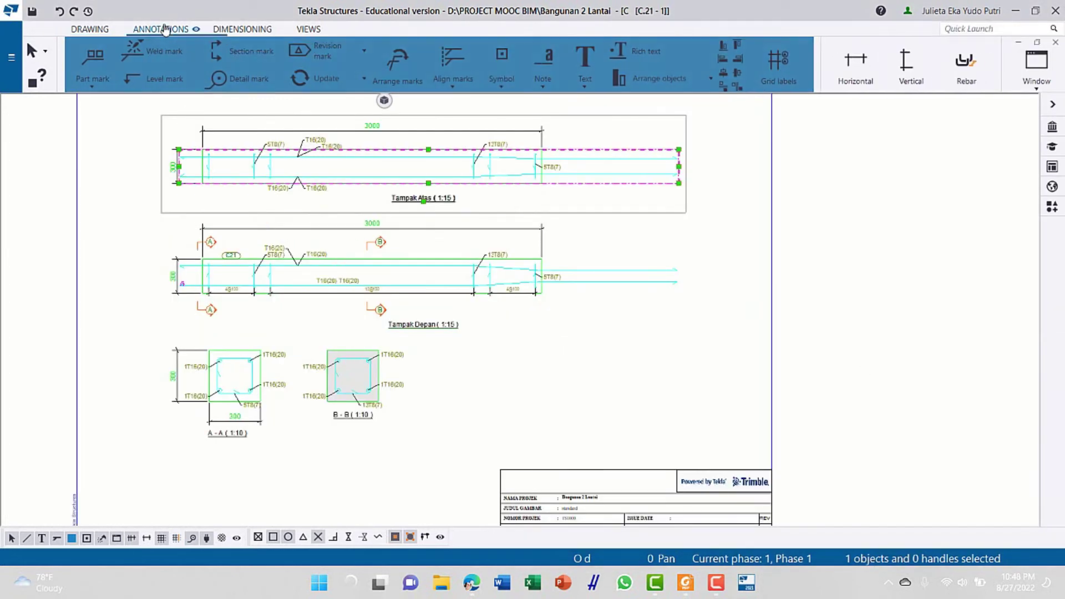
click(544, 86)
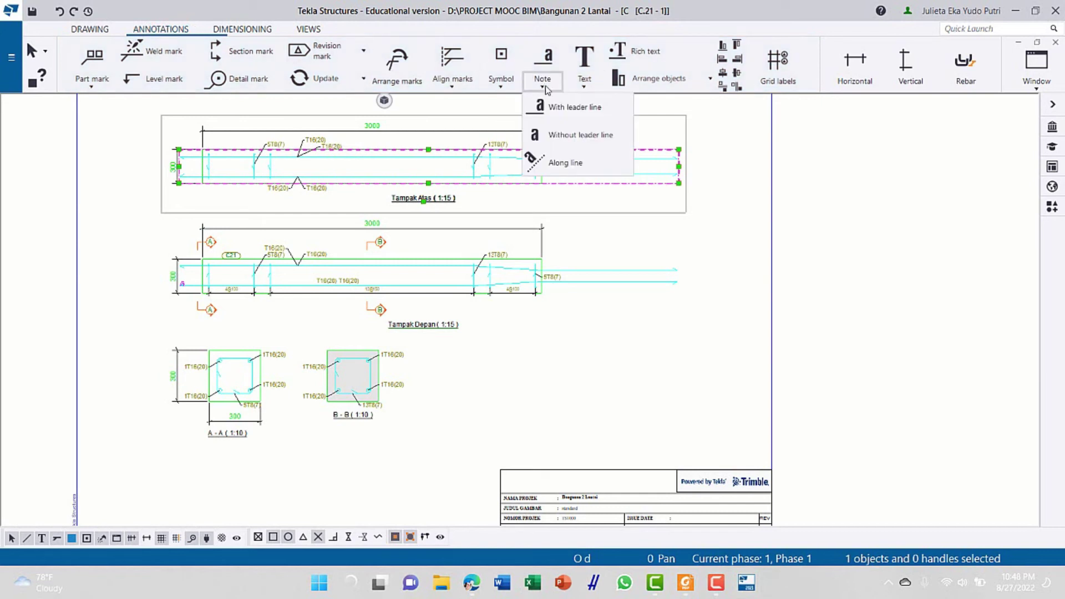
click(550, 62)
scroll(577, 283, up, 5)
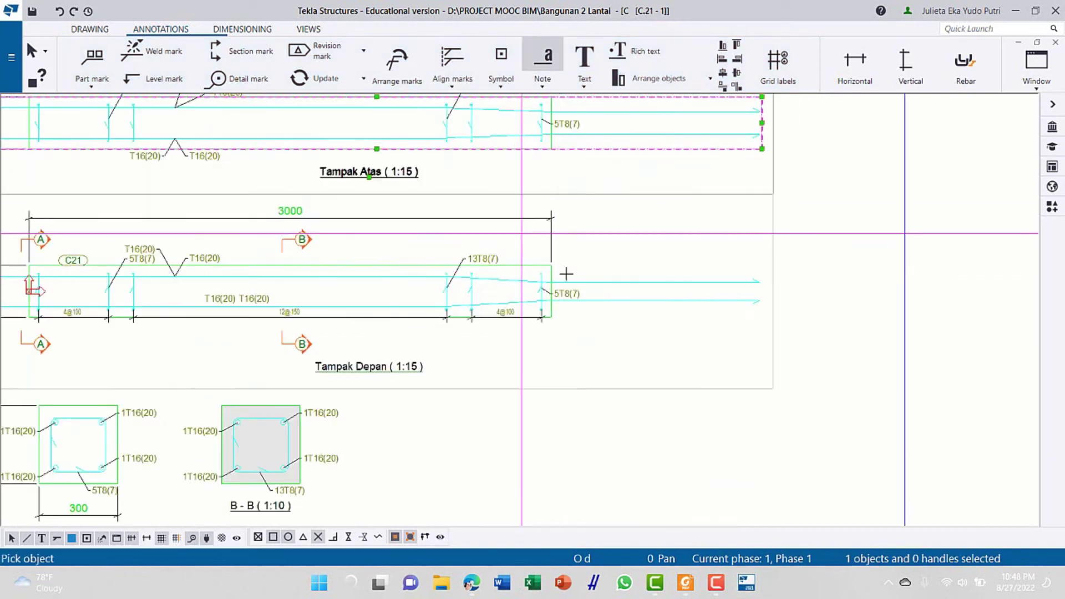
click(542, 259)
click(623, 240)
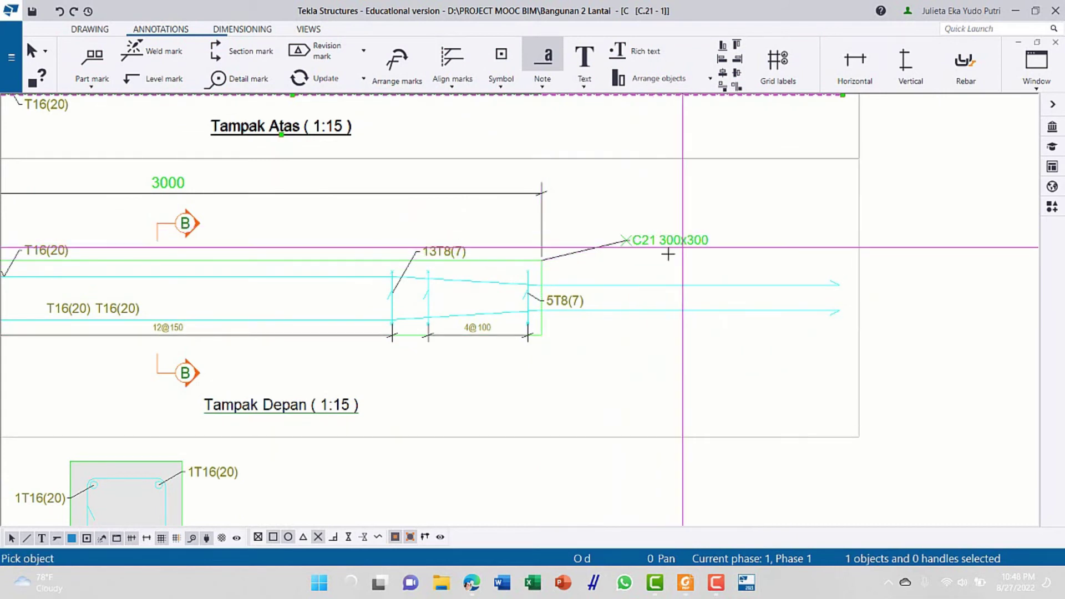
click(540, 284)
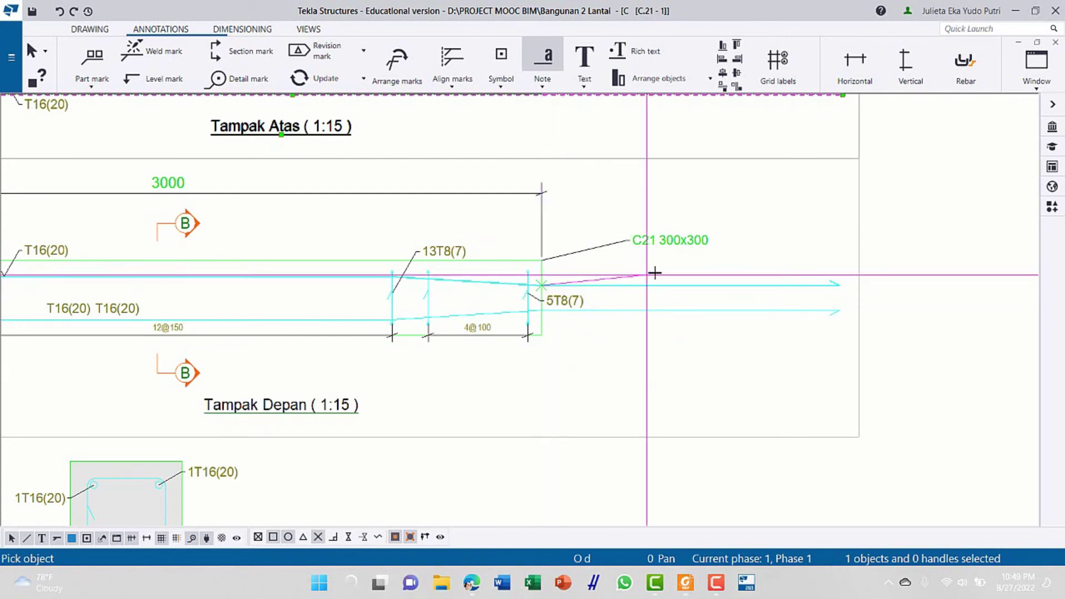
click(663, 269)
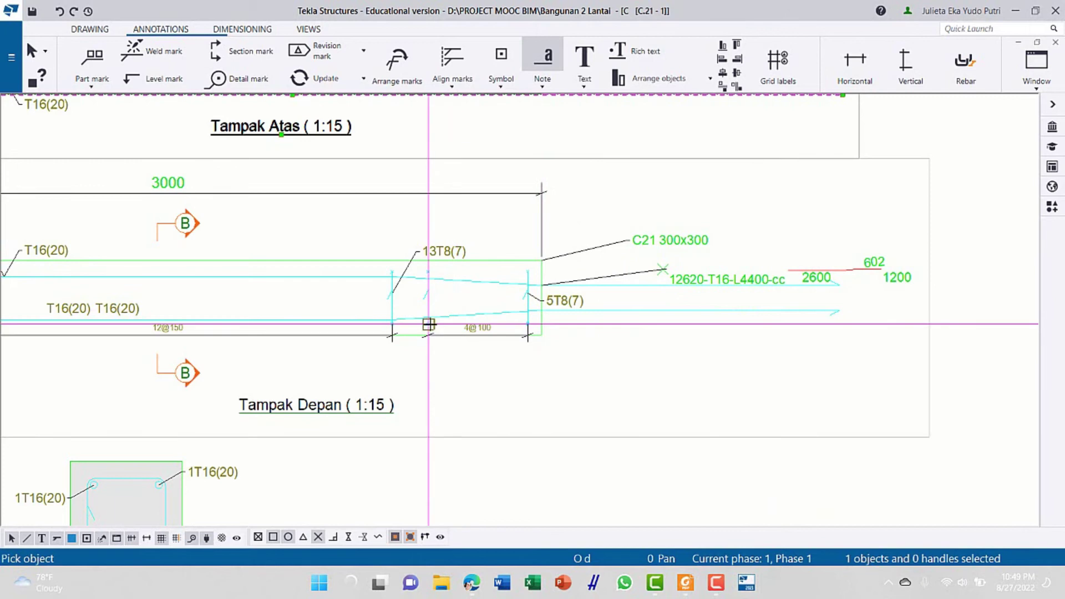
Add a note with a leader line to the stirrups near the column's end in the front view
click(428, 317)
click(666, 366)
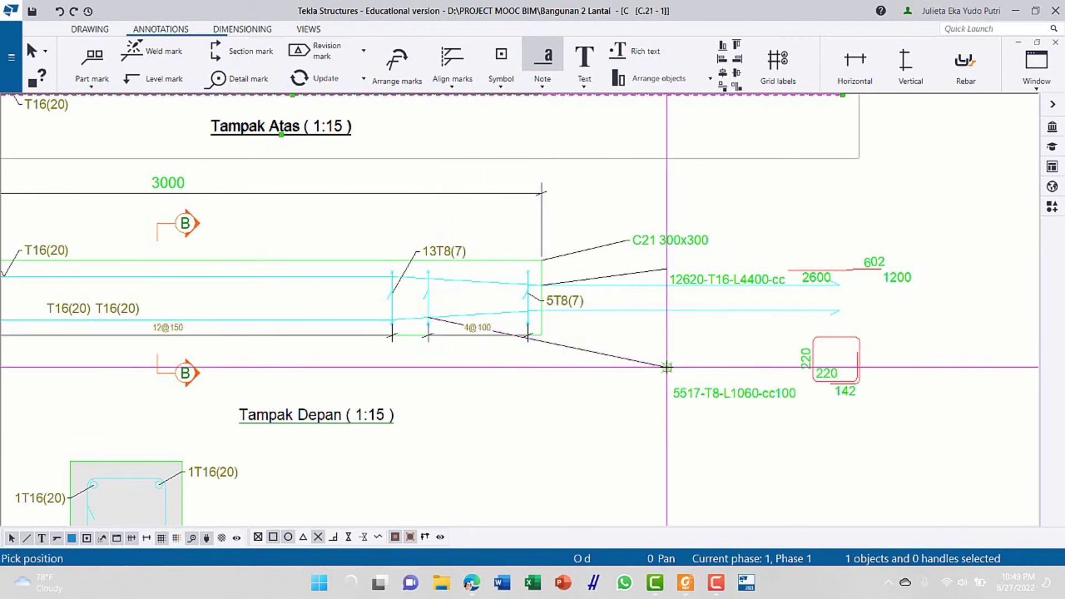
right_click(665, 367)
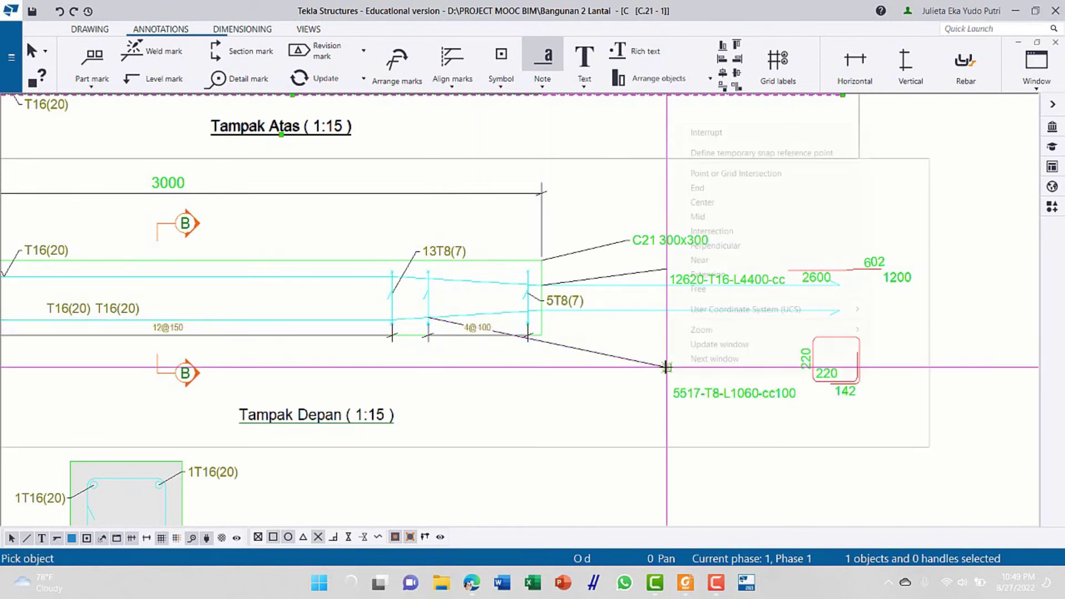
click(706, 132)
scroll(682, 381, down, 3)
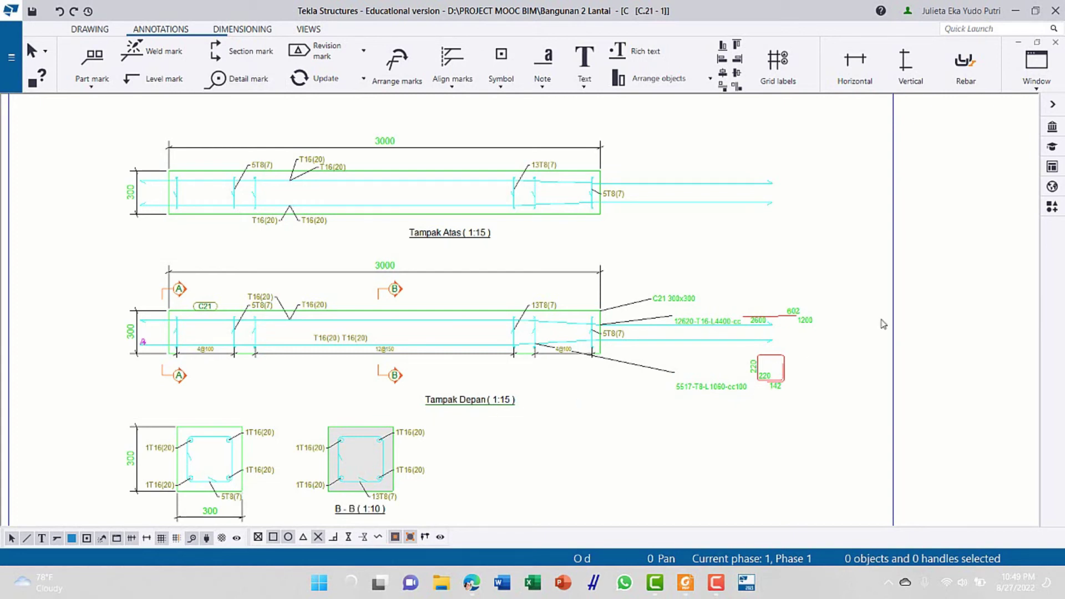
Start printing the column drawing and name its PDF output file "[C.21-1] Detail Kolom"
scroll(836, 347, down, 1)
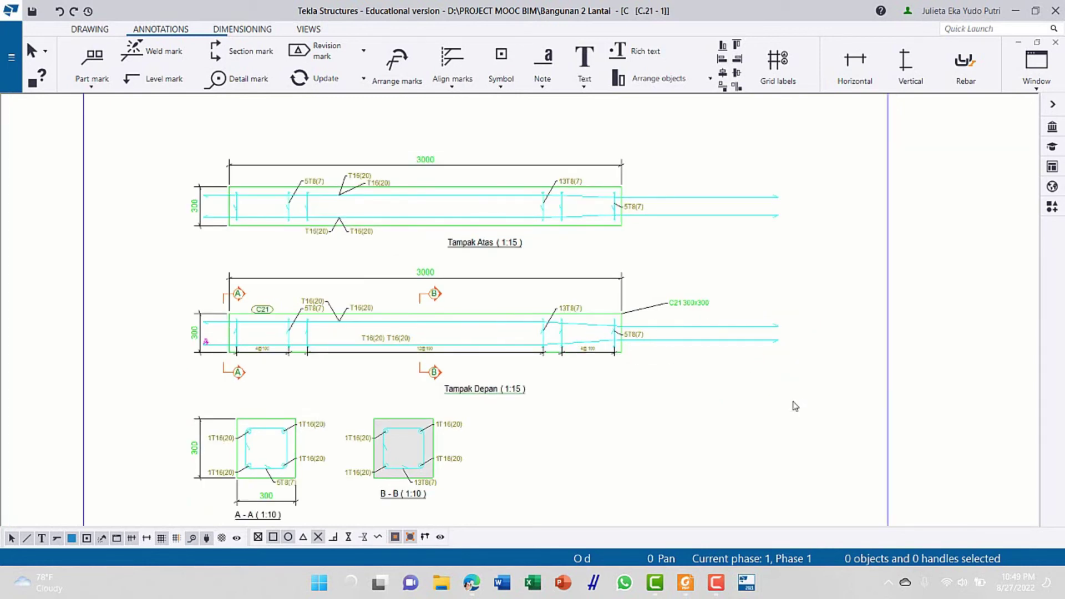
scroll(596, 414, down, 1)
middle_drag(596, 414, 606, 369)
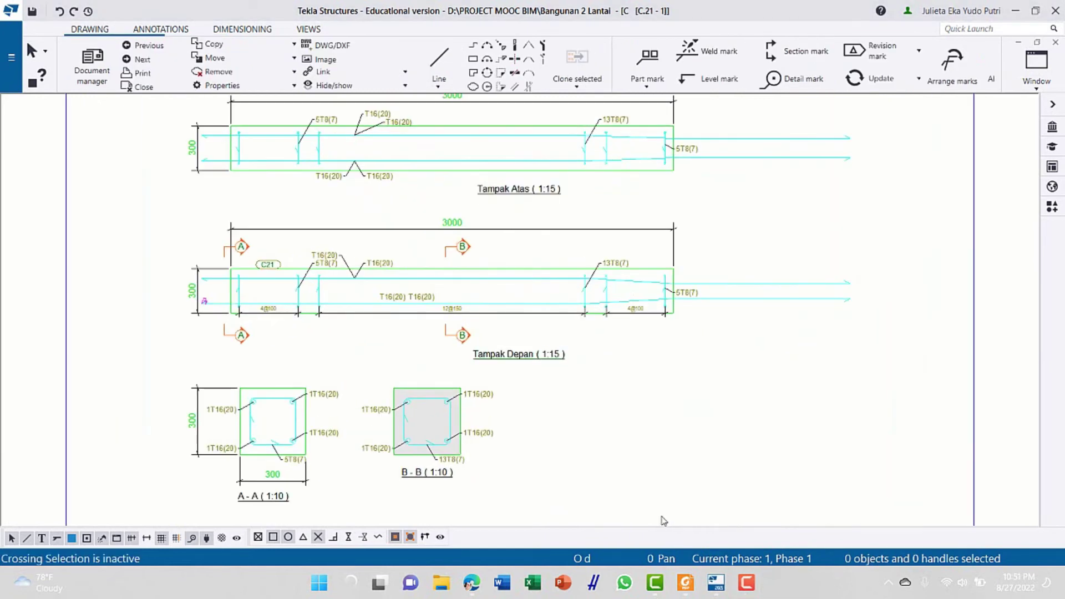
middle_drag(646, 481, 638, 452)
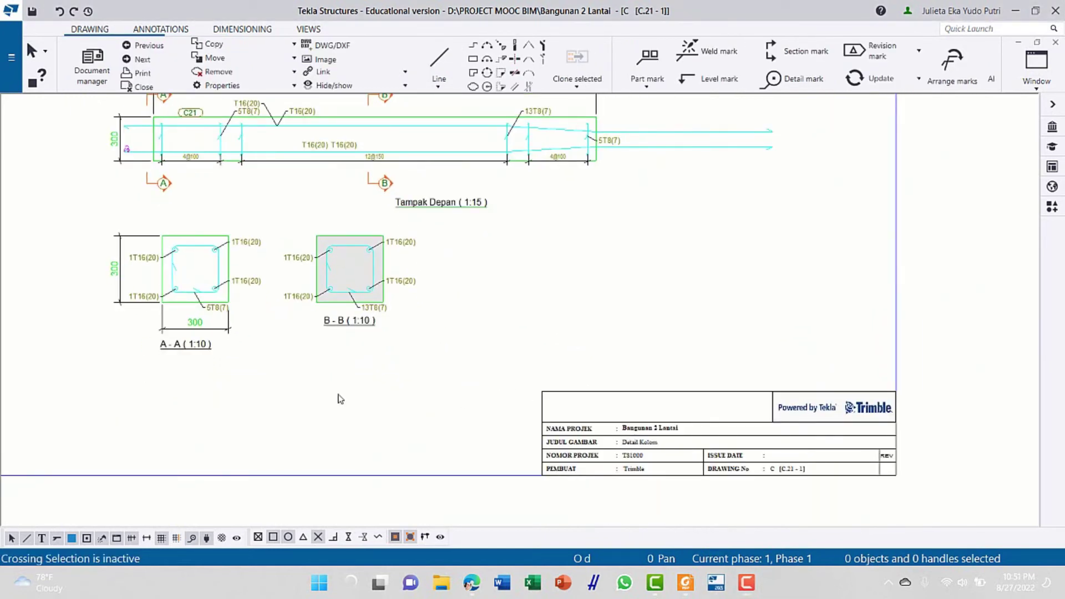
click(133, 75)
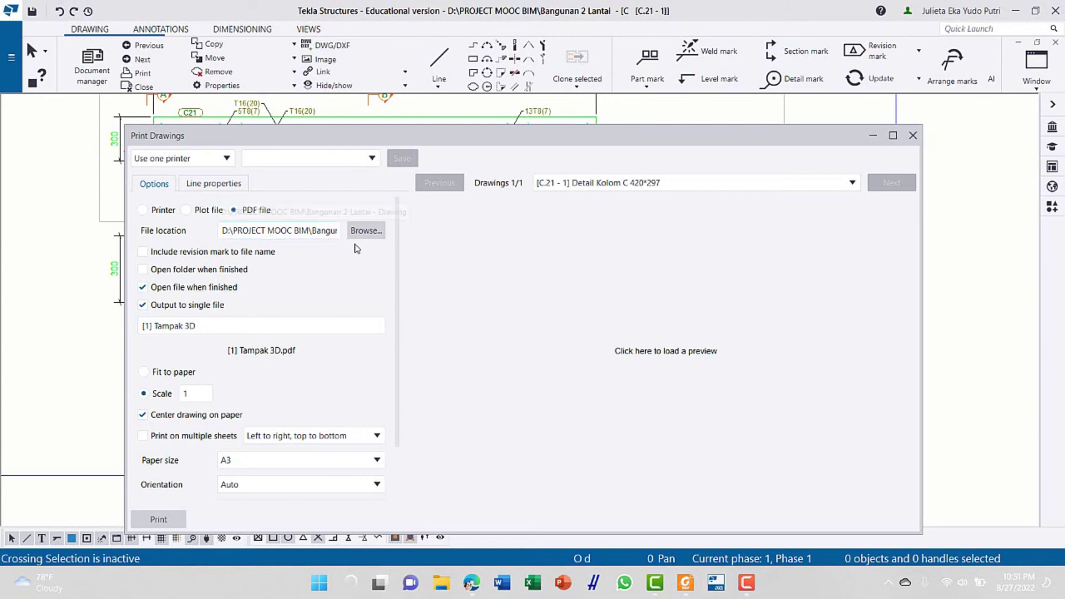
click(193, 325)
drag(185, 326, 123, 328)
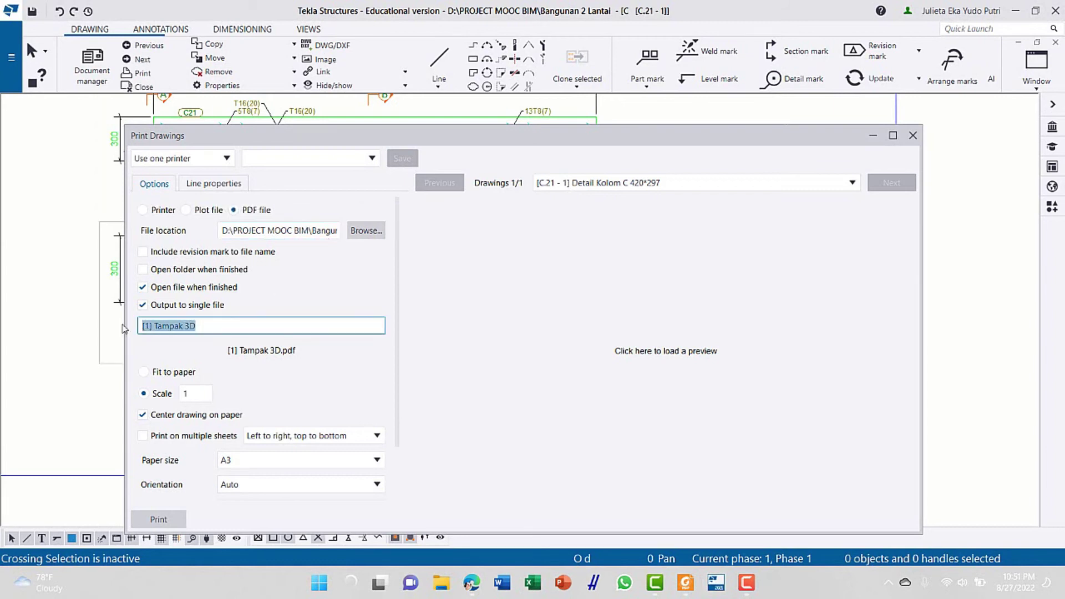
text([)
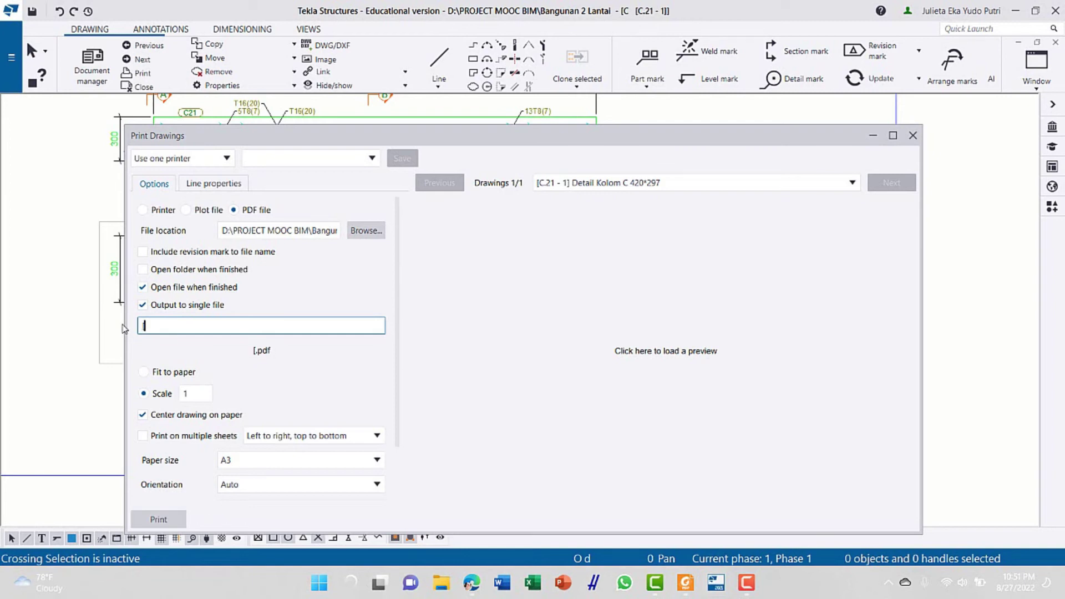
text(C.21-1] Detail )
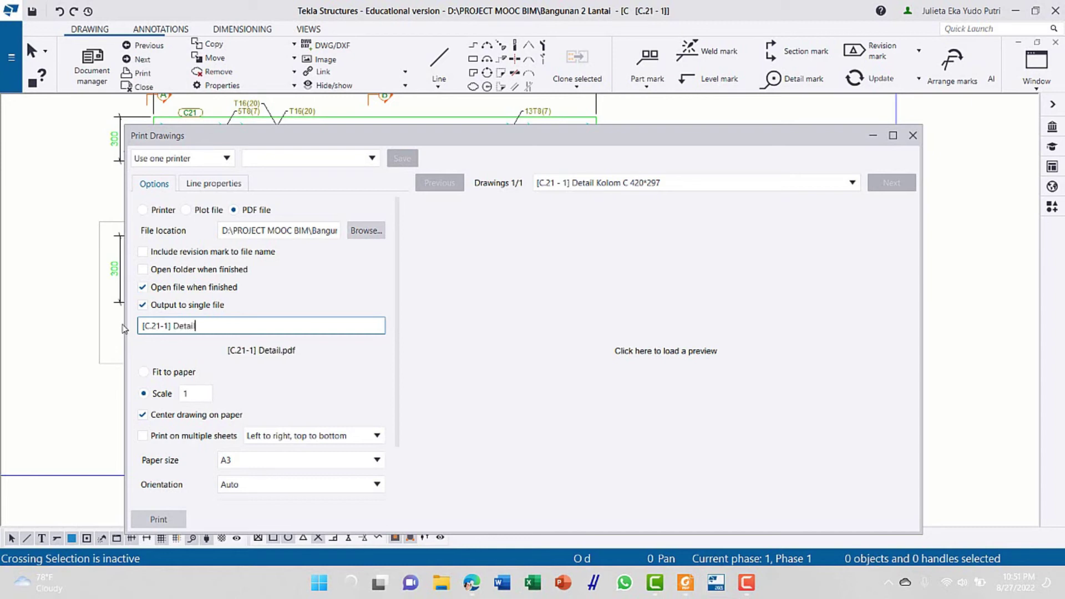
text(Kolom)
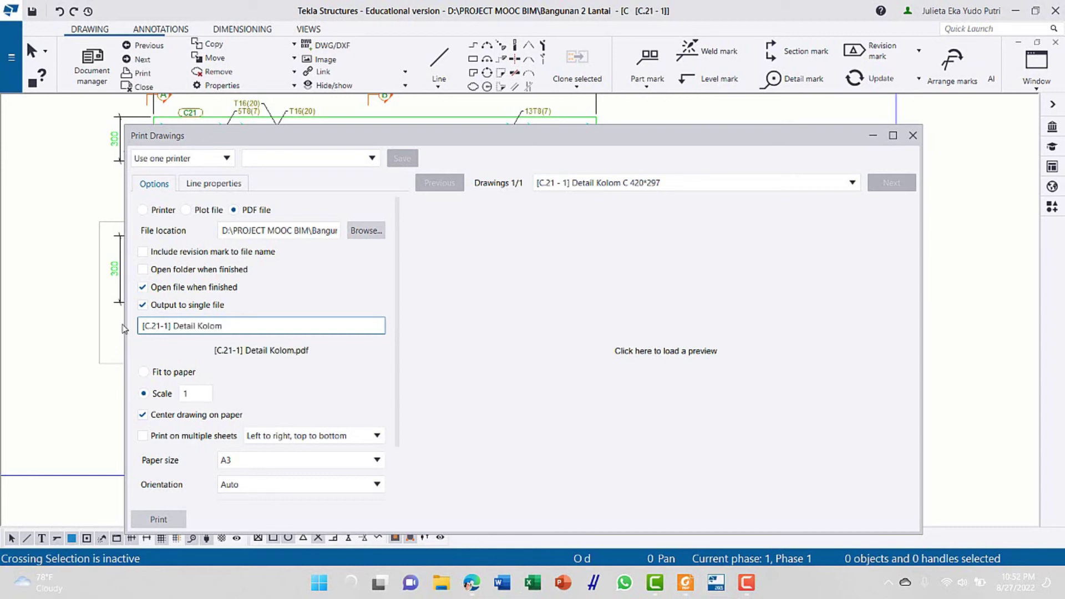
Load the print preview and print the column drawing to the PDF file on A3 in black and white
click(230, 232)
click(652, 364)
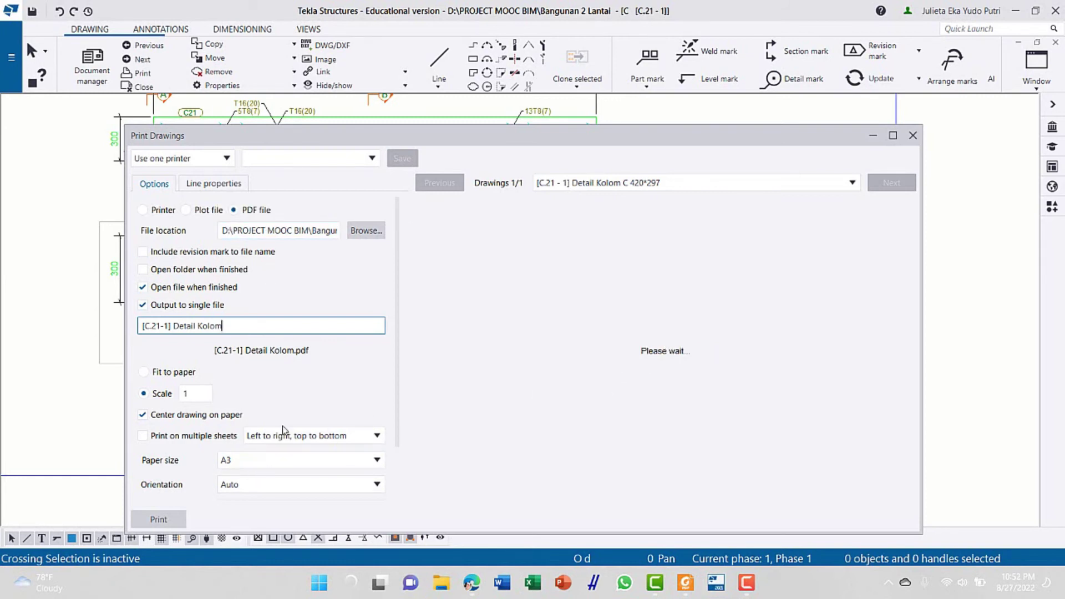
scroll(251, 436, down, 2)
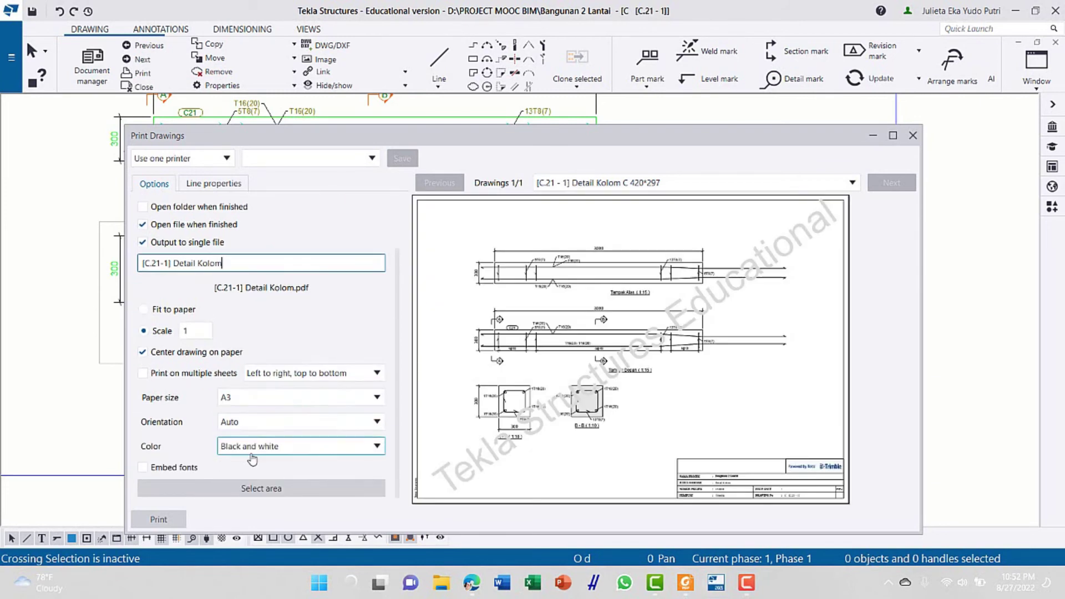
click(163, 520)
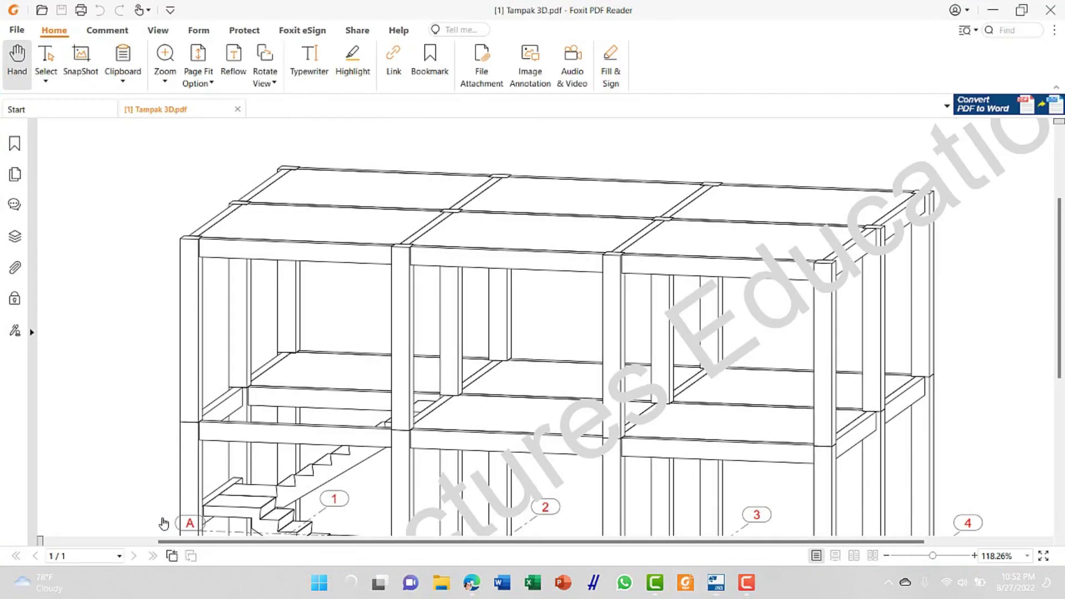
Examine the printed "[C.21-1] Detail Kolom" PDF in Foxit PDF Reader, including its views, sections and title block
scroll(635, 470, down, 1)
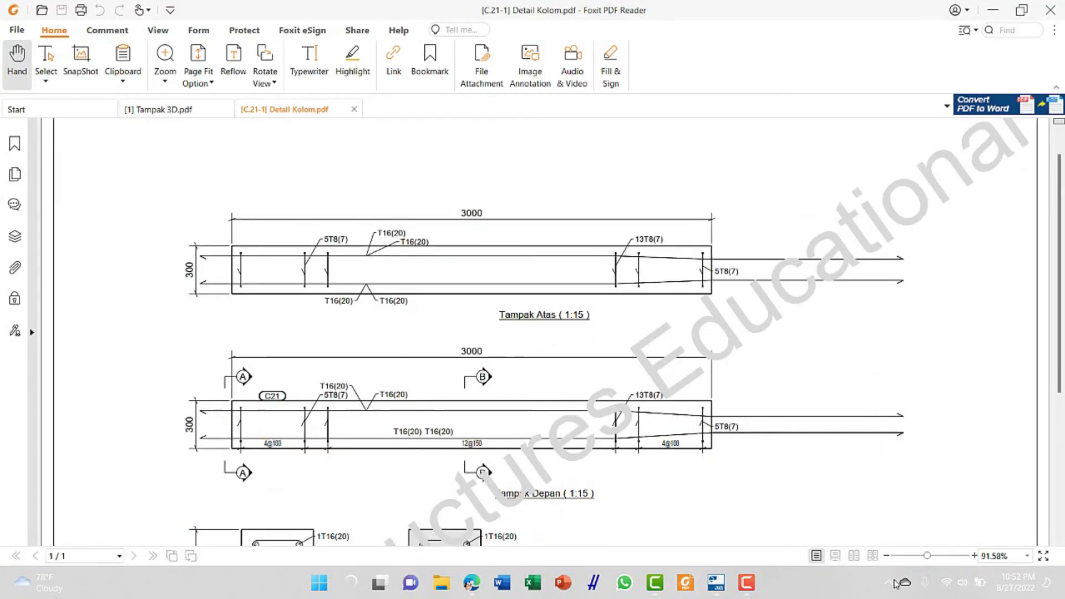
drag(921, 555, 914, 556)
scroll(774, 518, down, 1)
scroll(773, 519, up, 2)
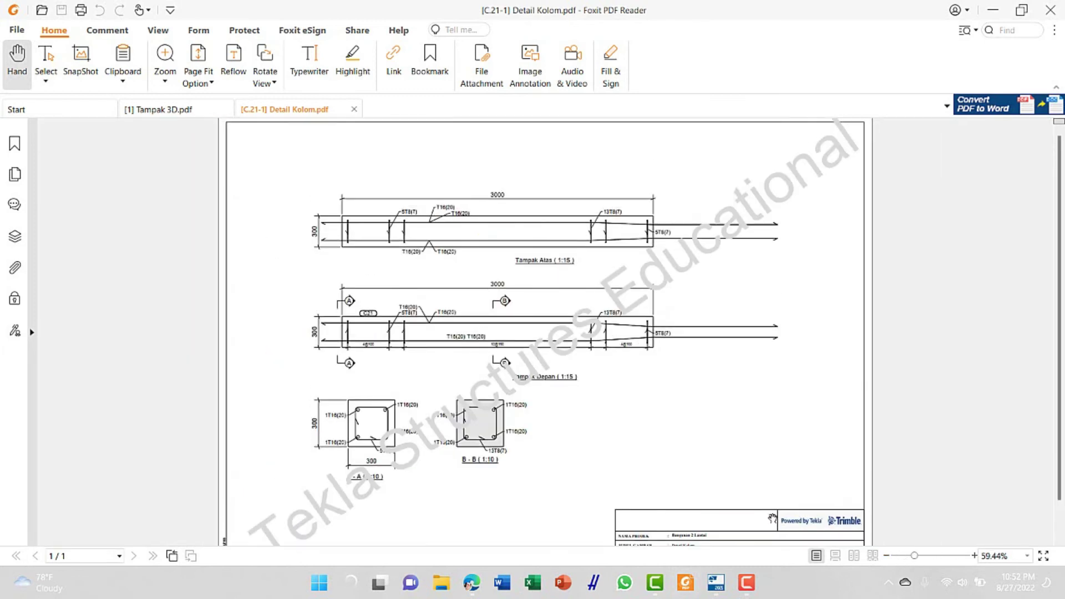
scroll(773, 518, down, 1)
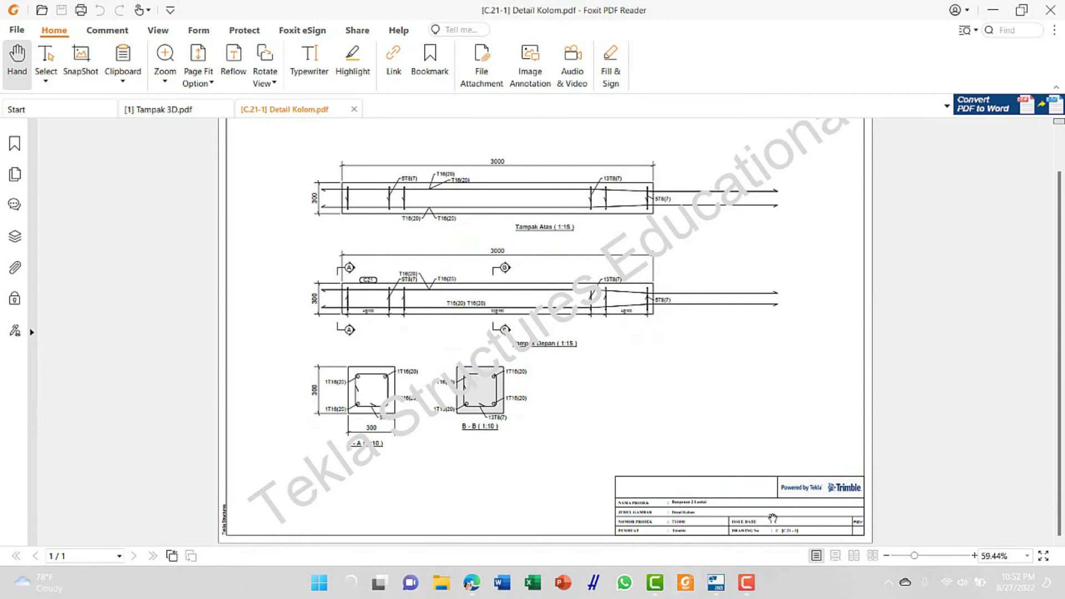
scroll(772, 518, up, 1)
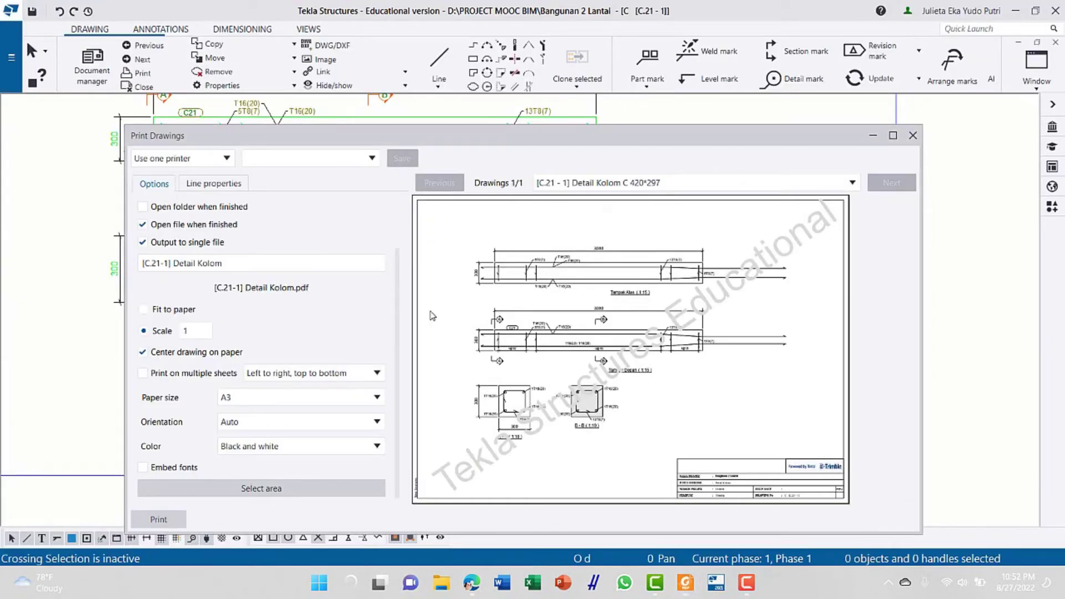
Close the print settings and leave drawing mode to return to the 3D model of the building
click(913, 135)
click(11, 57)
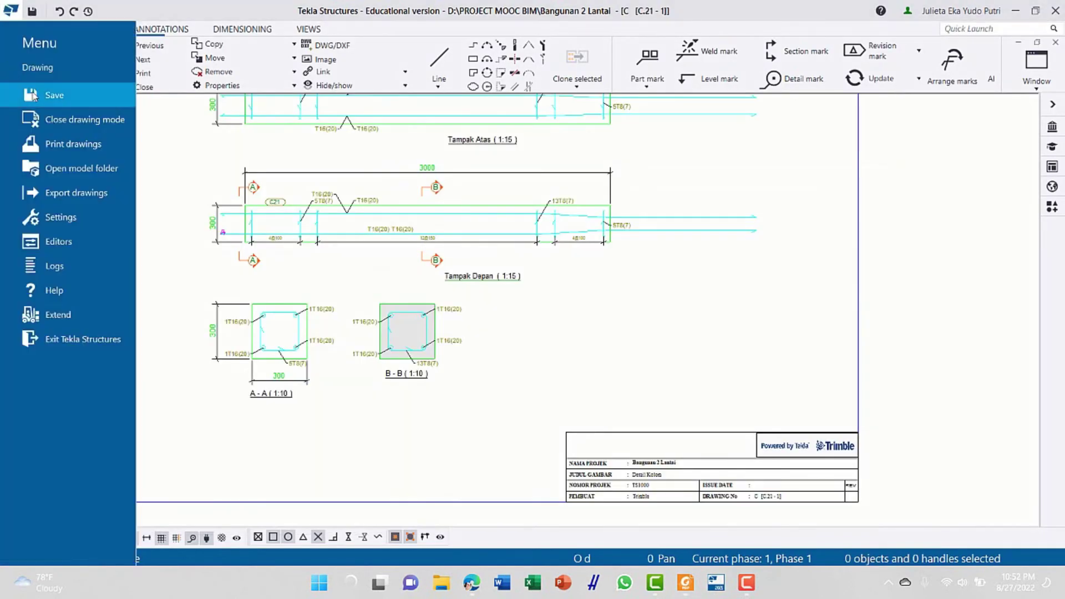
click(62, 121)
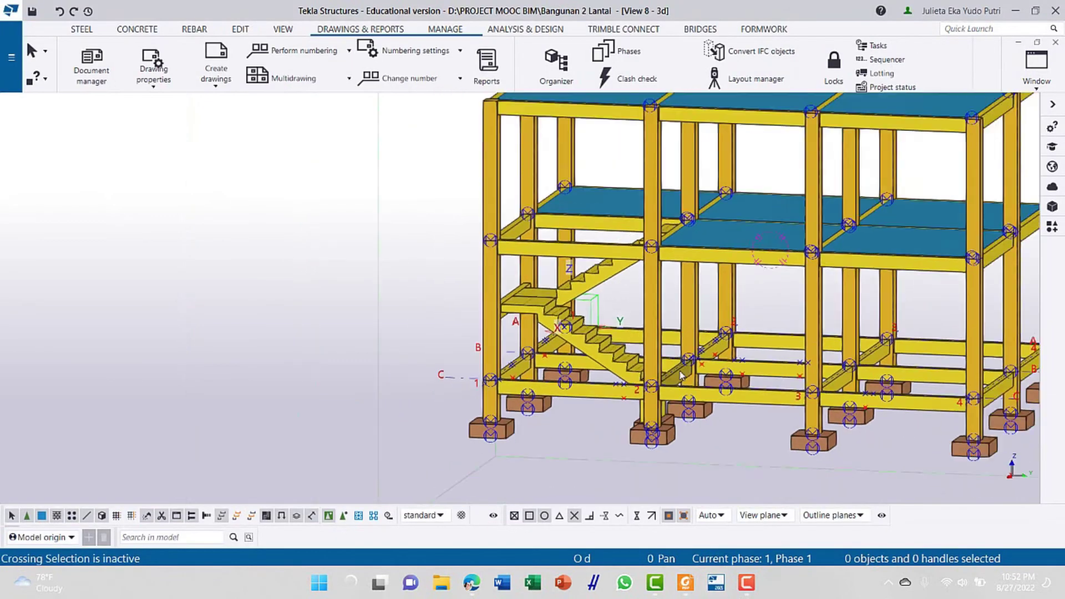
Open the model's report settings and choose the "Material List.xls" report template
scroll(682, 375, down, 3)
middle_drag(683, 374, 500, 393)
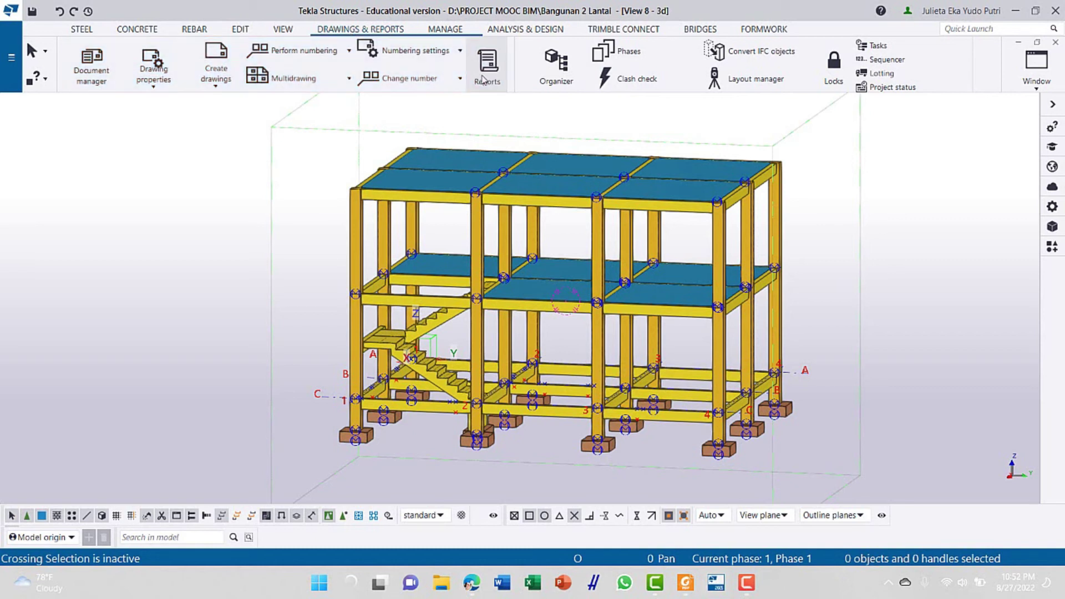
click(482, 78)
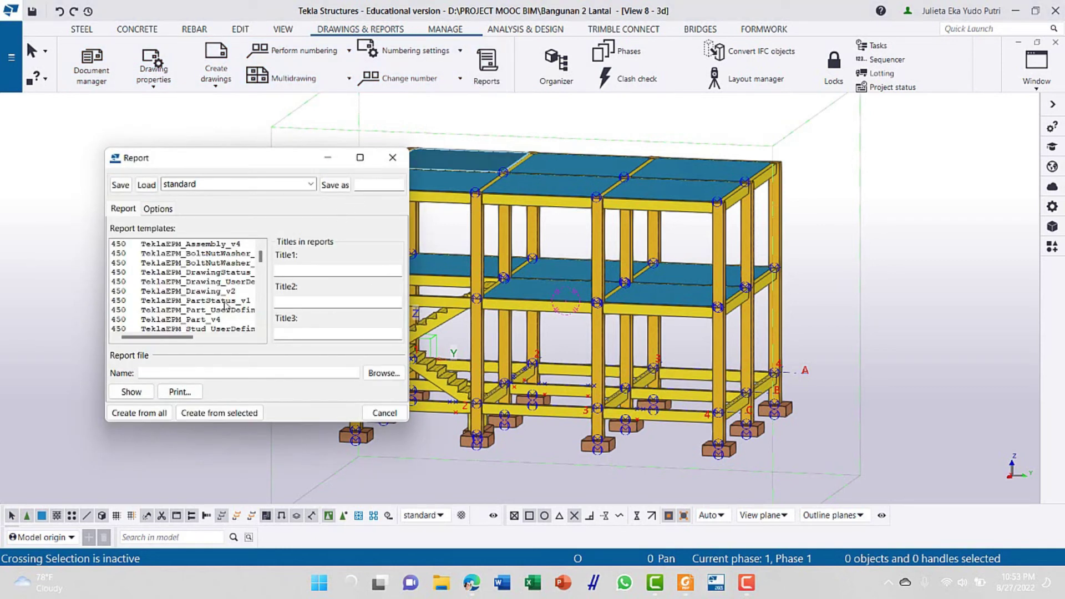
scroll(172, 302, down, 8)
scroll(172, 301, down, 8)
scroll(171, 302, down, 4)
click(178, 302)
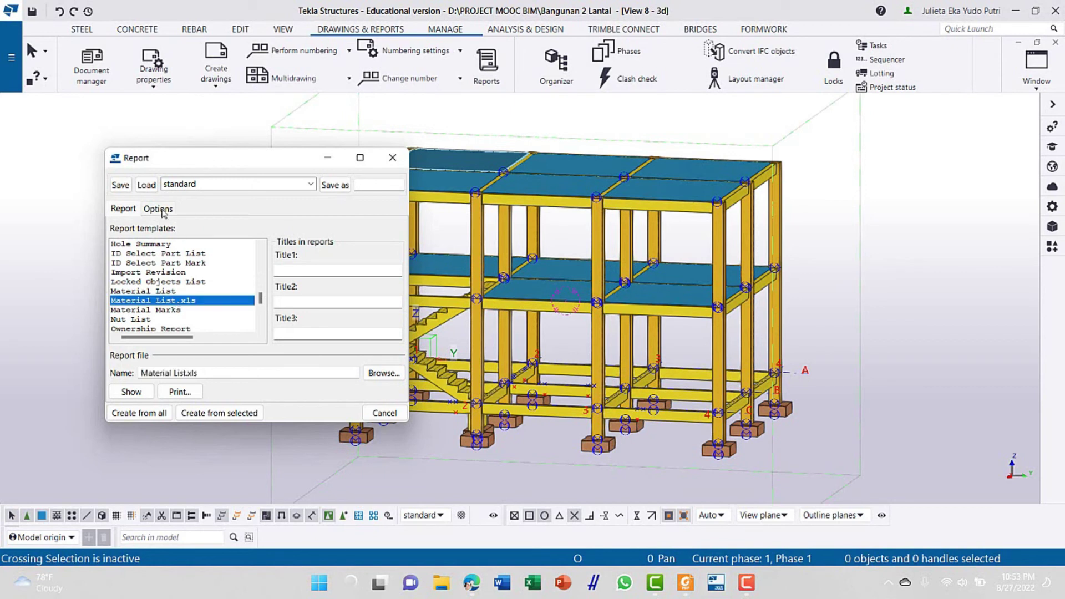
Set the report to be shown with the associated viewer
click(161, 209)
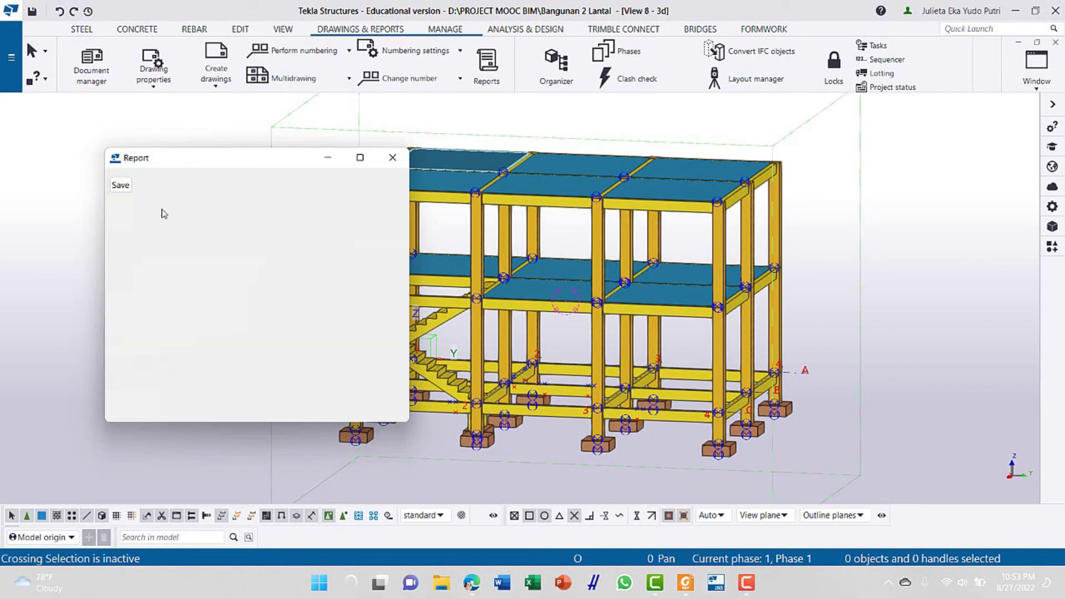
click(241, 233)
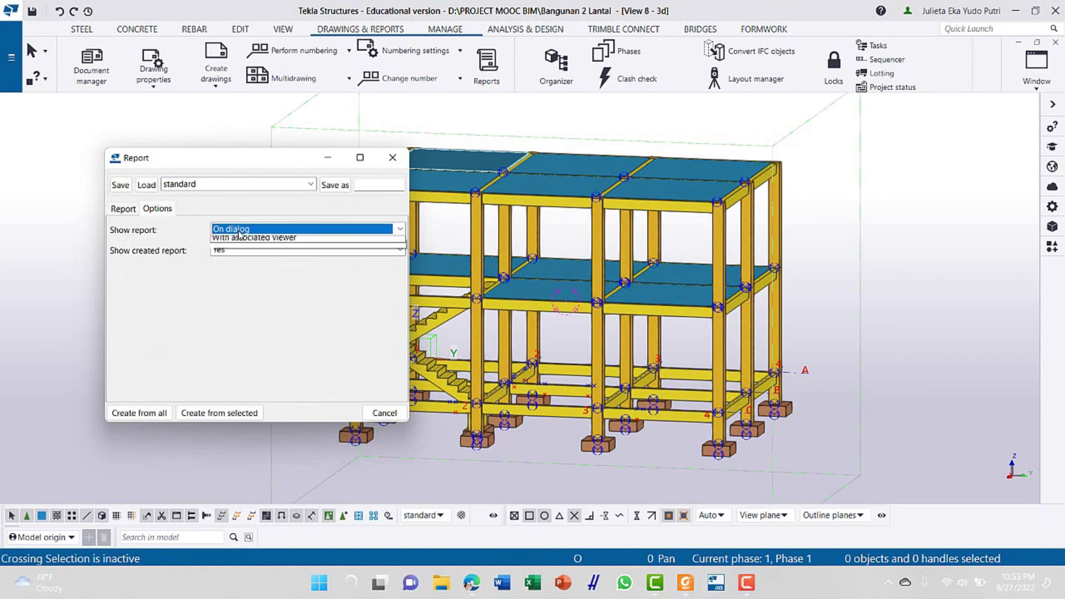
click(244, 253)
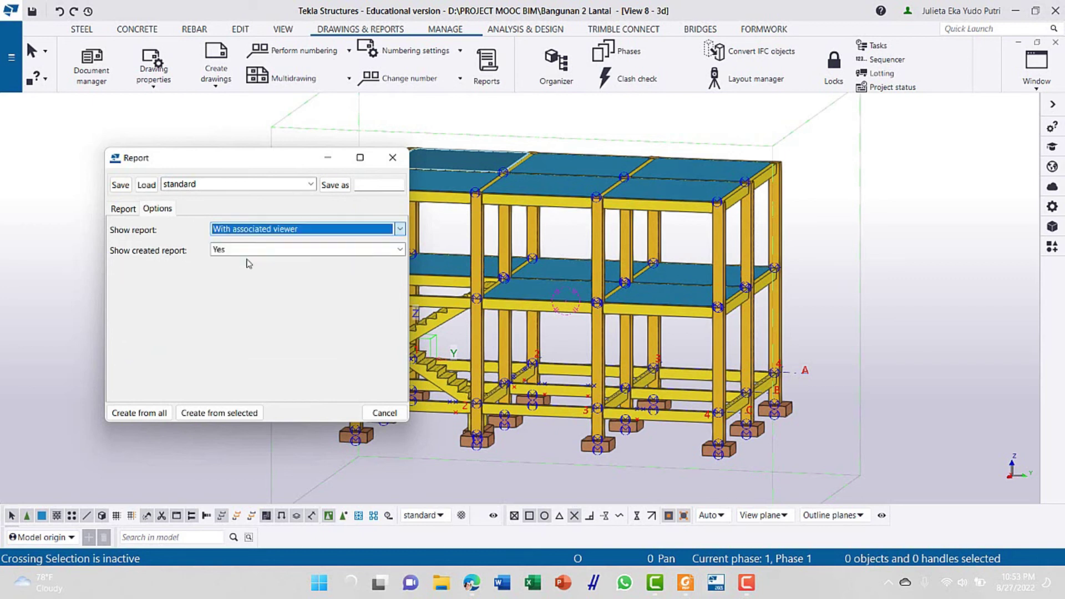
Name the report file "Daftar Kebutuhan Material.xls"
click(123, 210)
click(186, 374)
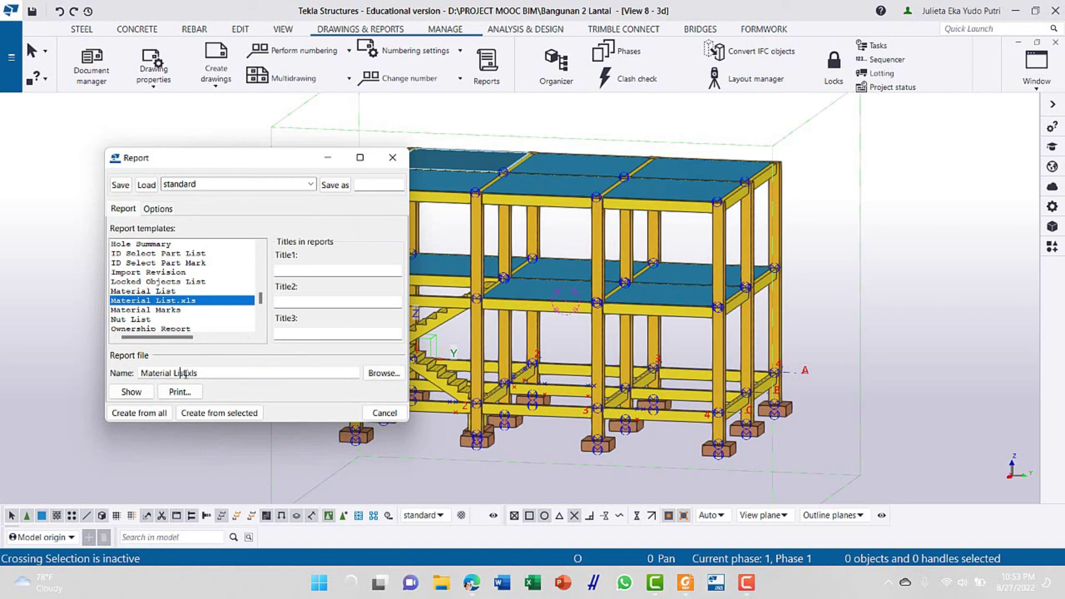
drag(186, 374, 143, 375)
text(tia)
text(t Kebutuhan M)
text(aterial)
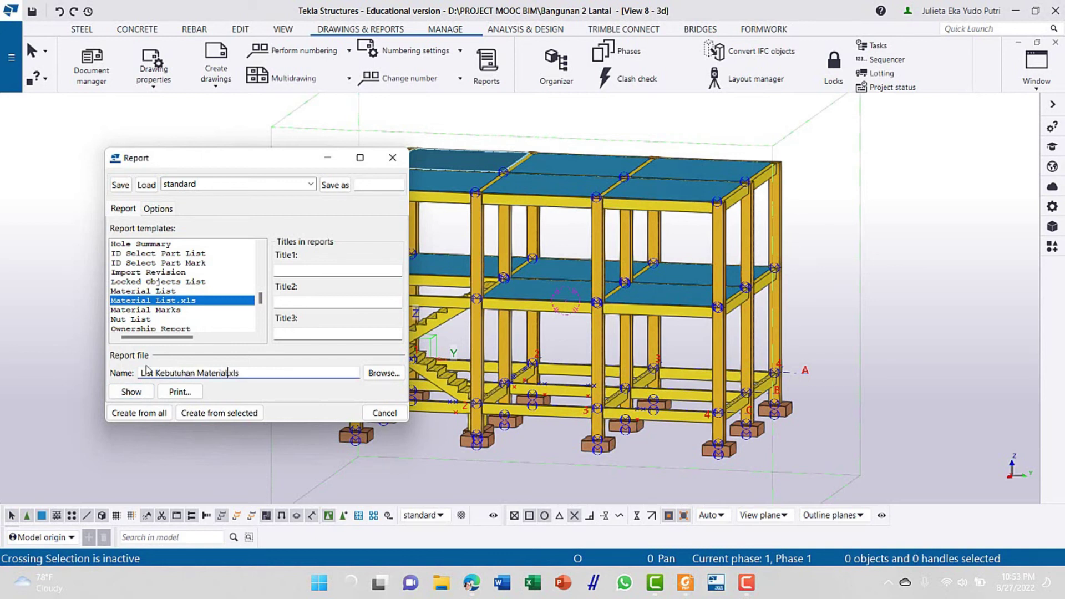
double_click(149, 373)
text(DAftar)
key(BackSpace)
key(BackSpace)
key(BackSpace)
key(BackSpace)
key(BackSpace)
text(aftar)
Create the material report from all model objects and accept opening the file in Excel
click(146, 414)
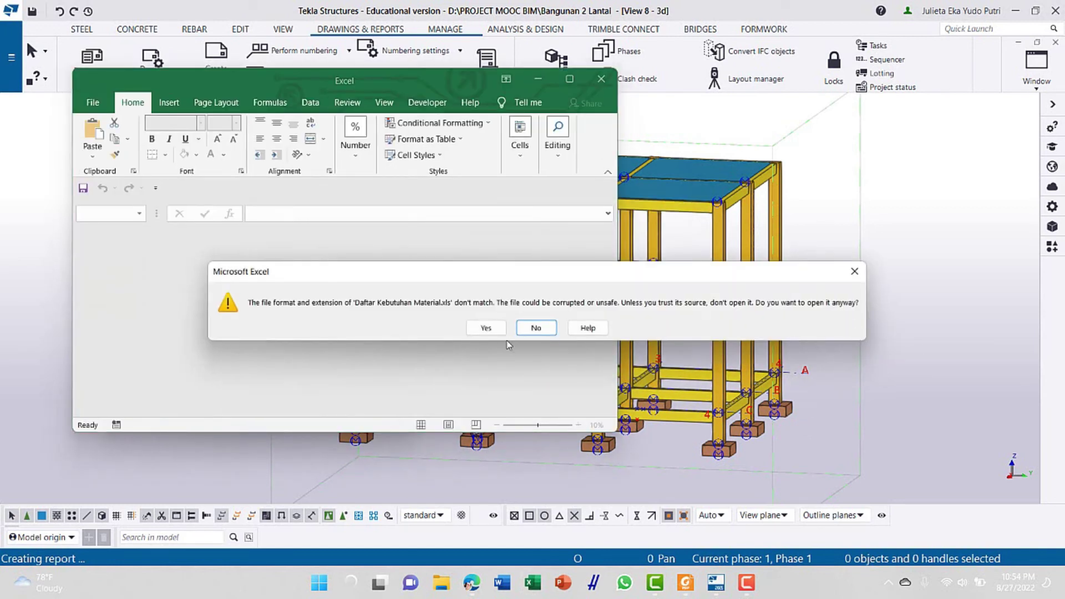
click(491, 333)
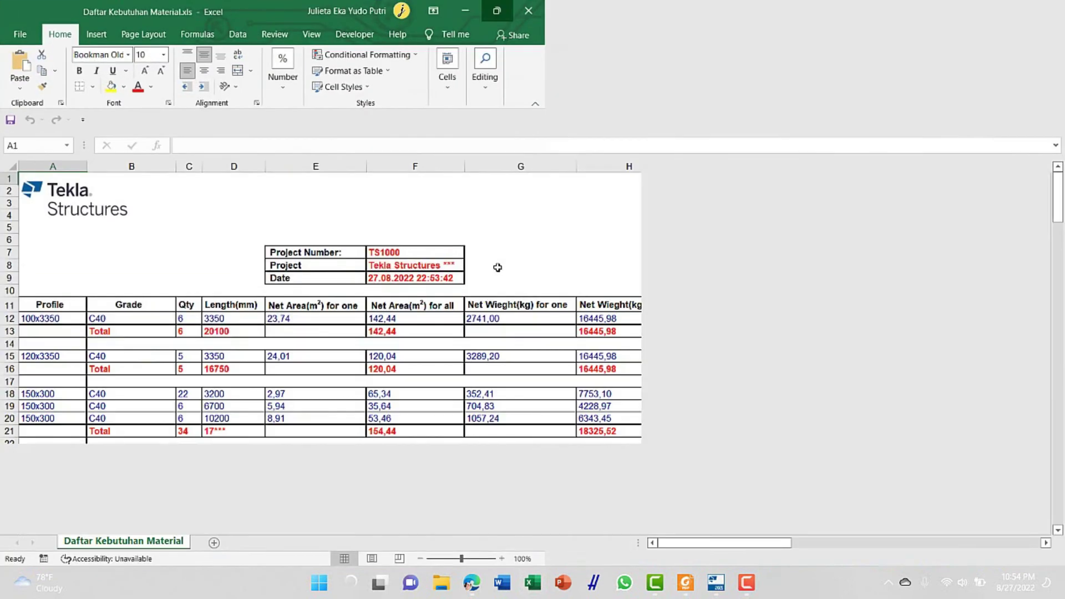
Examine the material list's profiles, quantities, lengths, net areas and net weights down to the grand total row
scroll(155, 345, down, 3)
scroll(156, 345, up, 3)
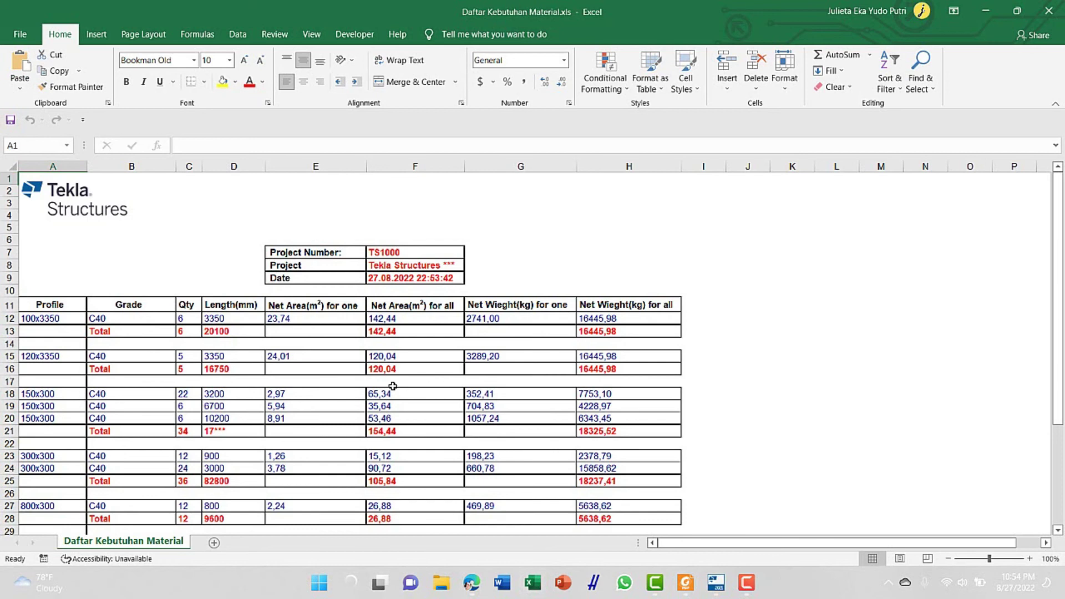
scroll(371, 382, down, 5)
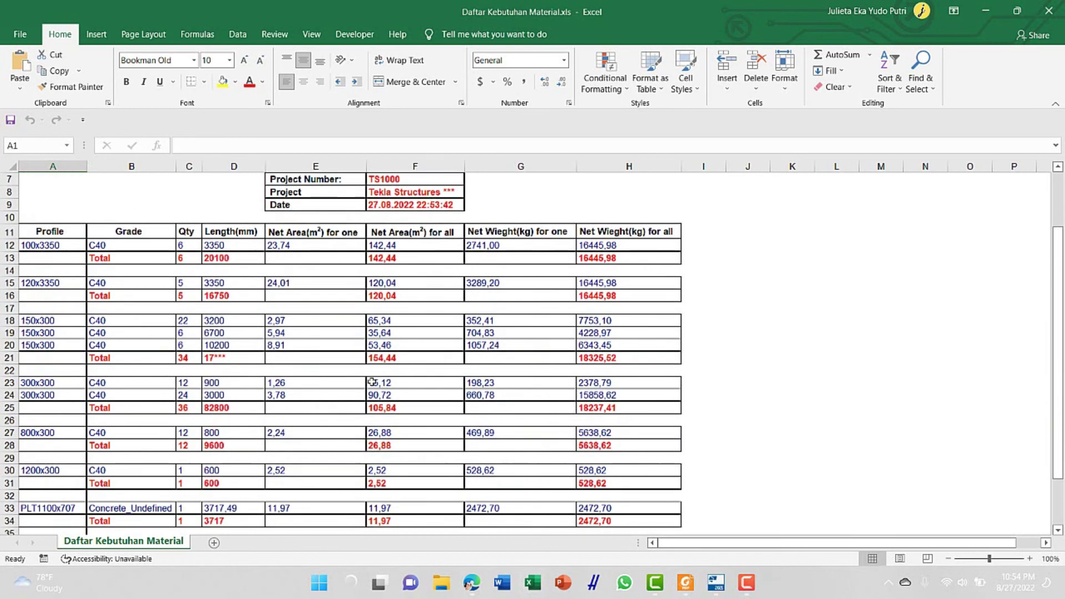
click(415, 468)
scroll(438, 461, up, 5)
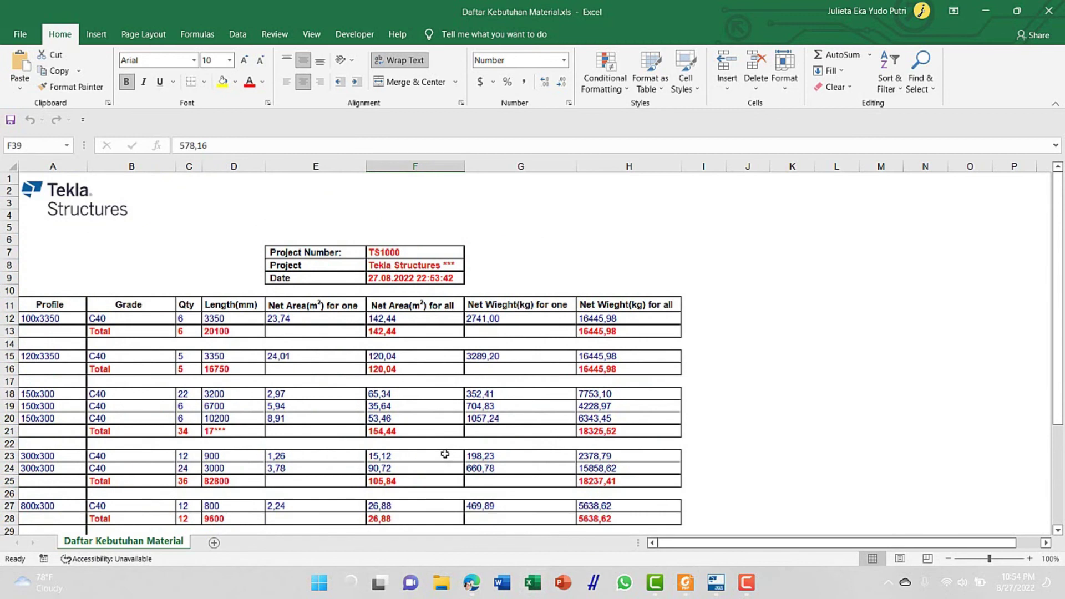
scroll(445, 454, down, 7)
scroll(424, 399, up, 5)
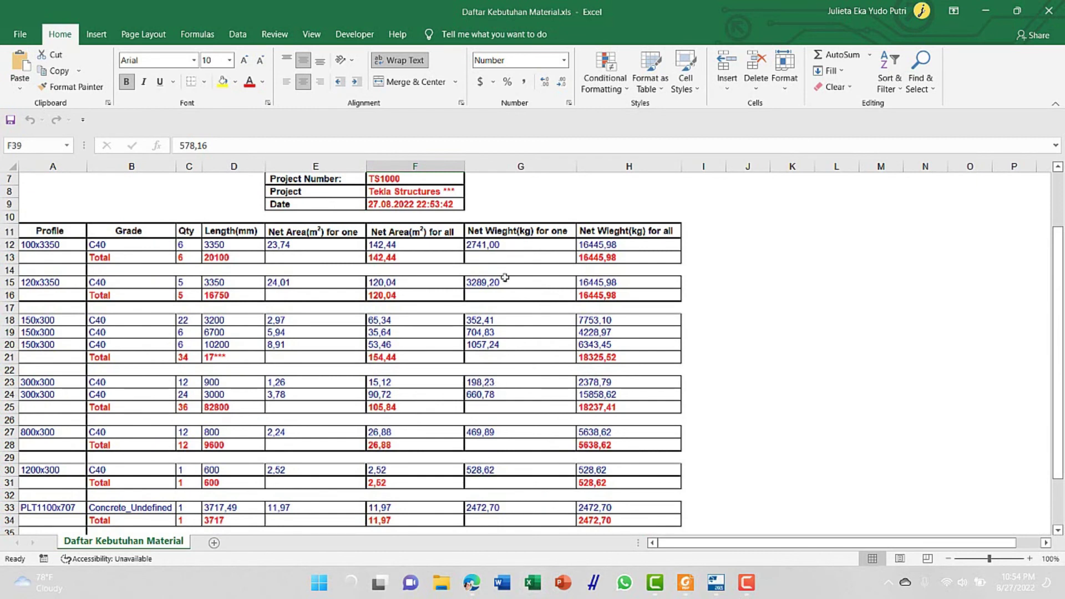
scroll(502, 378, down, 5)
click(506, 391)
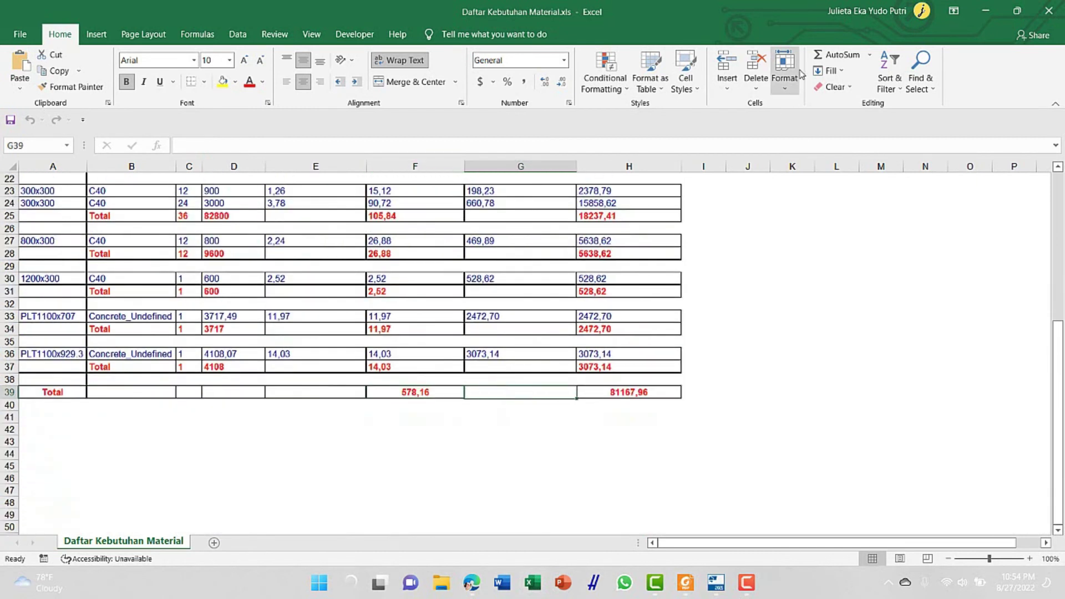
Sum the net weight for one column over G12:G37 in the grand total row, cell G39
click(837, 57)
scroll(505, 244, up, 5)
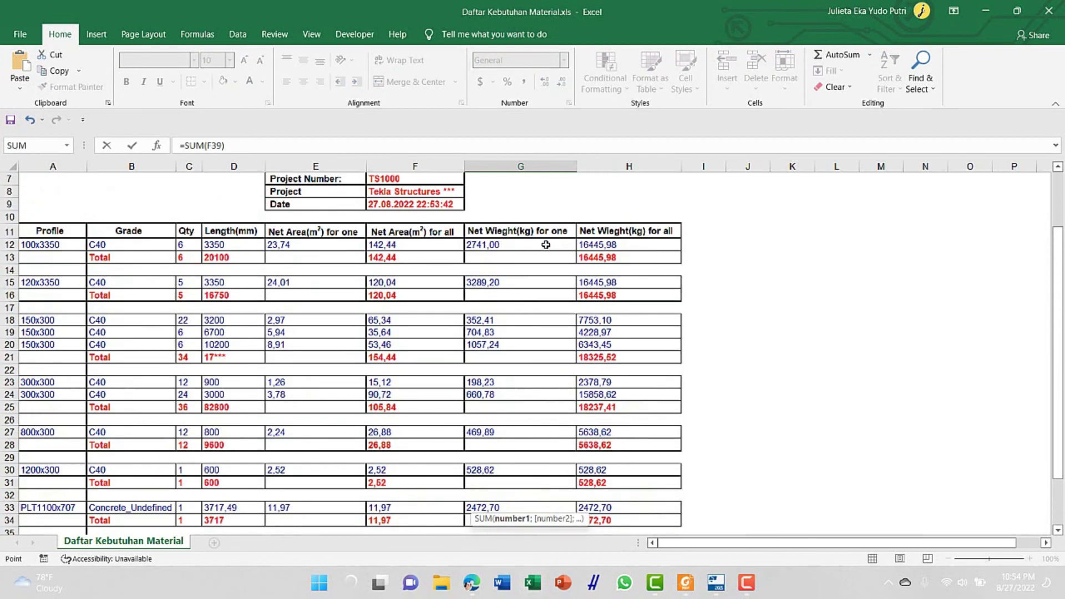
drag(526, 245, 514, 481)
key(Return)
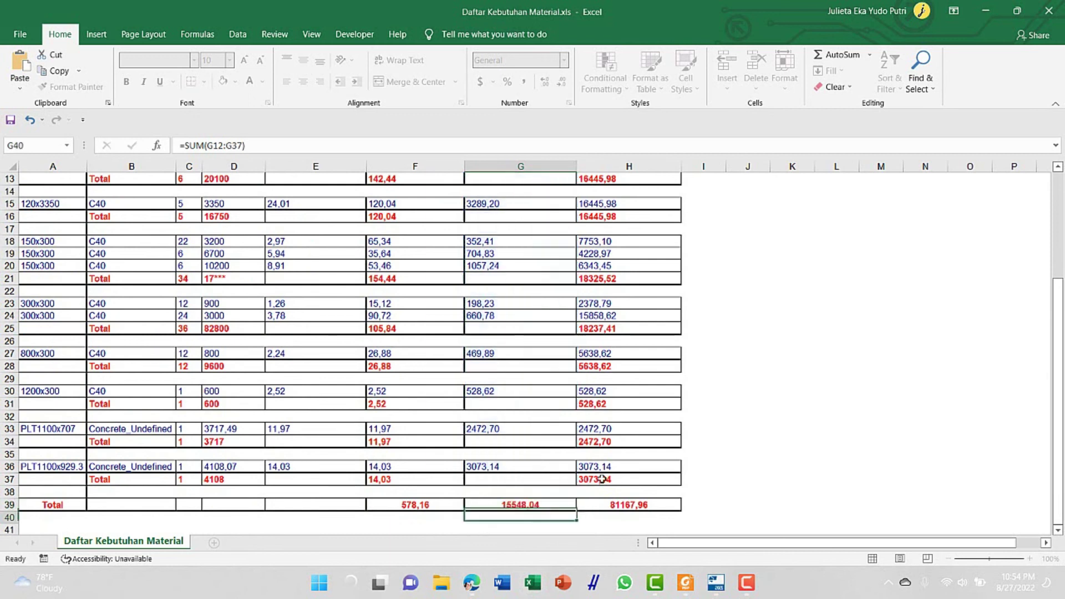
scroll(603, 499, up, 4)
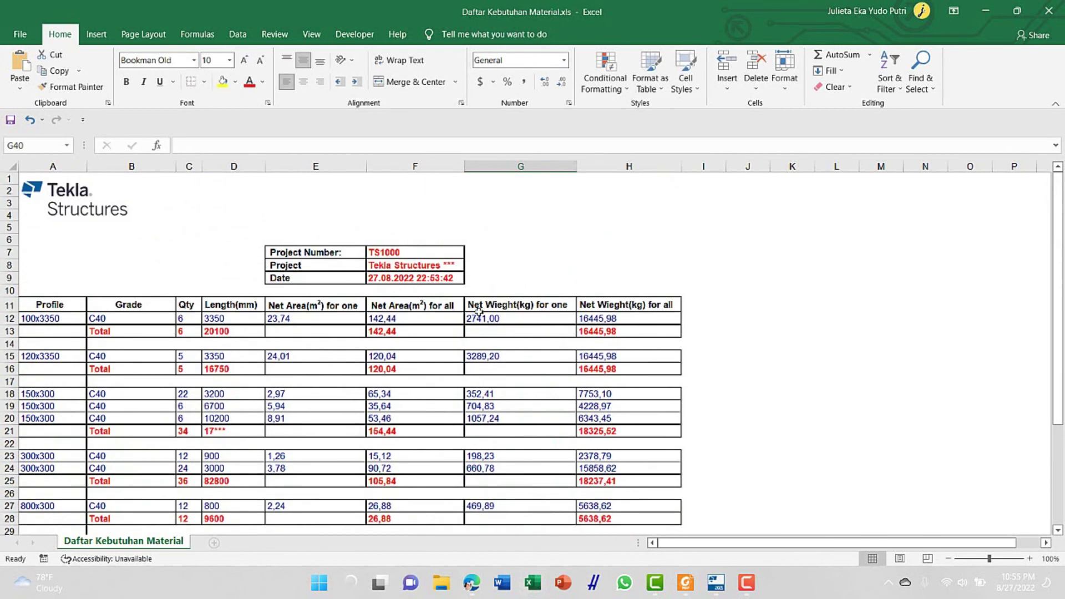
scroll(604, 399, down, 3)
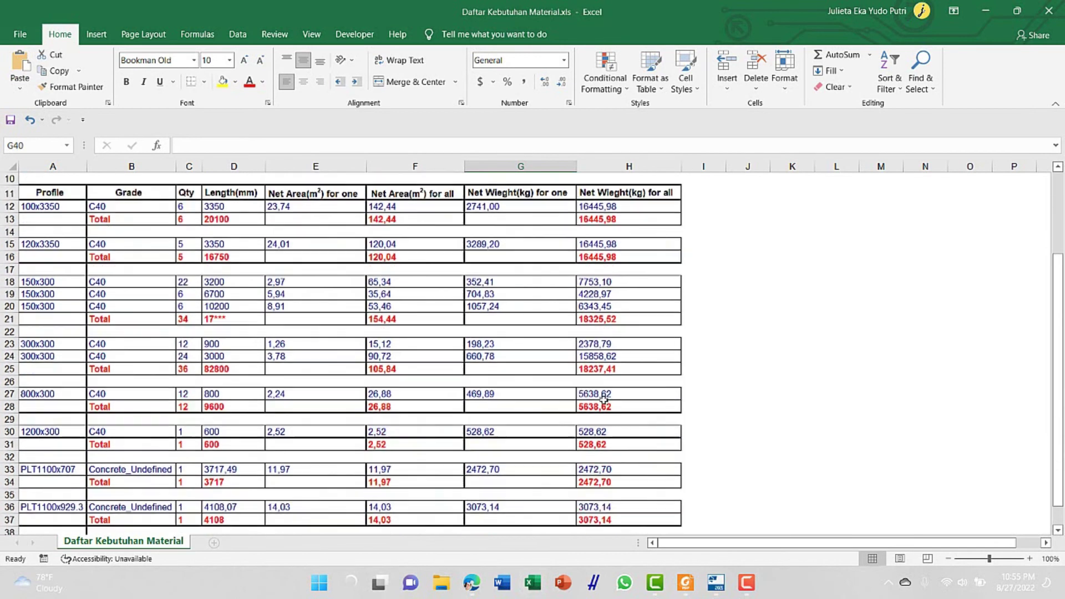
Return to Tekla Structures and create a report from all model objects with the Part List.xls template, accepting the numbering warning
click(986, 12)
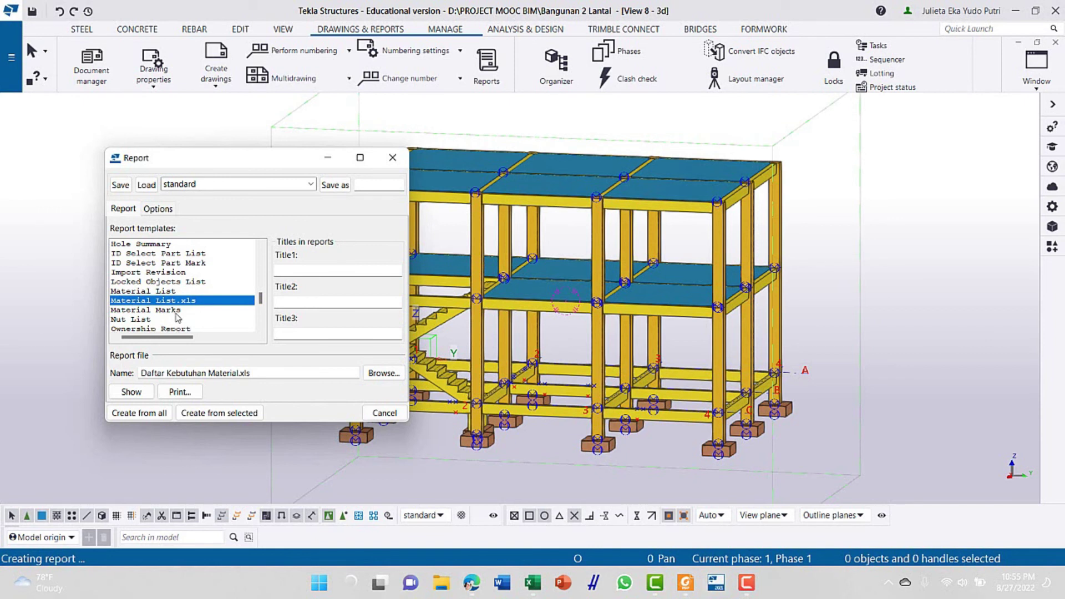
scroll(159, 302, down, 3)
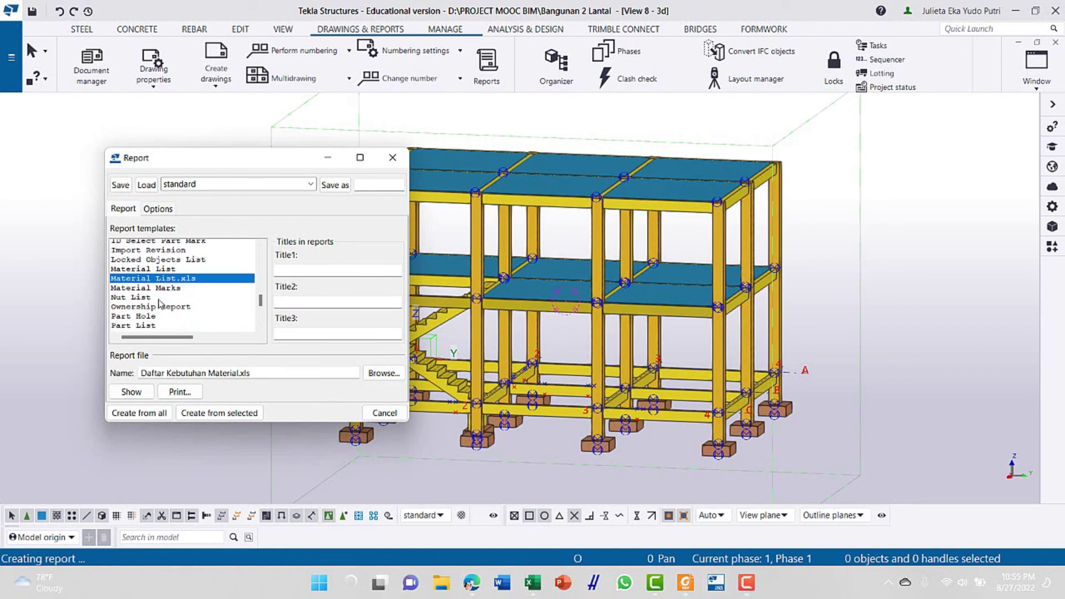
scroll(159, 303, down, 2)
click(148, 273)
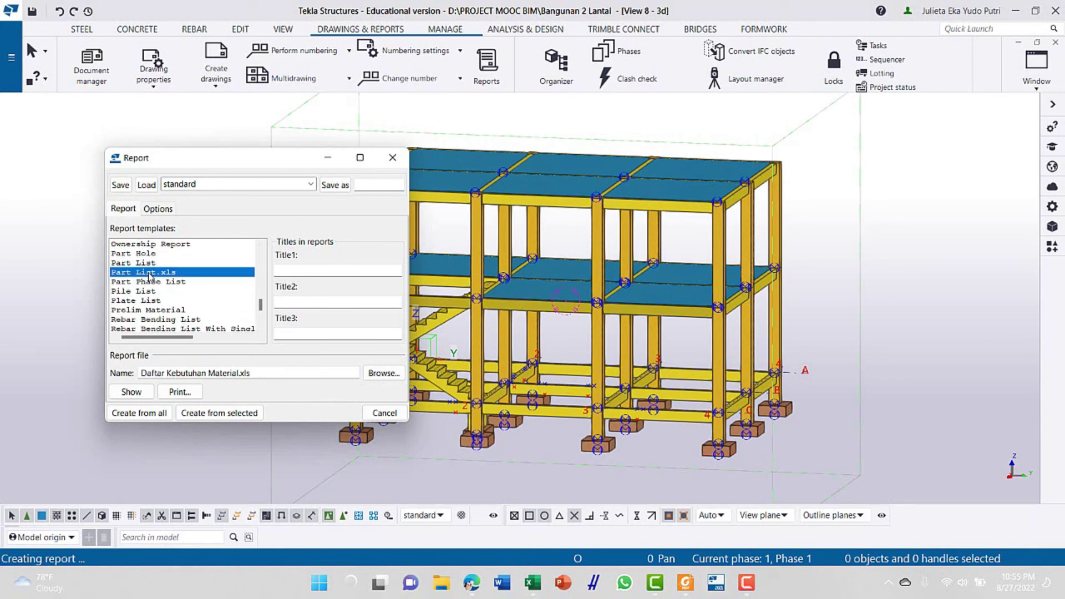
click(159, 414)
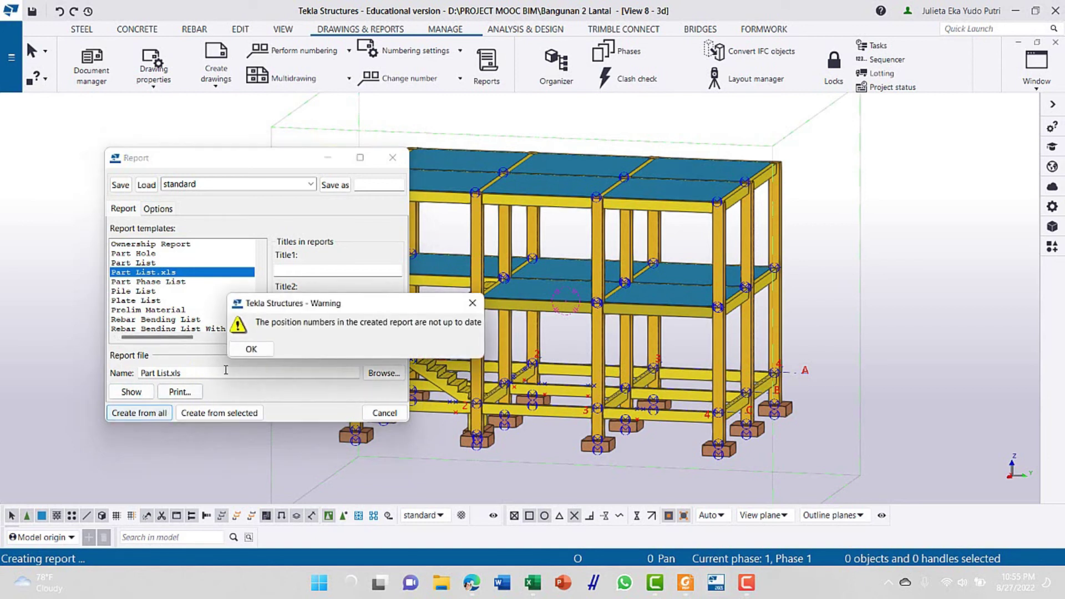
click(257, 350)
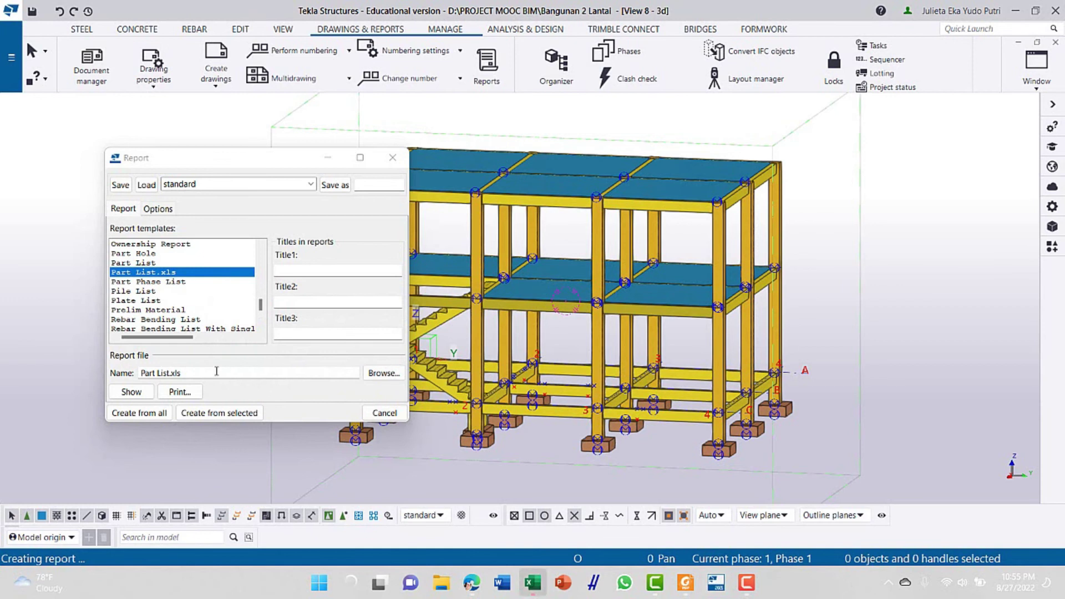
Switch to Excel and examine the part list's positions, profiles, quantities, lengths, areas and weights
click(533, 583)
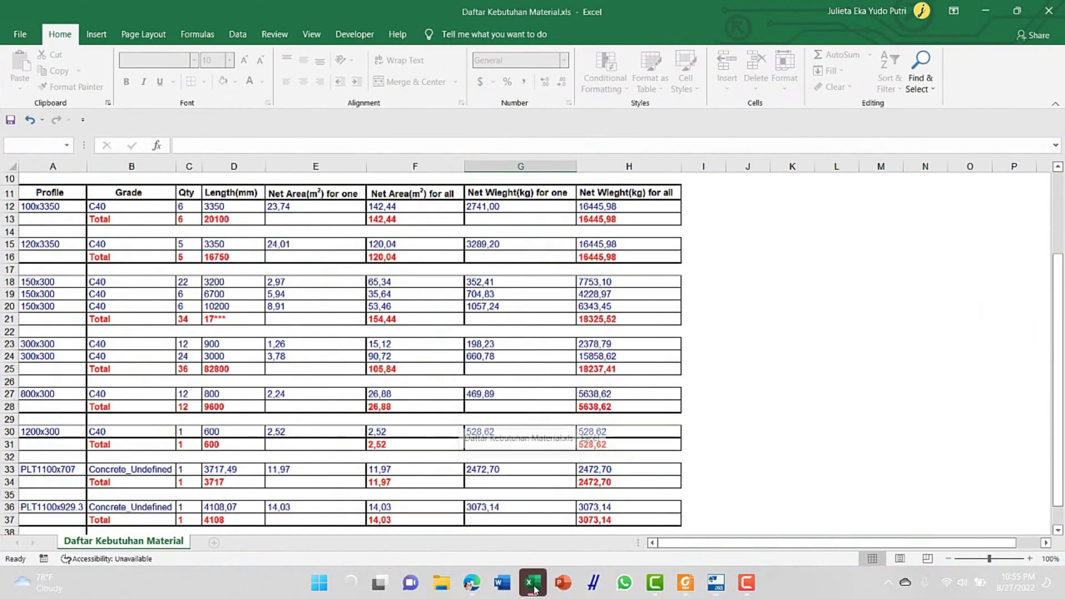
click(486, 328)
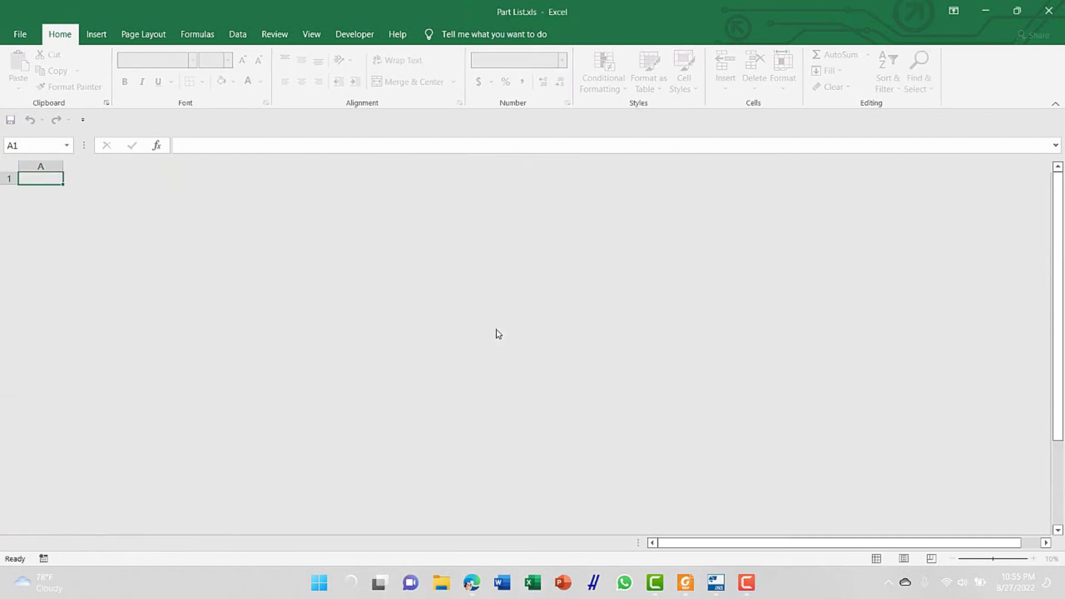
scroll(298, 376, down, 4)
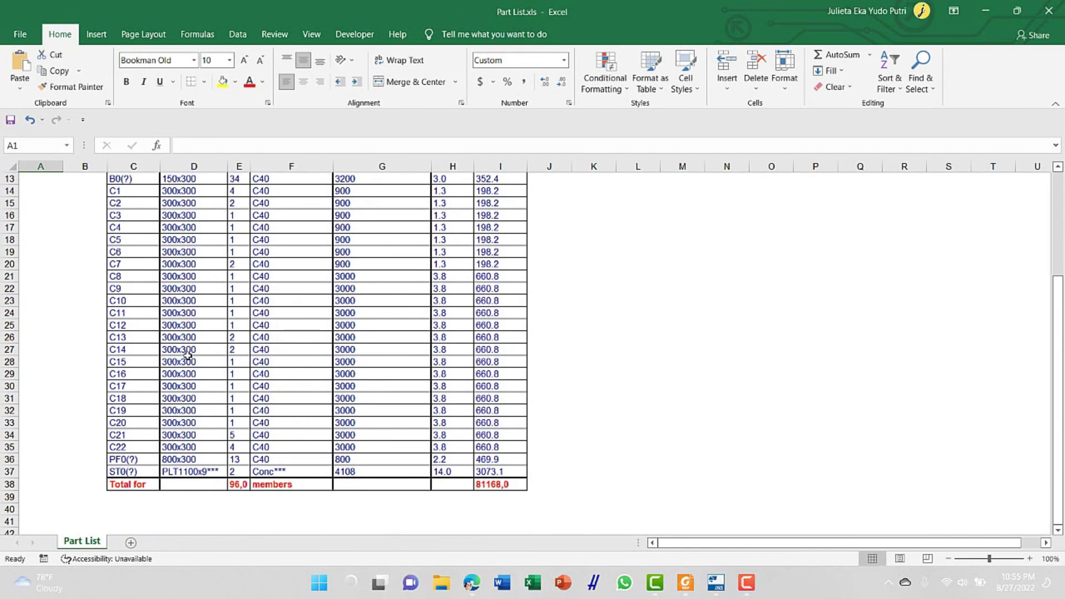
scroll(187, 355, up, 4)
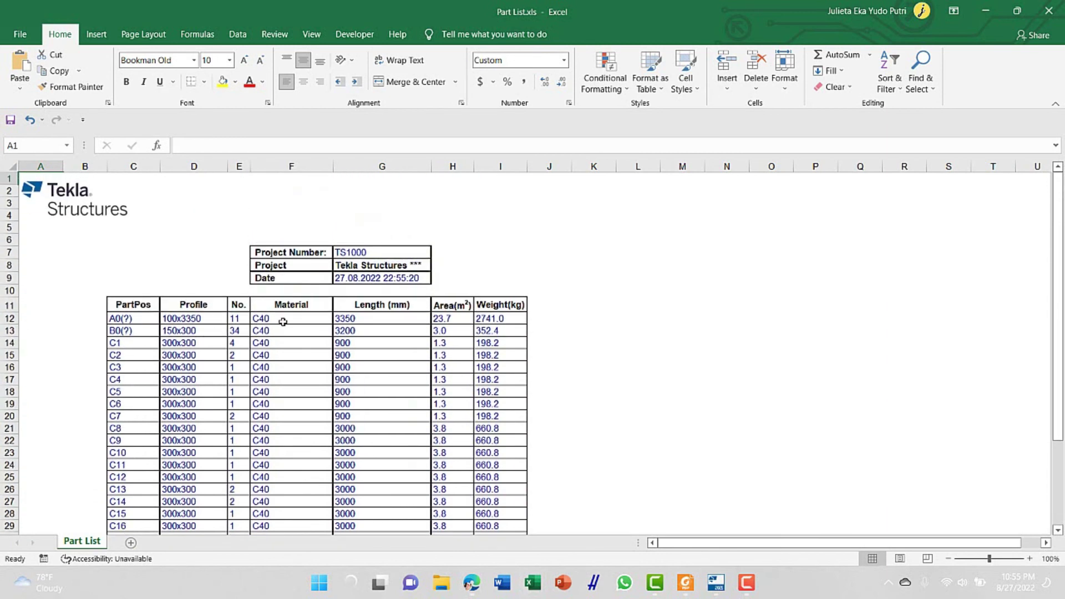
scroll(285, 321, down, 1)
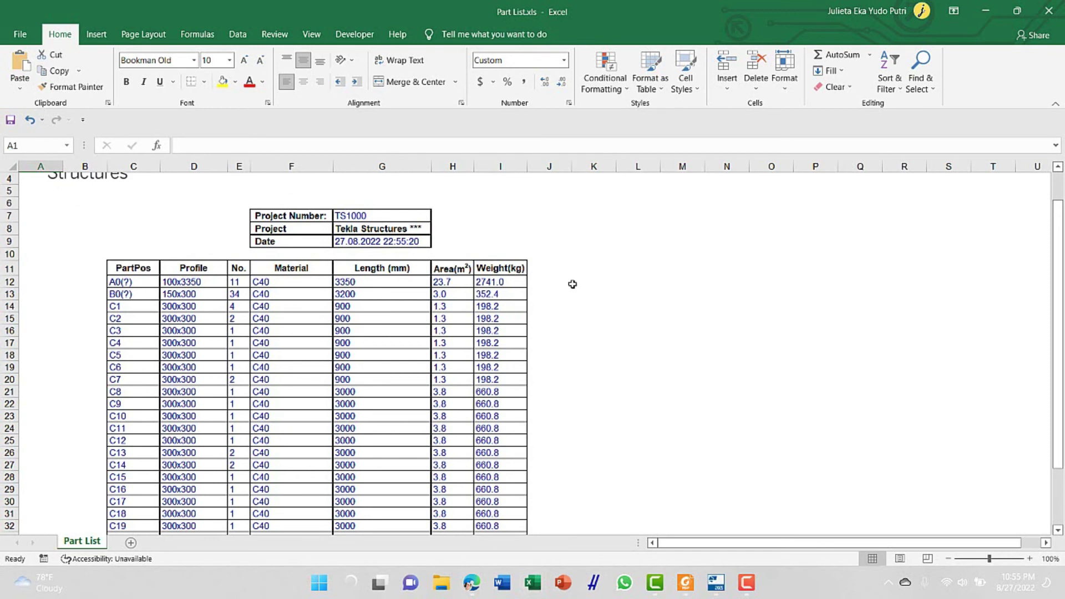
Switch back to Tekla Structures and close the Report dialog
click(716, 588)
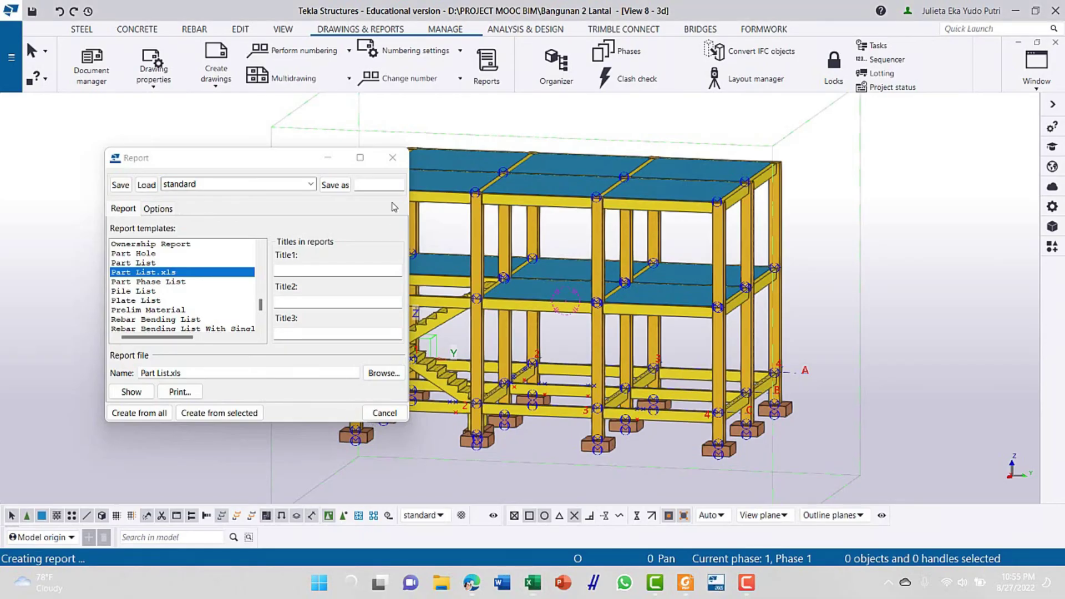
click(392, 157)
click(304, 360)
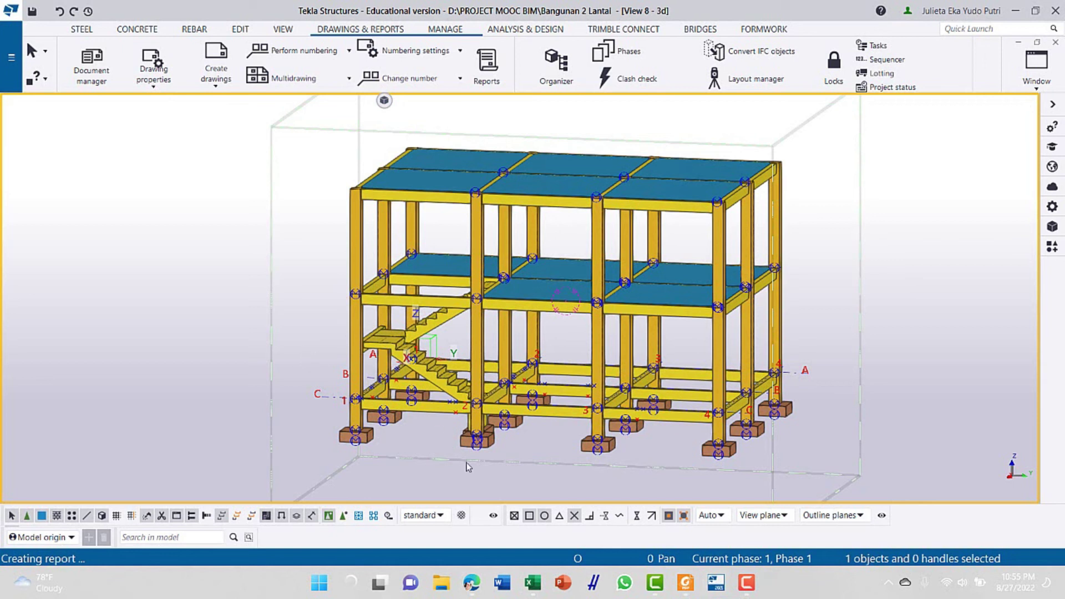
Switch to the Daftar Kebutuhan Material workbook in Excel and check the saved reports' folder among the recent files
mouse_move(531, 582)
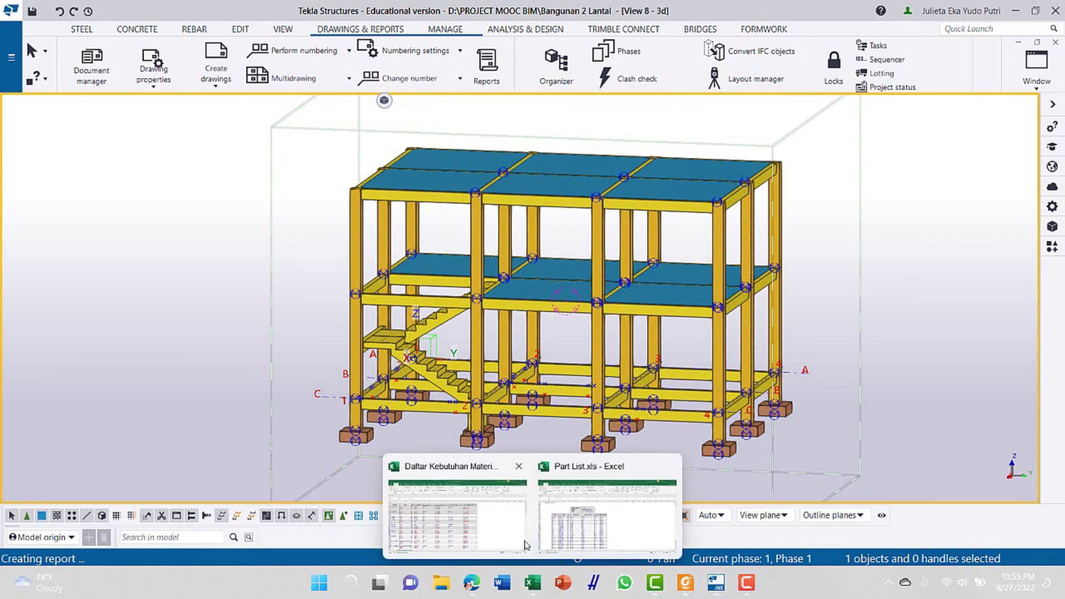
click(525, 545)
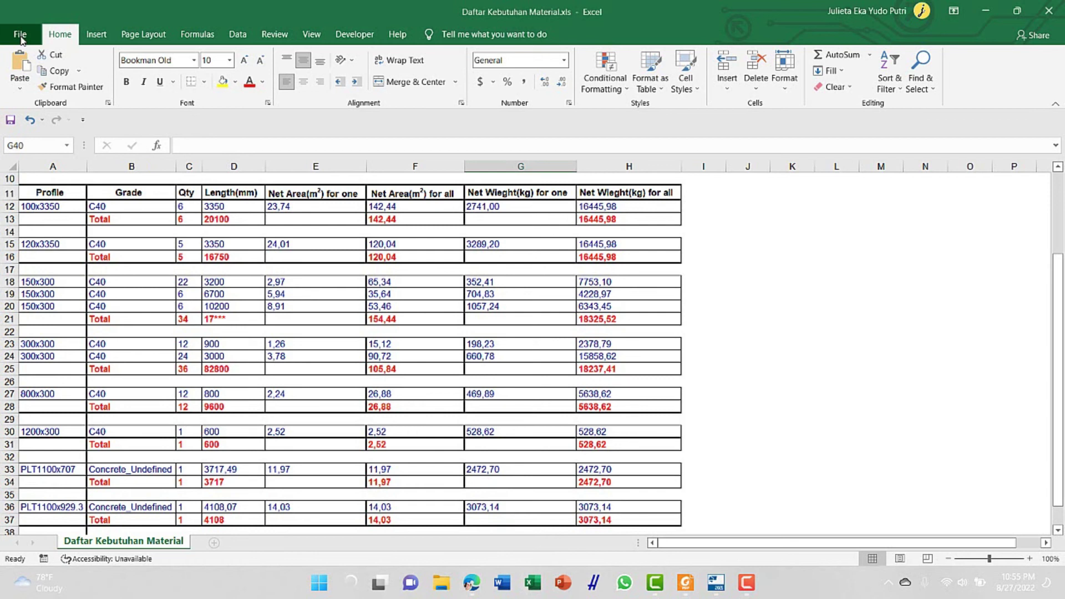
click(20, 37)
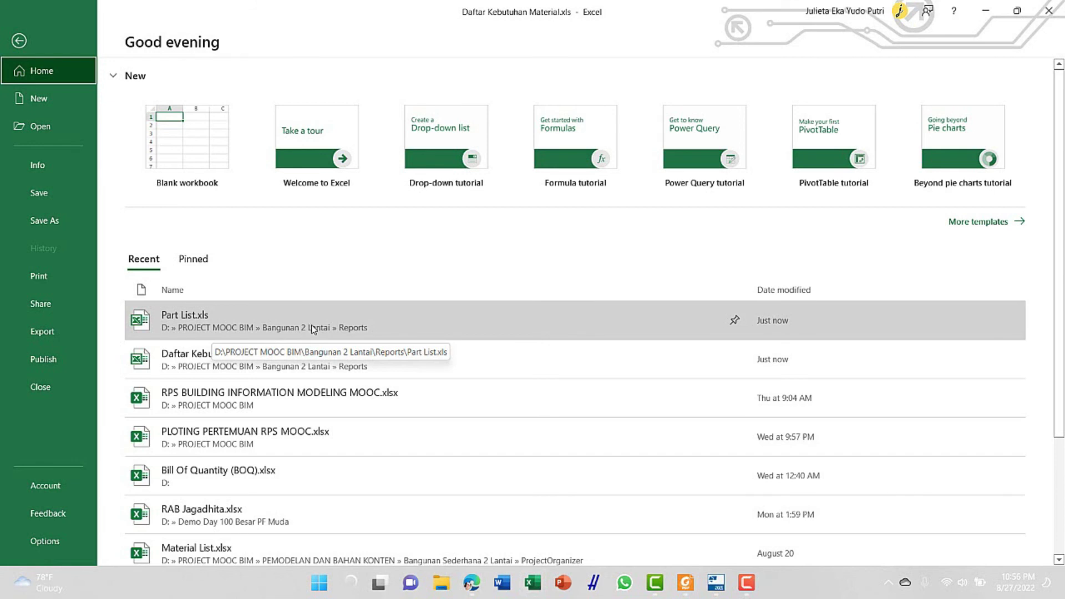
click(25, 39)
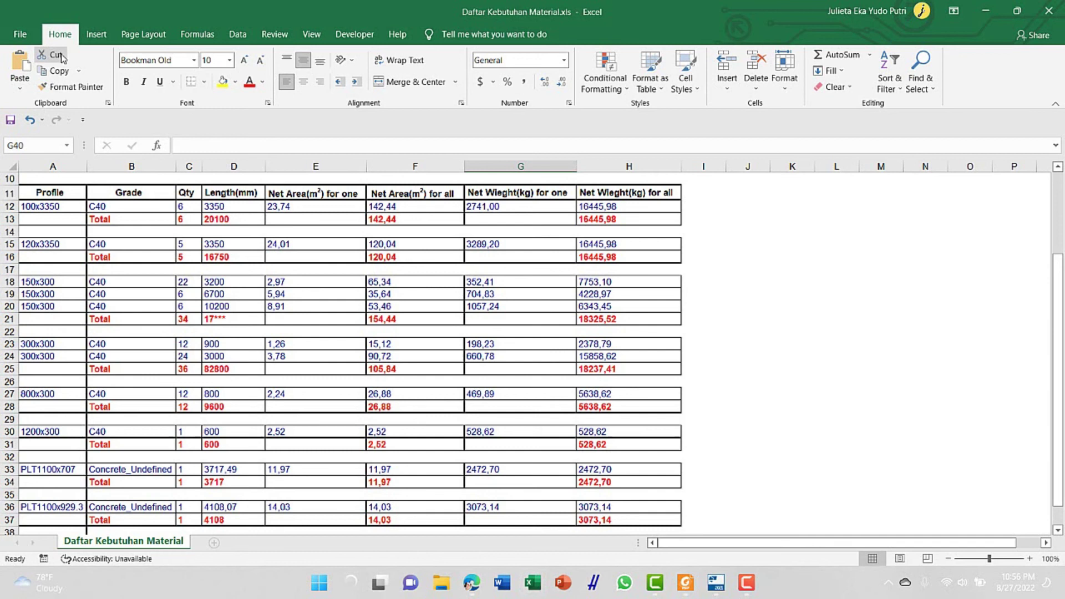
Switch to File Explorer and view the saved report files in D:\PROJECT MOOC BIM\Bangunan 2 Lantai\Reports
click(440, 588)
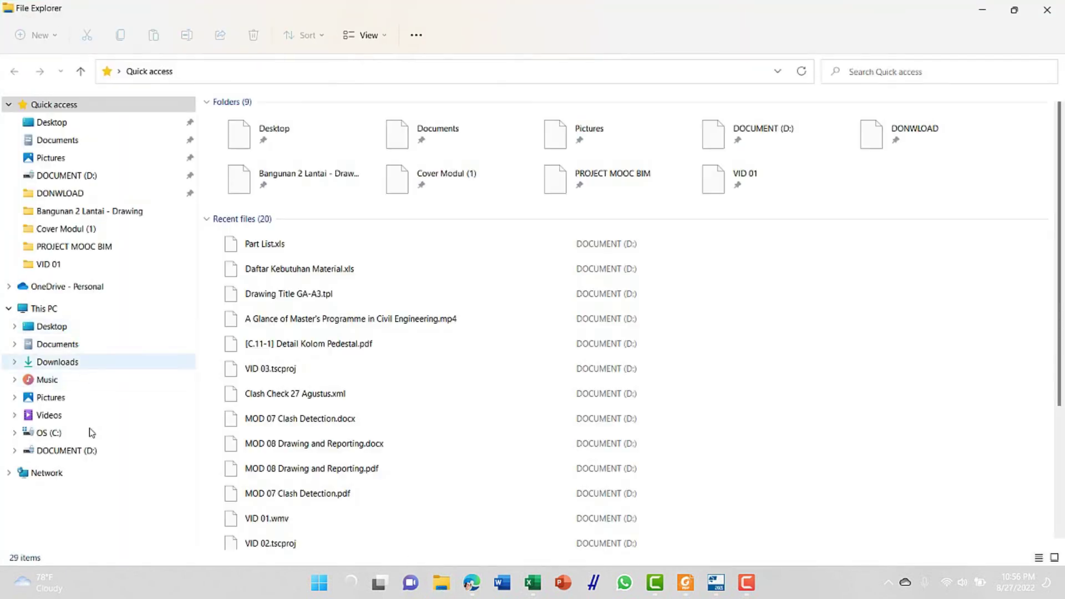
click(83, 449)
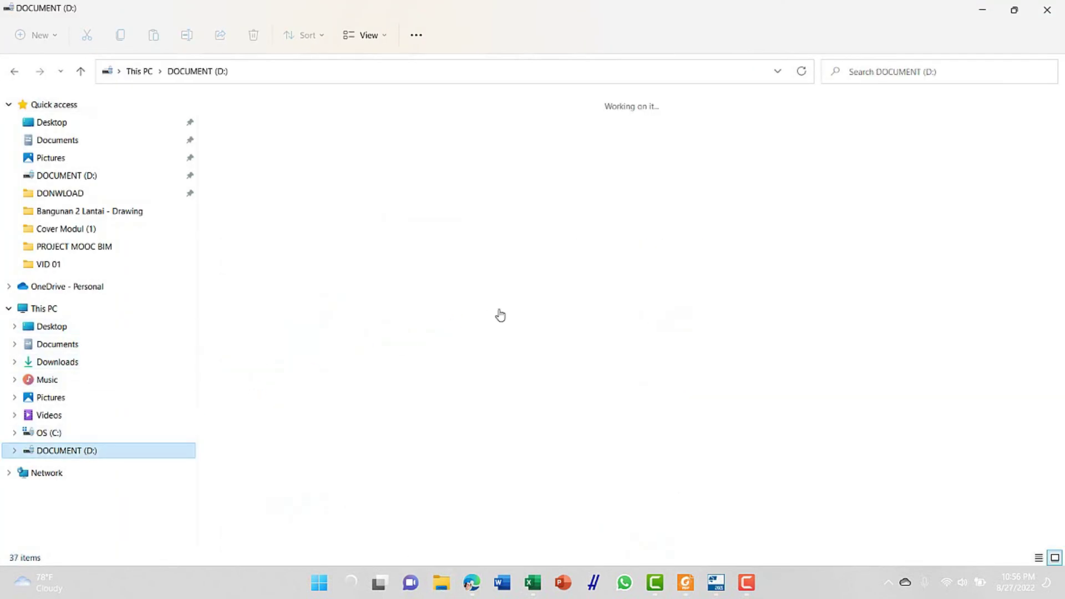
double_click(519, 248)
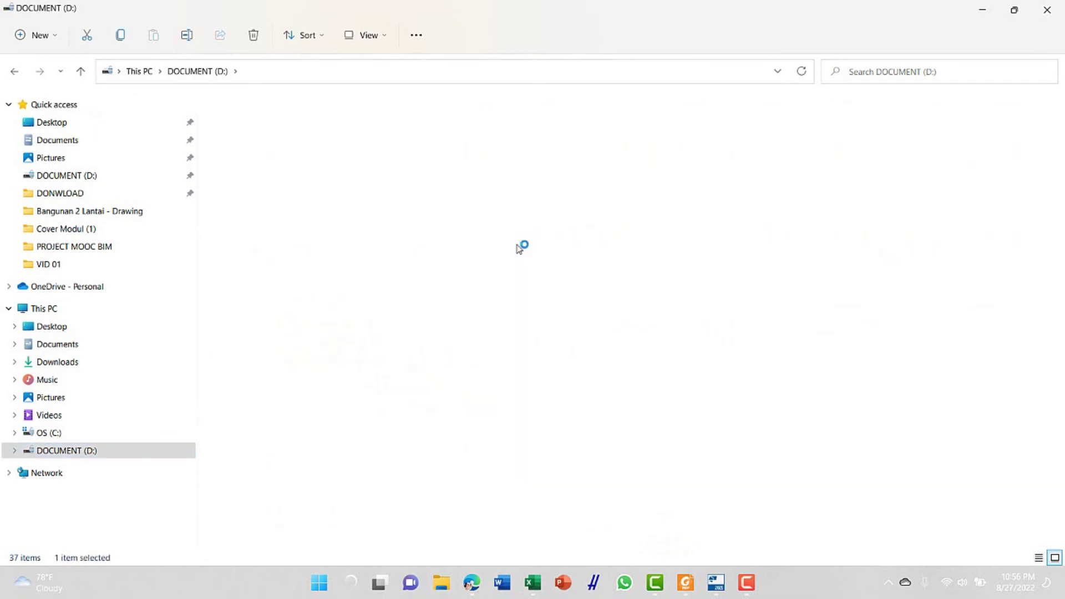
scroll(321, 377, down, 5)
scroll(320, 377, down, 12)
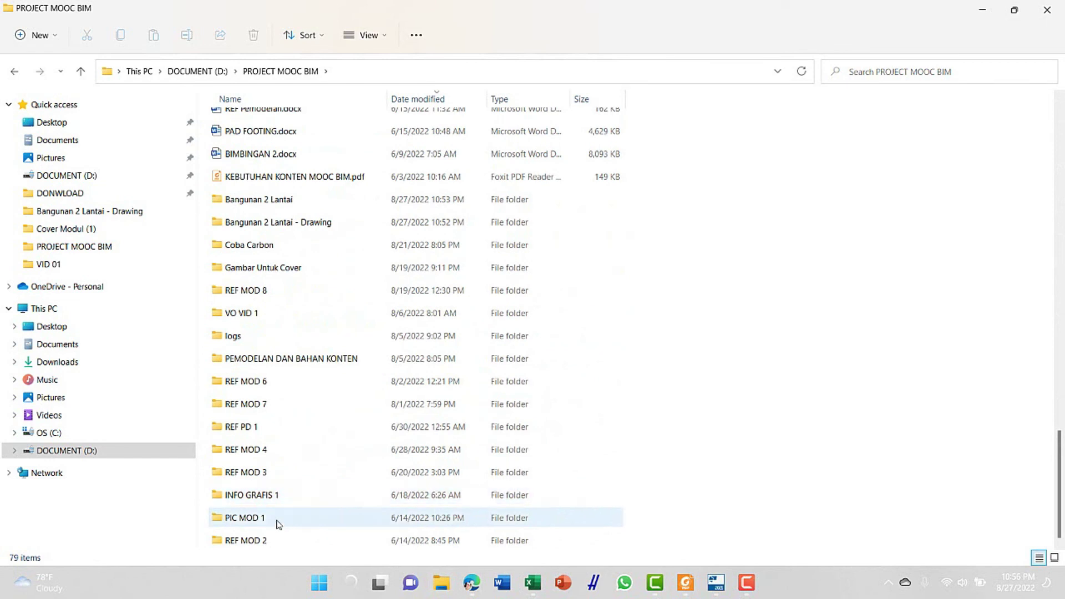
double_click(275, 207)
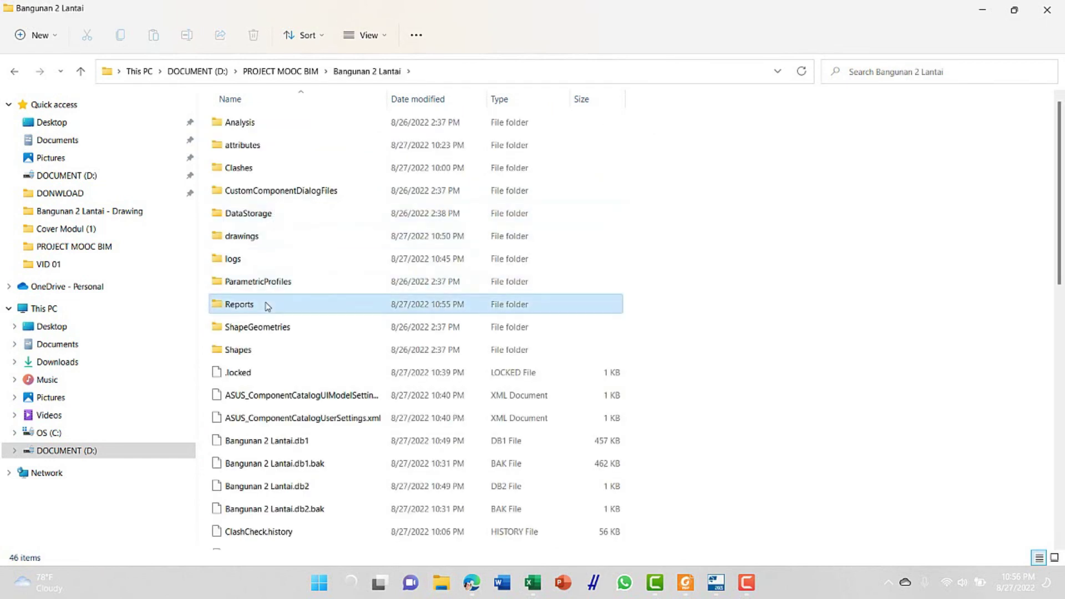
double_click(267, 306)
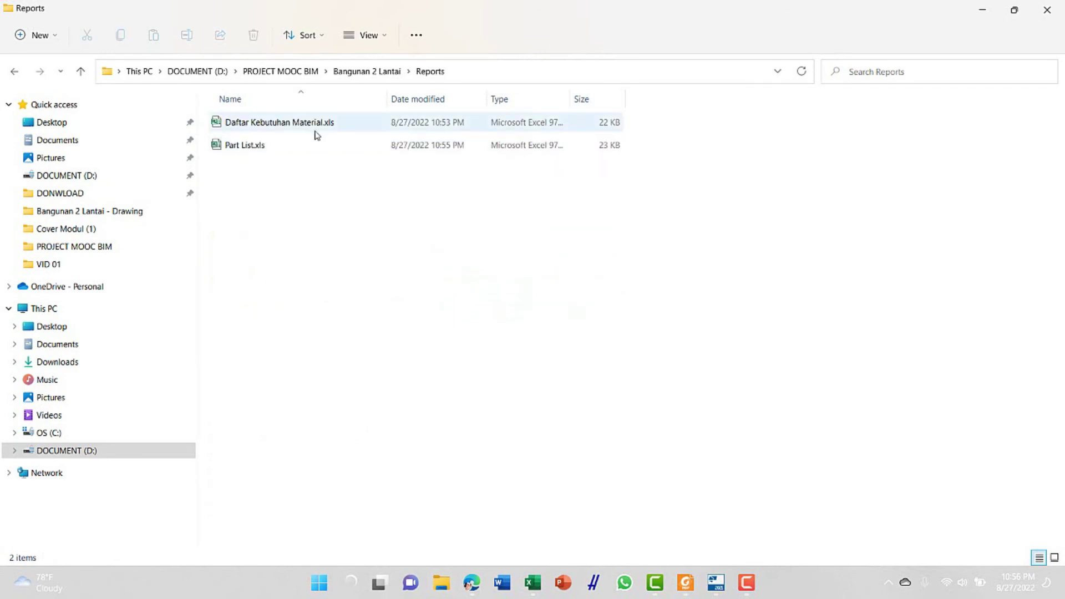
click(362, 35)
click(369, 67)
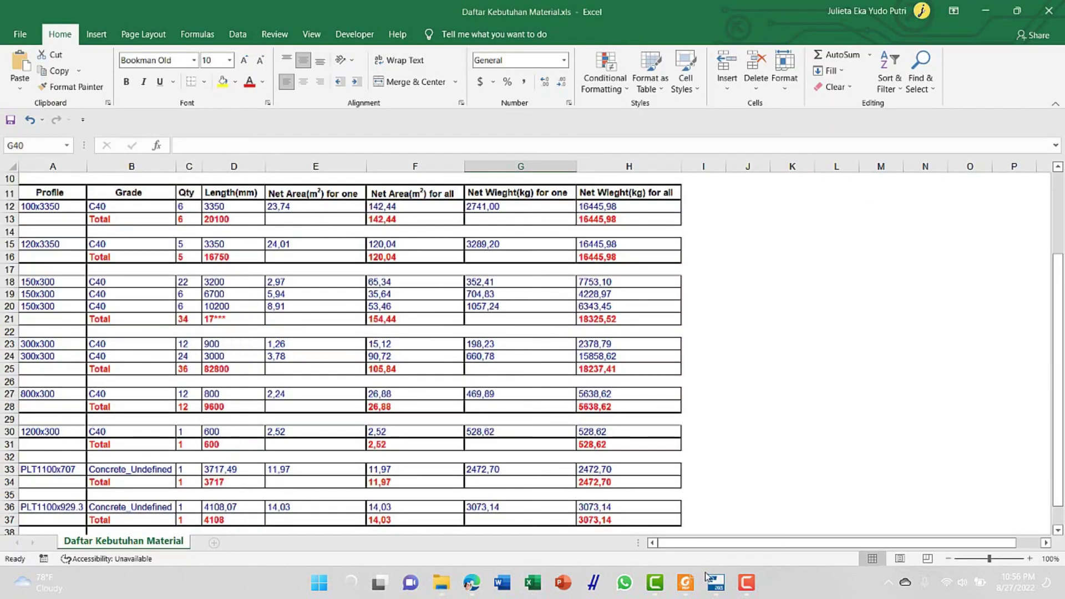
Switch to Tekla Structures, select the whole building model, and synchronize Organizer with the model
click(716, 584)
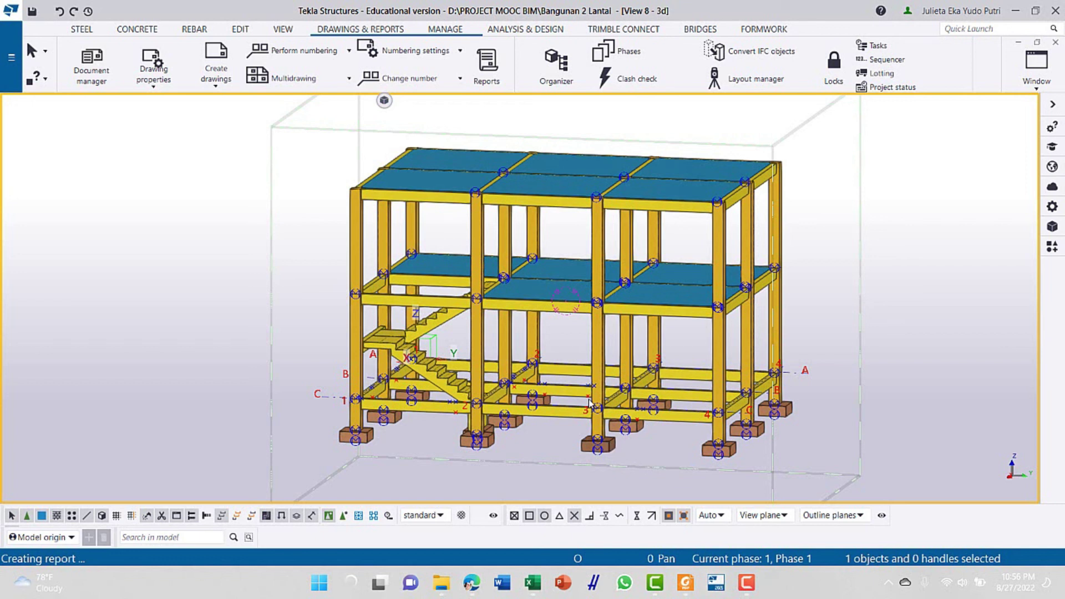
scroll(621, 370, down, 2)
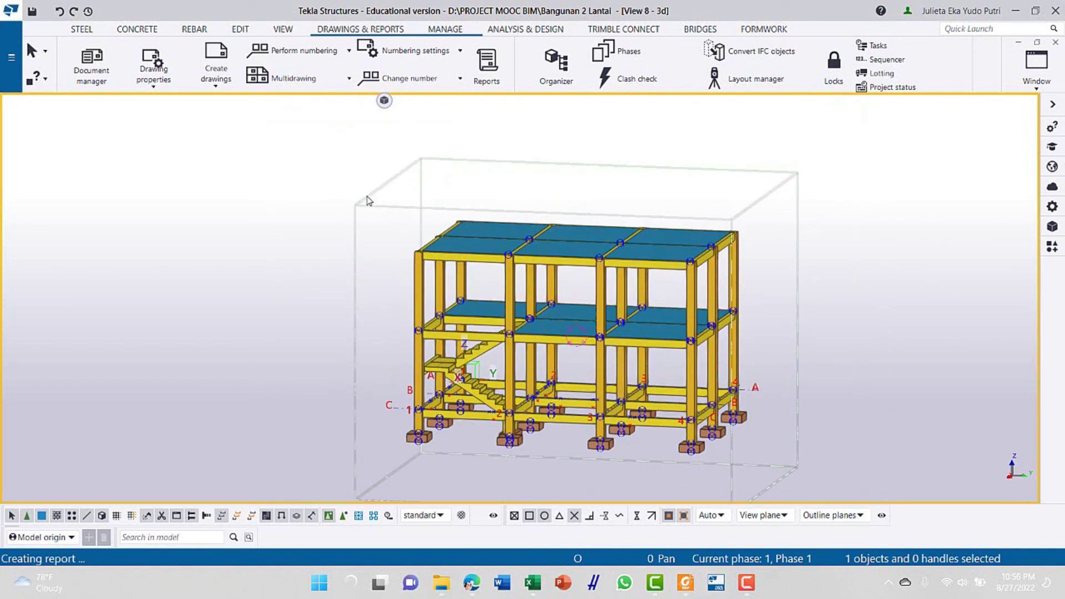
drag(387, 195, 766, 470)
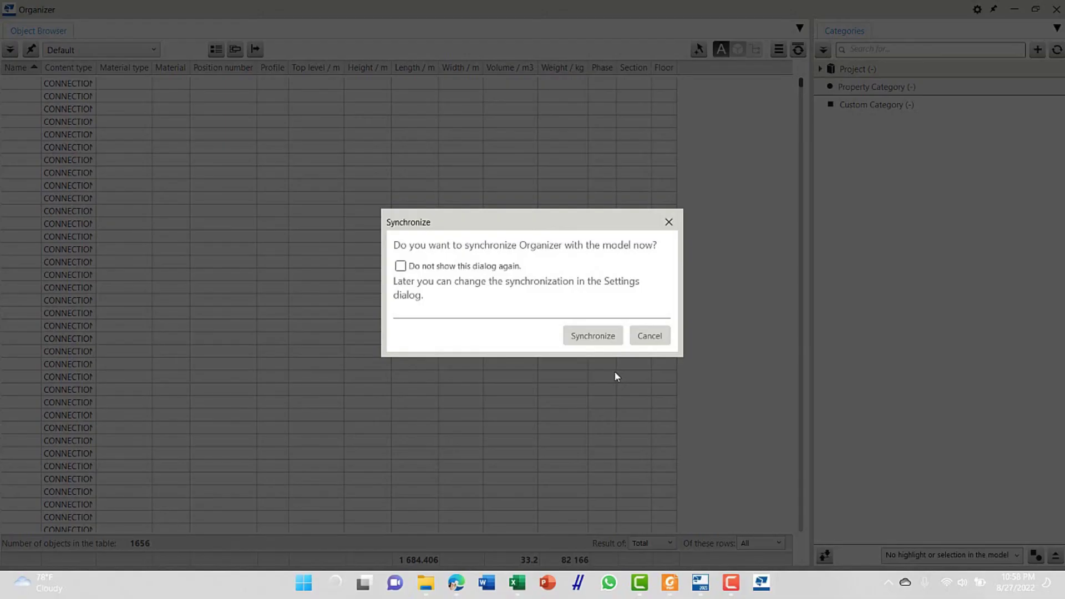
click(609, 335)
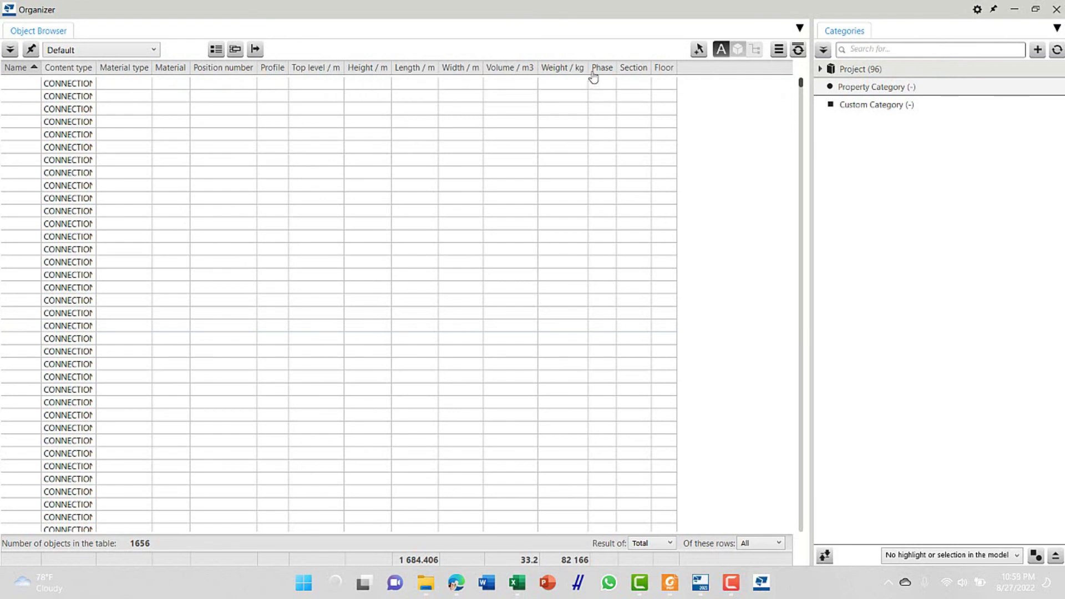
Review Organizer's settings for property templates, units, synchronization and colors, and leave them without changes
click(976, 11)
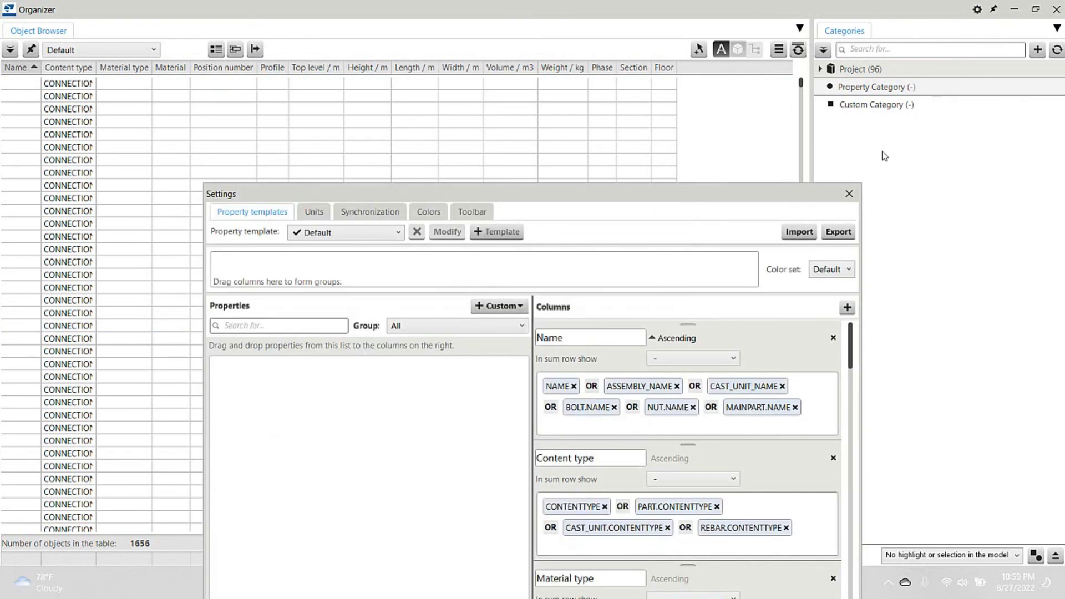
drag(657, 193, 731, 84)
click(394, 100)
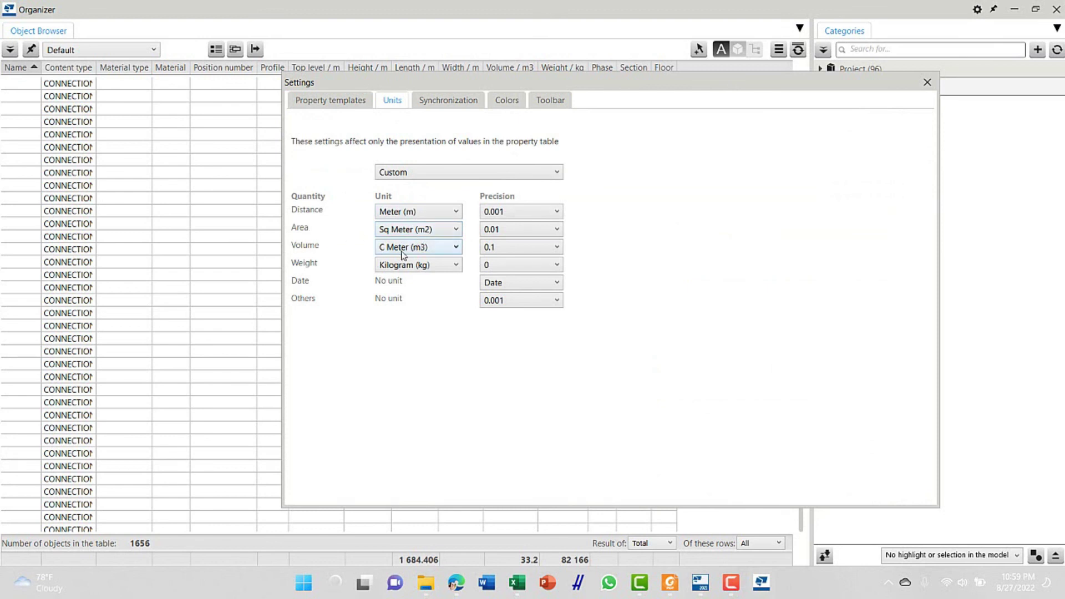
click(456, 103)
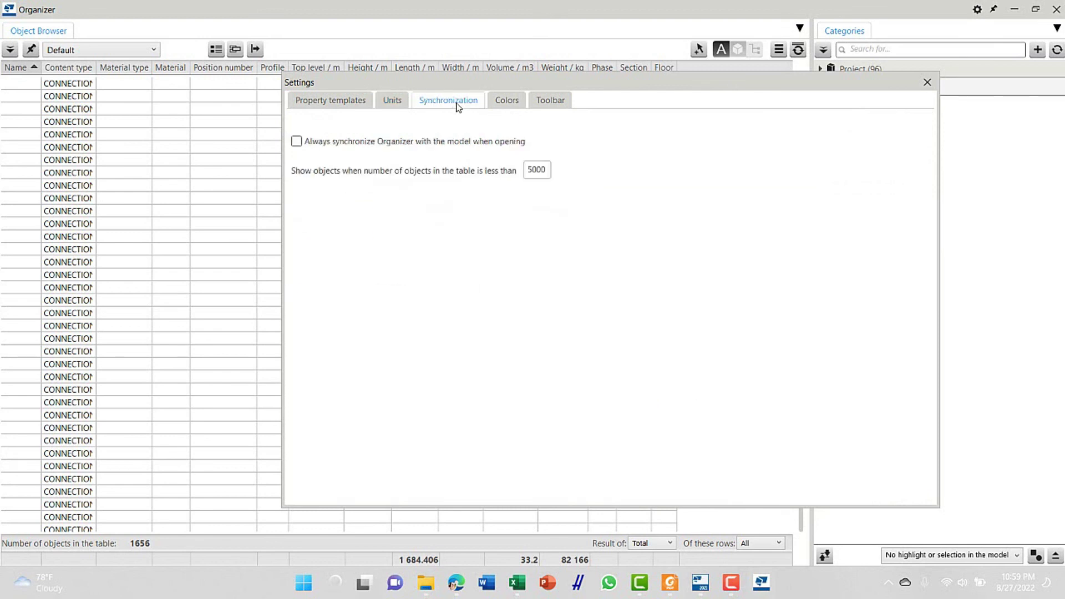
click(519, 104)
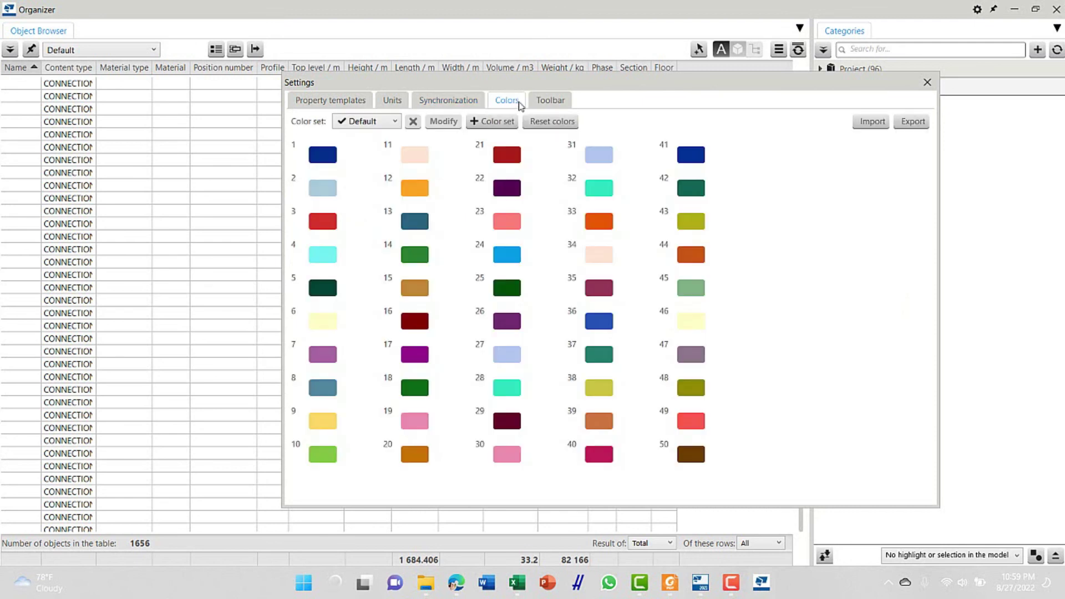
click(335, 101)
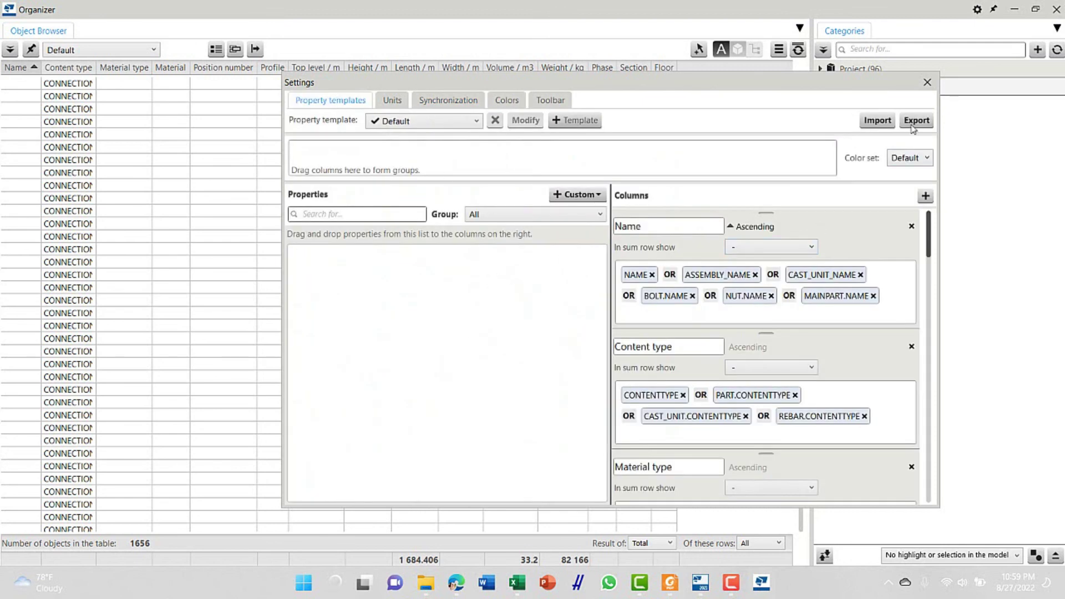
click(927, 84)
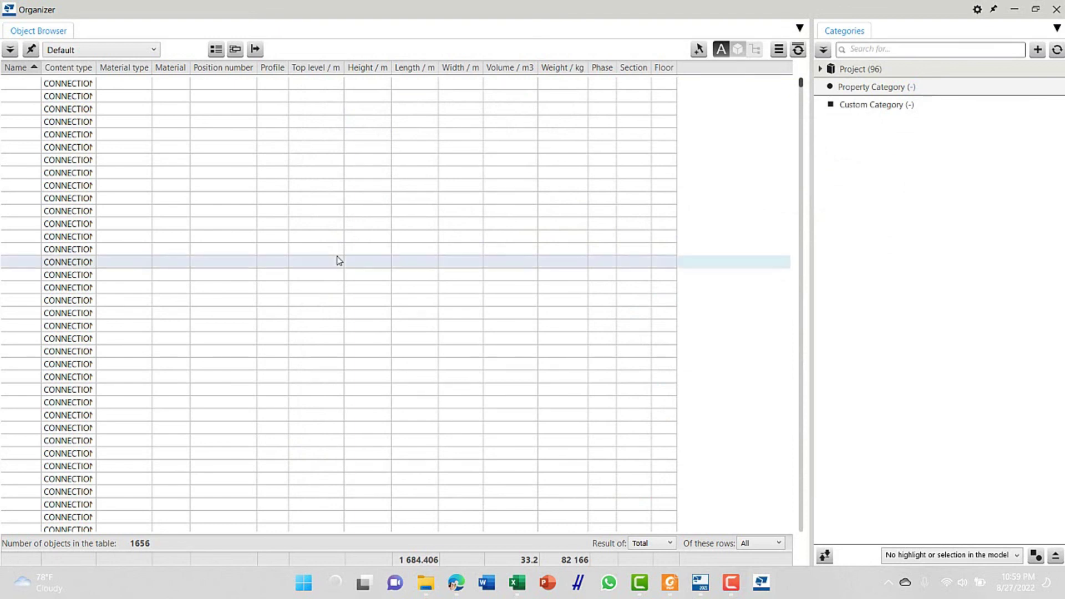
Export the Organizer object table to Excel with the preset template, and look through the exported default1 workbook in a maximized window
click(255, 49)
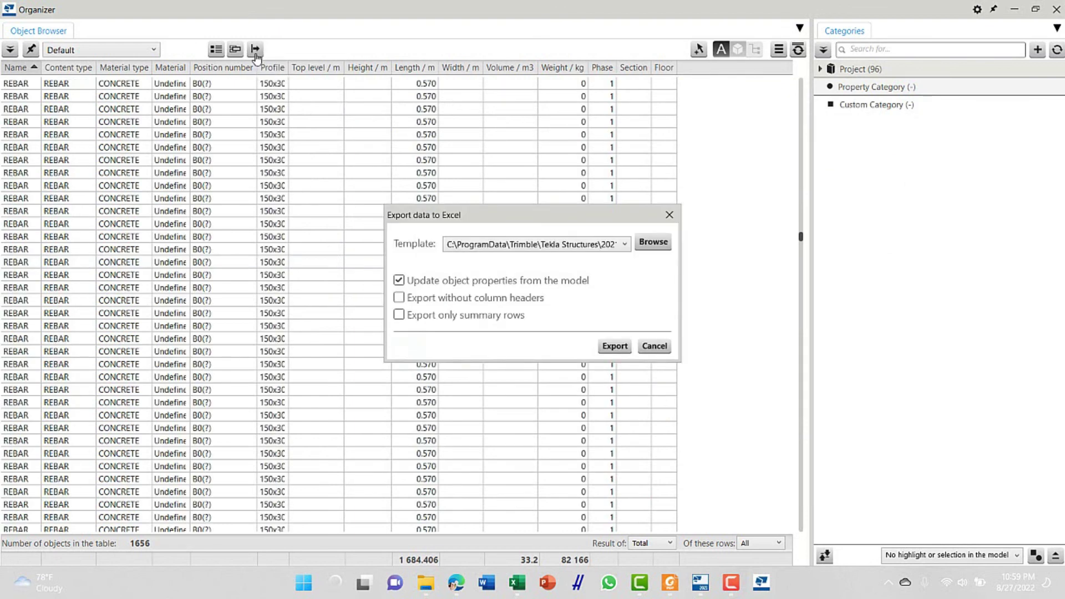
click(622, 347)
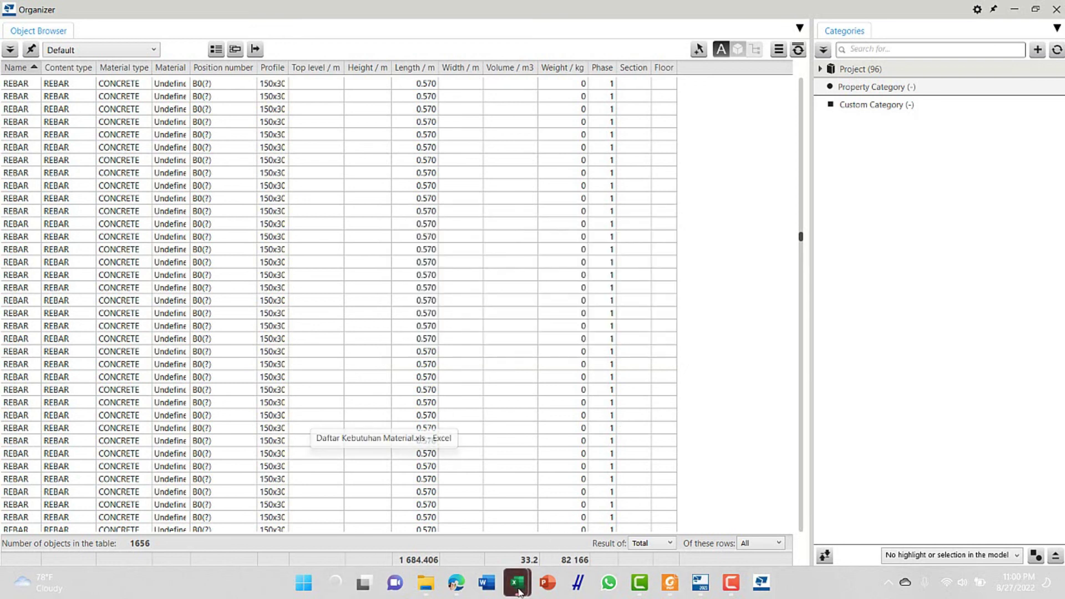
mouse_move(519, 592)
click(666, 516)
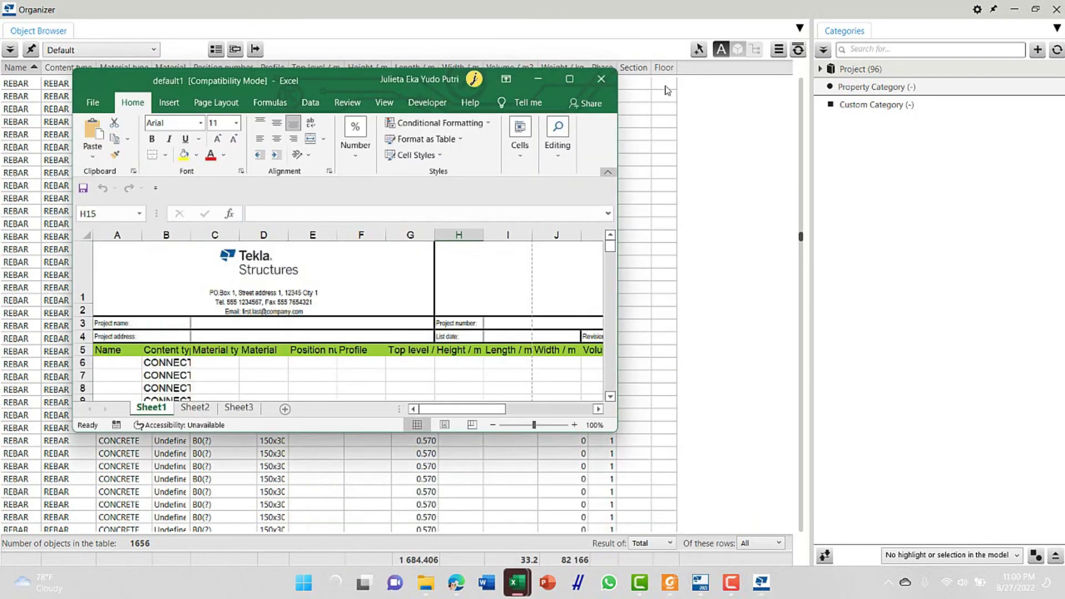
click(569, 79)
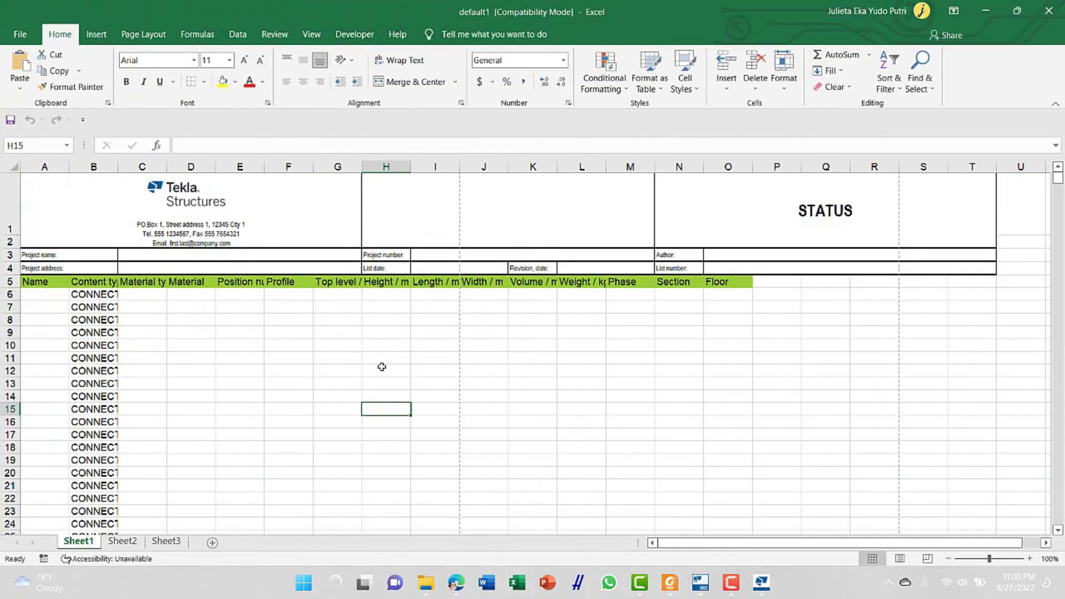
scroll(160, 431, down, 20)
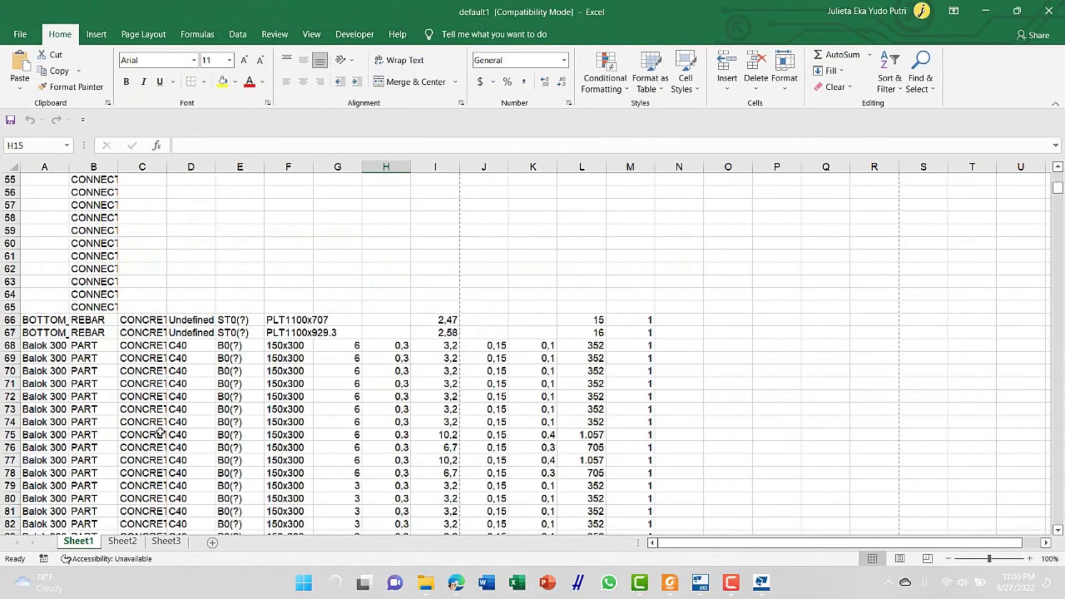
scroll(160, 431, up, 20)
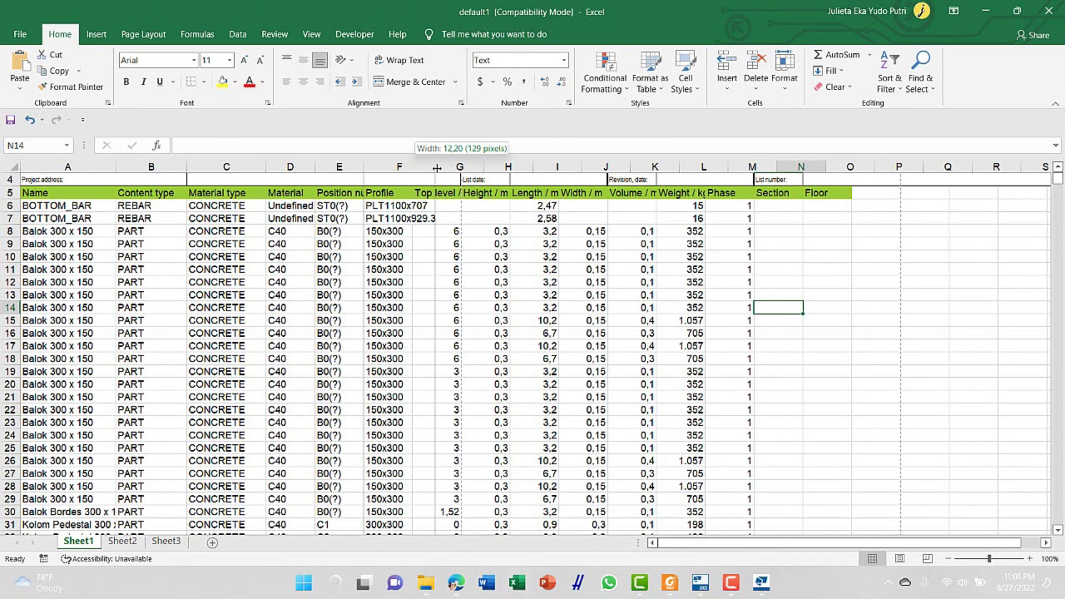
Widen the Profile and Name columns so that their entries fit
drag(435, 167, 441, 168)
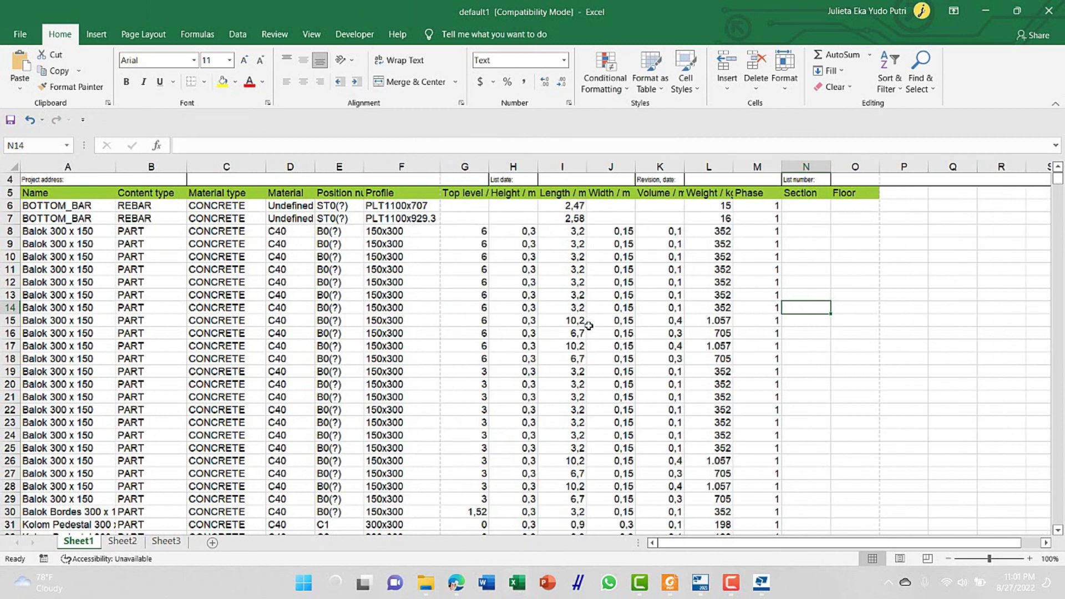
scroll(589, 324, down, 2)
drag(186, 167, 153, 180)
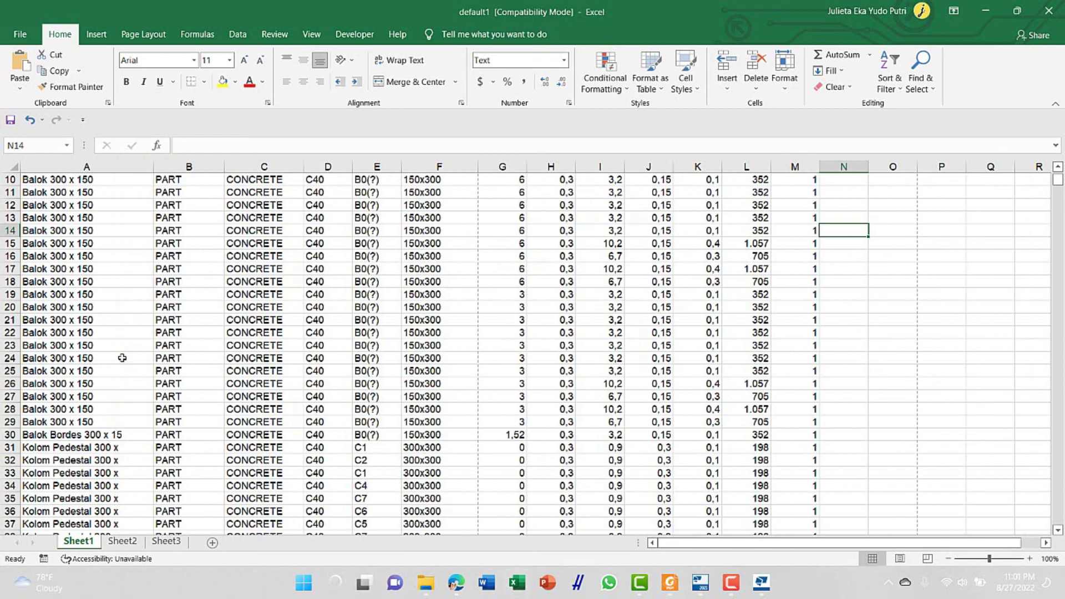
Insert a blank row 30 between the Balok 300 x 150 rows and the Balok Bordes row
scroll(82, 434, up, 2)
scroll(82, 434, down, 1)
scroll(82, 435, up, 1)
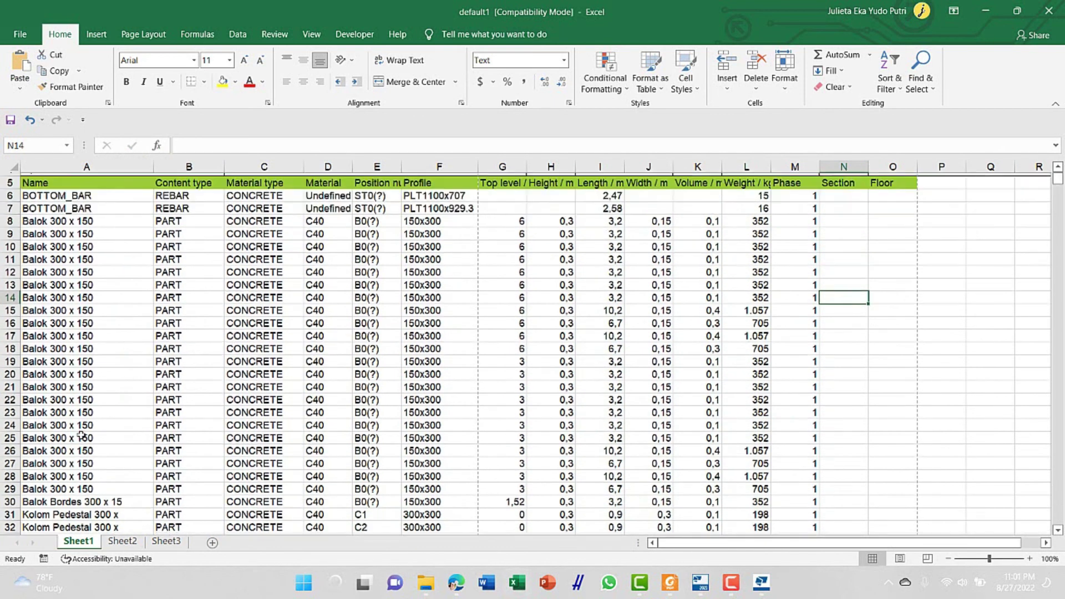
scroll(82, 435, down, 1)
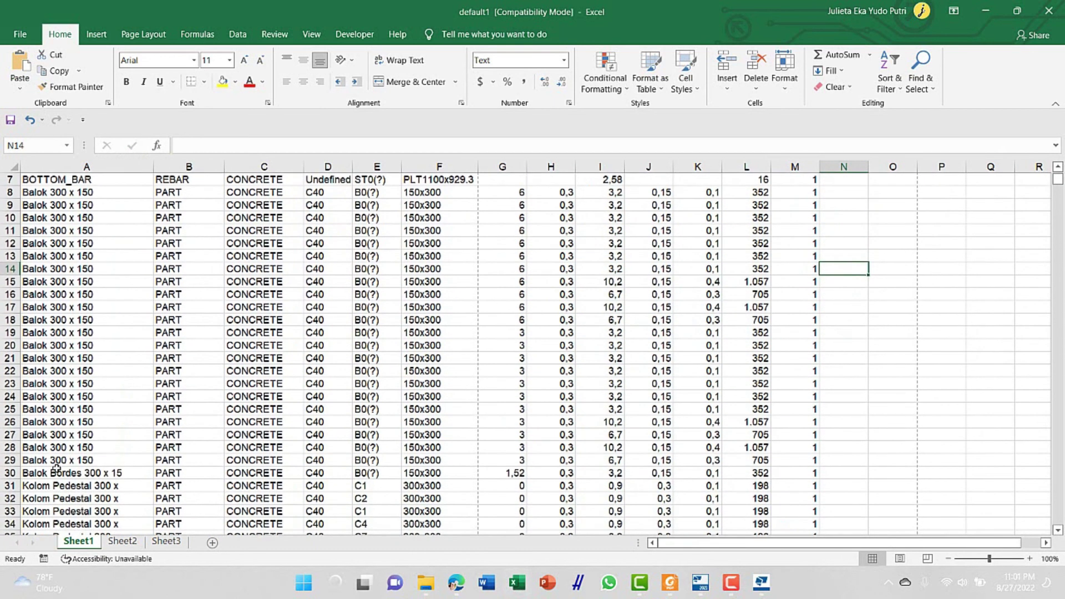
click(5, 473)
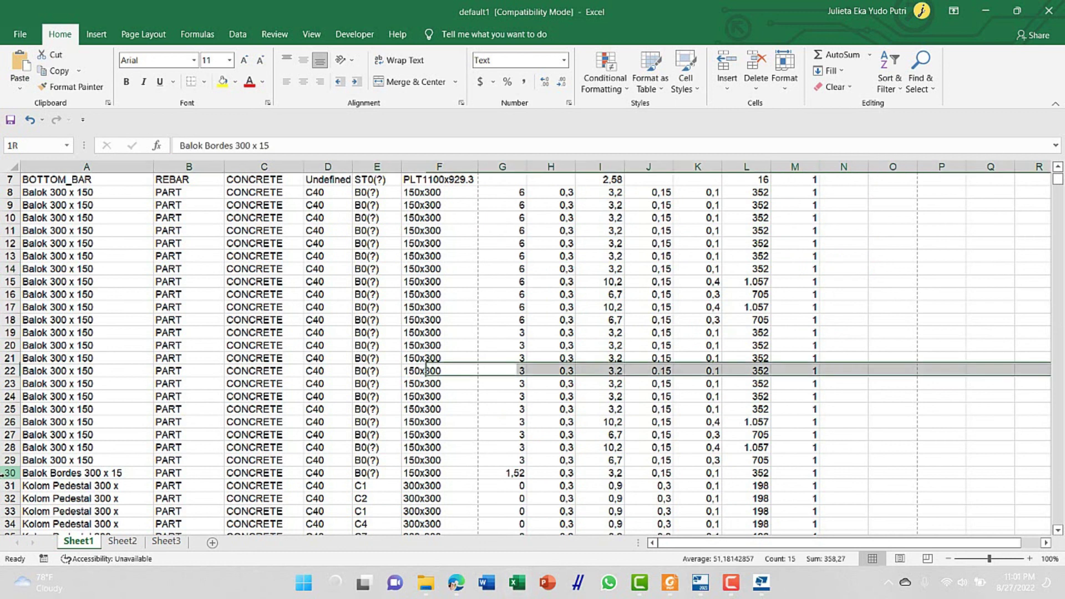
click(726, 85)
click(749, 122)
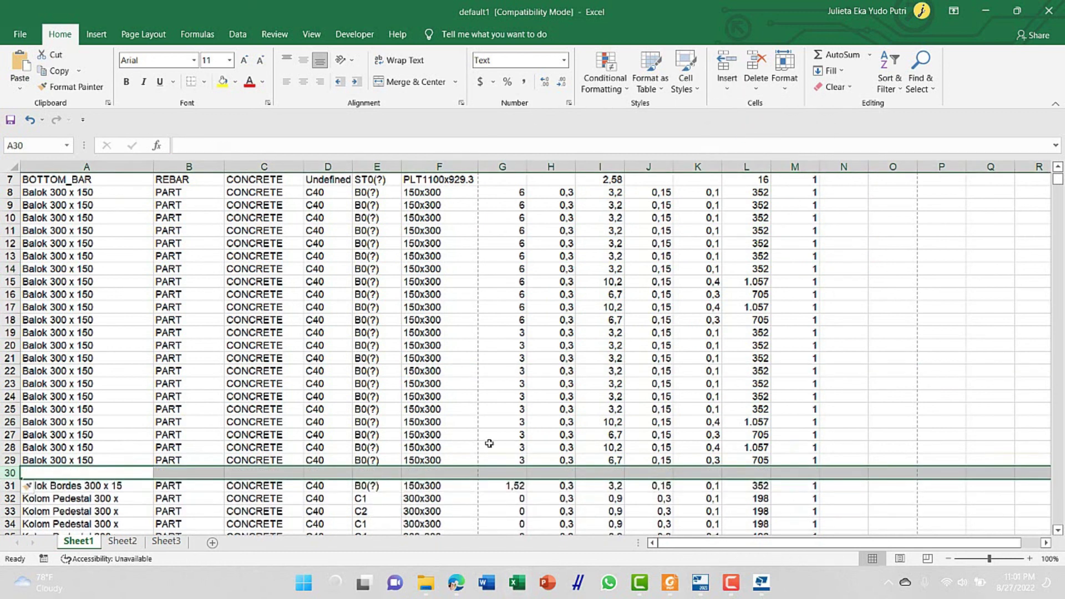
Widen column K so the full Volume / m3 heading fits
scroll(488, 442, up, 2)
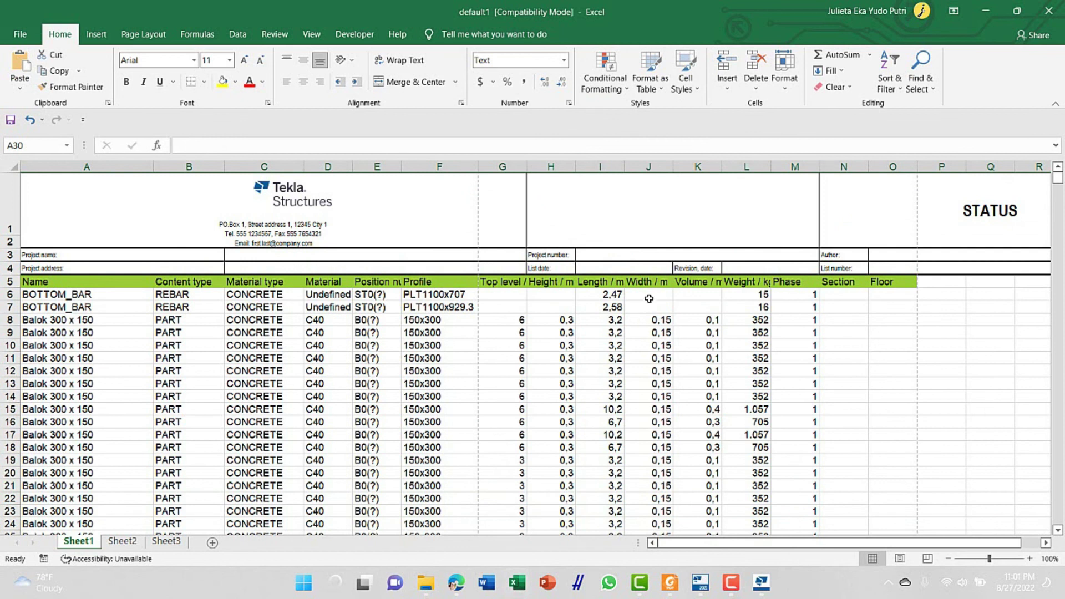
click(693, 307)
drag(725, 166, 745, 166)
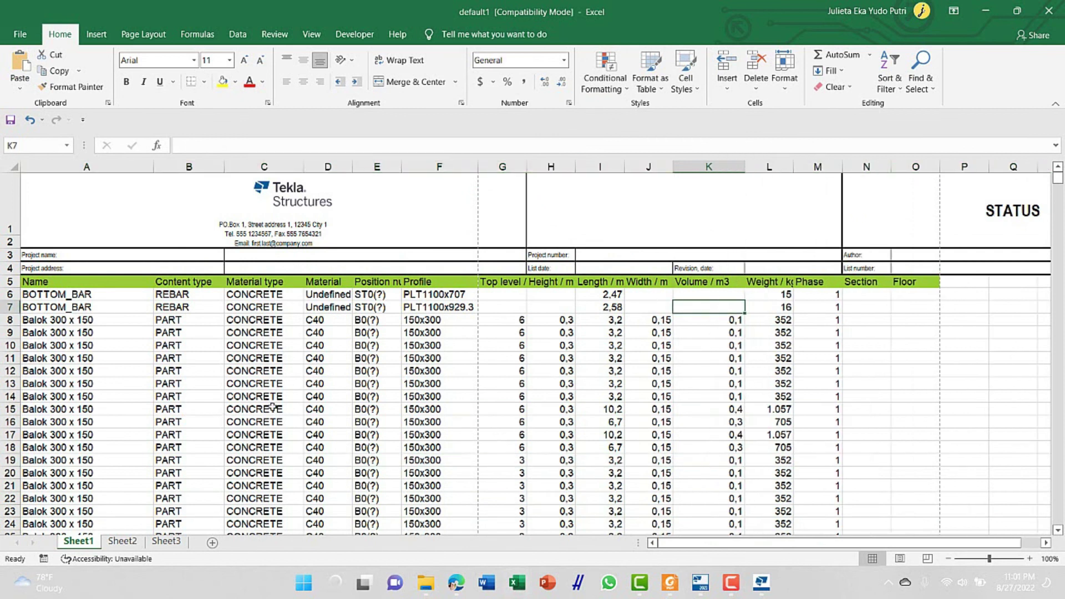
Enter JUMLAH in cell A30 and fill cells A30 to M30 with yellow
scroll(273, 407, down, 2)
click(49, 475)
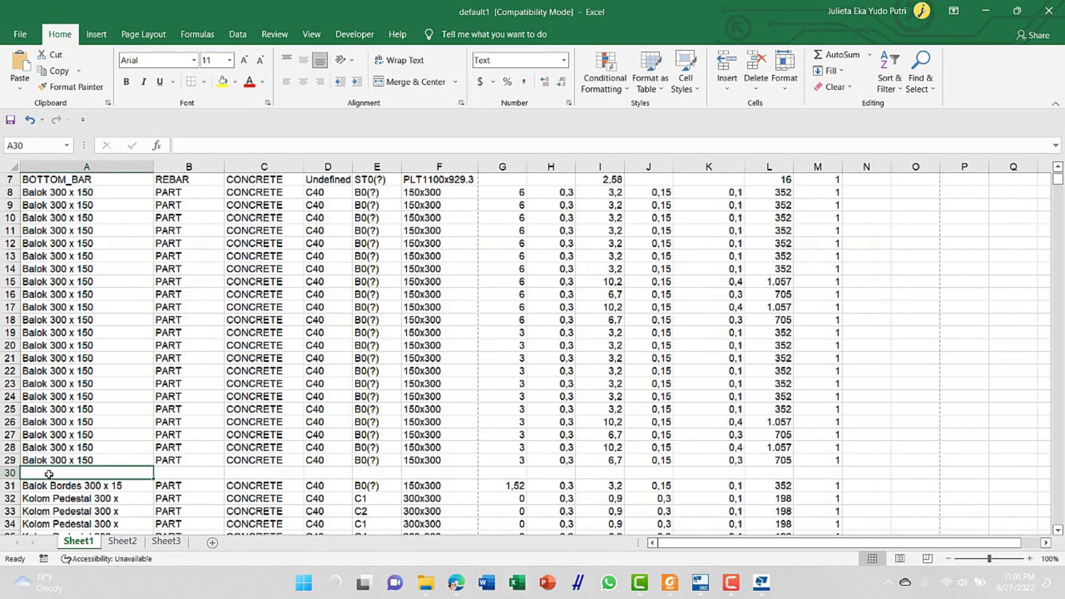
text(JUMLAH)
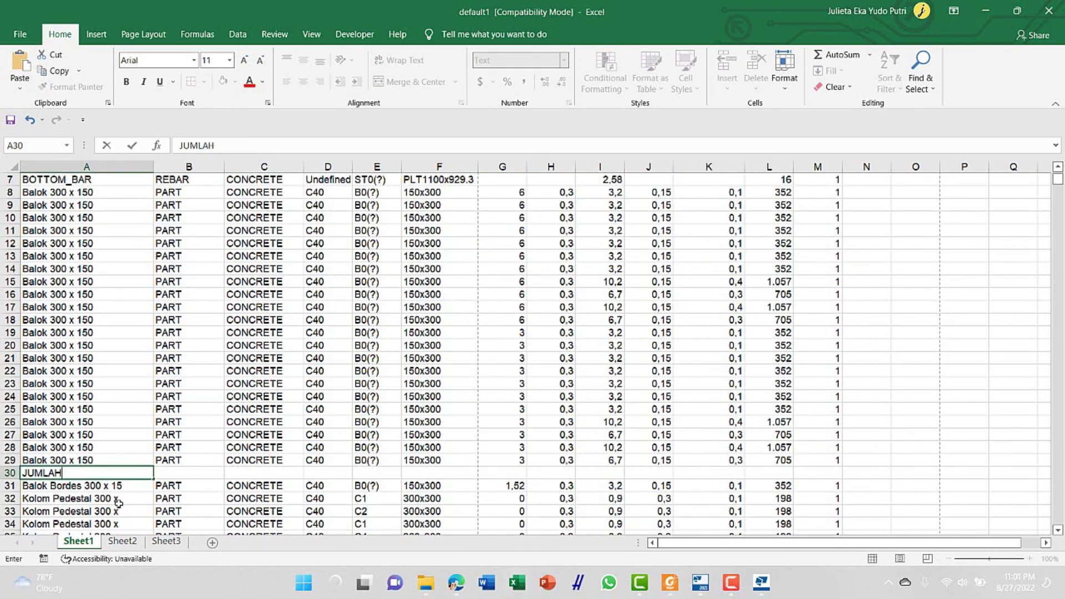
key(Return)
drag(48, 472, 835, 473)
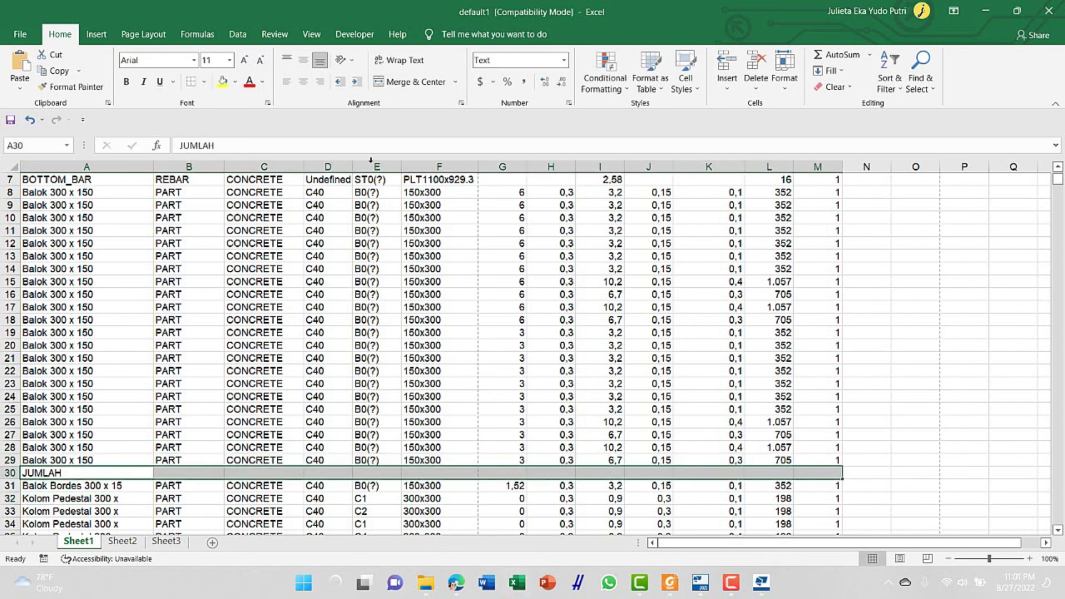
click(222, 81)
Total the Balok 300 x 150 volumes in cell K30 with AutoSum
scroll(532, 355, up, 2)
scroll(533, 355, down, 4)
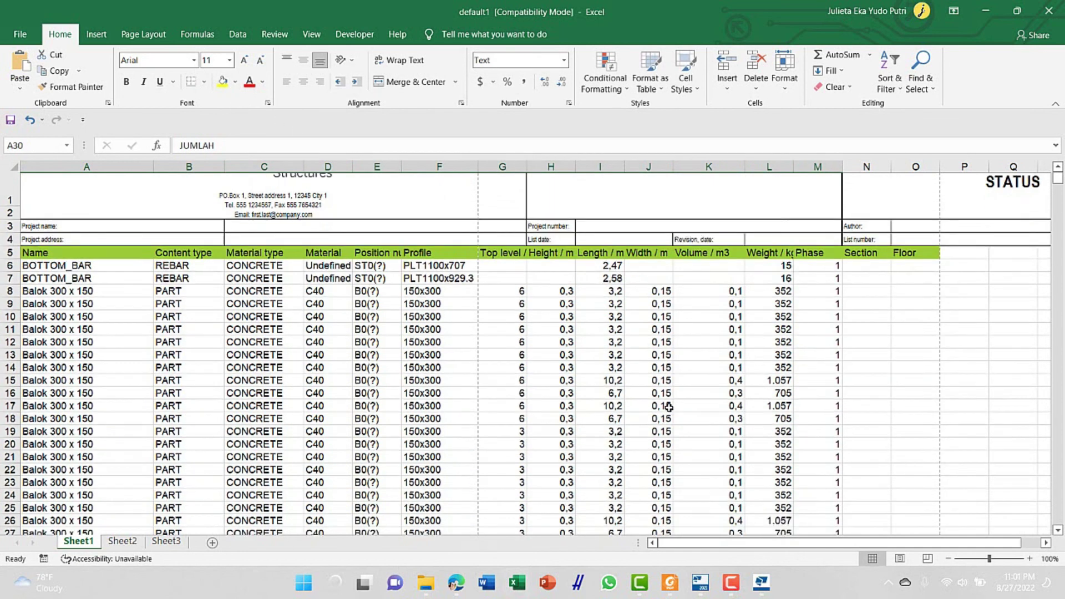
click(709, 396)
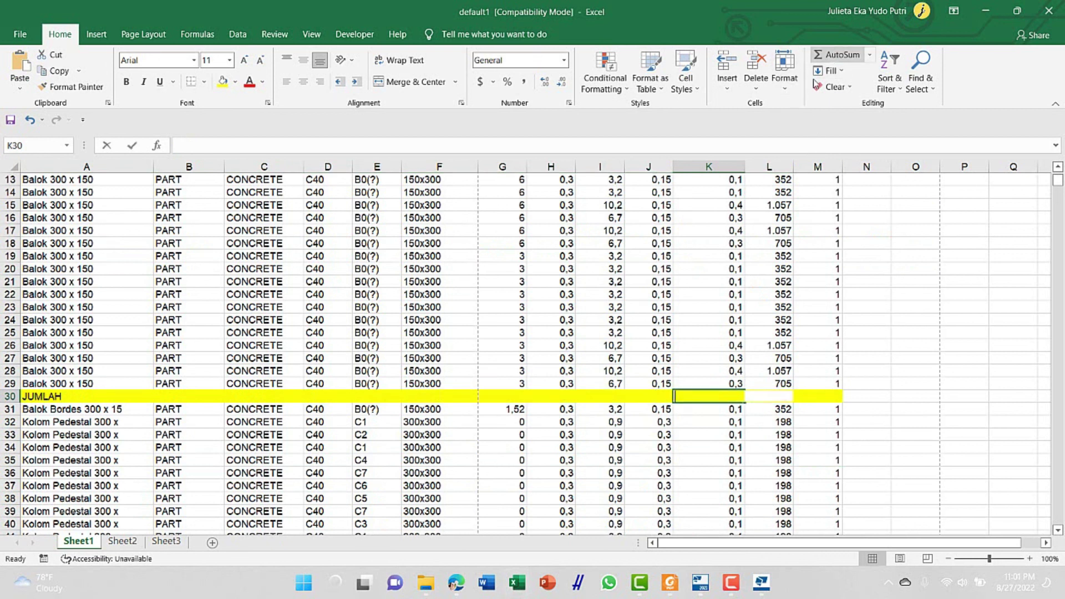
click(826, 54)
scroll(750, 286, up, 4)
scroll(750, 285, down, 3)
scroll(750, 286, down, 1)
key(Return)
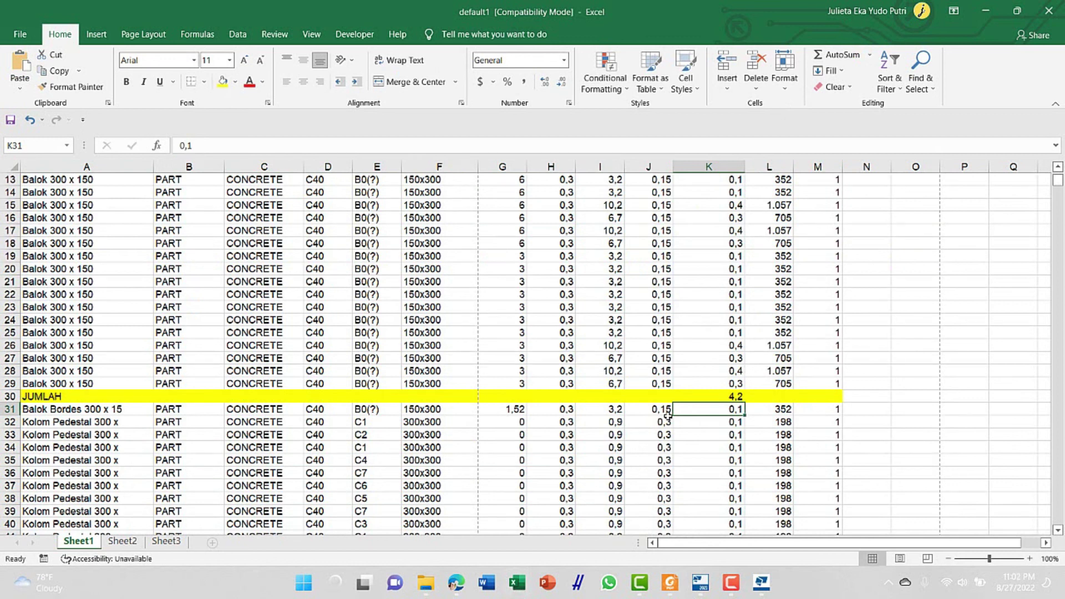
Save the workbook as Kebutuhan Material in xlsx format in the PROJECT MOOC BIM folder
scroll(355, 326, up, 4)
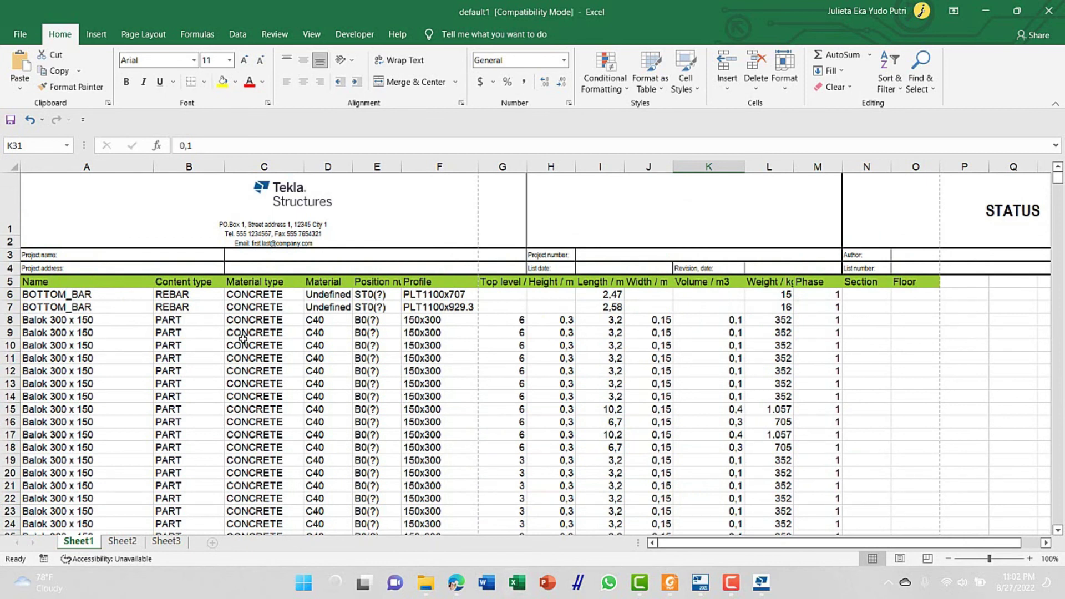
key(ctrl+s)
click(454, 317)
click(471, 172)
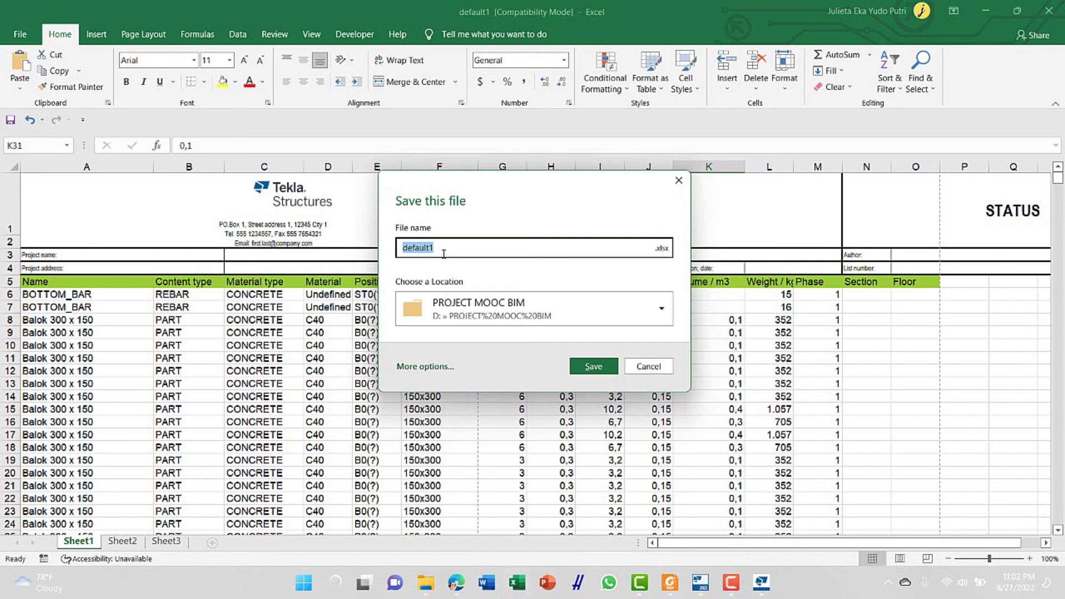
text(Kebutuhan MAteria)
key(BackSpace)
key(BackSpace)
key(BackSpace)
key(BackSpace)
key(BackSpace)
key(BackSpace)
text(aterial)
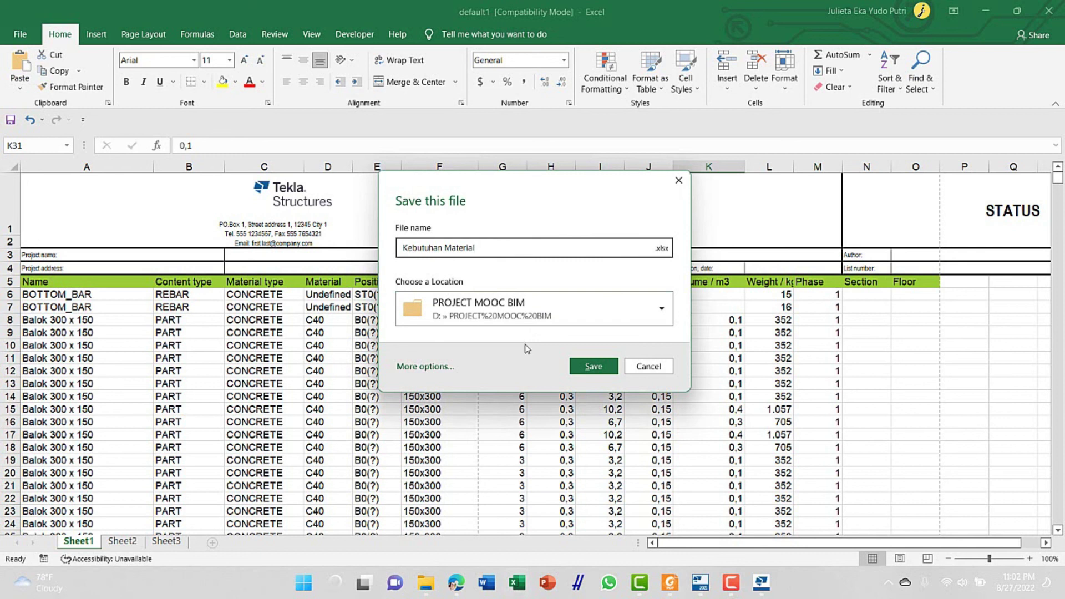
click(586, 373)
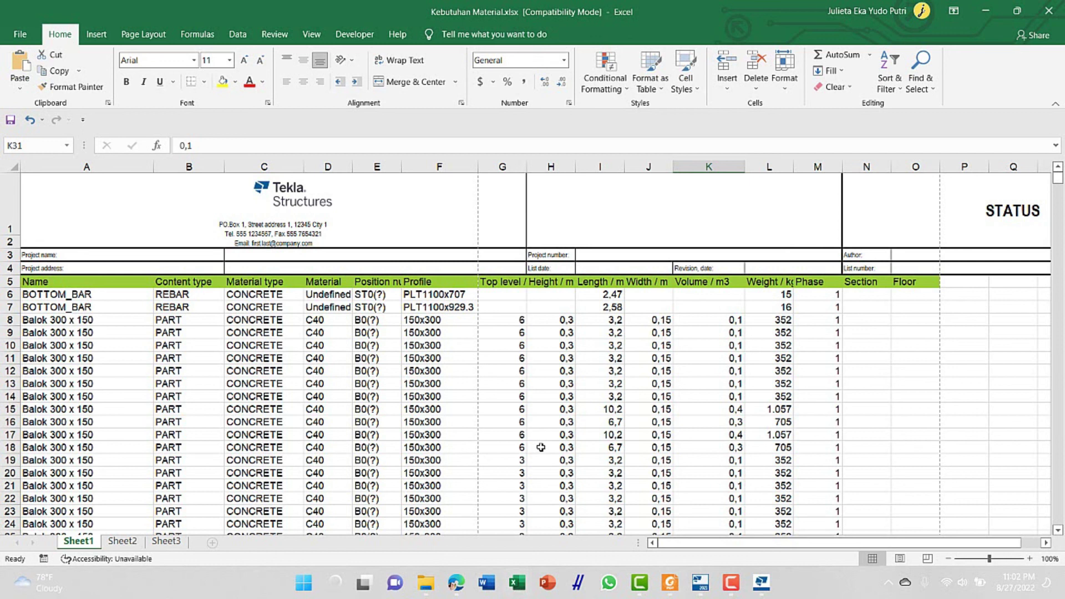
Switch to Tekla Structures, deselect the building parts, and view the structure up close in the 3D view
scroll(540, 448, down, 1)
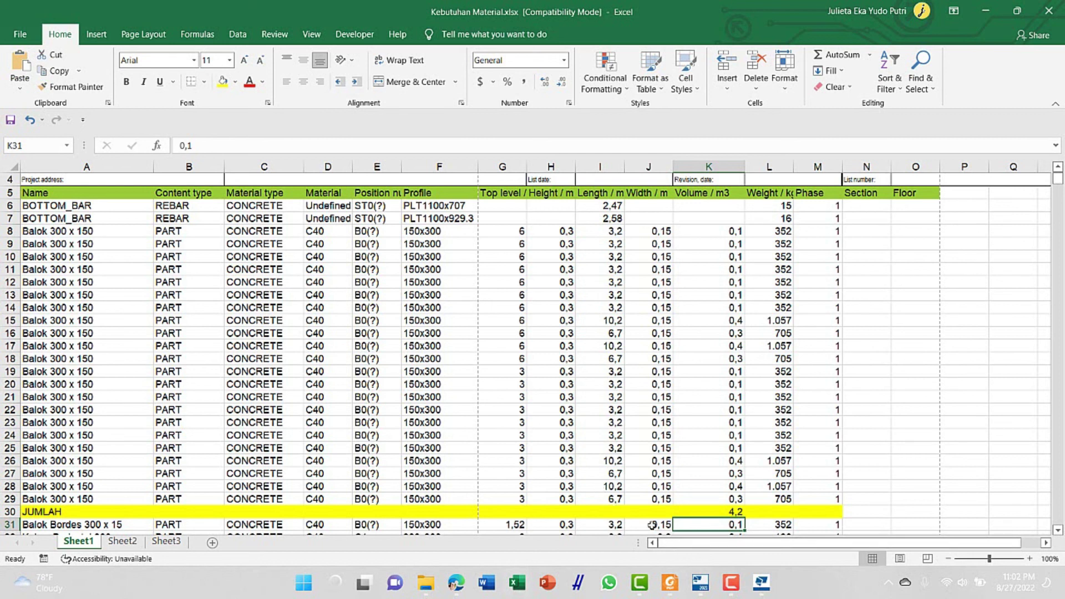
click(700, 588)
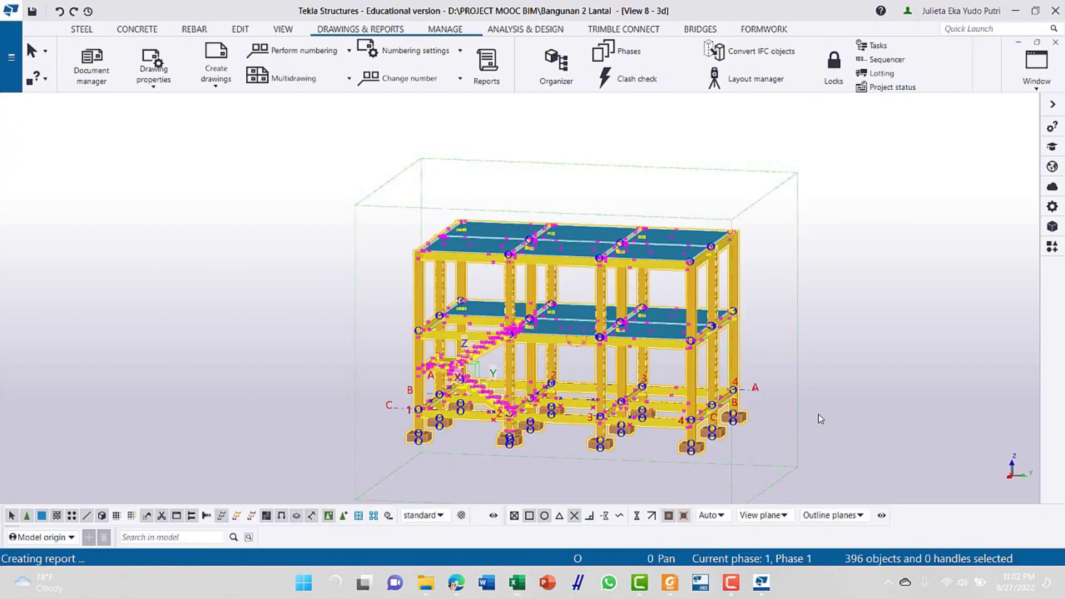
click(793, 427)
scroll(759, 443, up, 3)
middle_drag(699, 416, 721, 455)
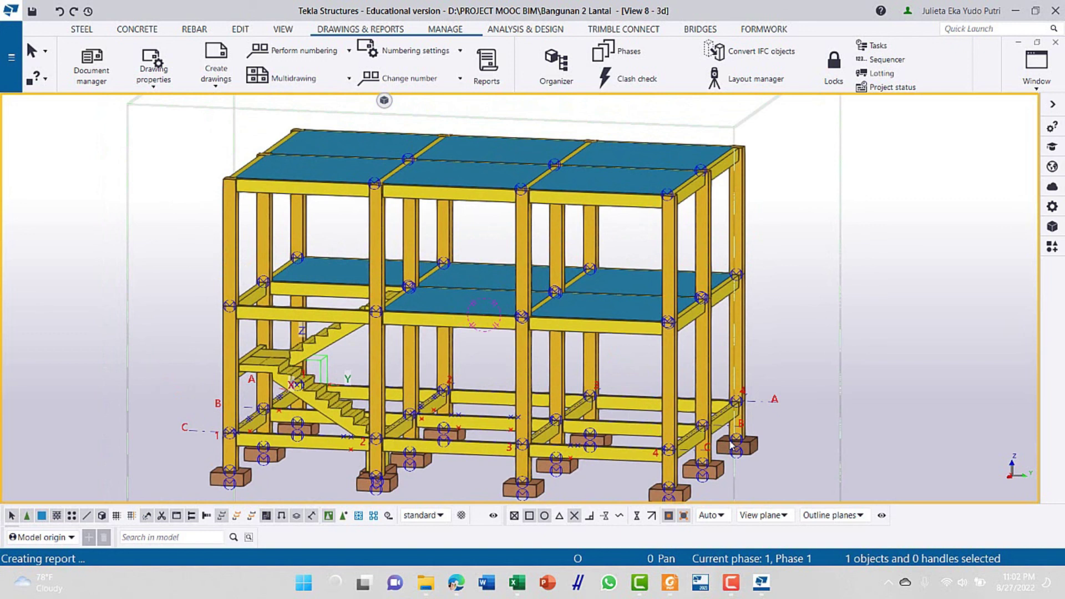